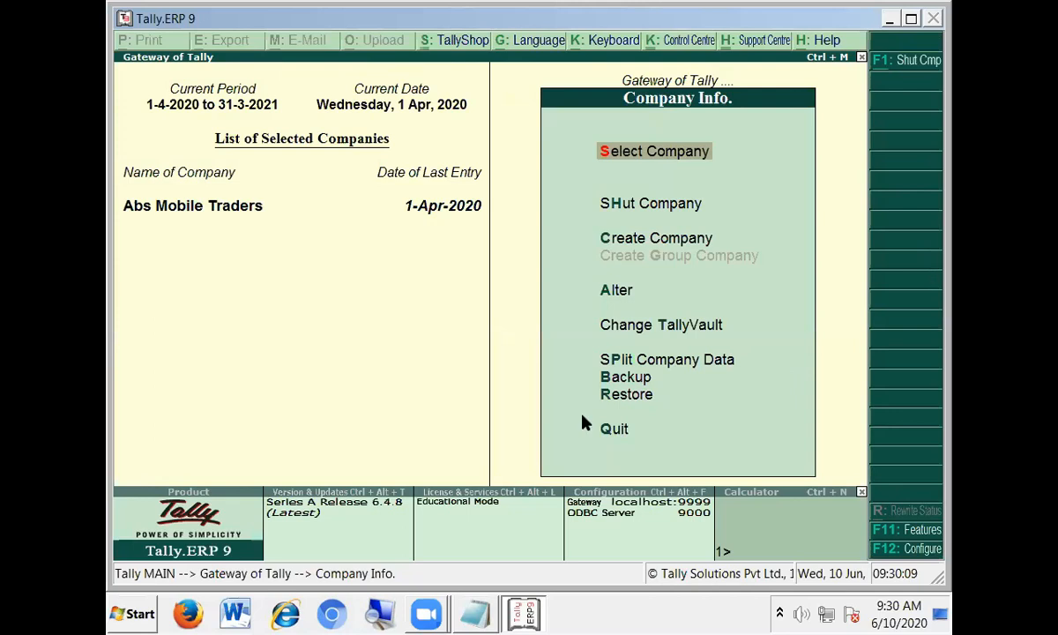
# - Enable Value Added Tax in the company's statutory and taxation features and open its VAT details for setting
pyautogui.press('Escape')
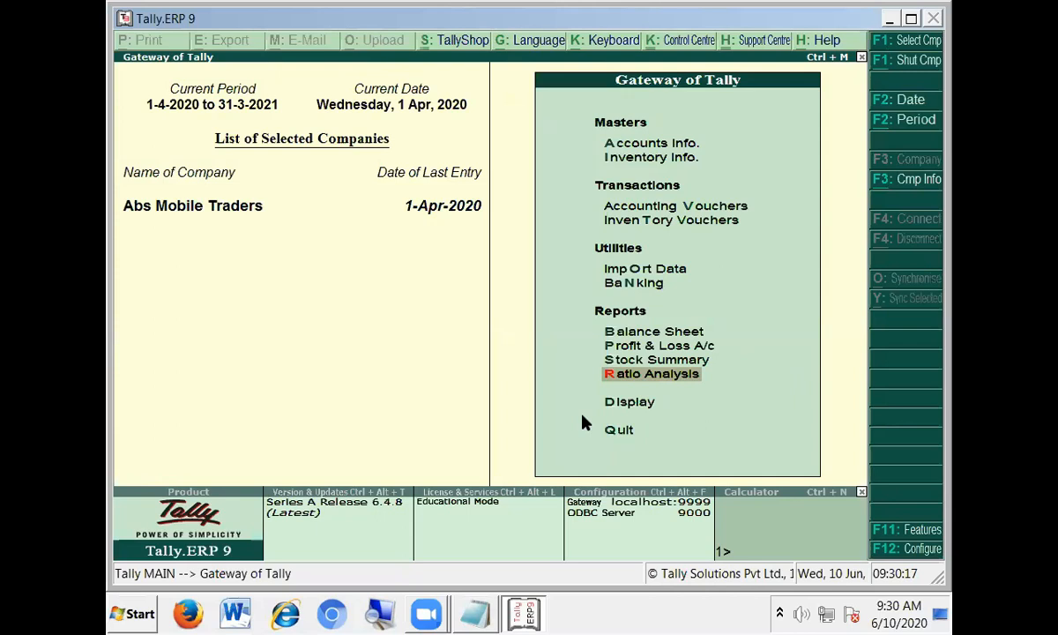
pyautogui.press('F11')
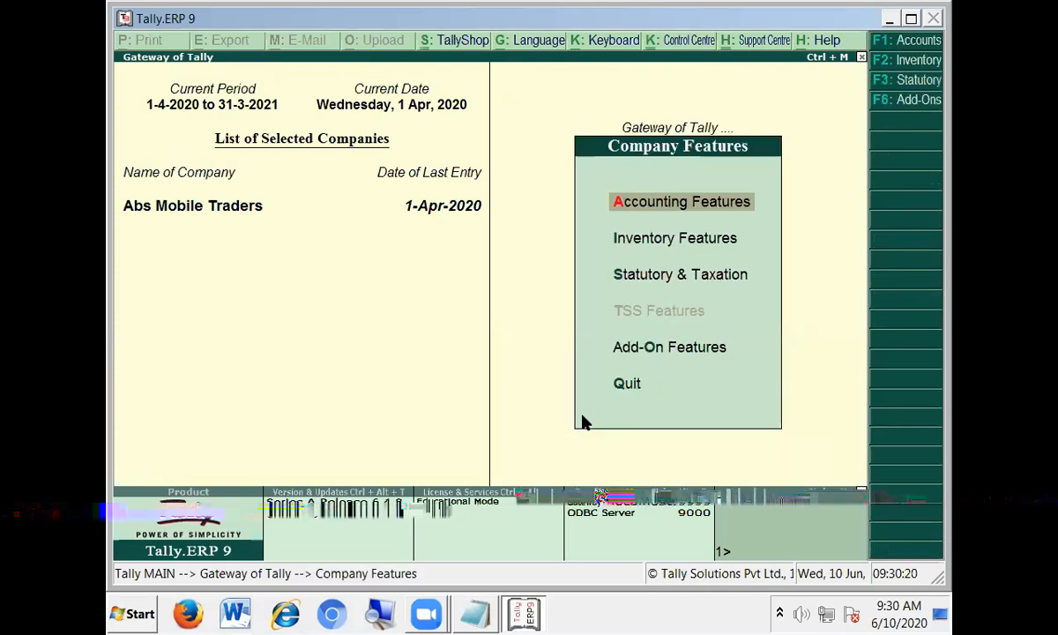
pyautogui.press('s')
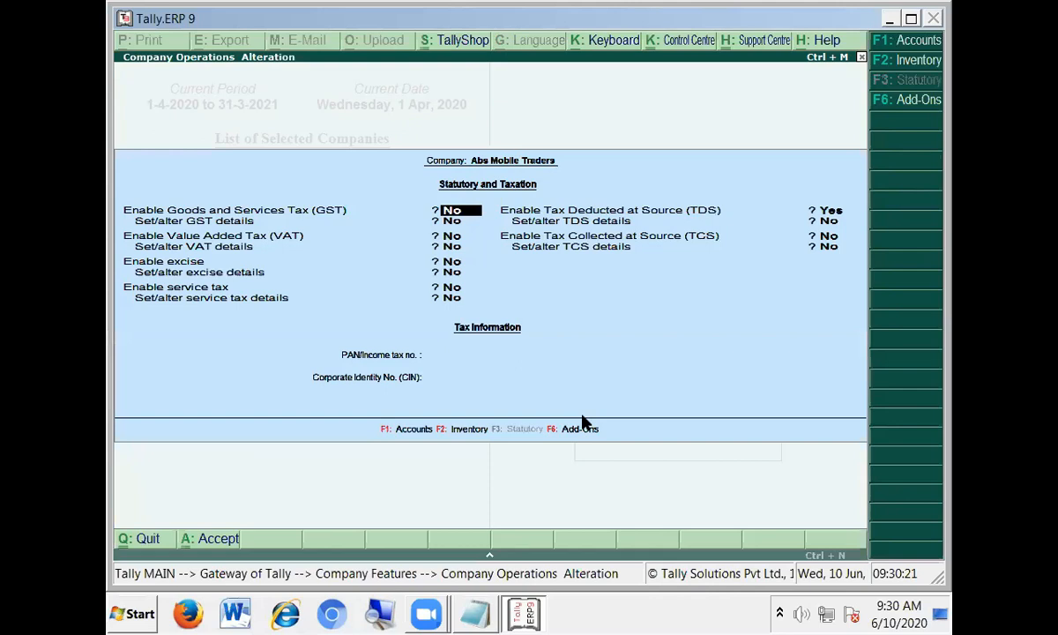
pyautogui.click(476, 258)
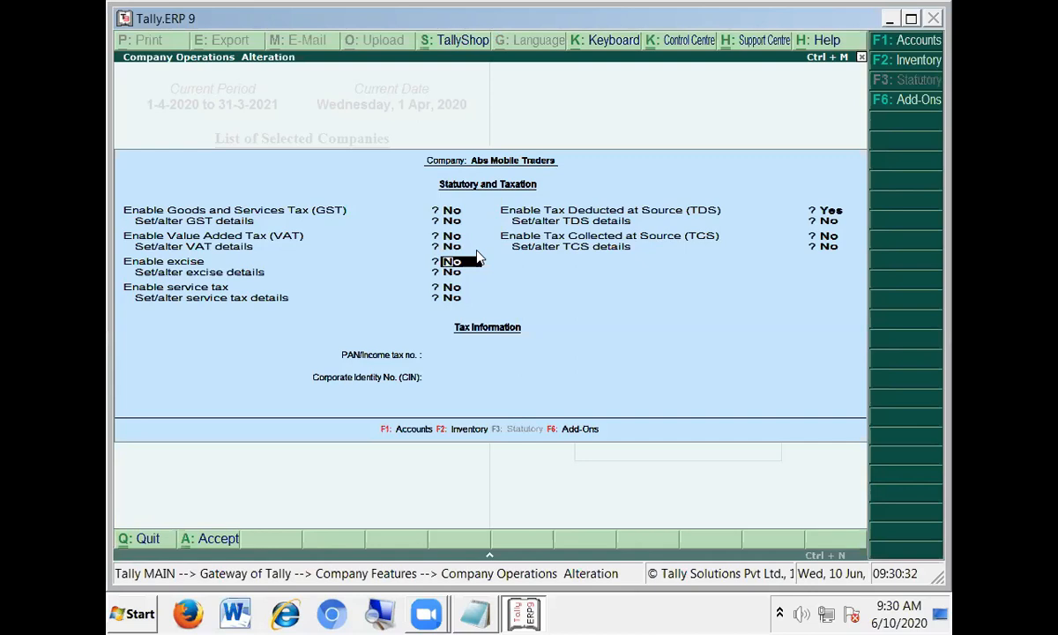
pyautogui.press('Up')
pyautogui.press('Up')
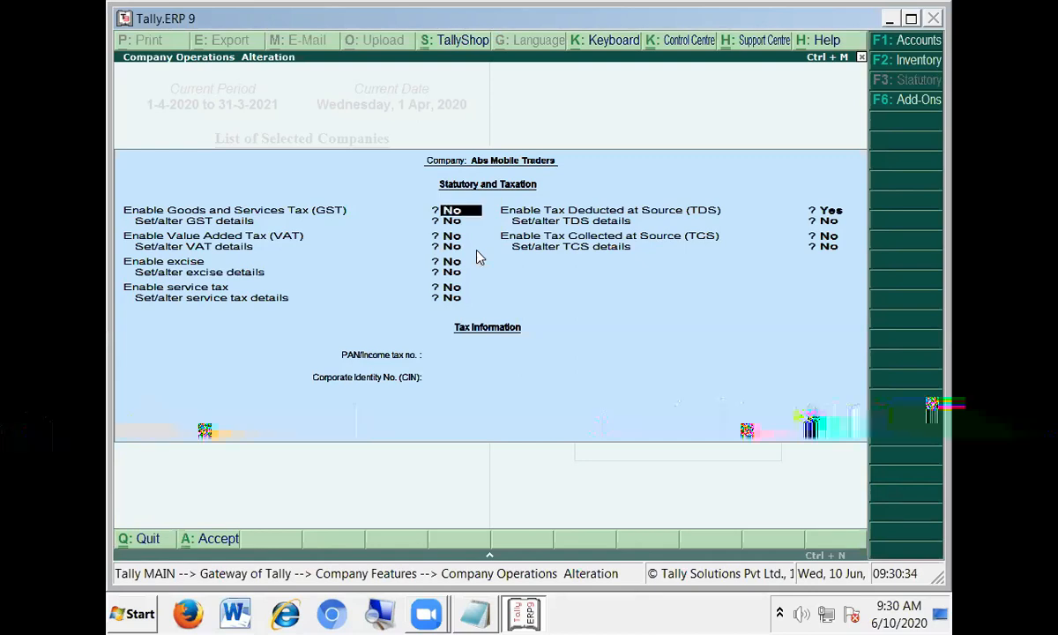
pyautogui.press('Down')
pyautogui.write('y')
pyautogui.press('Return')
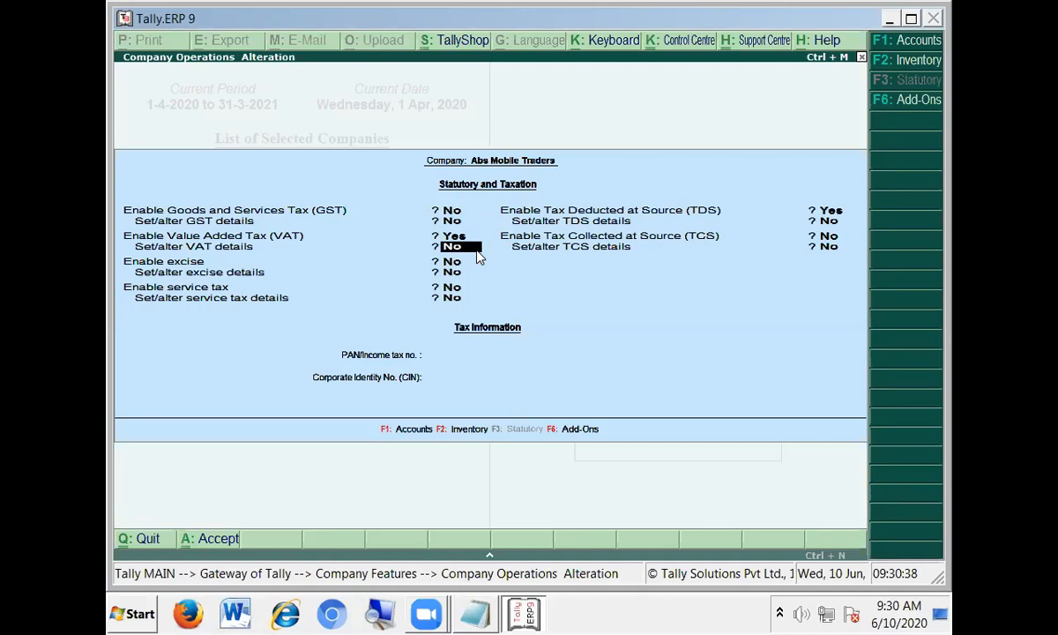
pyautogui.write('y')
pyautogui.press('Return')
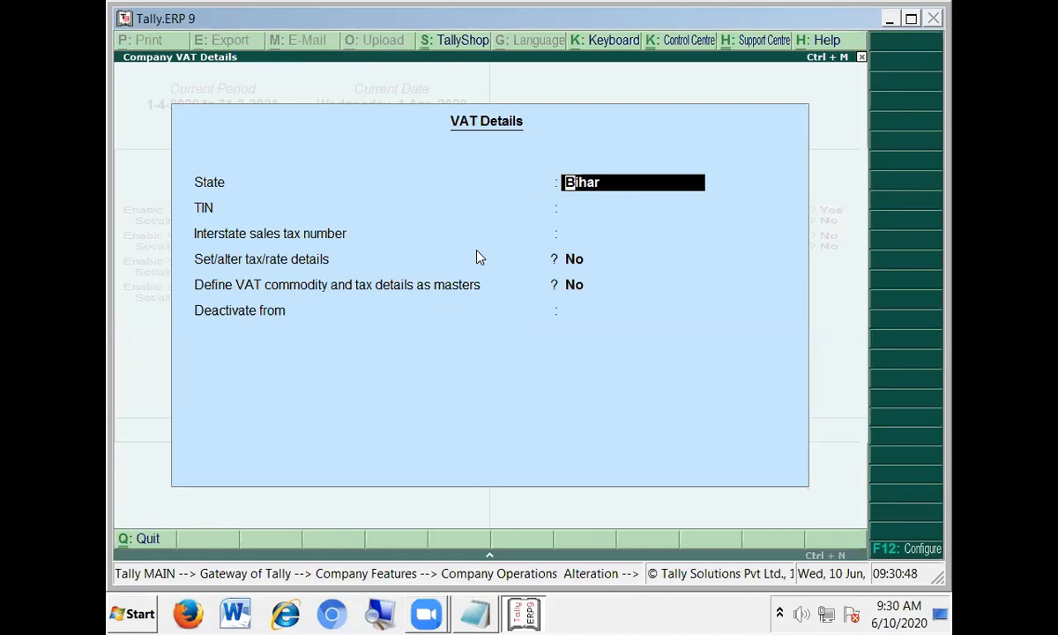
pyautogui.moveTo(440, 617)
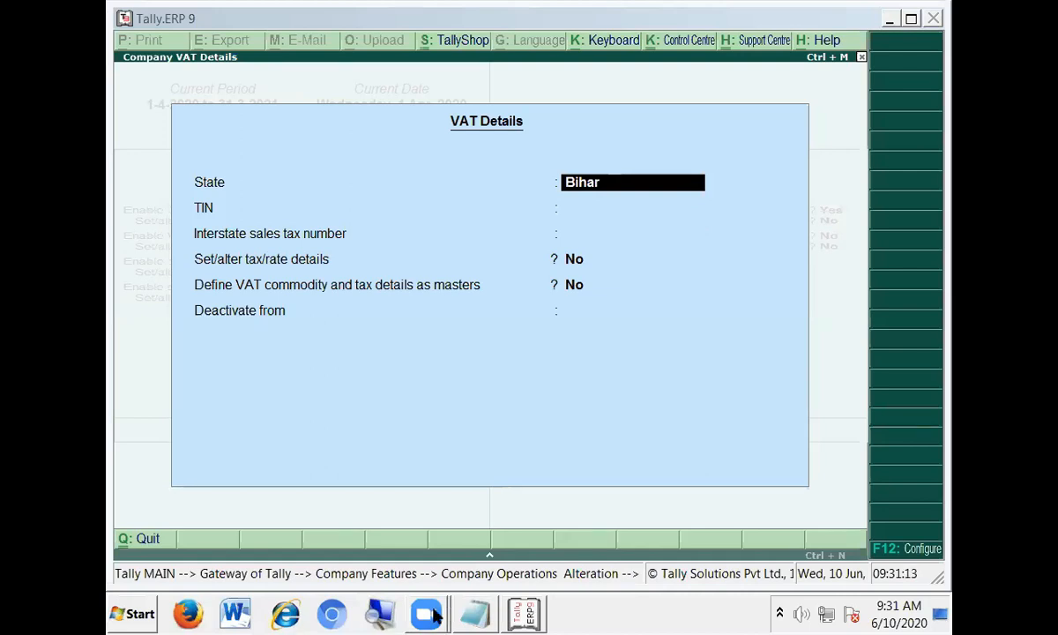
pyautogui.click(525, 615)
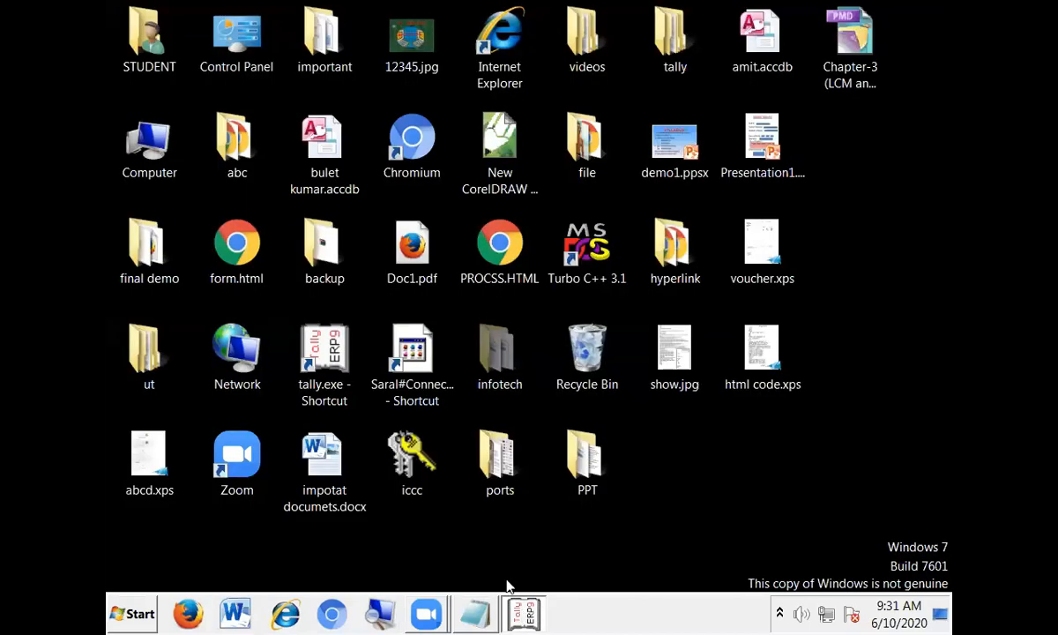
pyautogui.click(525, 612)
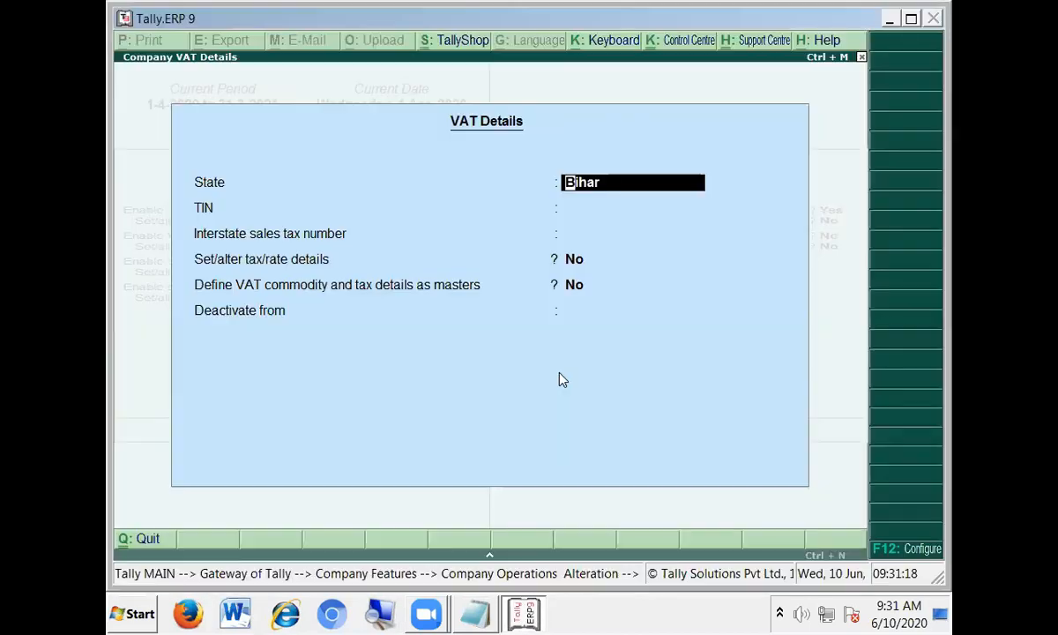
# - Accept the VAT details with state Bihar and the remaining fields at their defaults, and save the statutory features
pyautogui.press('Return')
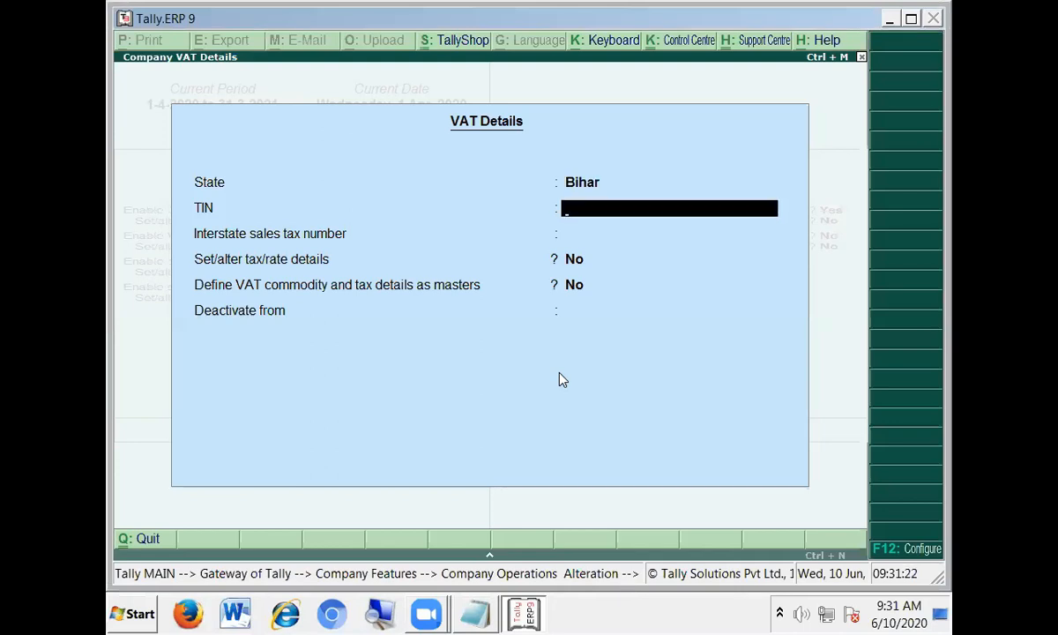
pyautogui.press('Return')
pyautogui.press('Return')
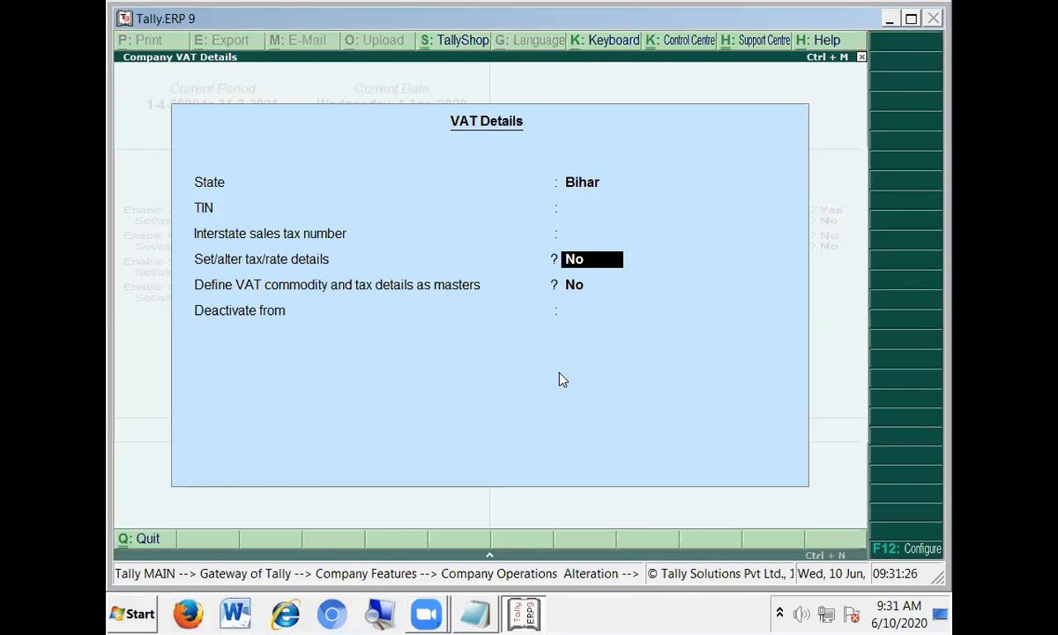
pyautogui.press('Return')
pyautogui.press('Return')
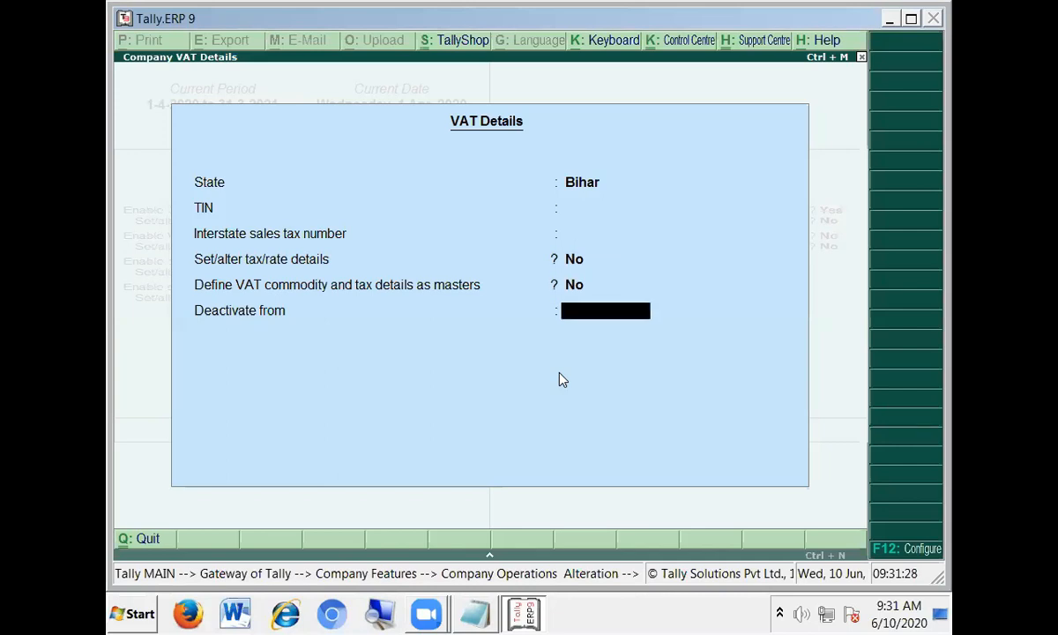
pyautogui.press('Return')
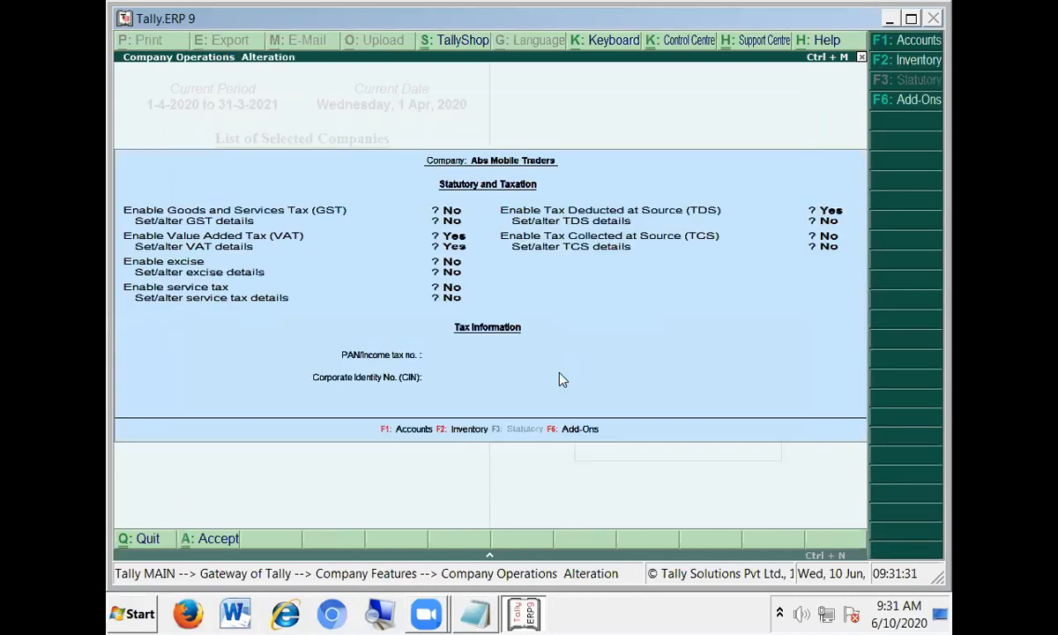
pyautogui.press('Return')
pyautogui.press('Return')
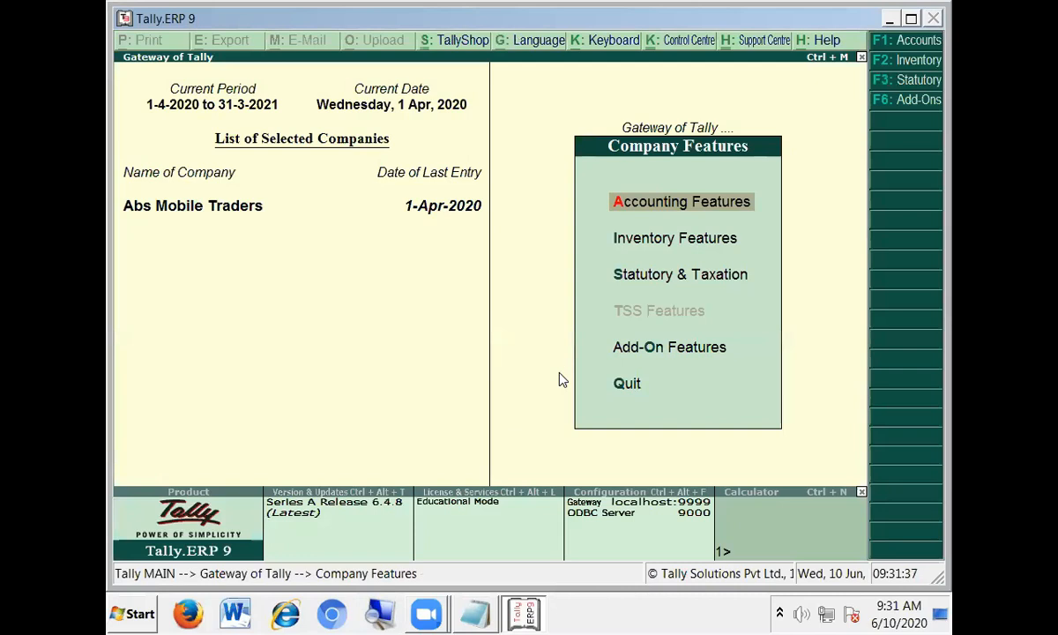
pyautogui.press('Escape')
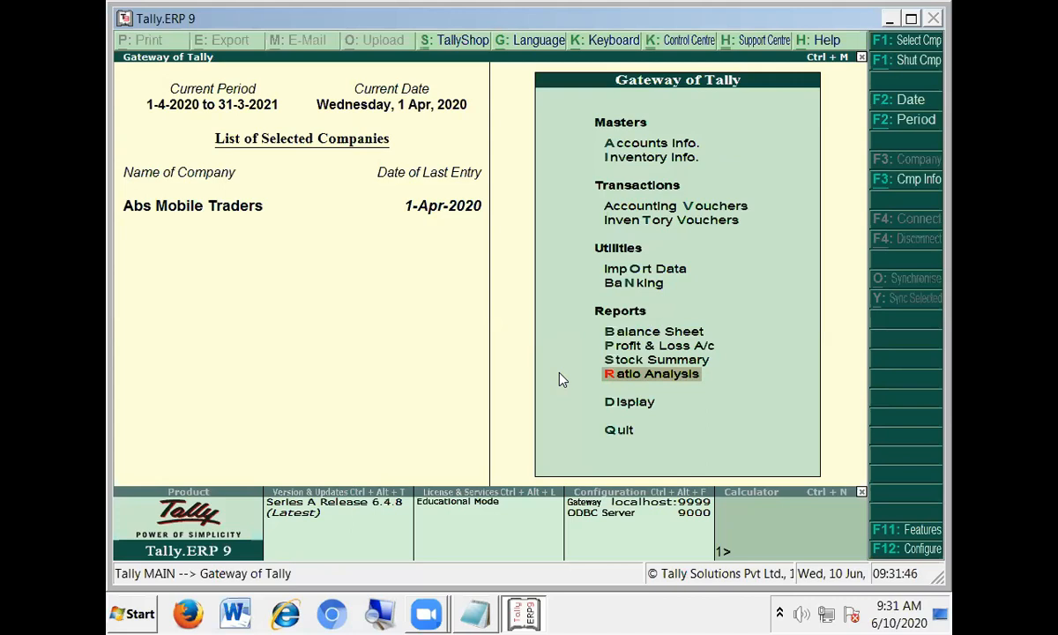
# - Start a new single ledger in the accounts masters and name it Input Vat
pyautogui.press('Up')
pyautogui.press('Up')
pyautogui.press('Up')
pyautogui.press('Up')
pyautogui.press('Up')
pyautogui.press('Up')
pyautogui.press('Up')
pyautogui.press('Up')
pyautogui.press('Up')
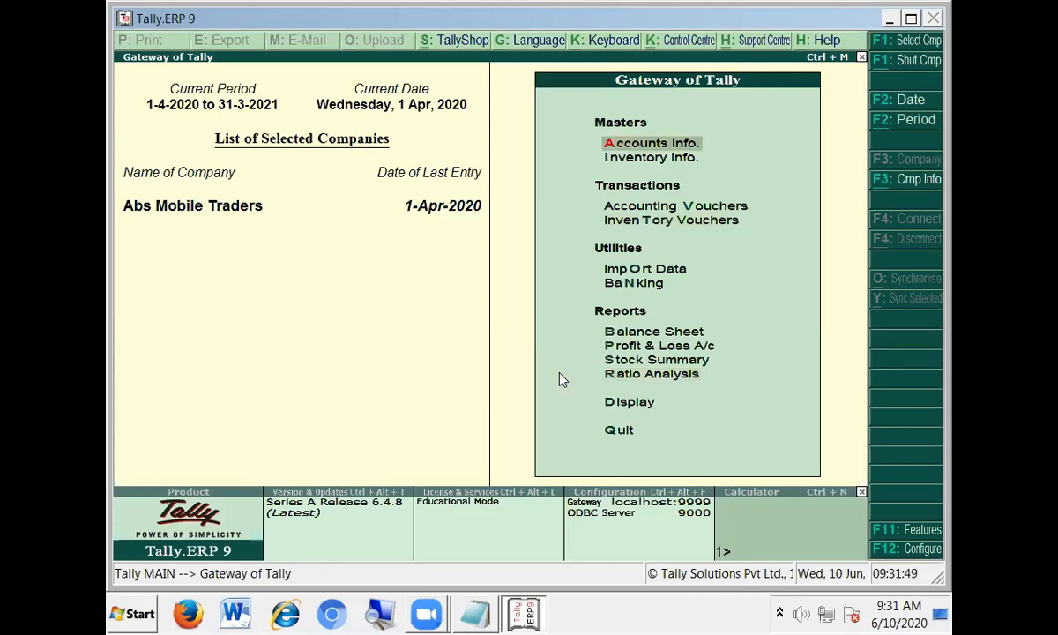
pyautogui.press('Return')
pyautogui.press('l')
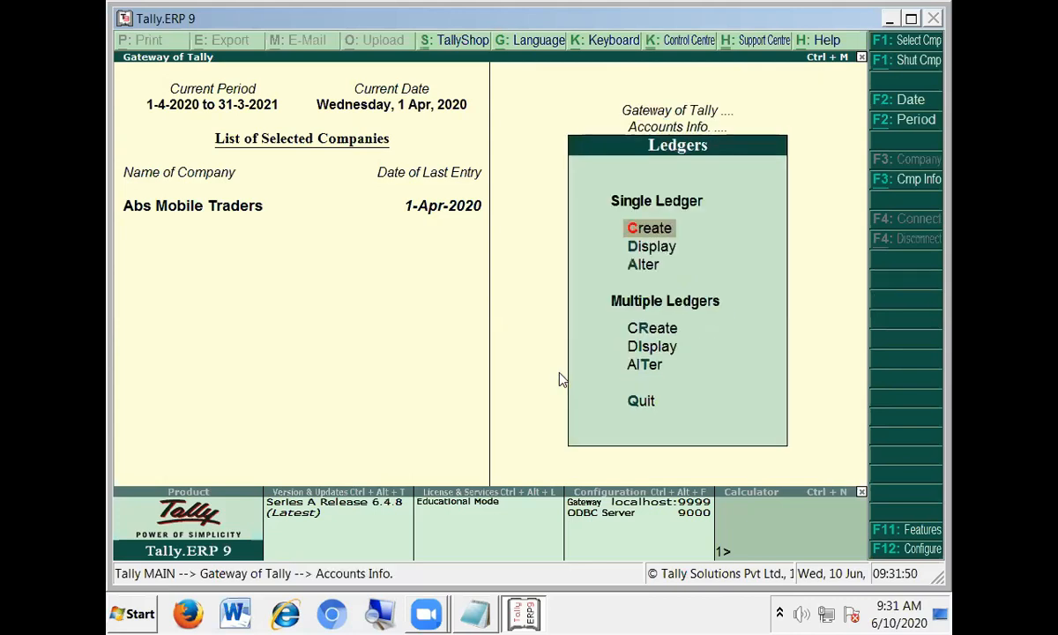
pyautogui.press('Return')
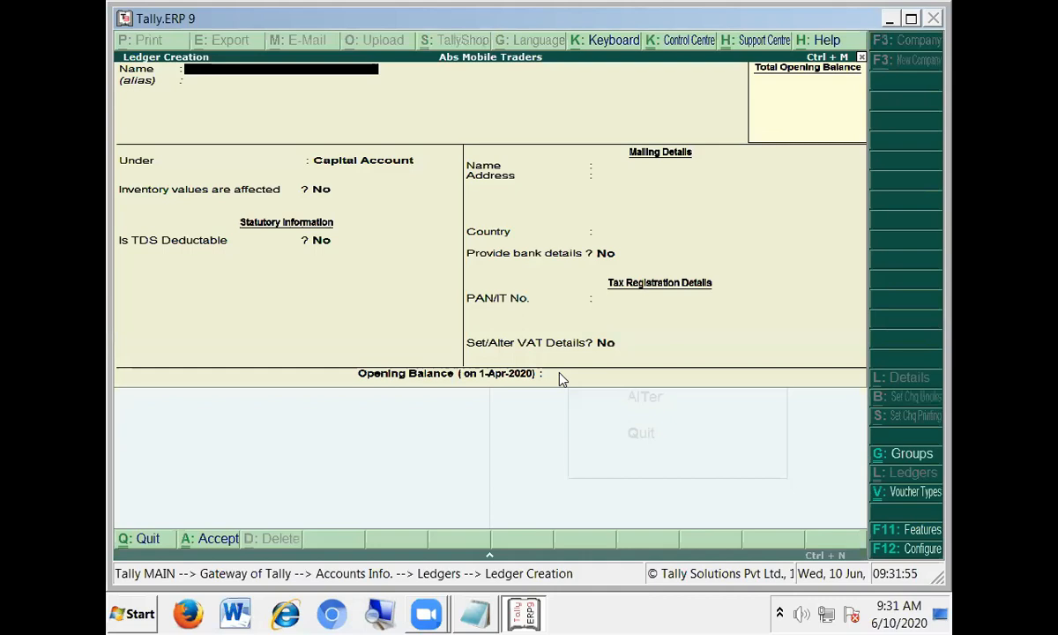
pyautogui.write('Input')
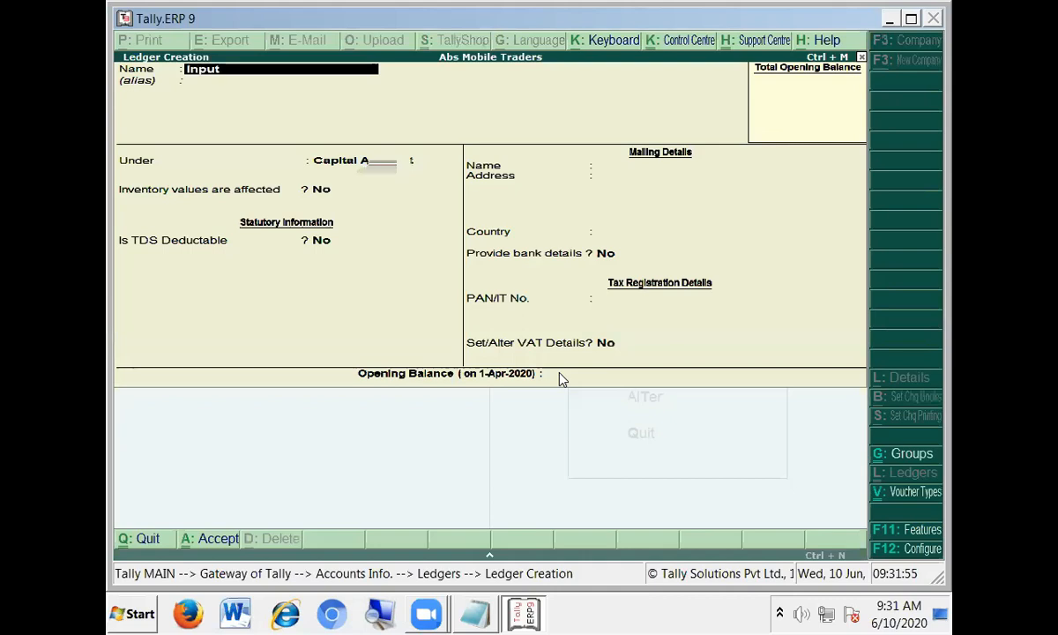
pyautogui.write(' Vat')
pyautogui.press('Return')
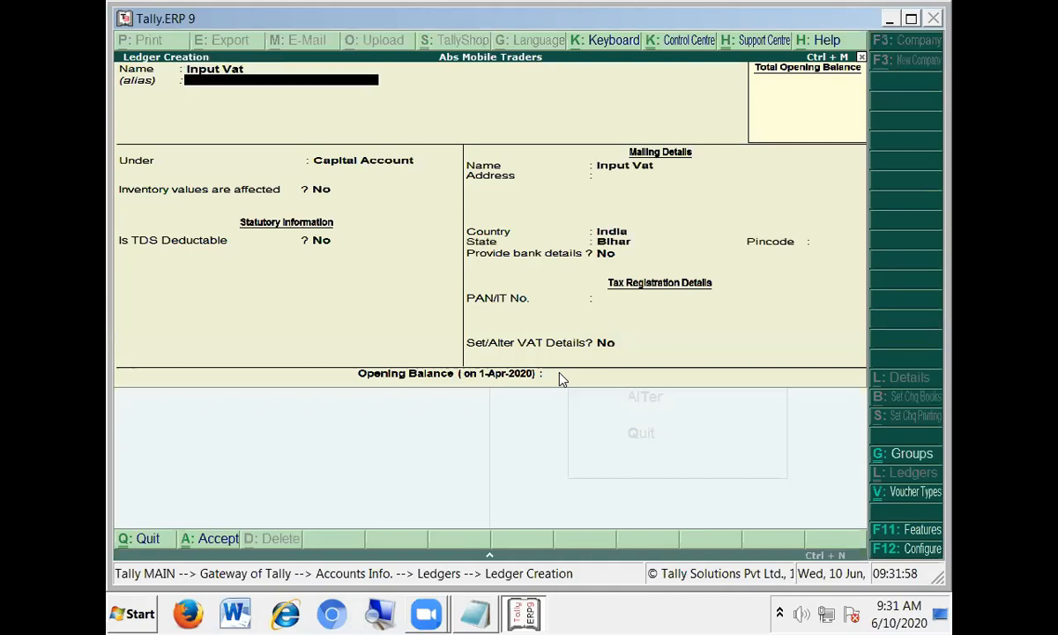
# - Place the Input Vat ledger under Duties & Taxes and set its type of duty/tax to VAT
pyautogui.press('Return')
pyautogui.write('Dut')
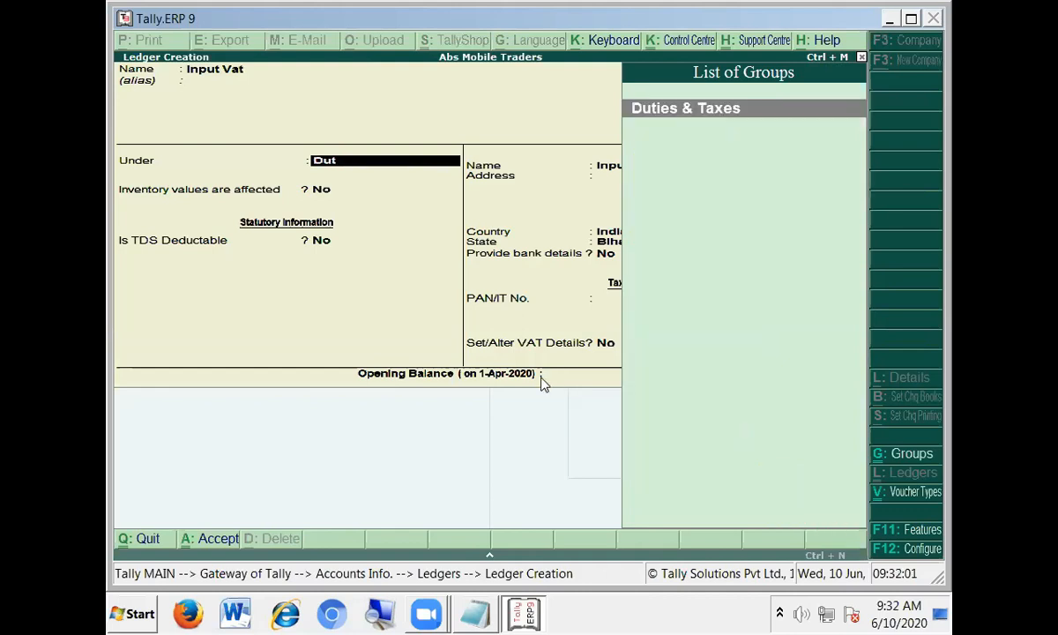
pyautogui.press('Return')
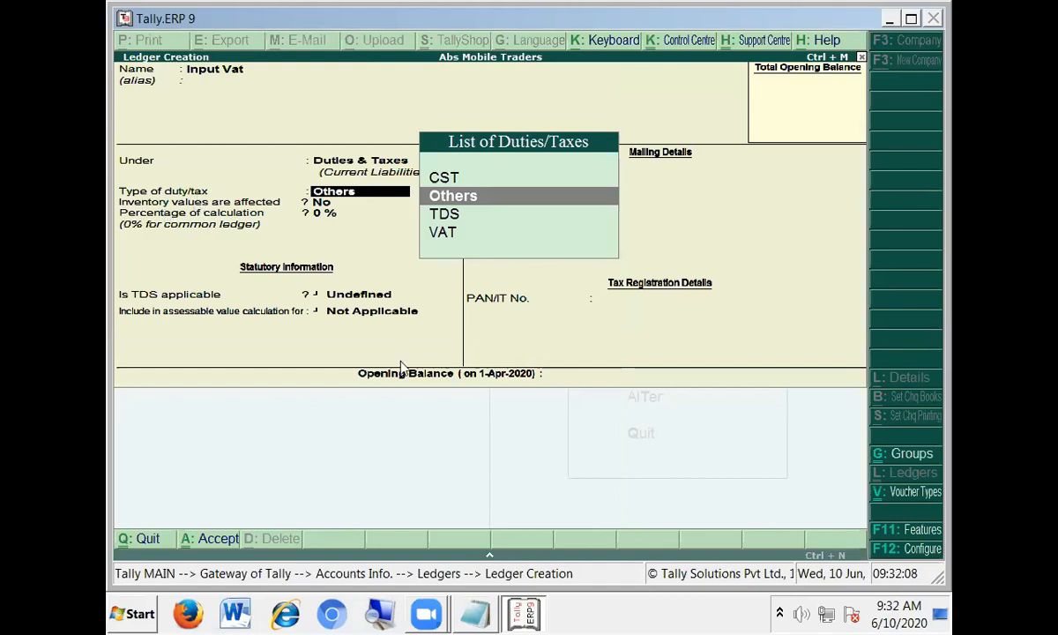
pyautogui.press('Down')
pyautogui.press('Down')
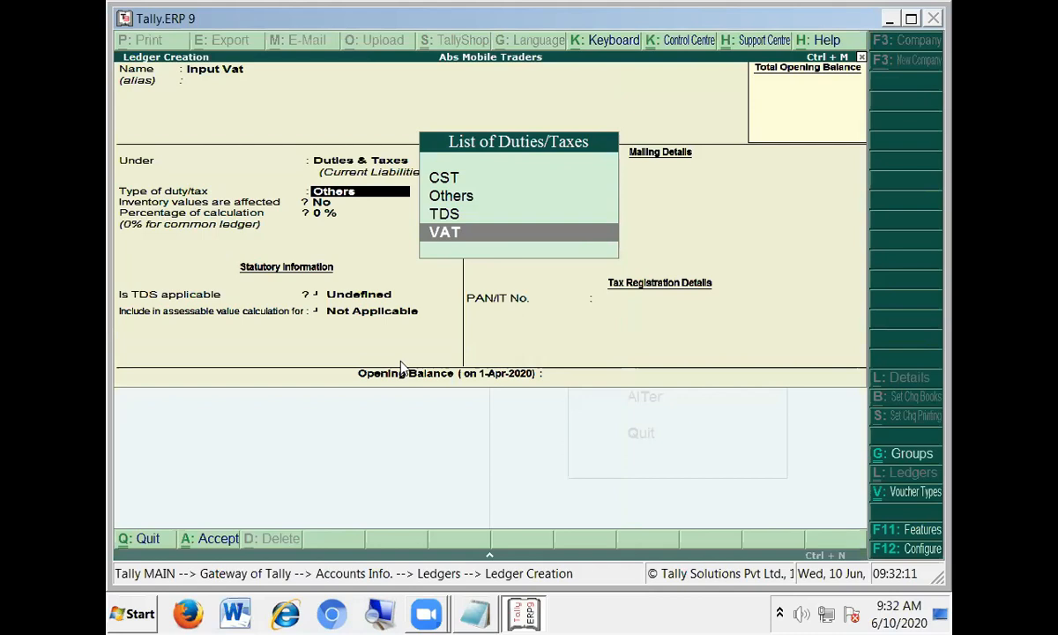
pyautogui.press('Return')
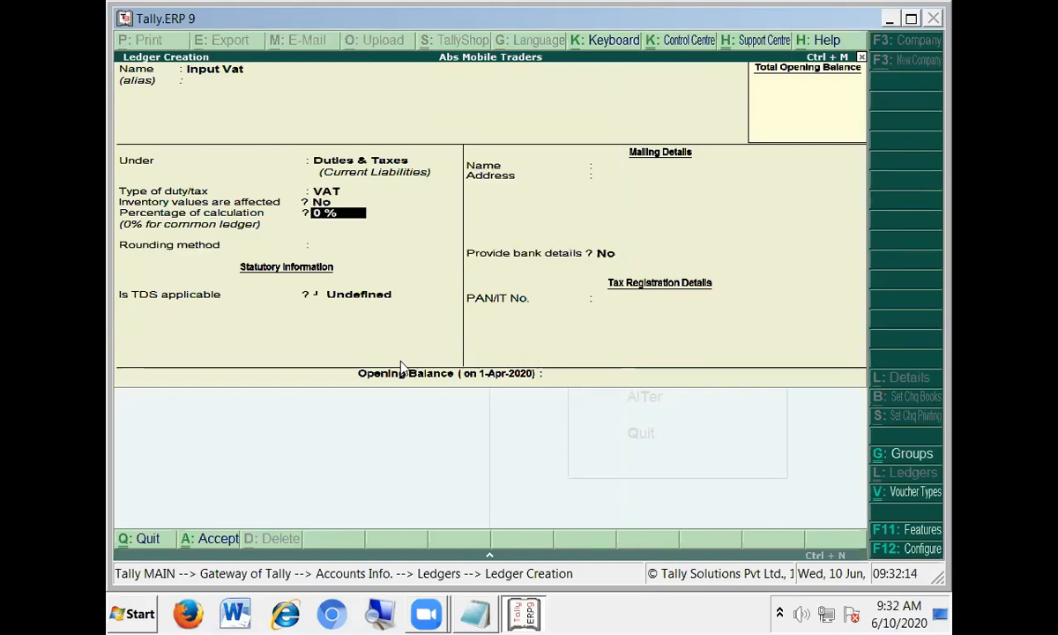
# - Keep the calculation percentage at 0 % and rounding at Not Applicable, and set TDS applicability to Applicable
pyautogui.press('Return')
pyautogui.press('Return')
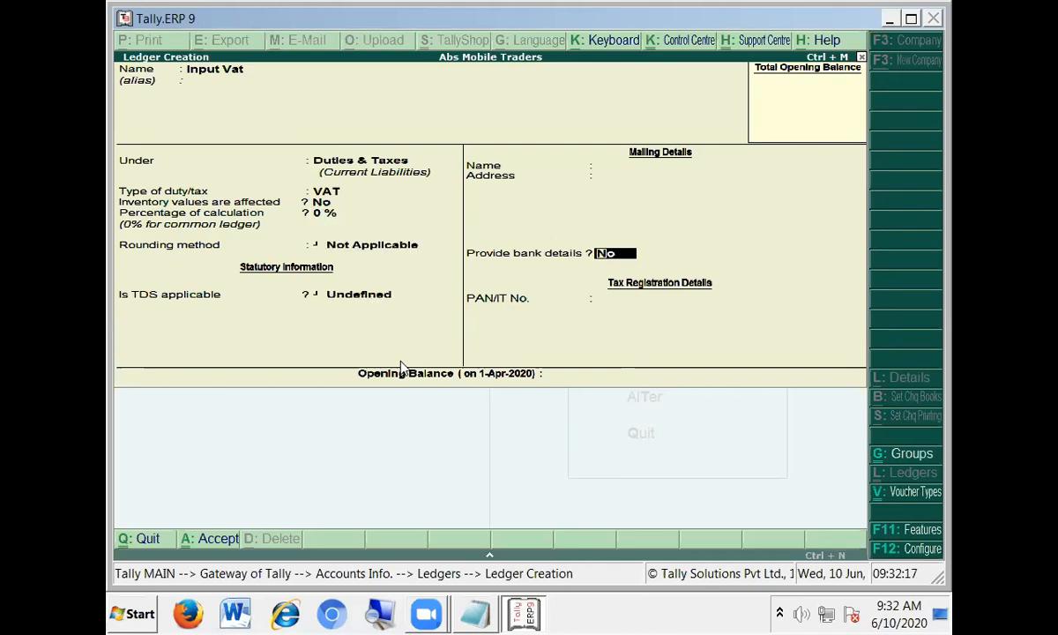
pyautogui.press('BackSpace')
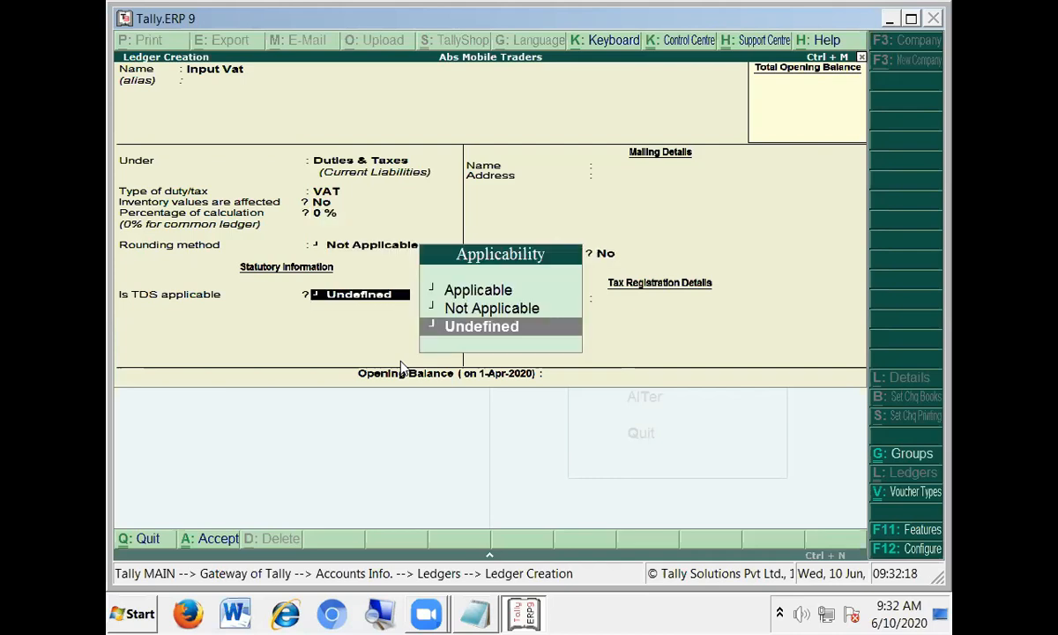
pyautogui.press('Up')
pyautogui.press('Up')
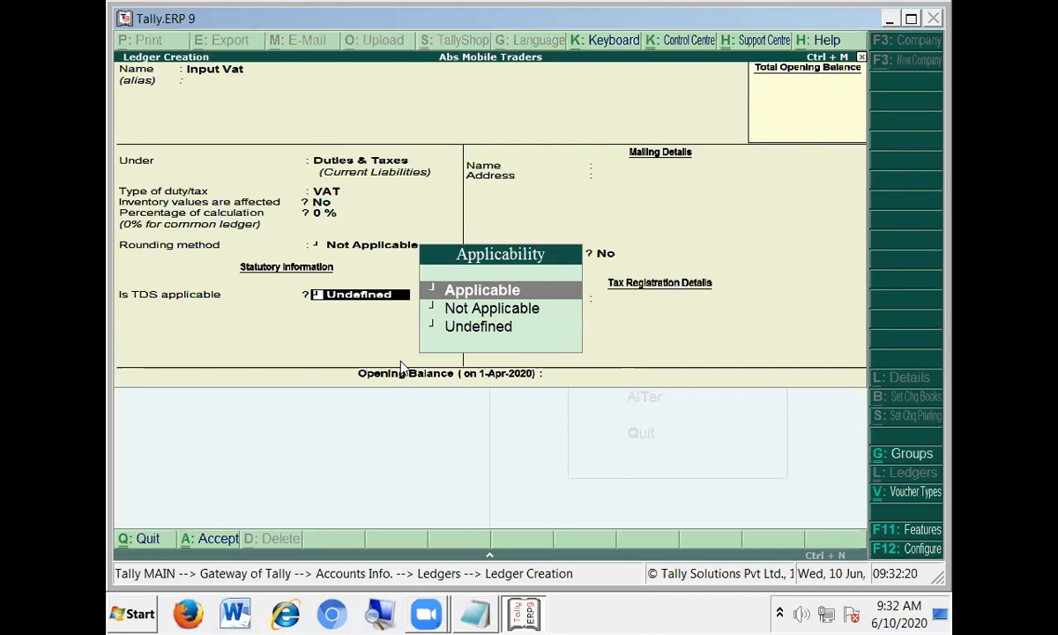
pyautogui.press('Return')
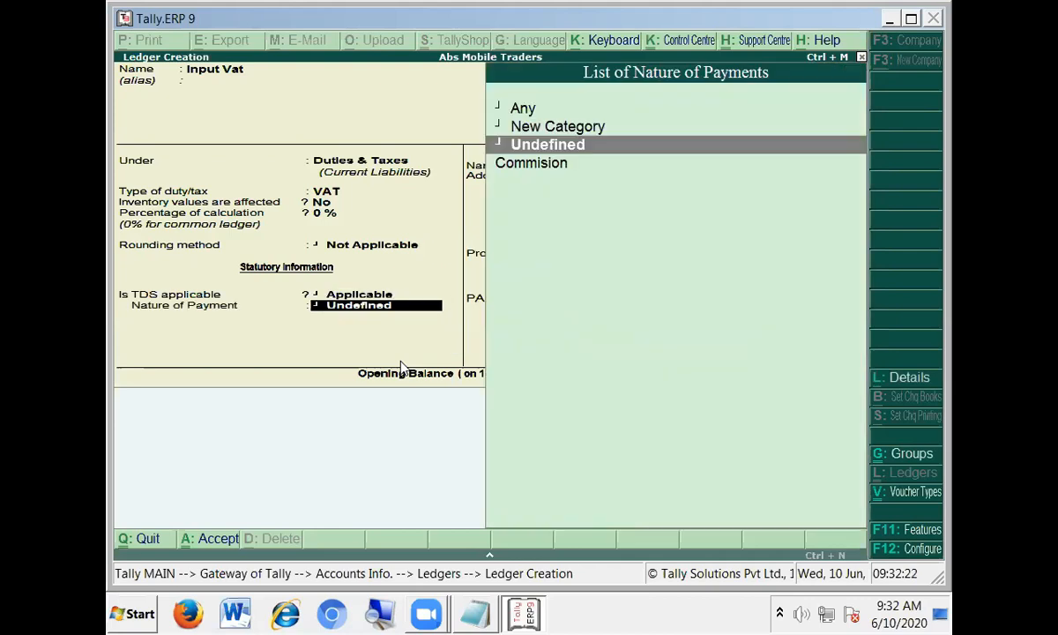
# - Review the ledger's duty type, percentage of calculation, rounding method and TDS applicability settings
pyautogui.press('BackSpace')
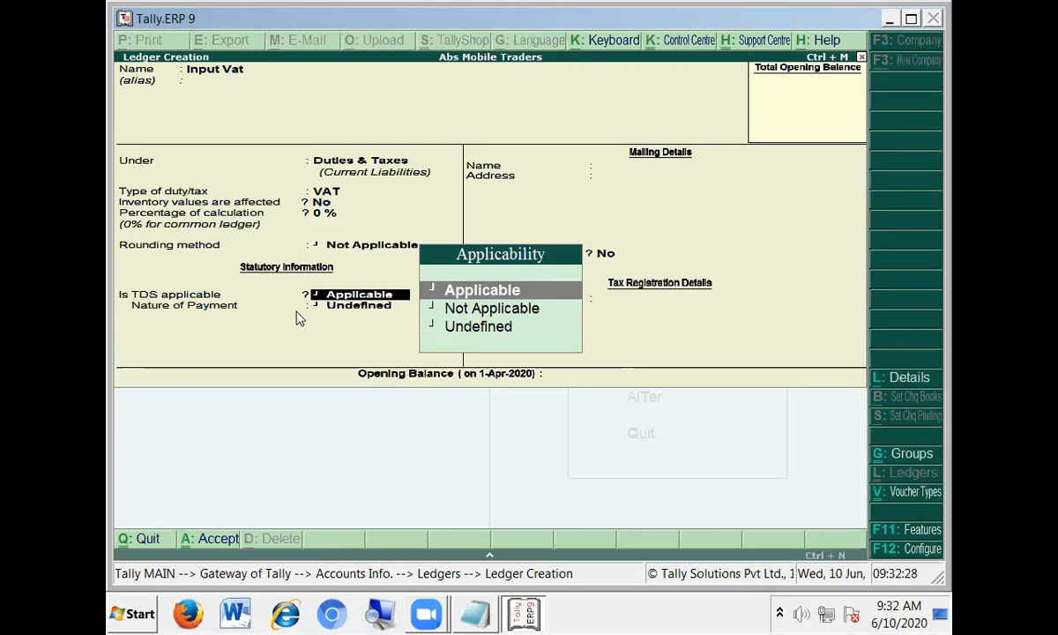
pyautogui.press('BackSpace')
pyautogui.press('BackSpace')
pyautogui.press('BackSpace')
pyautogui.press('BackSpace')
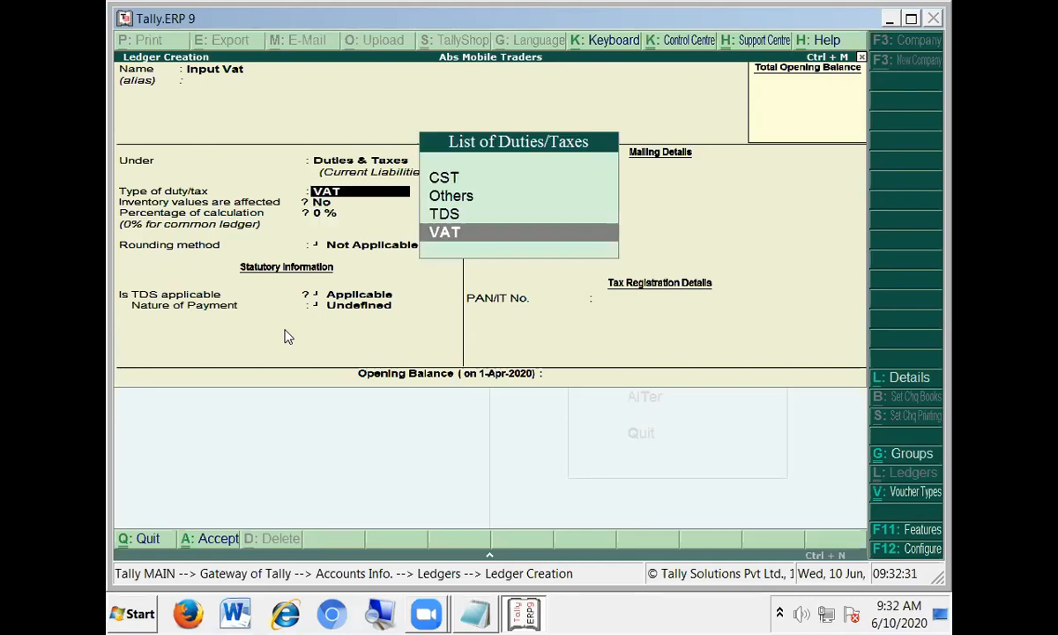
pyautogui.press('Return')
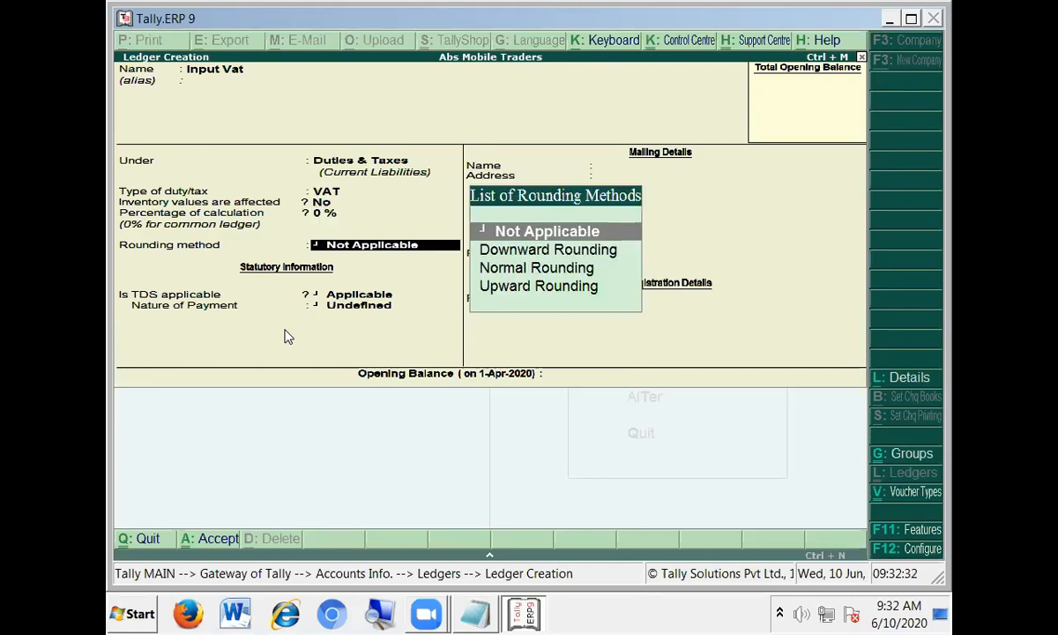
pyautogui.press('BackSpace')
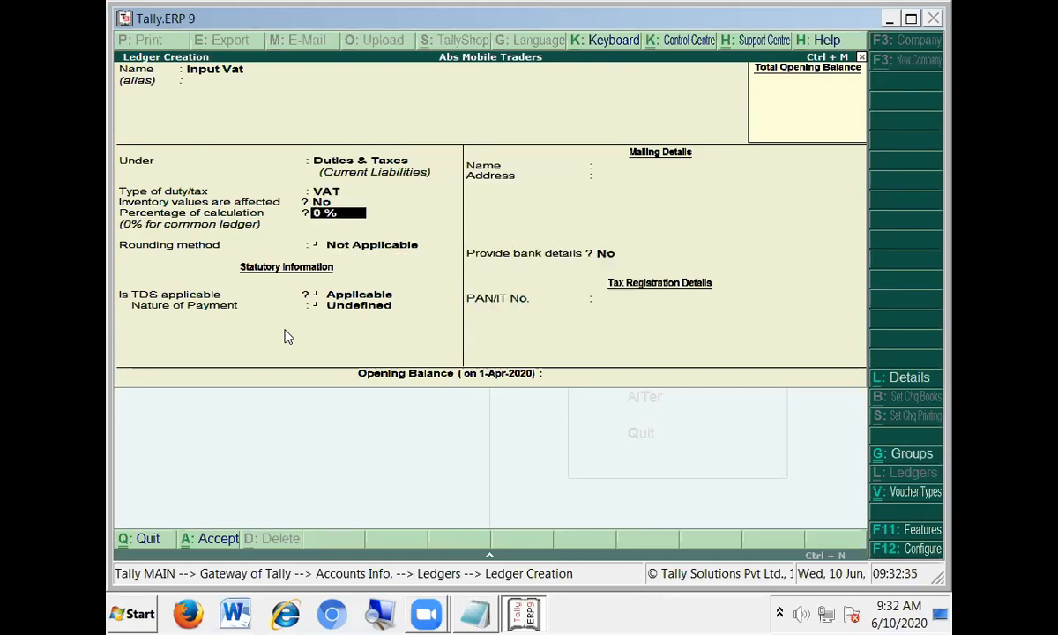
pyautogui.press('Return')
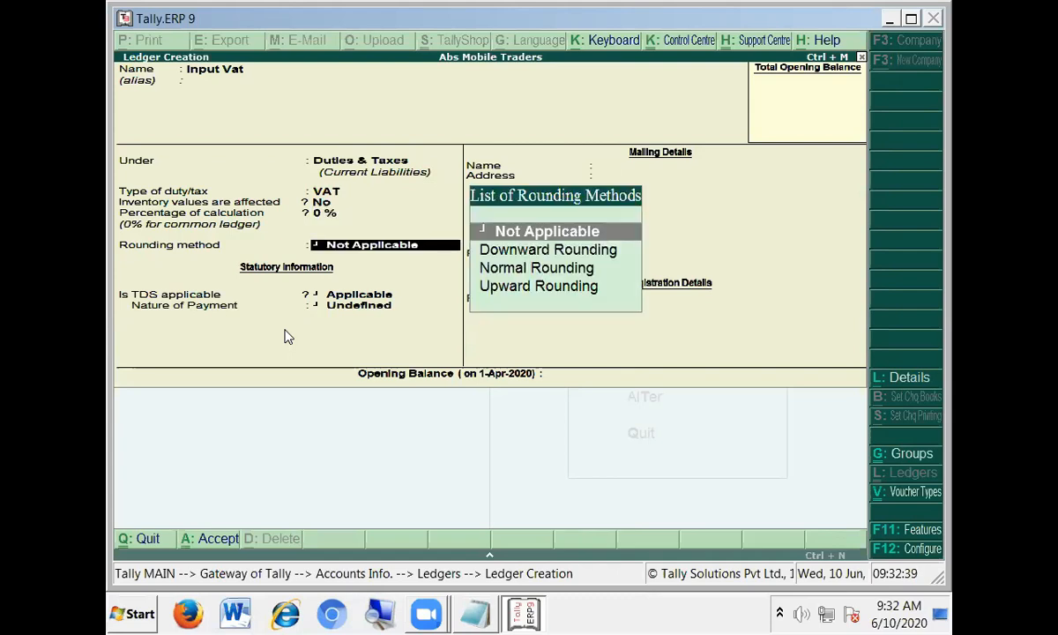
pyautogui.press('Return')
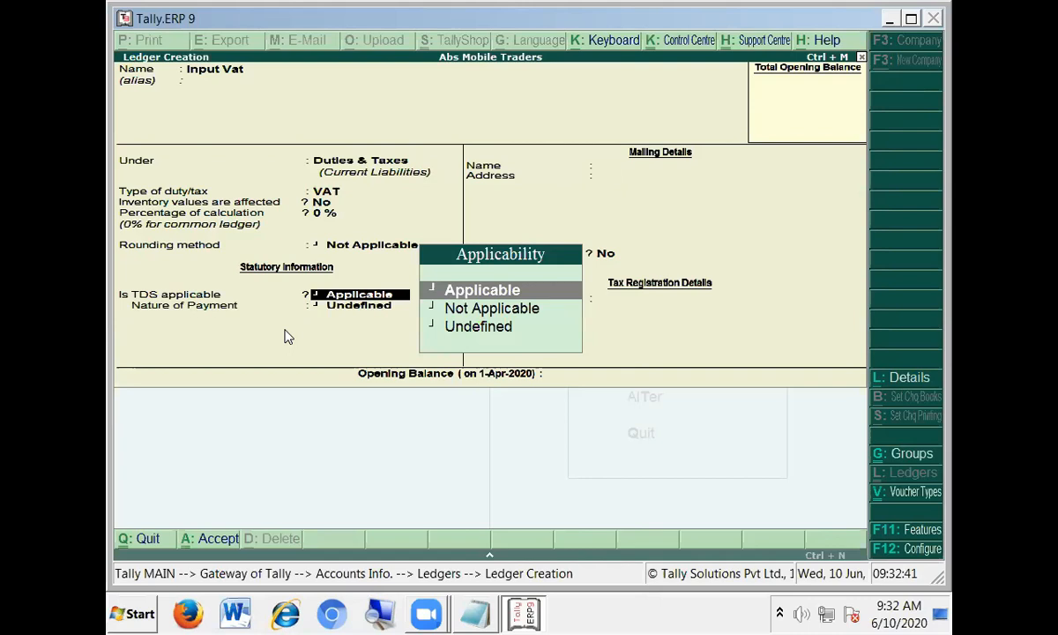
# - Set the nature of payment to Any, leave bank details at No and the opening balance empty, and save the Input Vat ledger
pyautogui.press('Return')
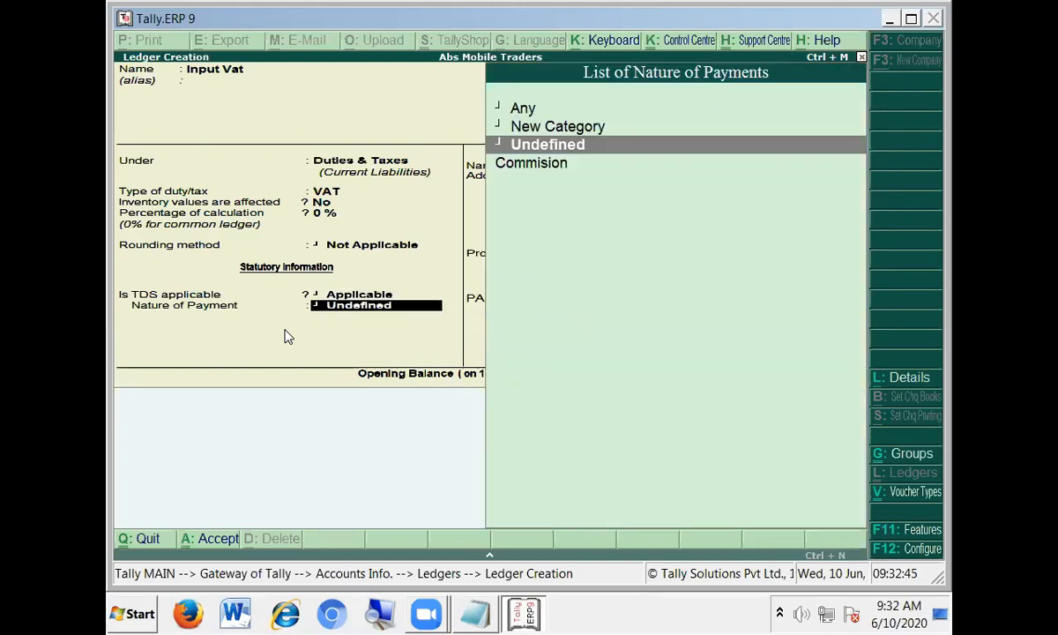
pyautogui.press('Up')
pyautogui.press('Up')
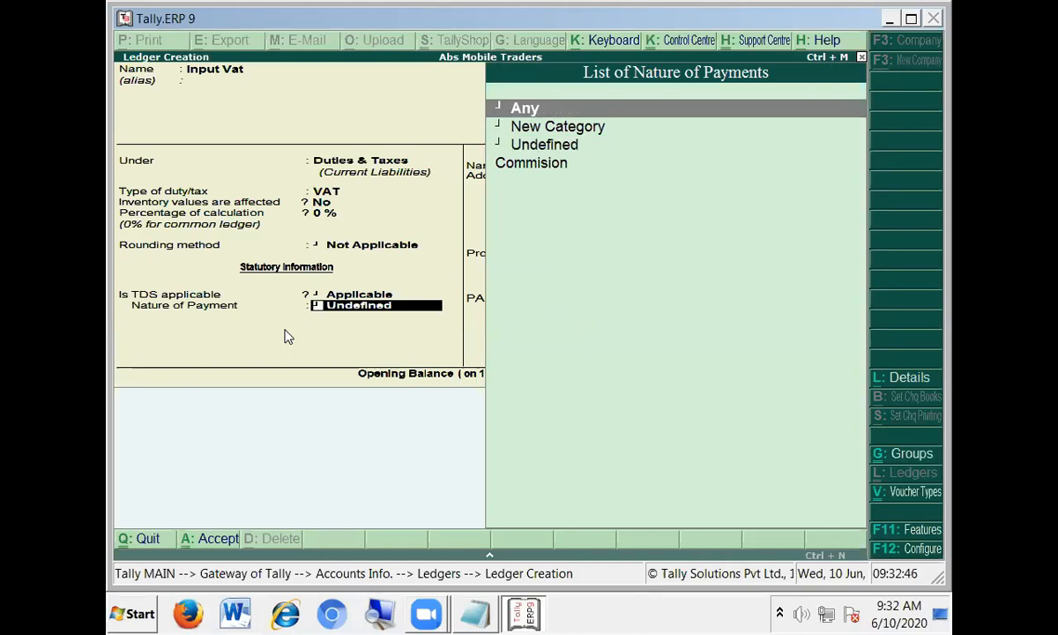
pyautogui.press('Return')
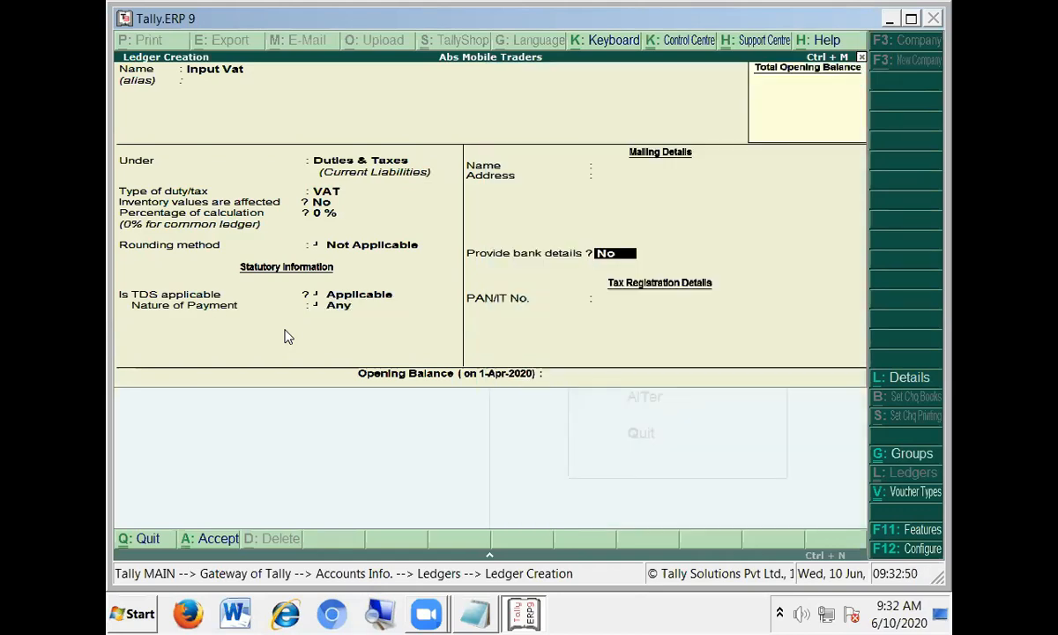
pyautogui.press('Return')
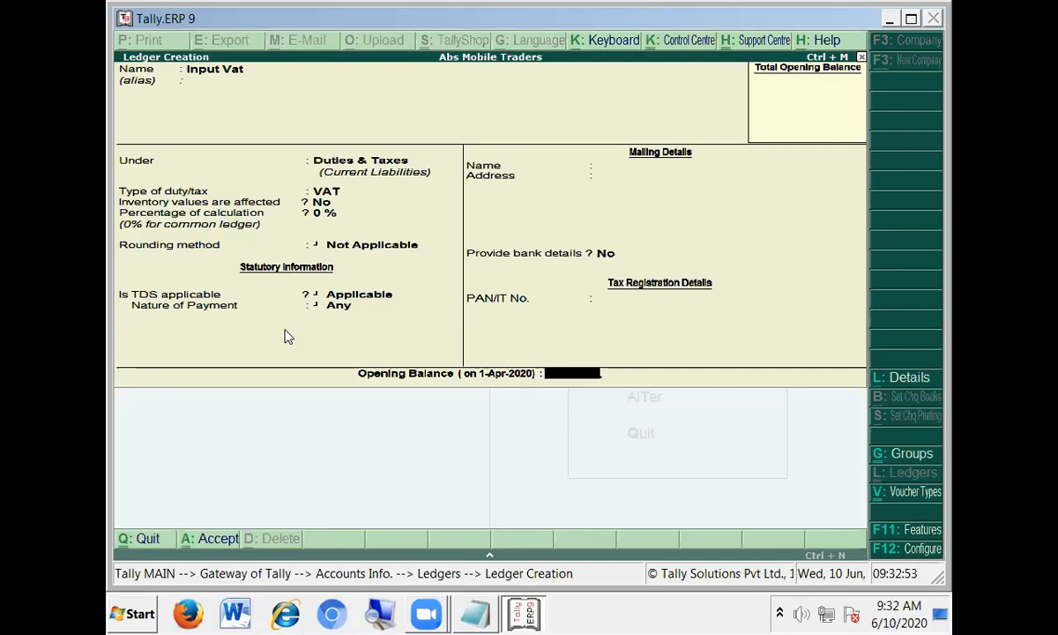
pyautogui.press('Return')
pyautogui.press('Return')
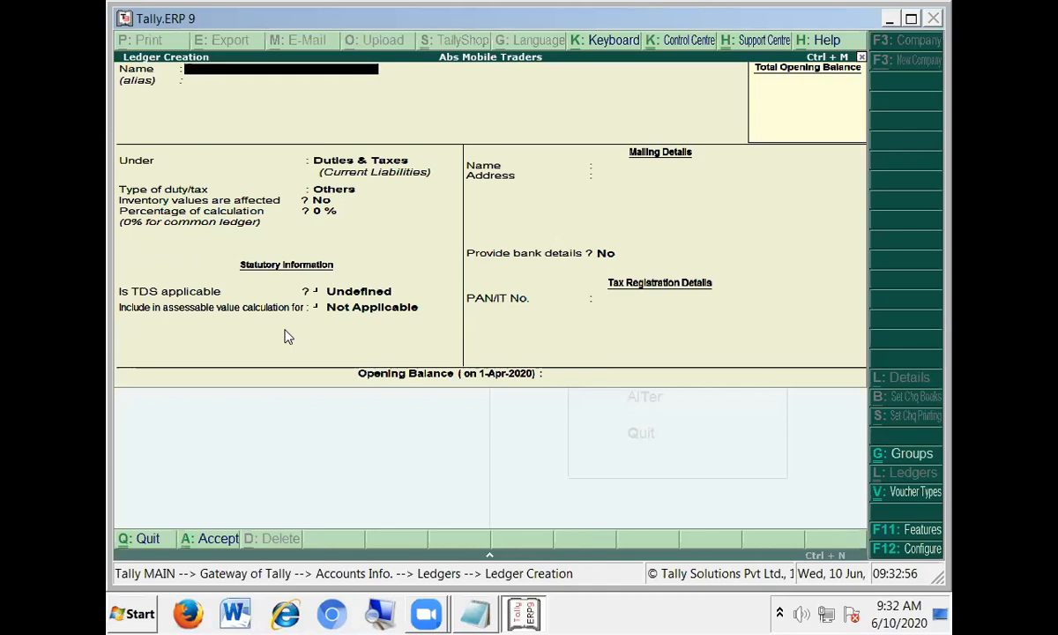
# - Name the next ledger Output Vat, place it under Duties & Taxes and set its type of duty/tax to VAT
pyautogui.write('Output V')
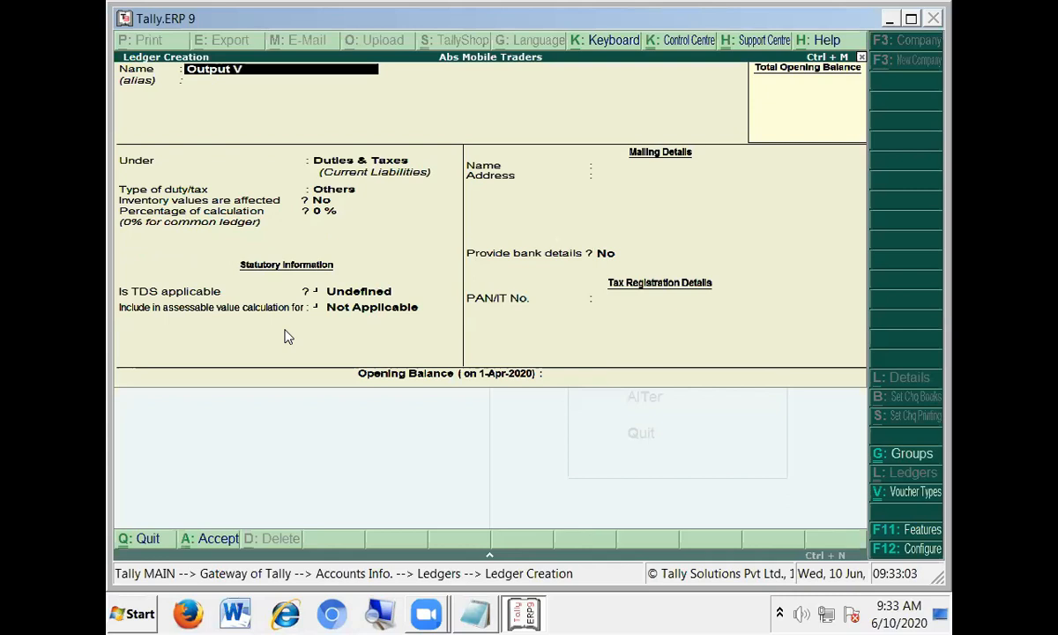
pyautogui.write('at')
pyautogui.press('Return')
pyautogui.press('Return')
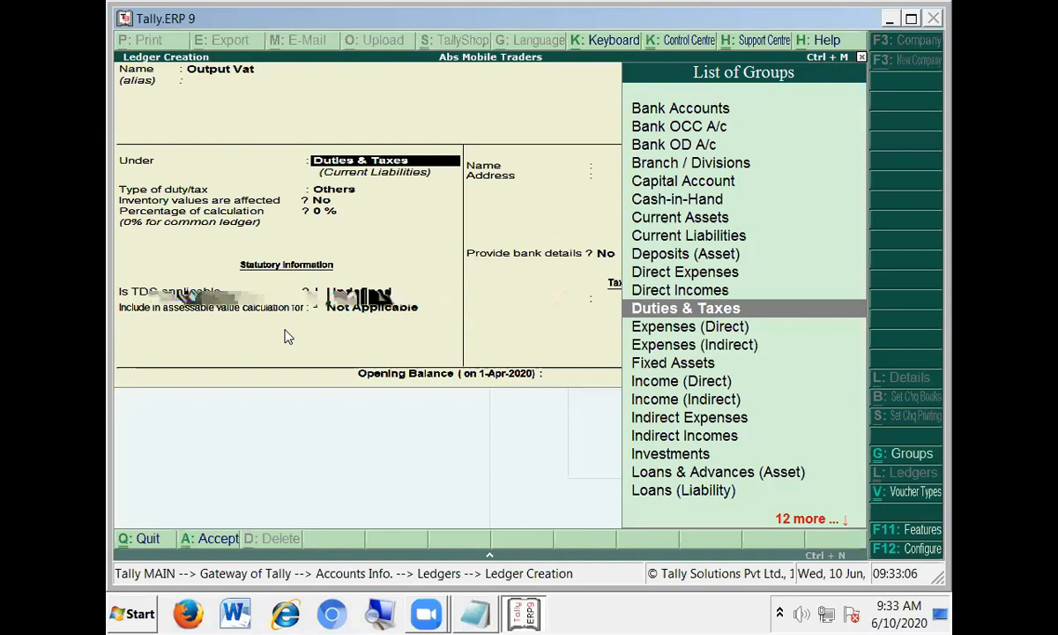
pyautogui.press('Return')
pyautogui.press('Down')
pyautogui.press('Down')
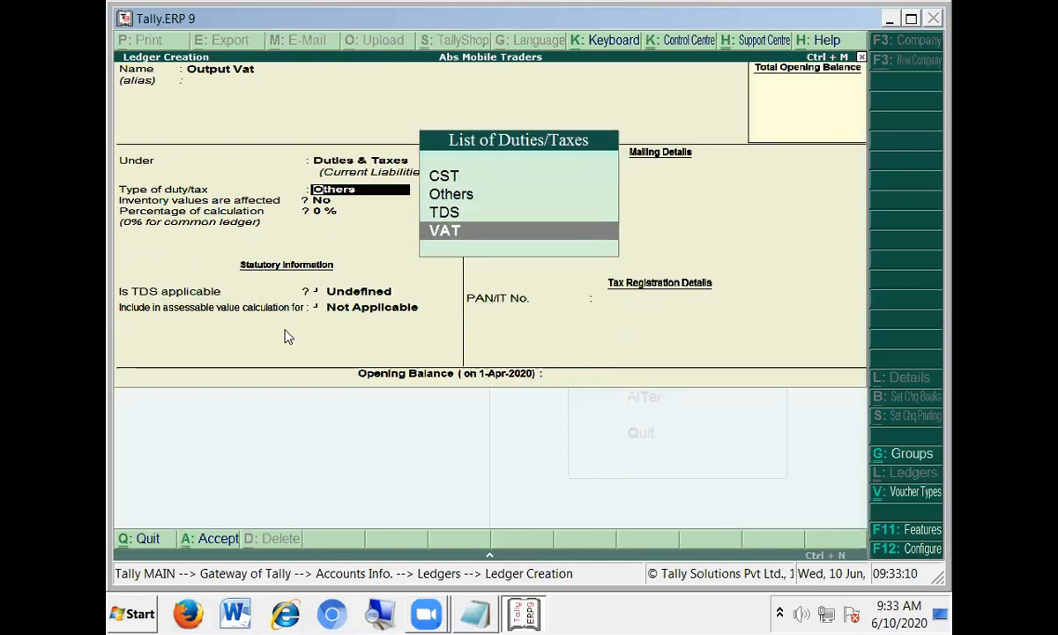
pyautogui.press('Return')
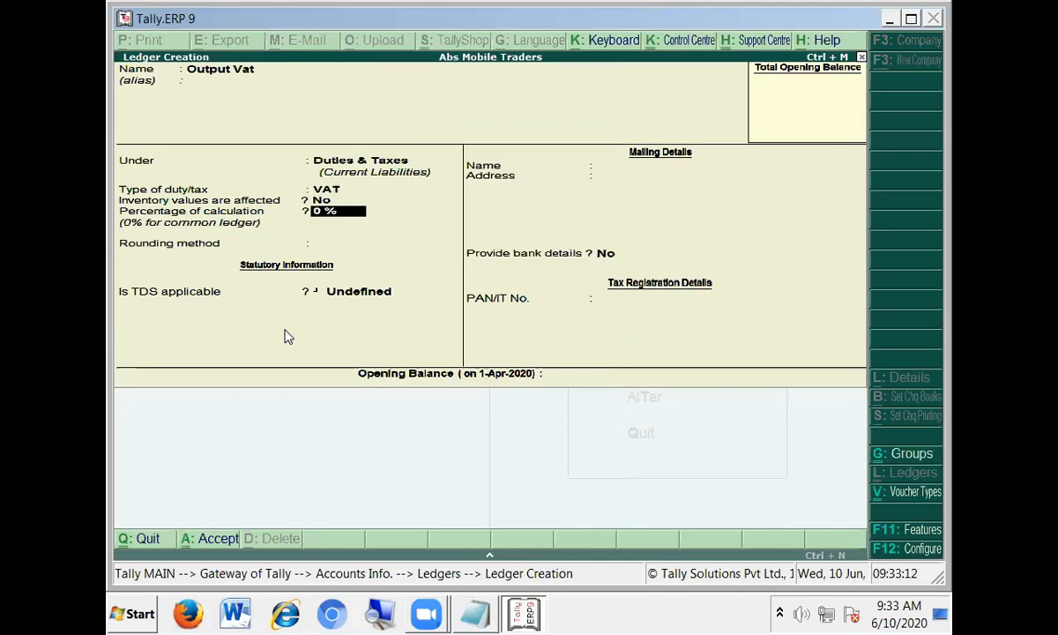
# - Keep calculation at 0 % and rounding at Not Applicable, set TDS applicability to Not Applicable, and save the Output Vat ledger
pyautogui.press('Return')
pyautogui.press('Return')
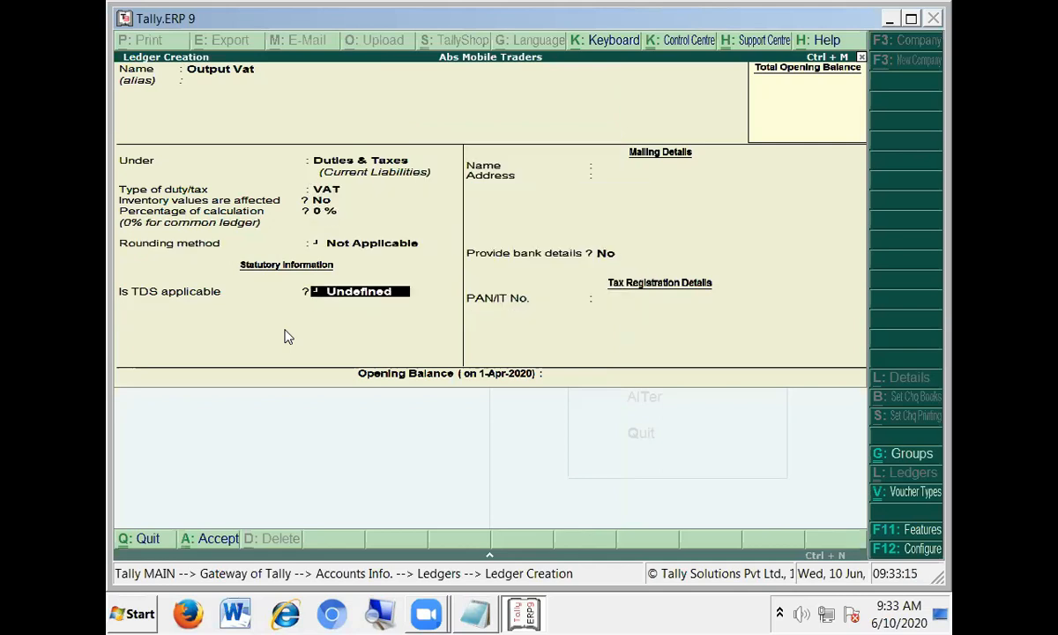
pyautogui.press('Return')
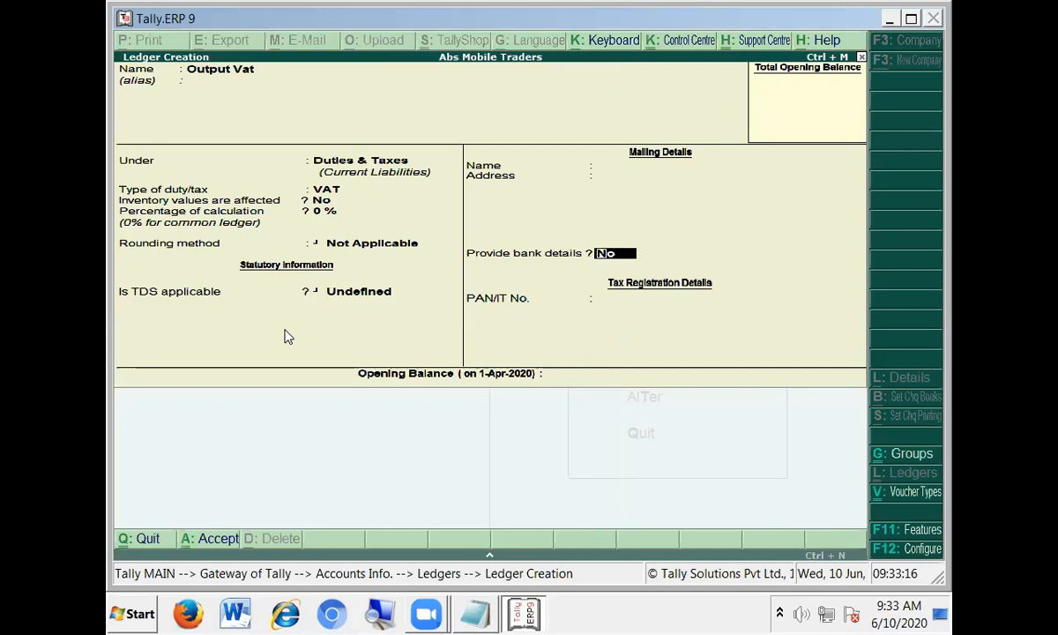
pyautogui.press('BackSpace')
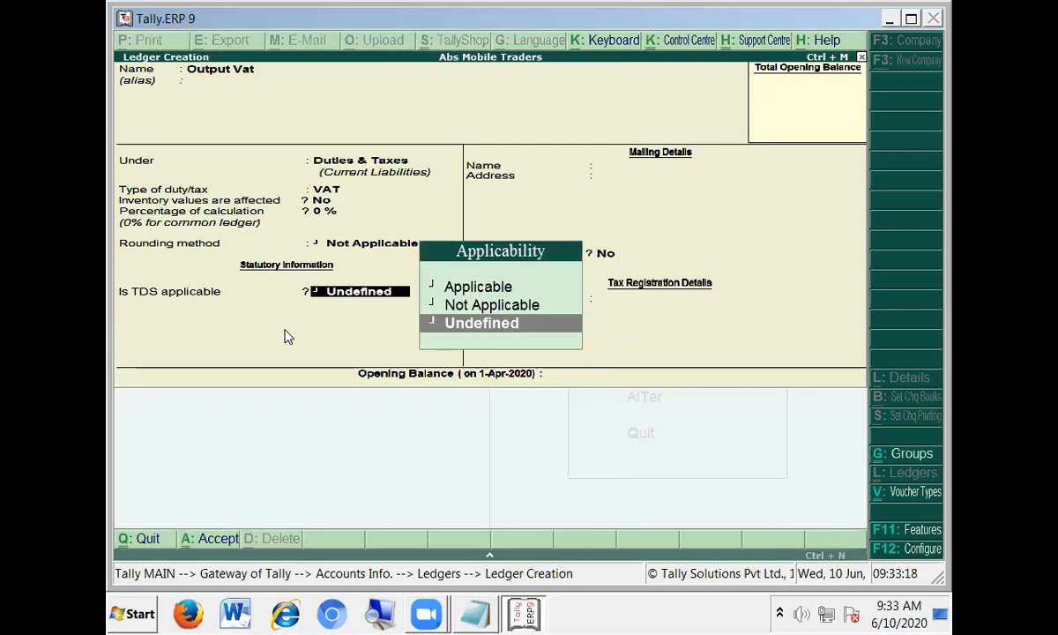
pyautogui.press('Up')
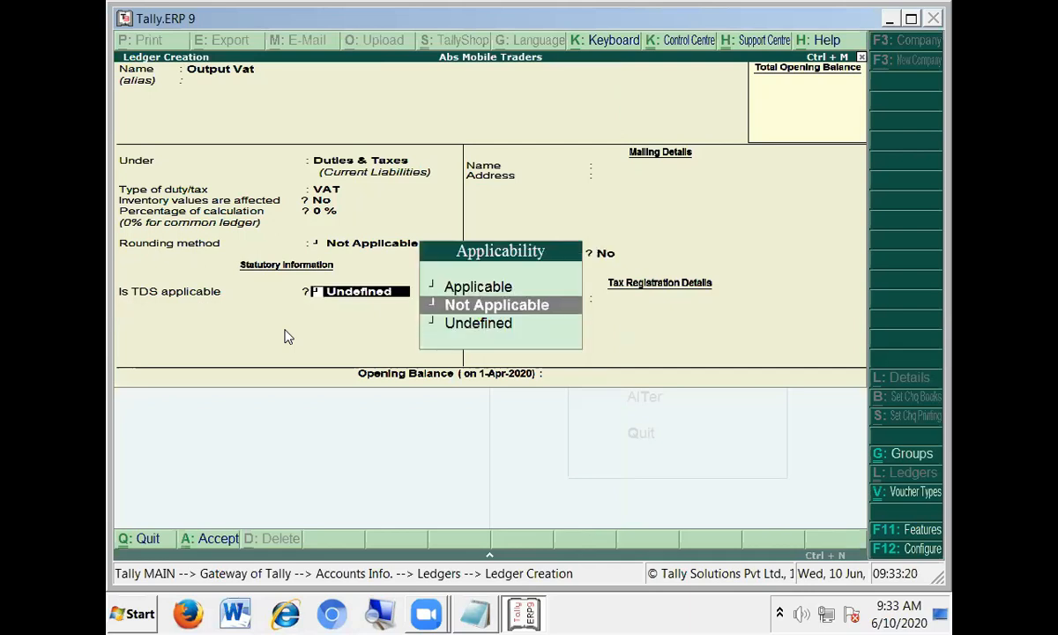
pyautogui.press('Return')
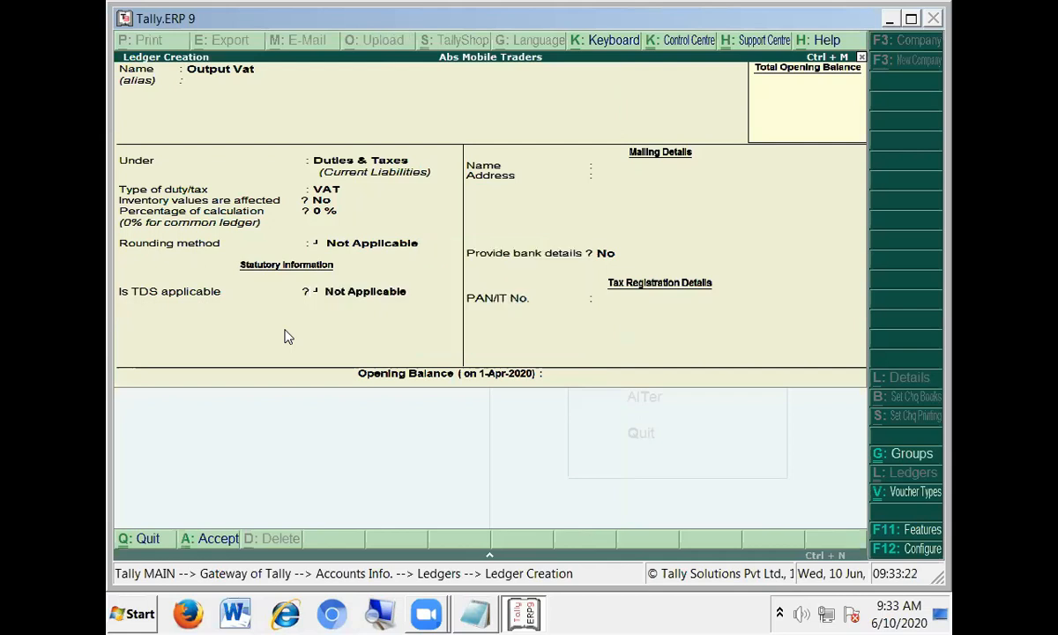
pyautogui.press('Return')
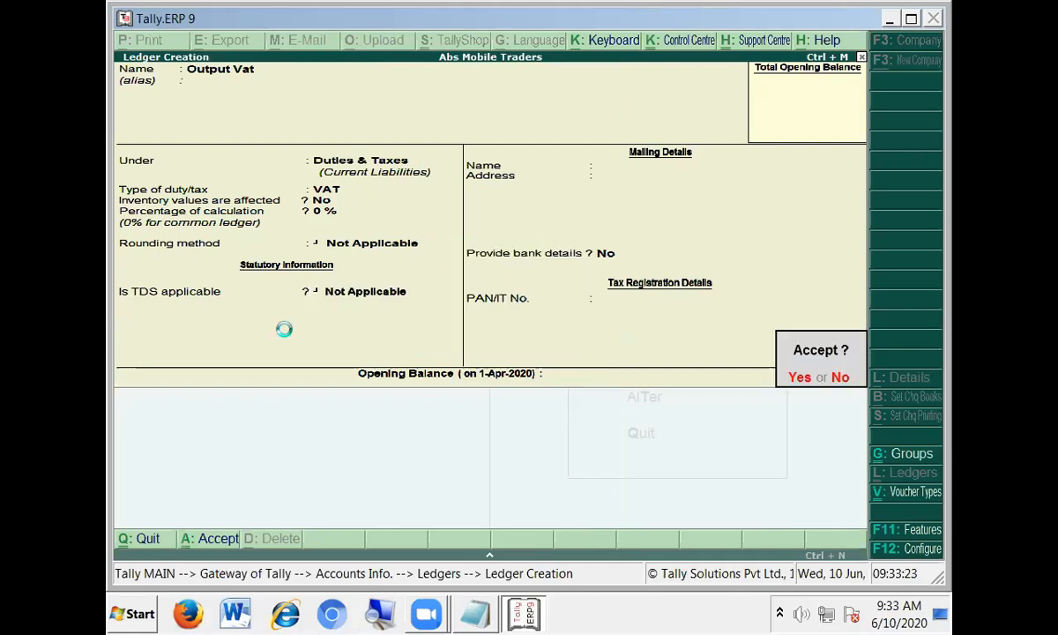
pyautogui.press('Return')
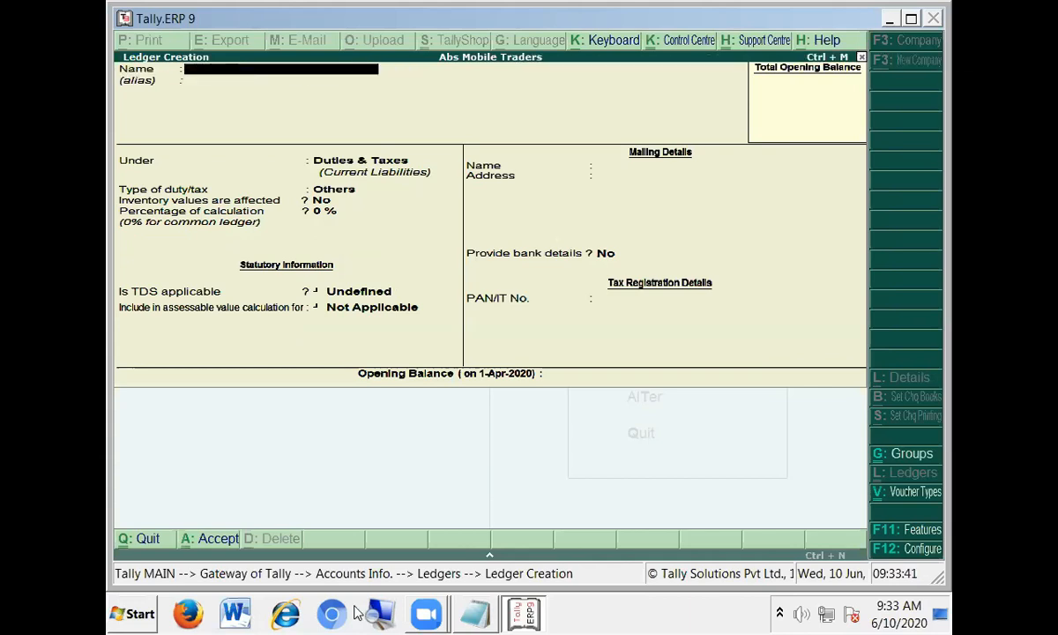
# - Switch to the VAT notes in Notepad and add the label "note :" below the feature setting instructions
pyautogui.moveTo(475, 613)
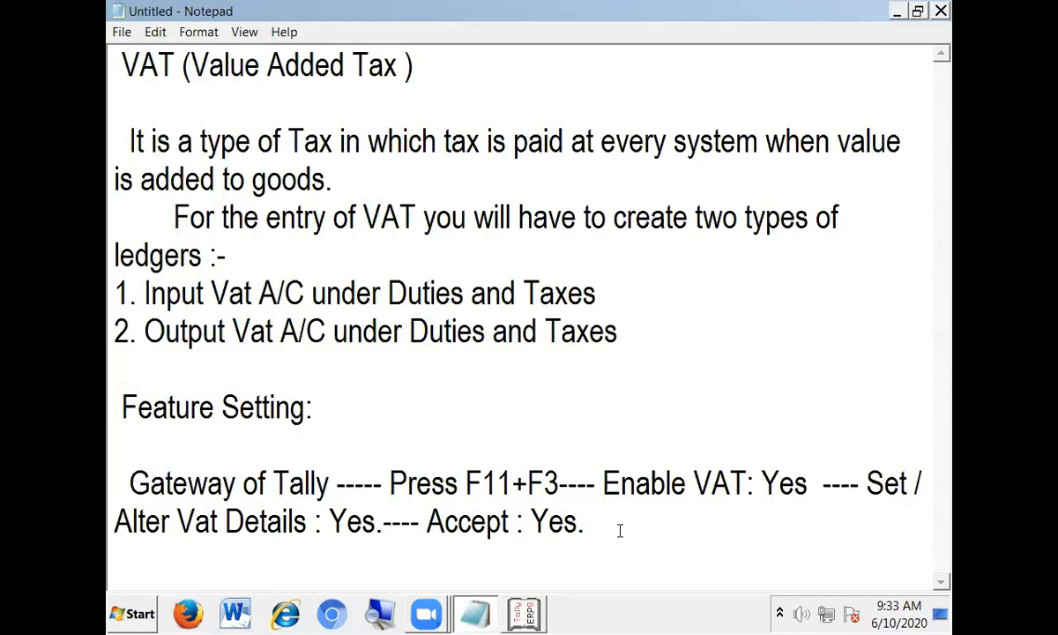
pyautogui.press('Return')
pyautogui.press('Return')
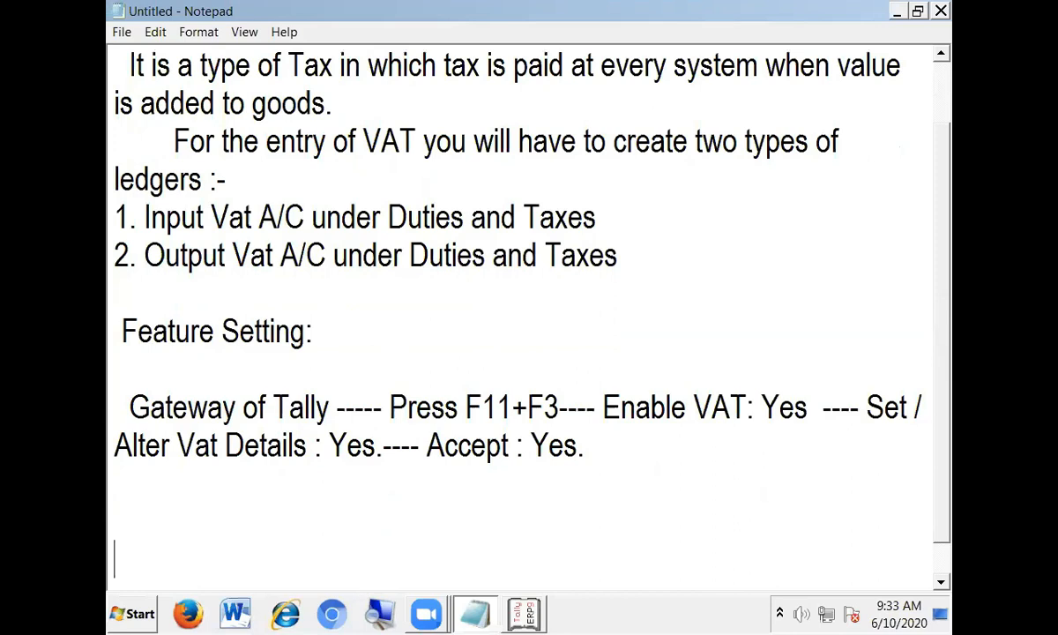
pyautogui.write('note ')
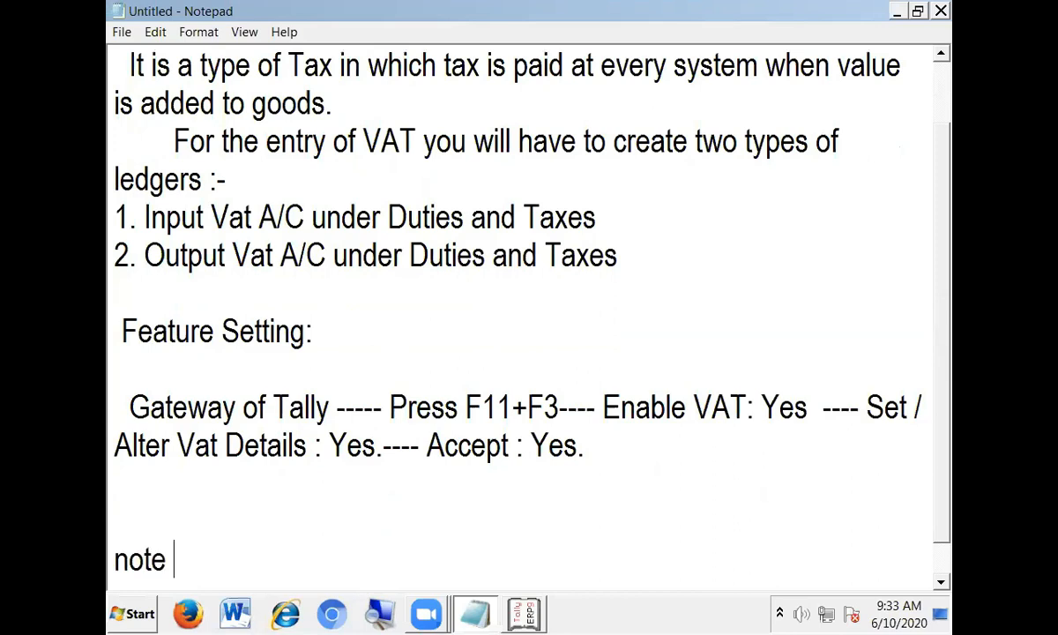
pyautogui.write(':')
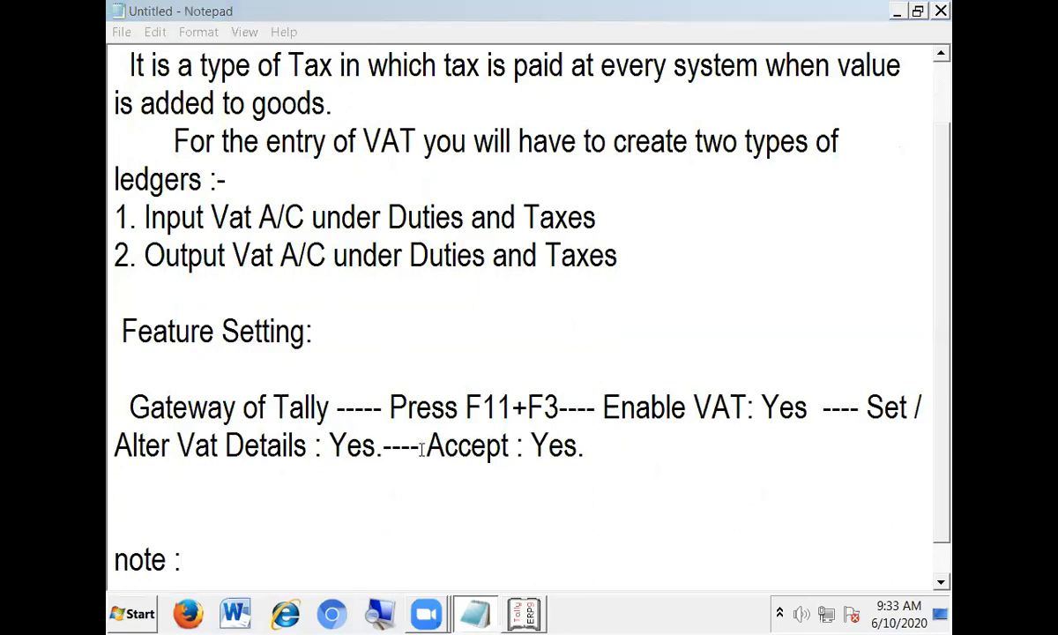
pyautogui.click(213, 559)
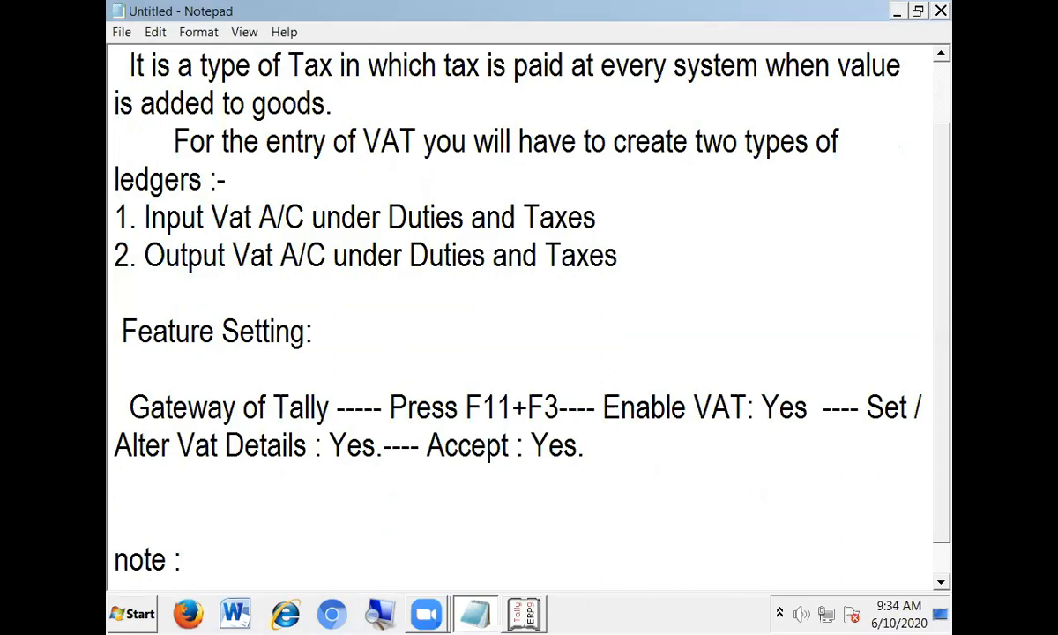
# - Write "We use Input Vat during purchasing of goods" after the note label
pyautogui.write('We use')
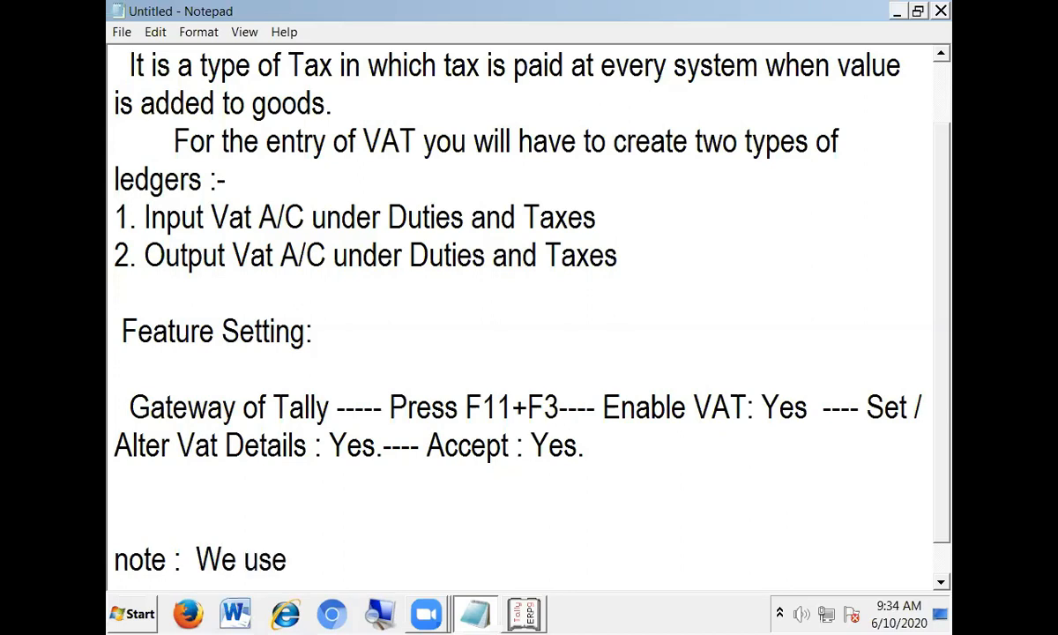
pyautogui.write(' l')
pyautogui.write('npu')
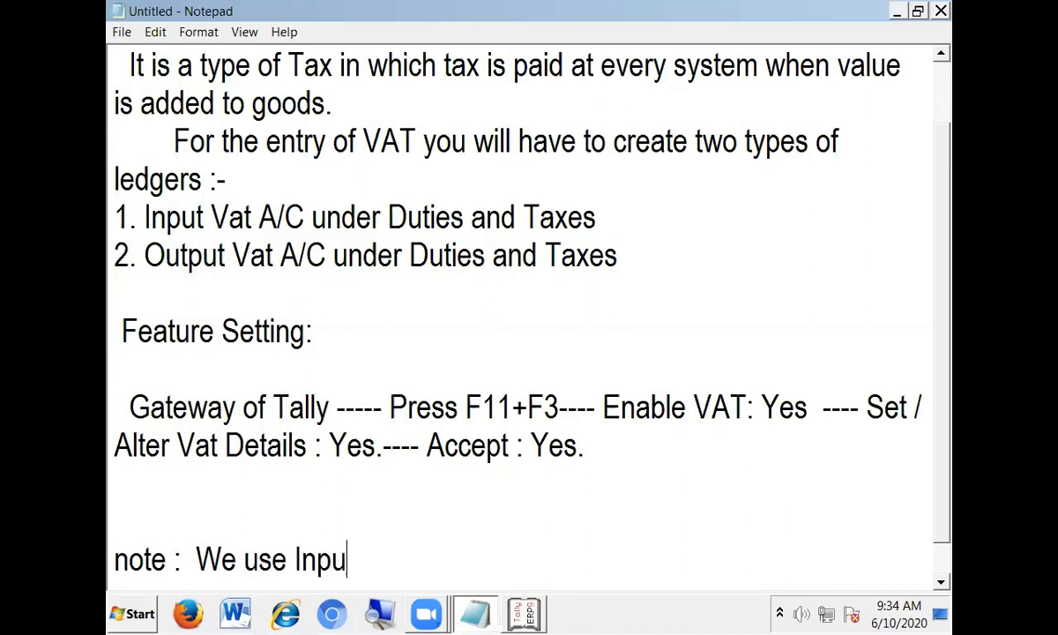
pyautogui.write('t Vat')
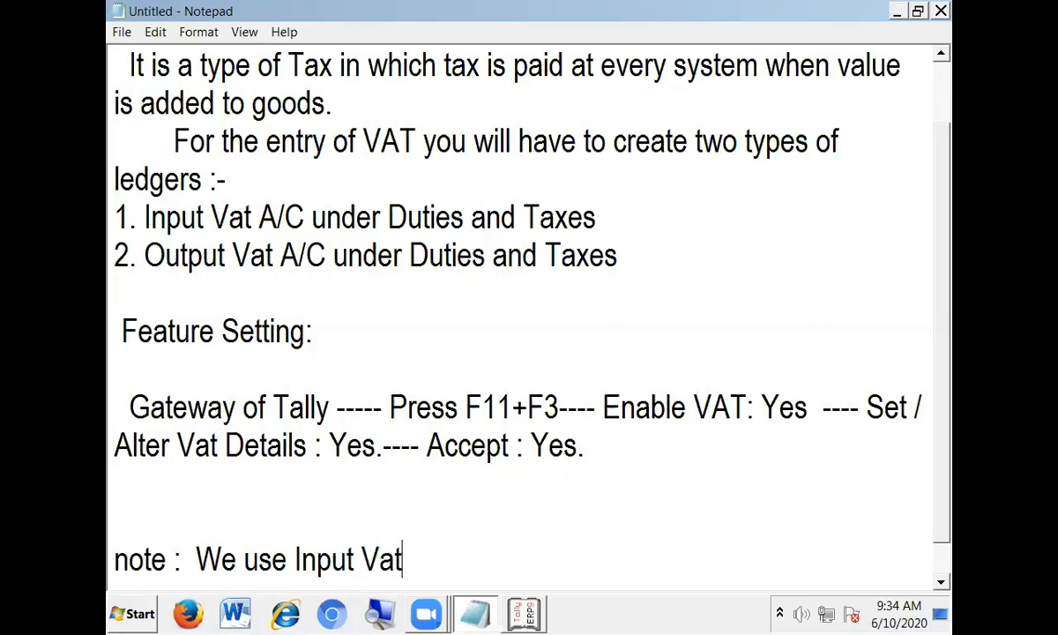
pyautogui.write(' D')
pyautogui.press('BackSpace')
pyautogui.write('during')
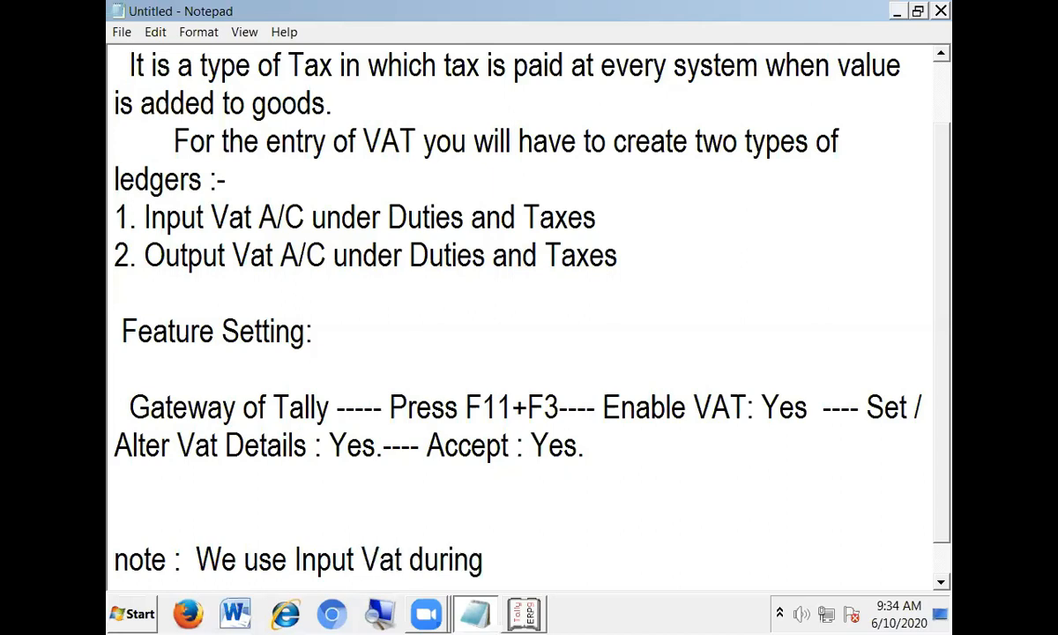
pyautogui.write(' purchasing ')
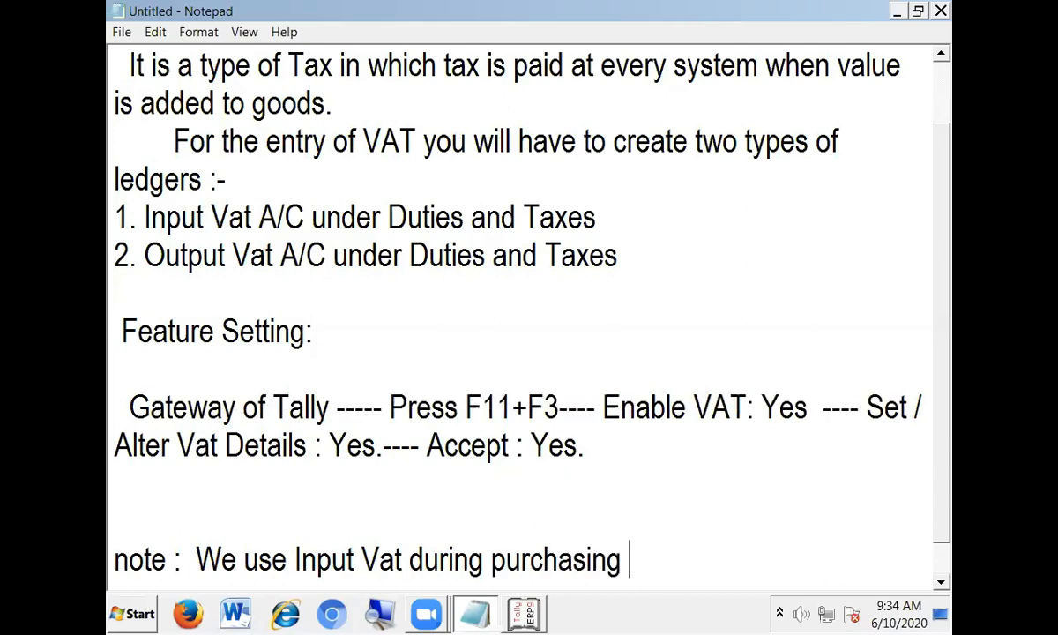
pyautogui.write('of goods')
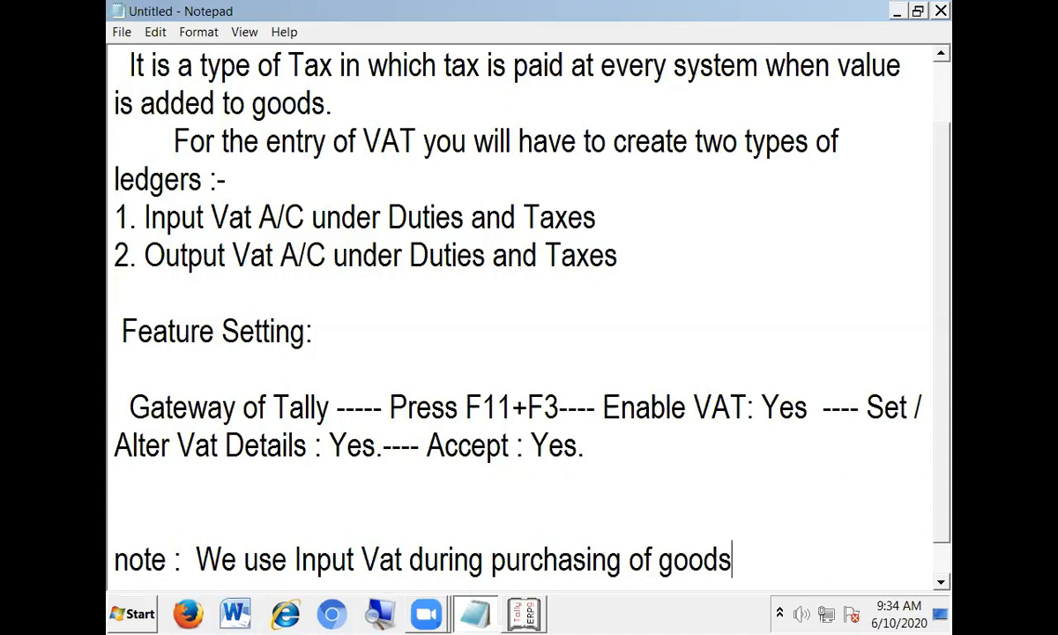
# - Complete the note with "while we use output vat during selling of goods." and start a new line below it
pyautogui.write(' while')
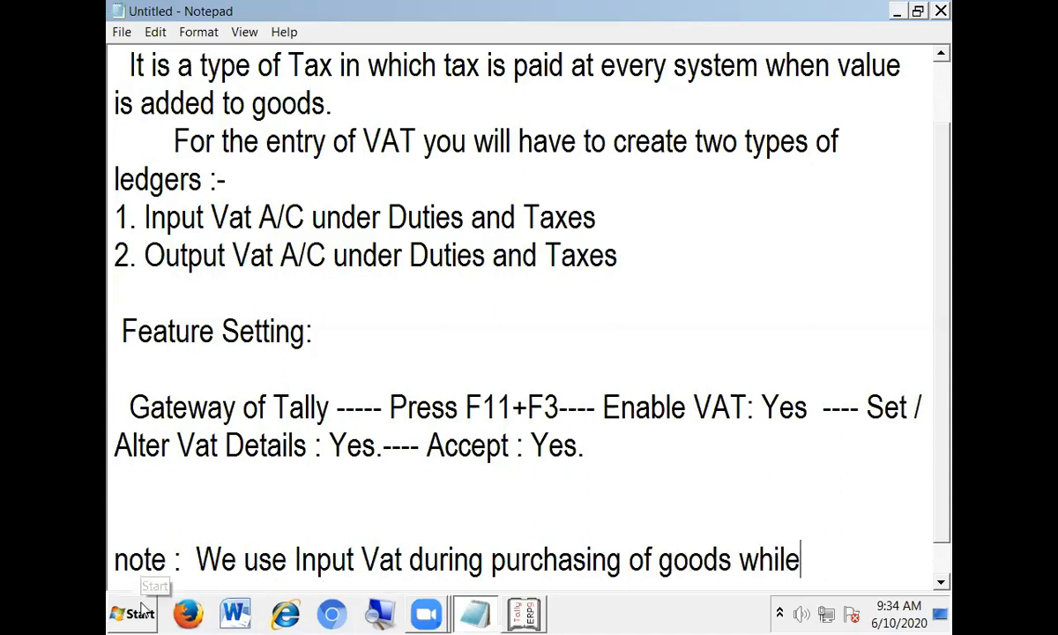
pyautogui.write(' w')
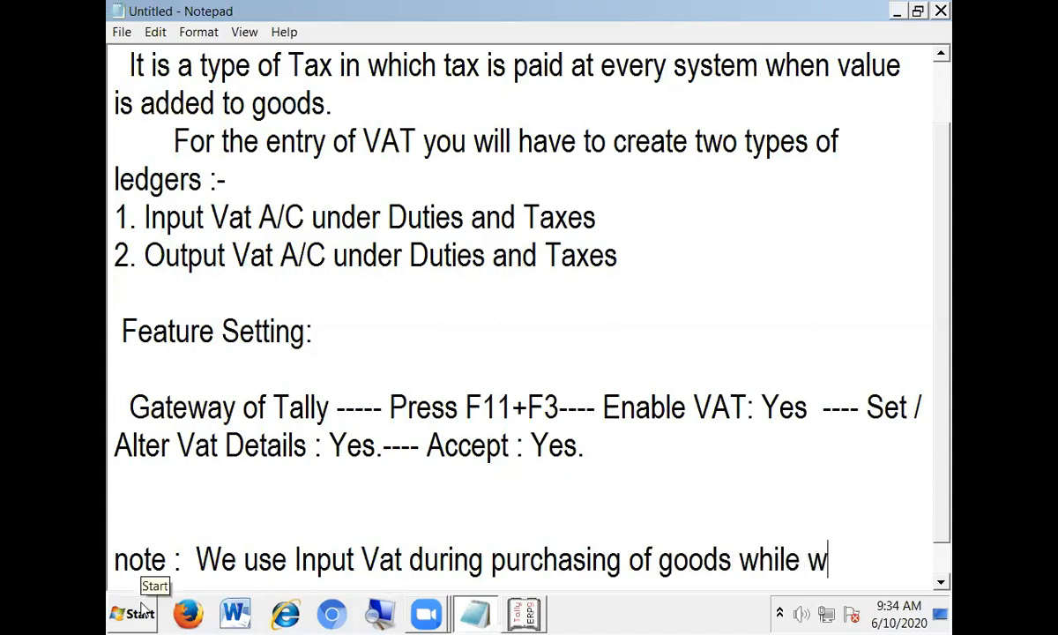
pyautogui.write('e use ou')
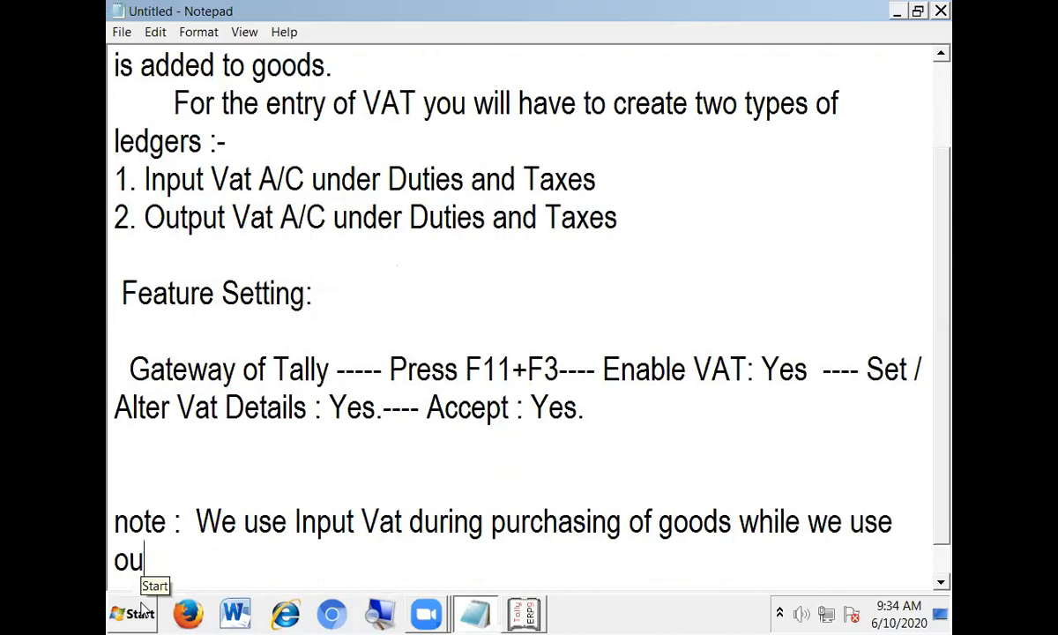
pyautogui.write('tp')
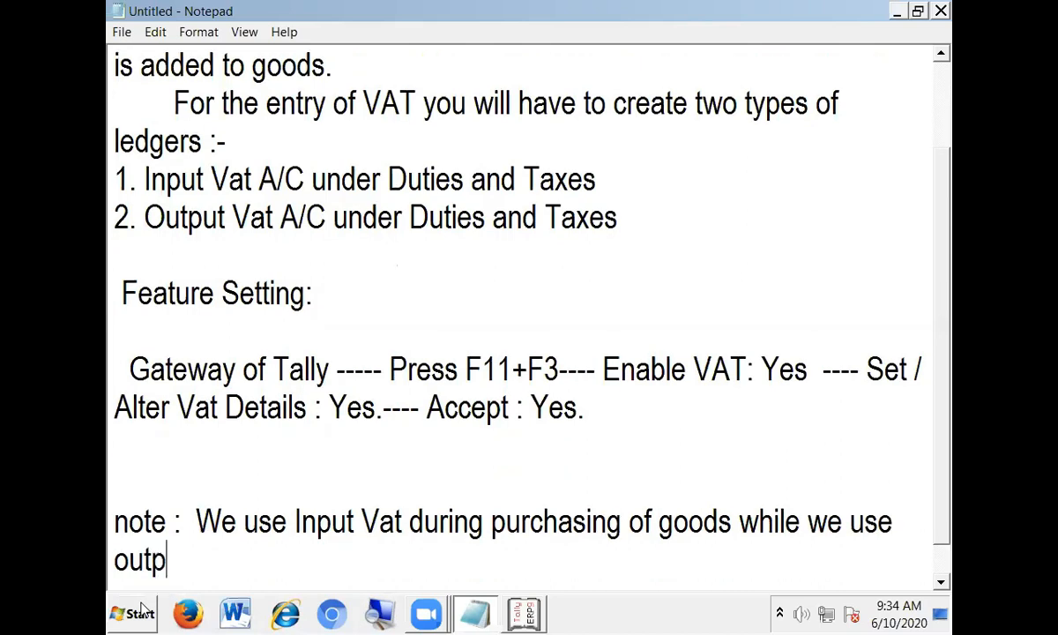
pyautogui.write('ut vat during ')
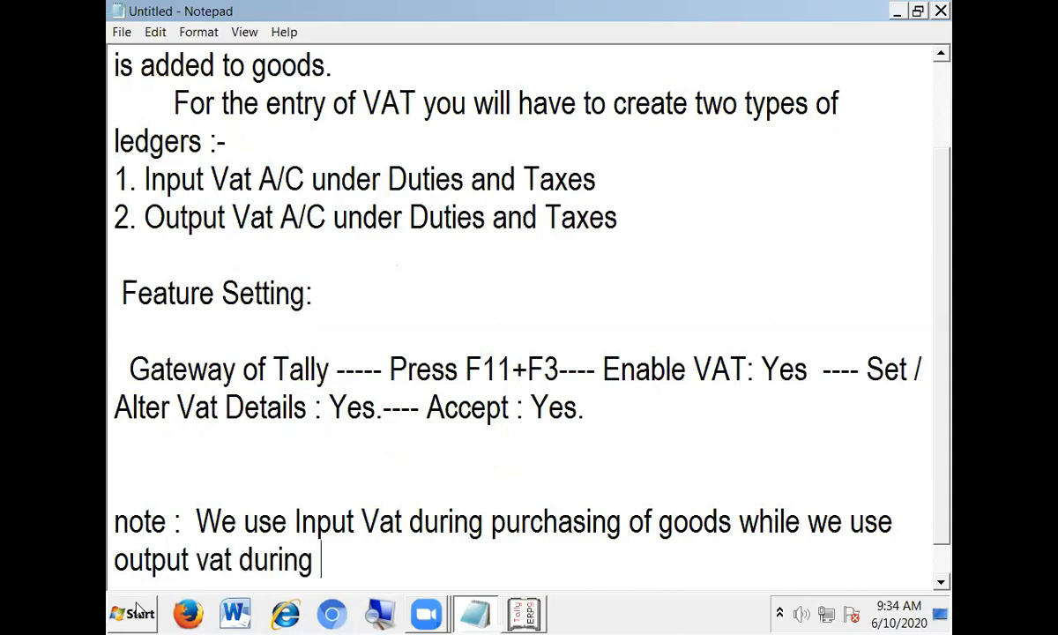
pyautogui.write('selling ')
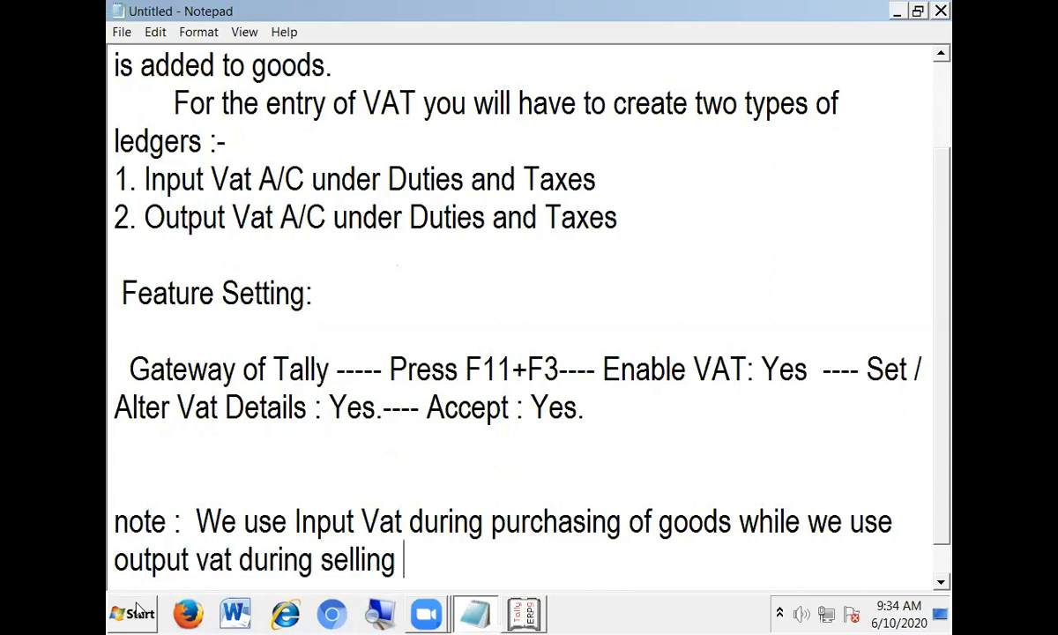
pyautogui.write('of good')
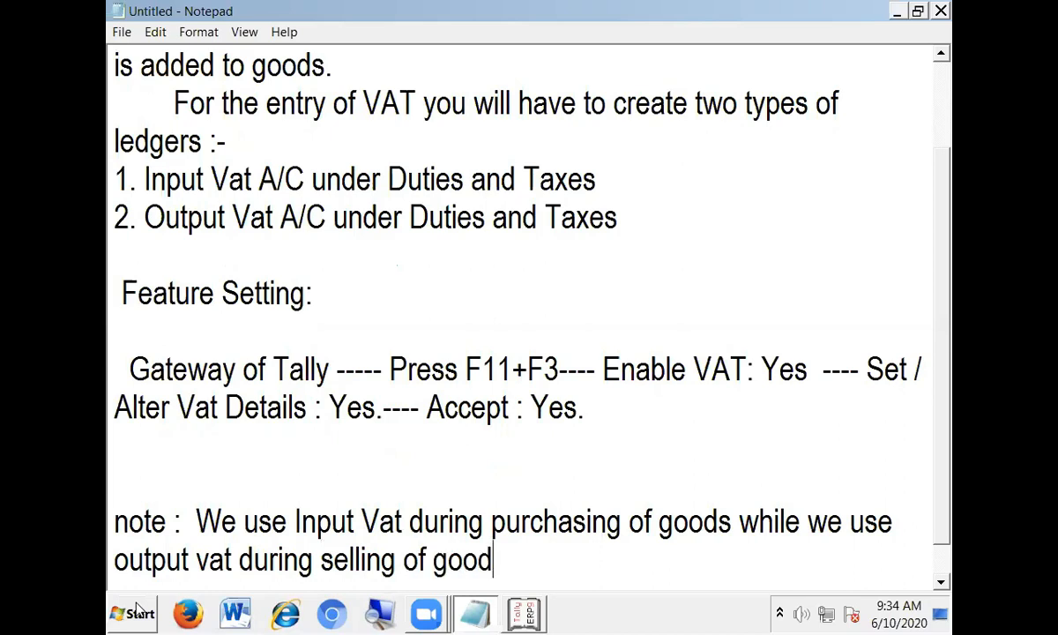
pyautogui.write('s.')
pyautogui.press('Return')
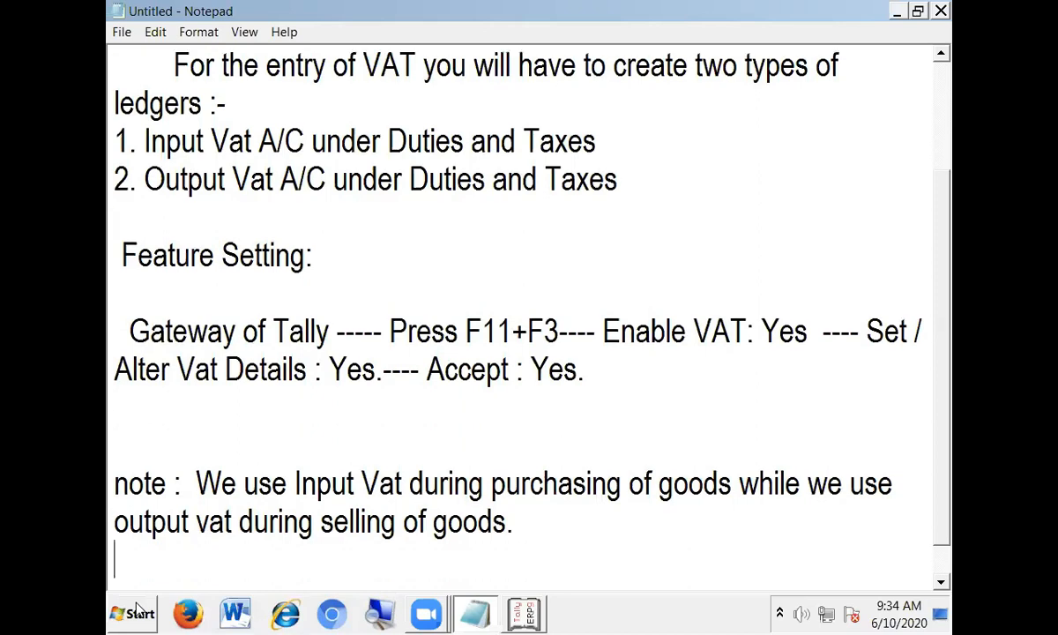
pyautogui.press('Return')
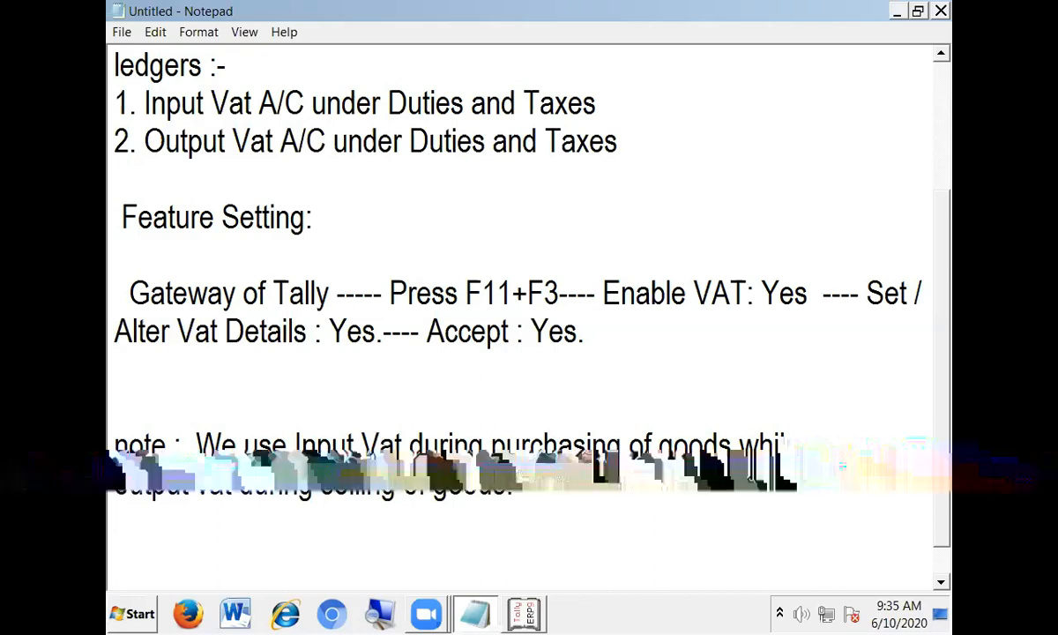
pyautogui.write('Project ')
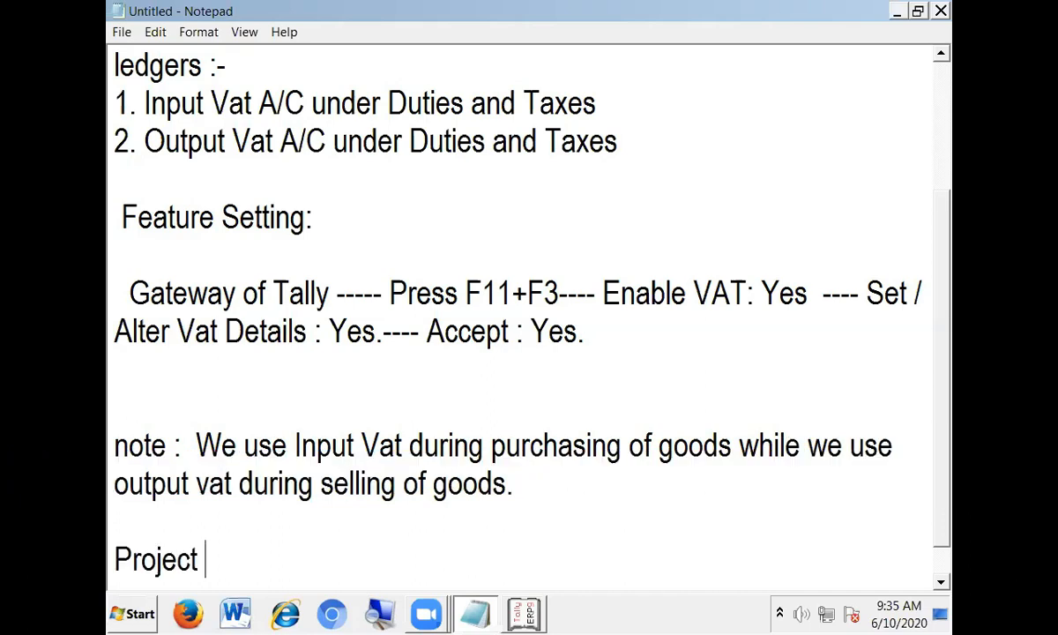
pyautogui.write(':- A')
pyautogui.keyDown('shift'); pyautogui.click(117, 559); pyautogui.keyUp('shift')
pyautogui.press('BackSpace')
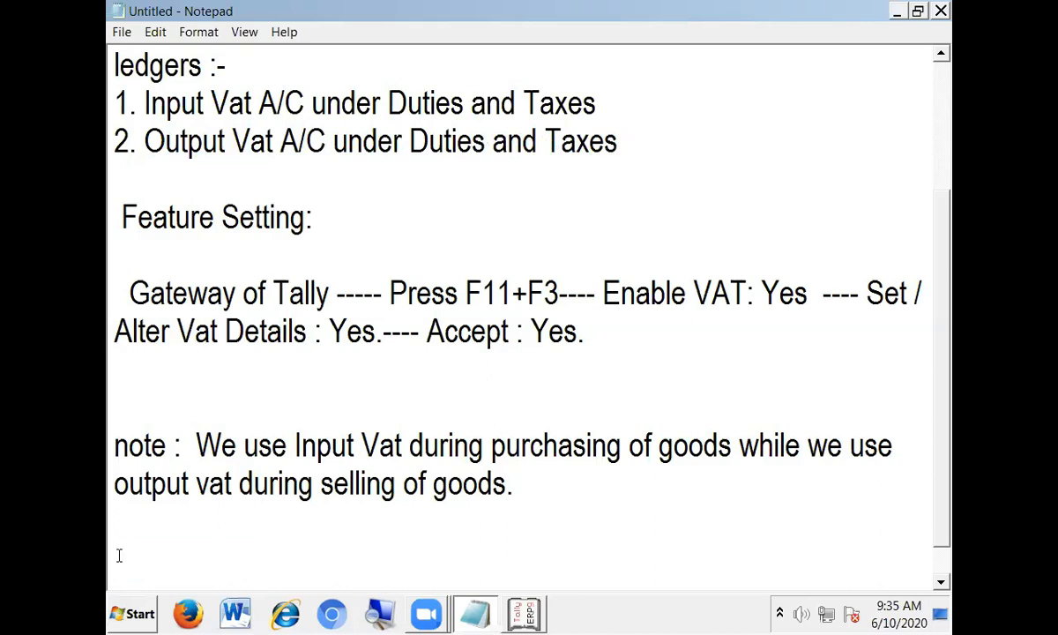
# - Switch to the blank Word document and write "A man started a business with cash of Rs. 1000000."
pyautogui.click(238, 615)
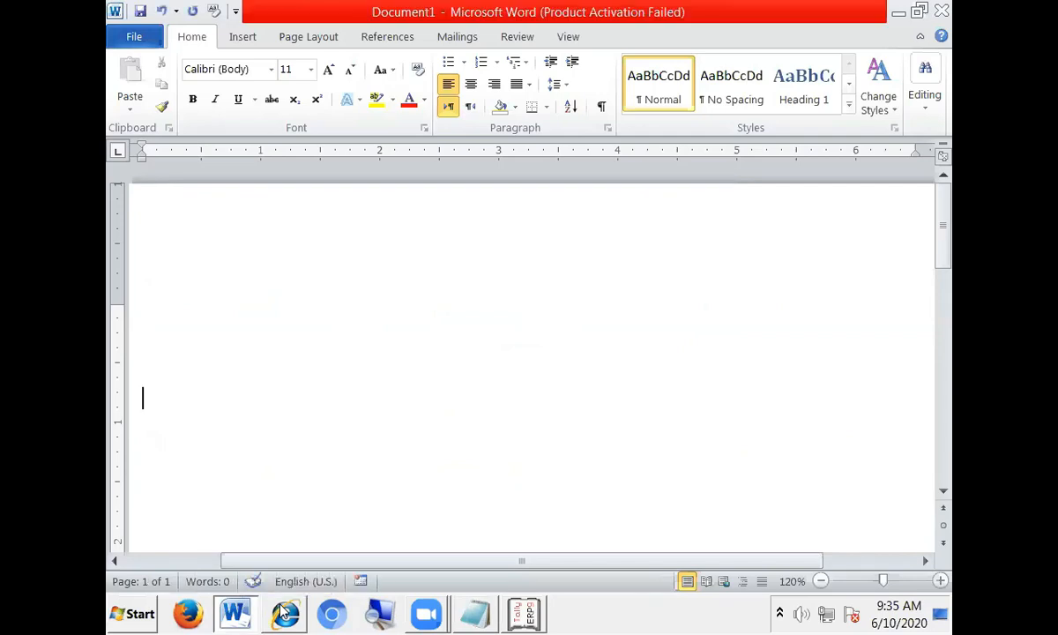
pyautogui.write('A man st')
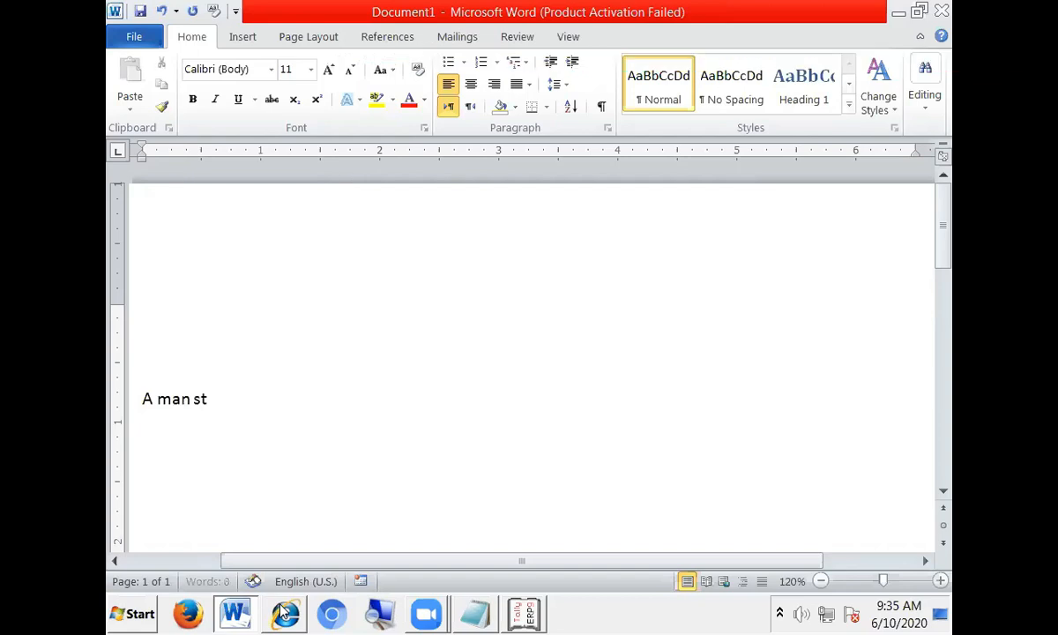
pyautogui.write('arted a business with')
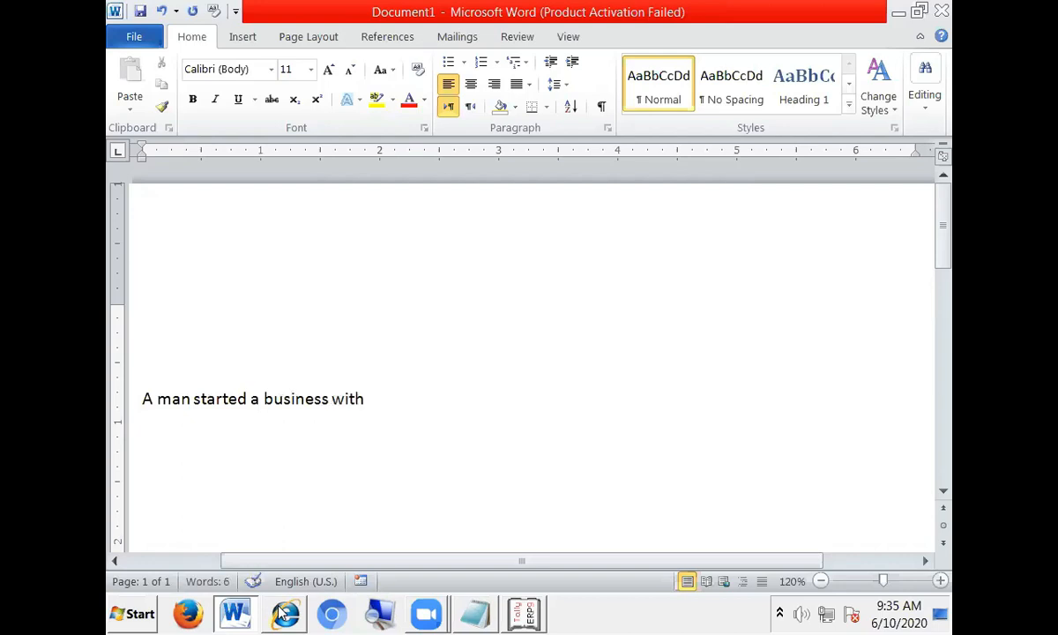
pyautogui.write(' cash of R')
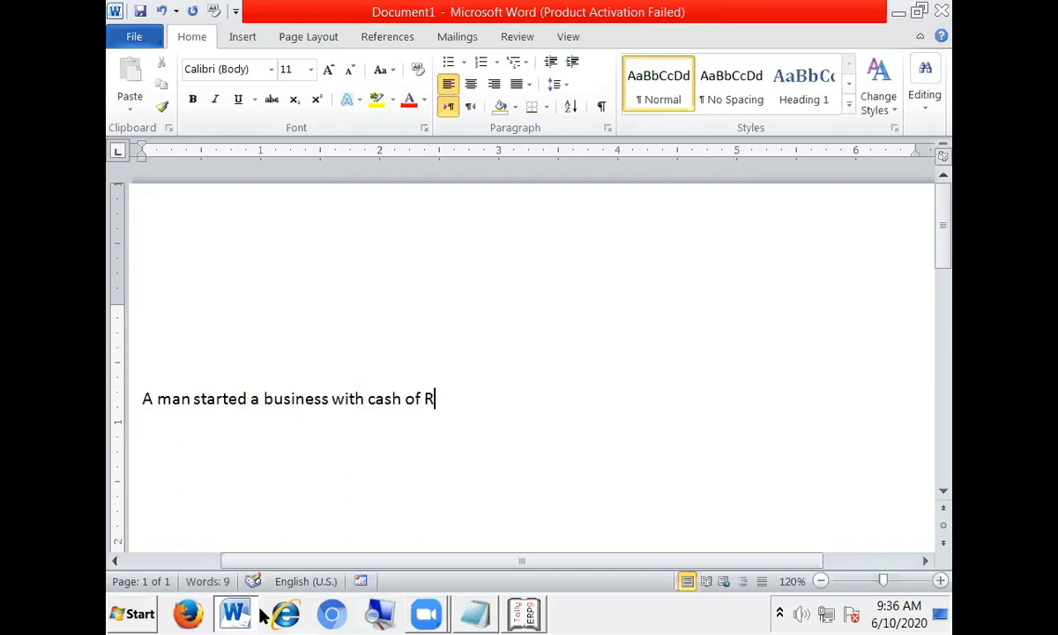
pyautogui.write('s. 10000')
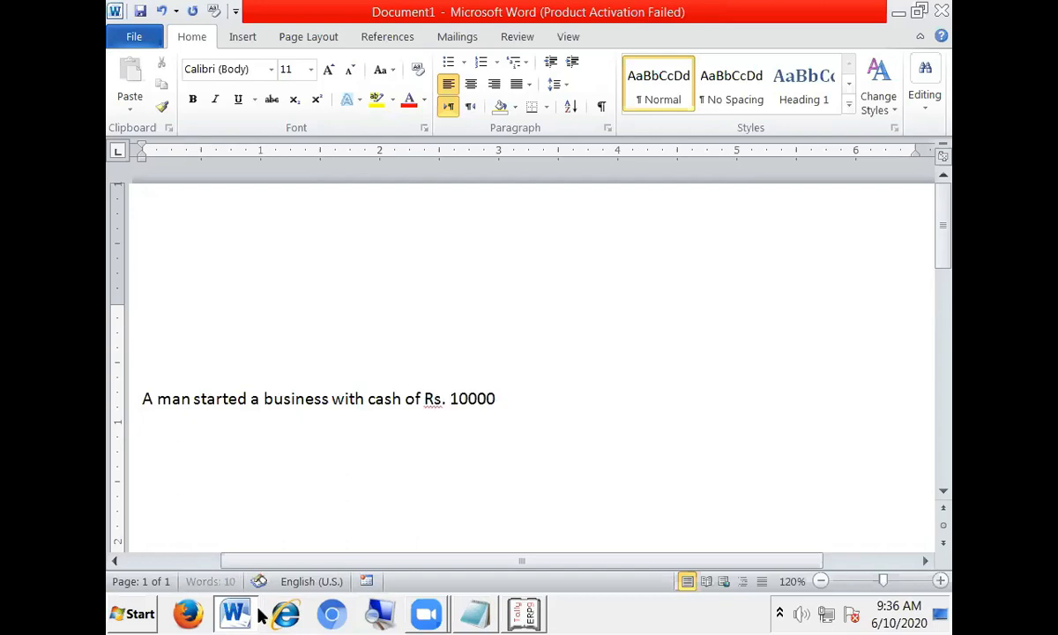
pyautogui.write('00.')
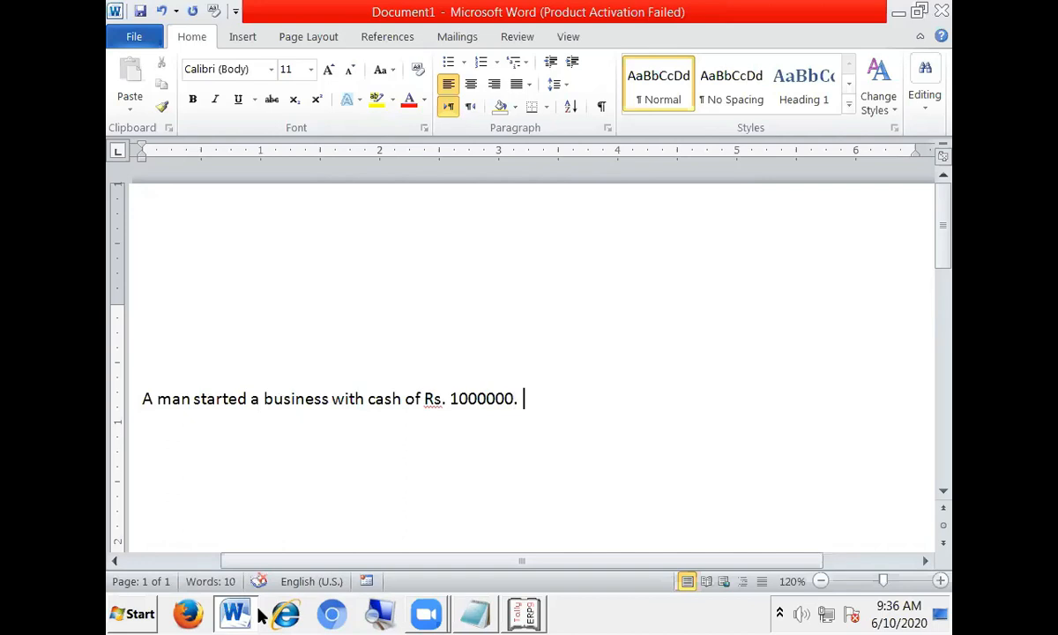
# - Continue the paragraph with "He also purchased some items @" after the cash amount
pyautogui.write(' He also')
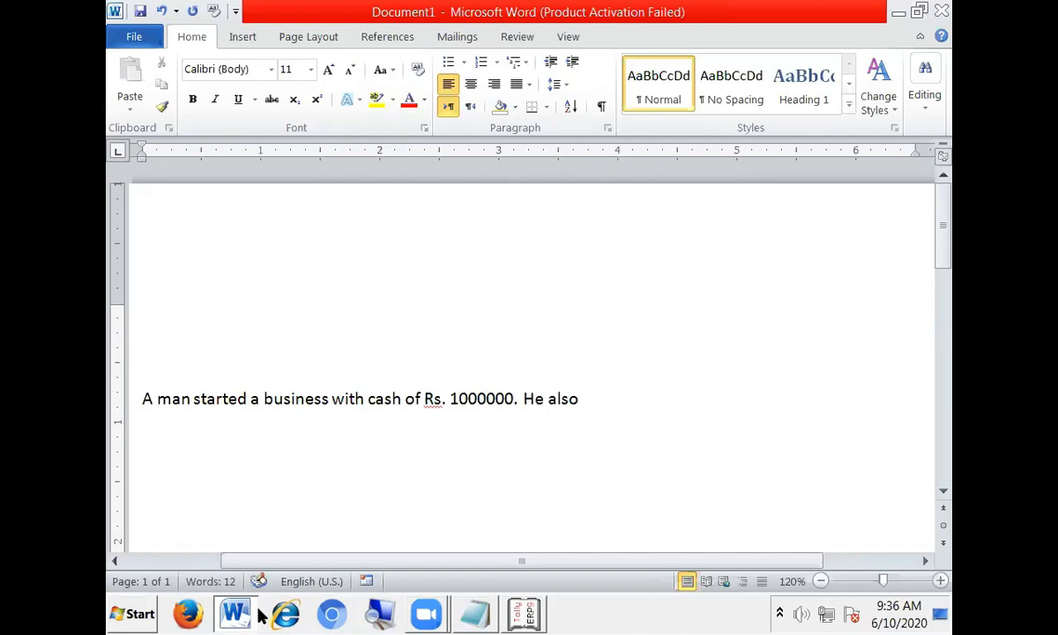
pyautogui.write(' purchased so')
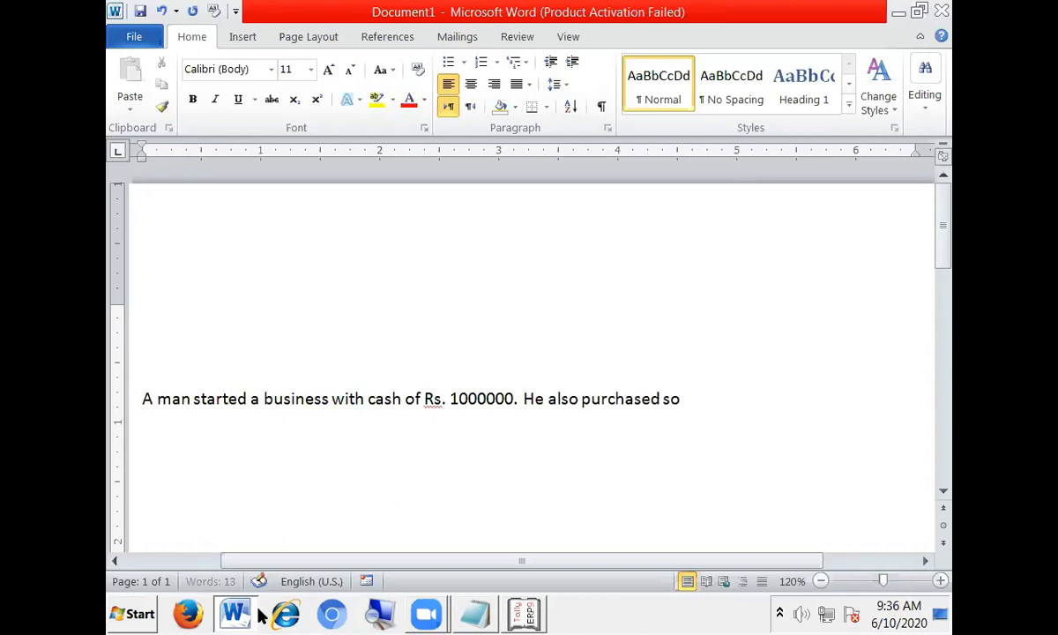
pyautogui.write('me items ')
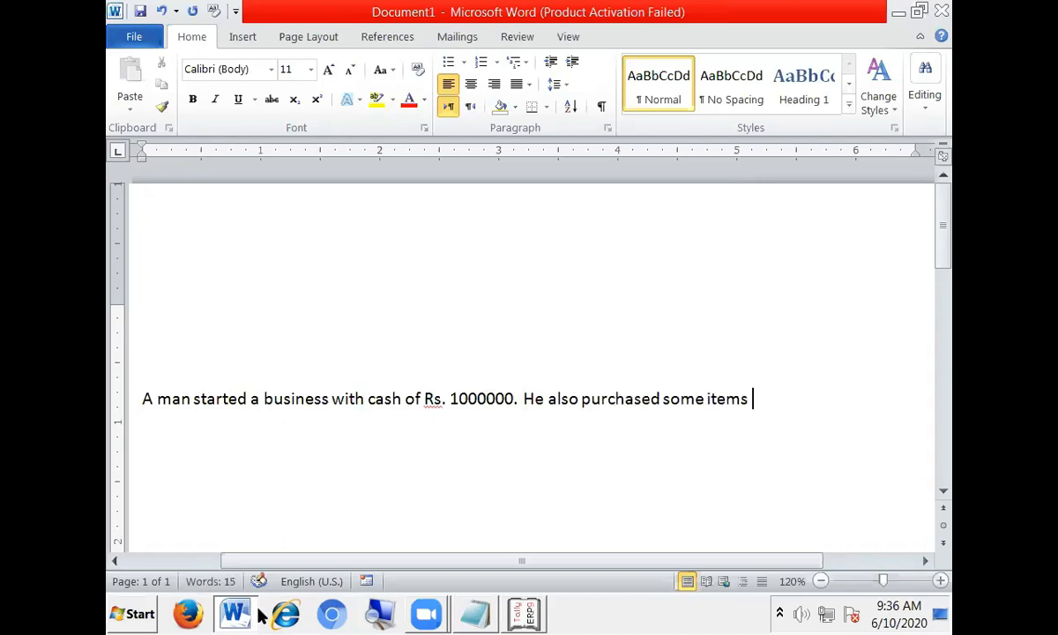
pyautogui.write('a')
pyautogui.write('t')
pyautogui.press('BackSpace')
pyautogui.press('BackSpace')
pyautogui.write('@')
# - Enlarge the whole paragraph to font size 18 and return the cursor to its end
pyautogui.moveTo(773, 399); pyautogui.dragTo(523, 399)
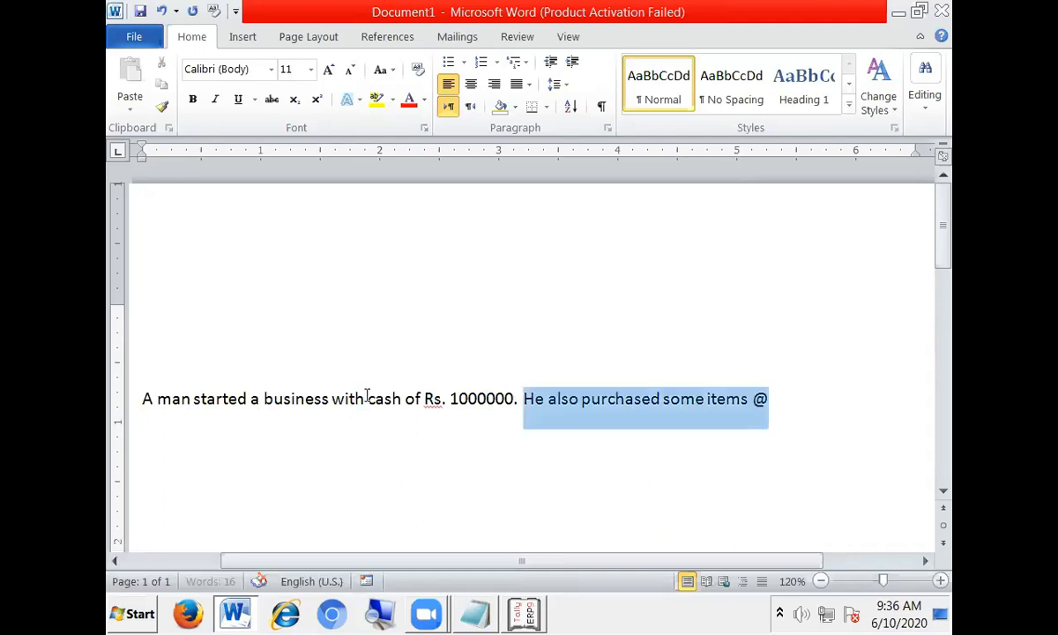
pyautogui.tripleClick(157, 393)
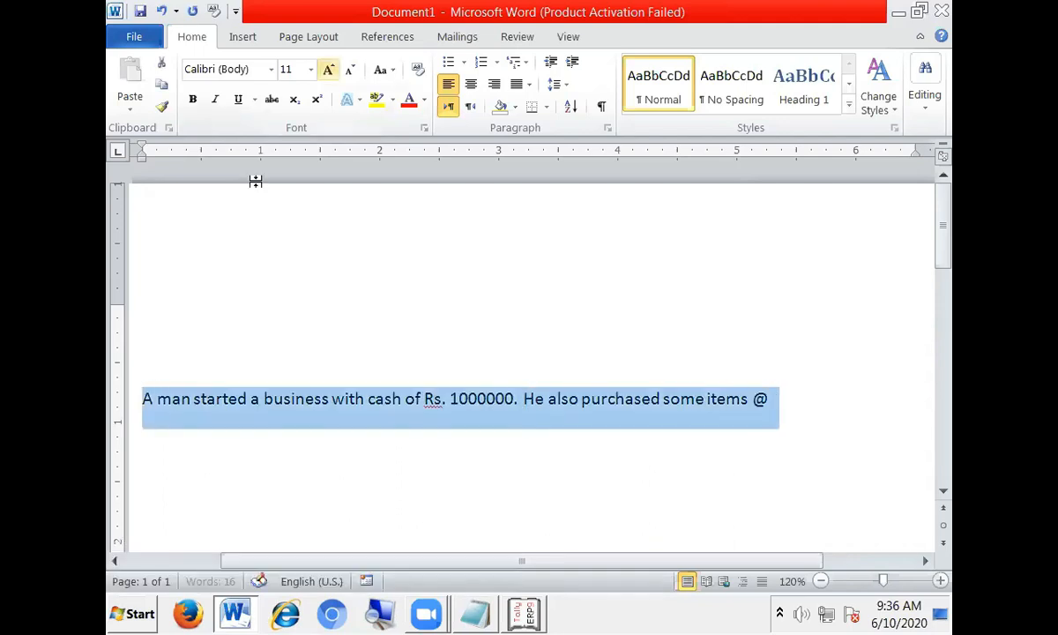
pyautogui.hotkey('ctrl', 'shift', '.')
pyautogui.hotkey('ctrl', 'shift', '.')
pyautogui.hotkey('ctrl', 'shift', '.')
pyautogui.hotkey('ctrl', 'shift', '.')
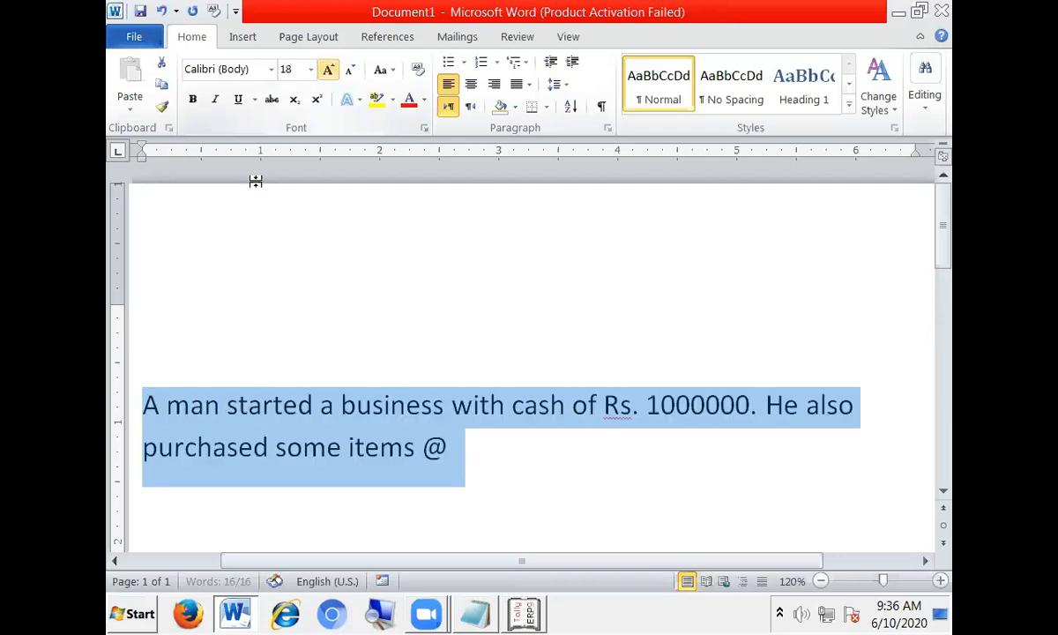
pyautogui.click(470, 467)
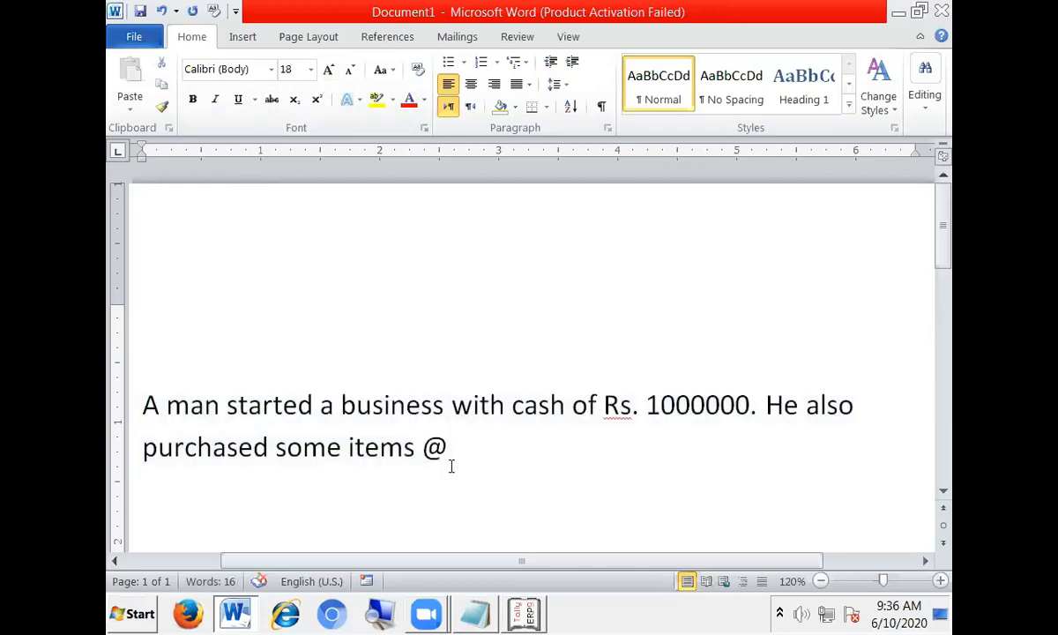
# - Complete the purchase sentence with "4% Vat." and start a new line below it
pyautogui.write('4% Vat')
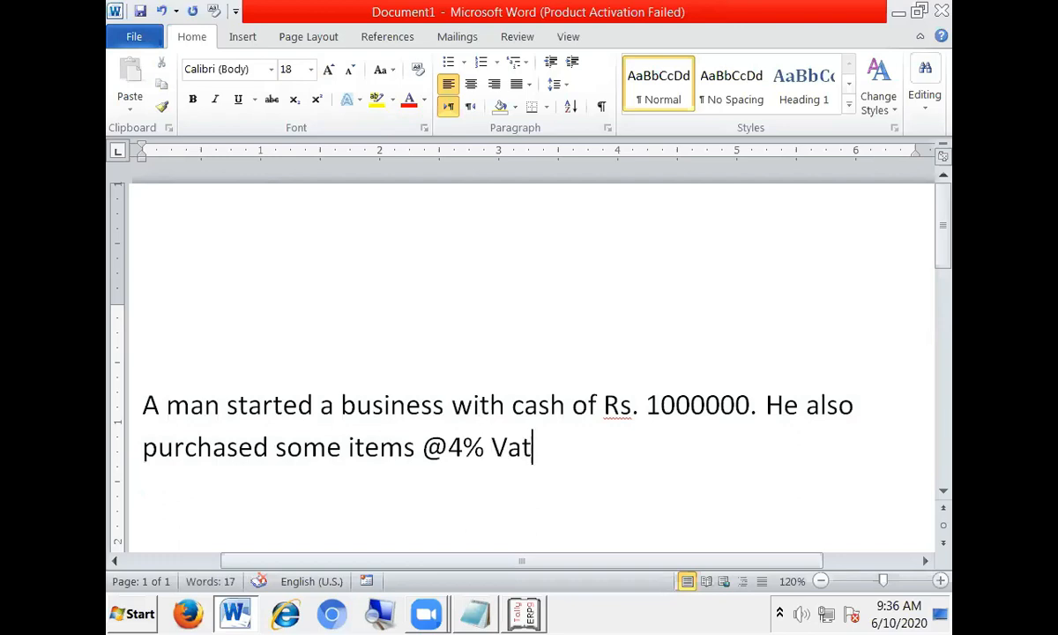
pyautogui.write('.')
pyautogui.press('Return')
# - Insert a table with four columns and five rows below the paragraph
pyautogui.click(243, 36)
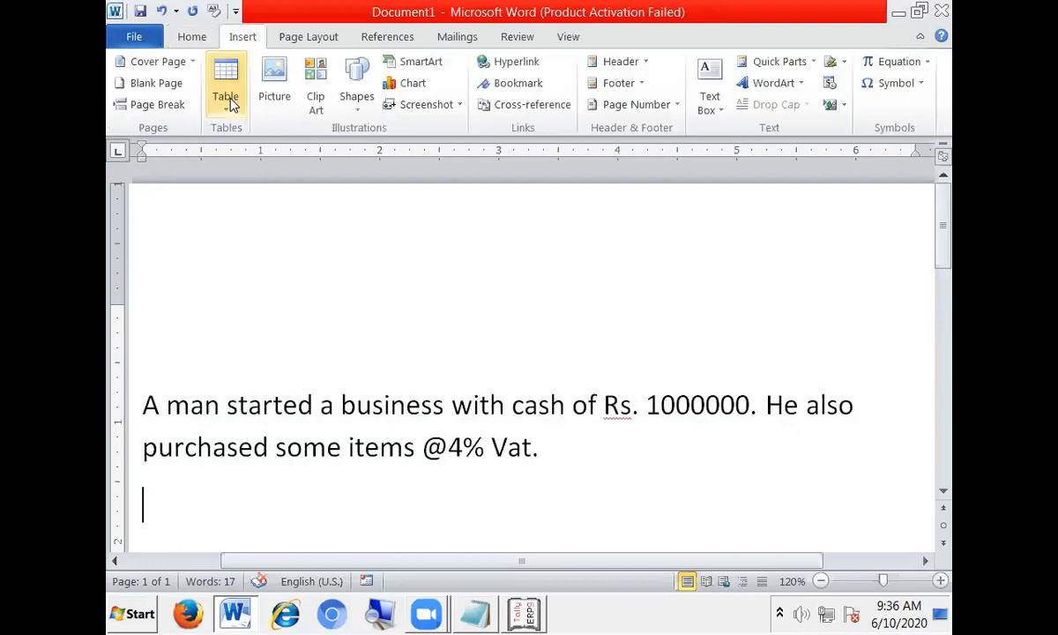
pyautogui.click(227, 99)
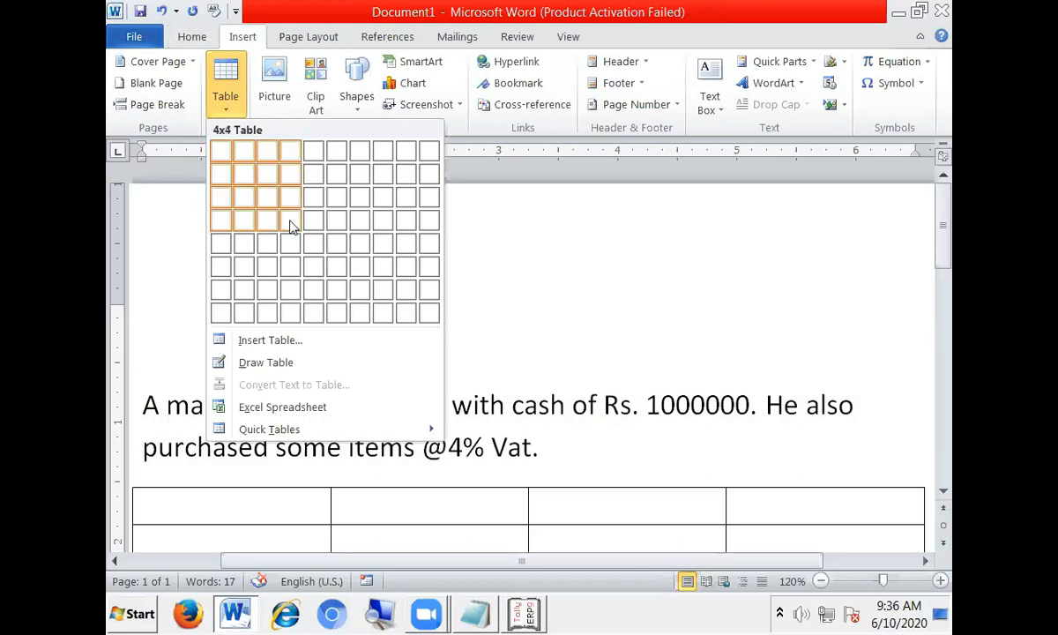
pyautogui.click(291, 243)
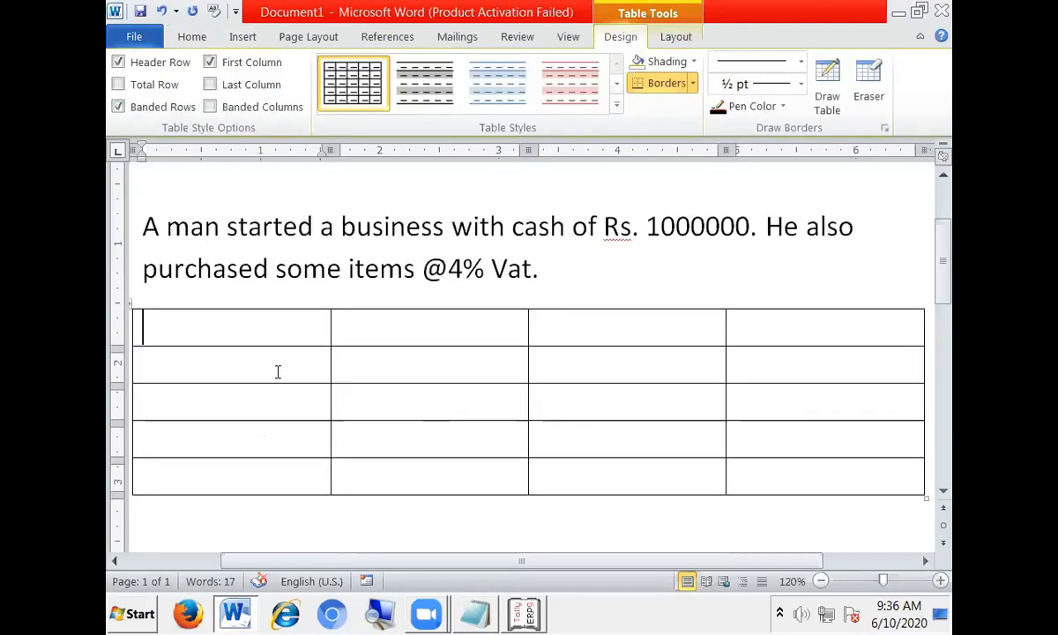
# - Enter the headings "Stock Group" and "Stock Item" in the first two columns of the table's header row
pyautogui.write('Sto')
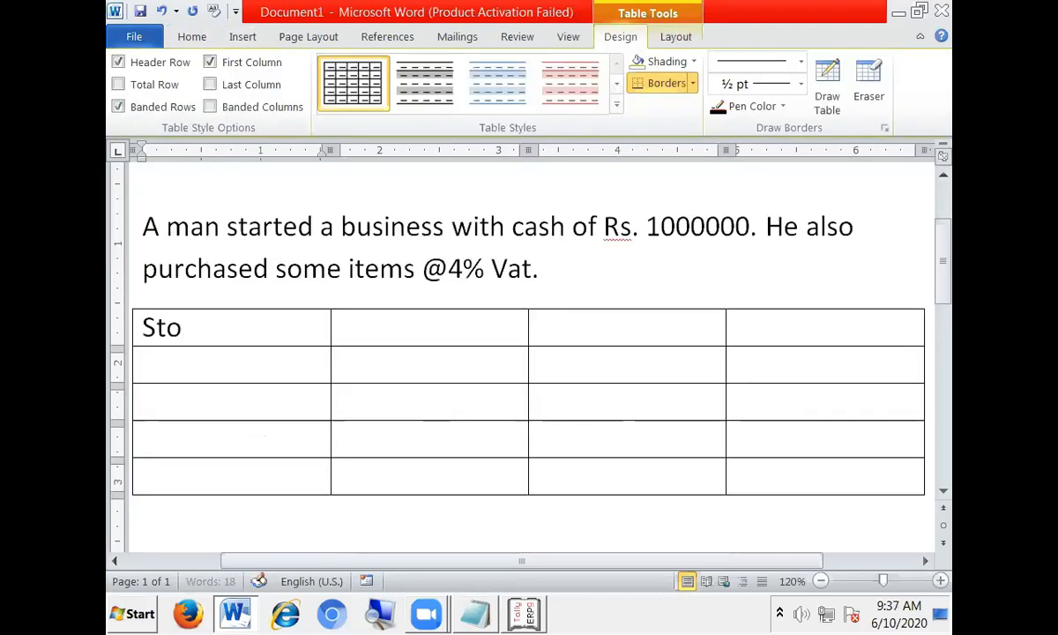
pyautogui.write('ck Gru')
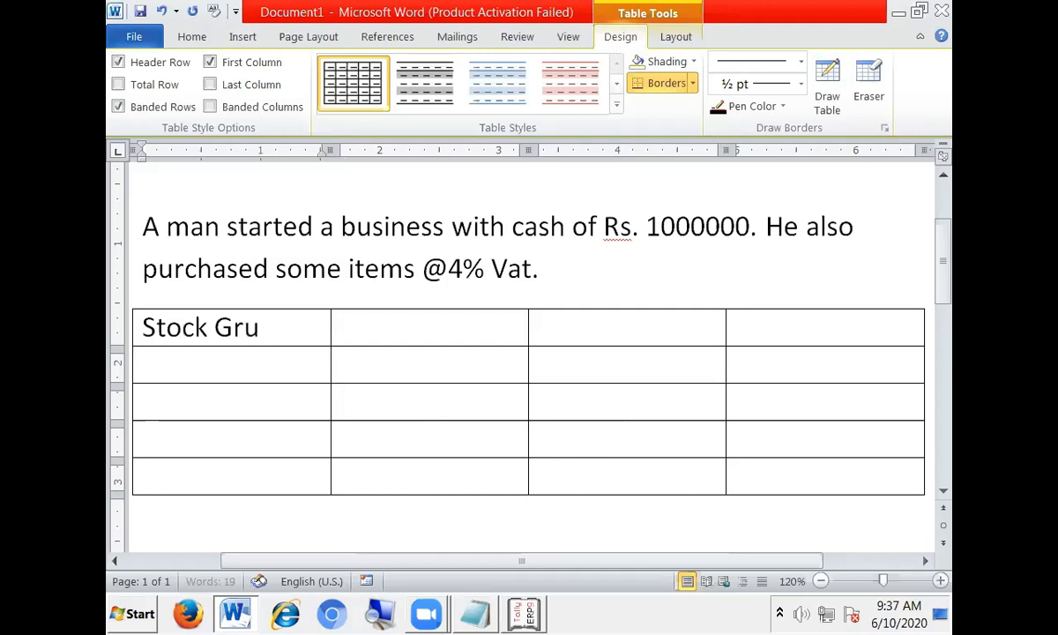
pyautogui.press('BackSpace')
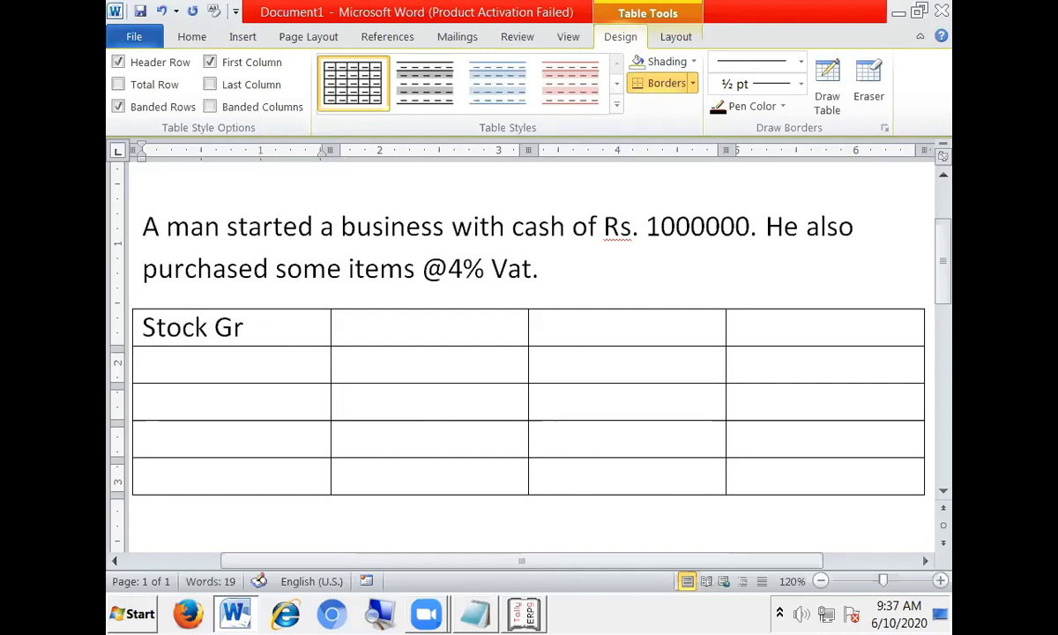
pyautogui.write('oup')
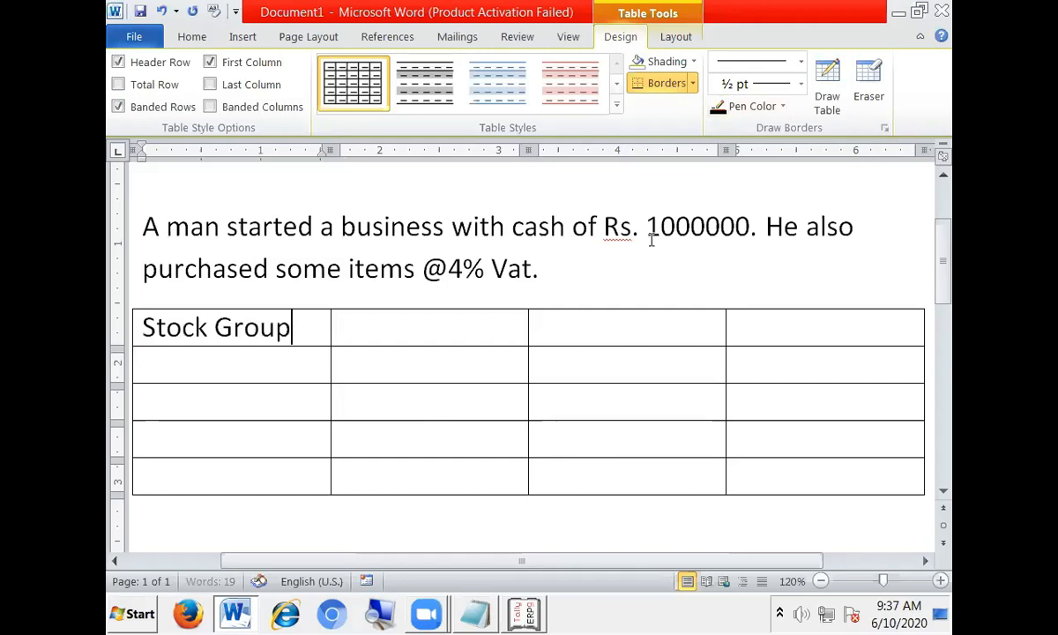
pyautogui.click(401, 349)
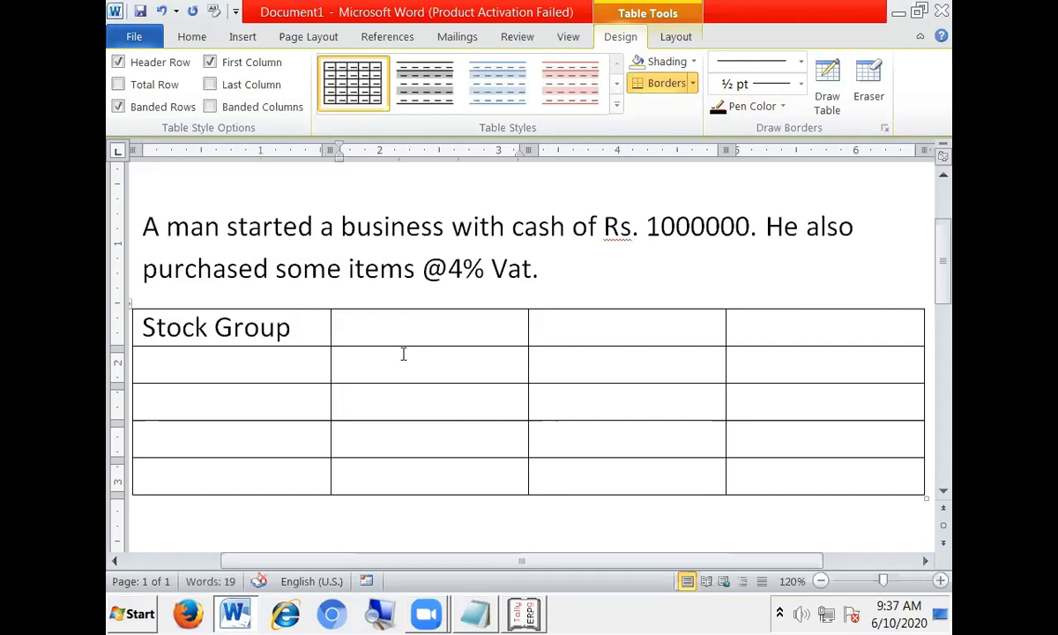
pyautogui.write('Stock')
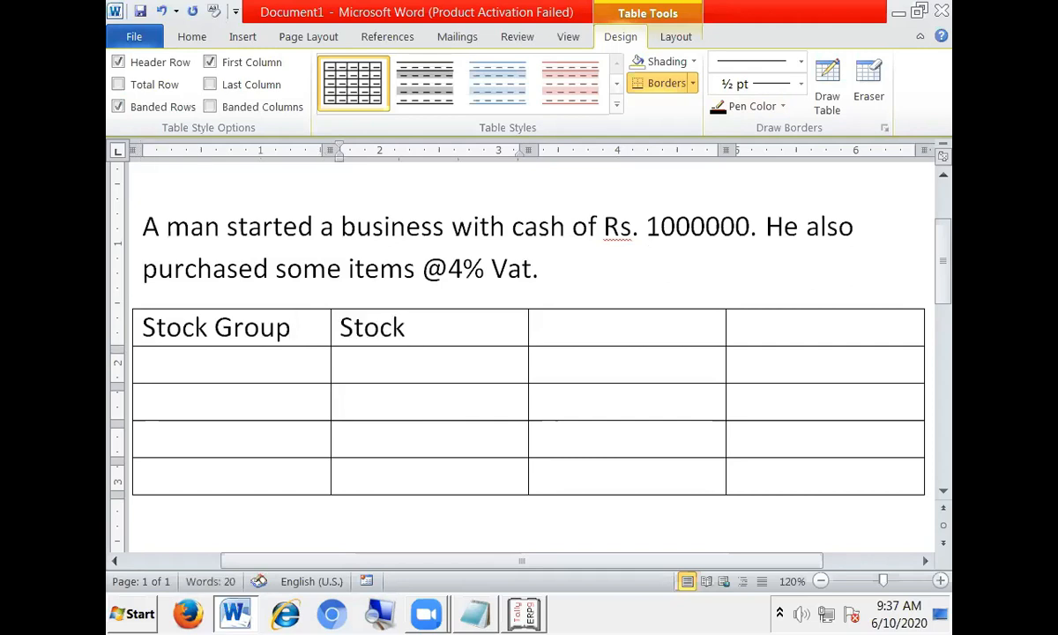
pyautogui.write(' Item')
pyautogui.press('Tab')
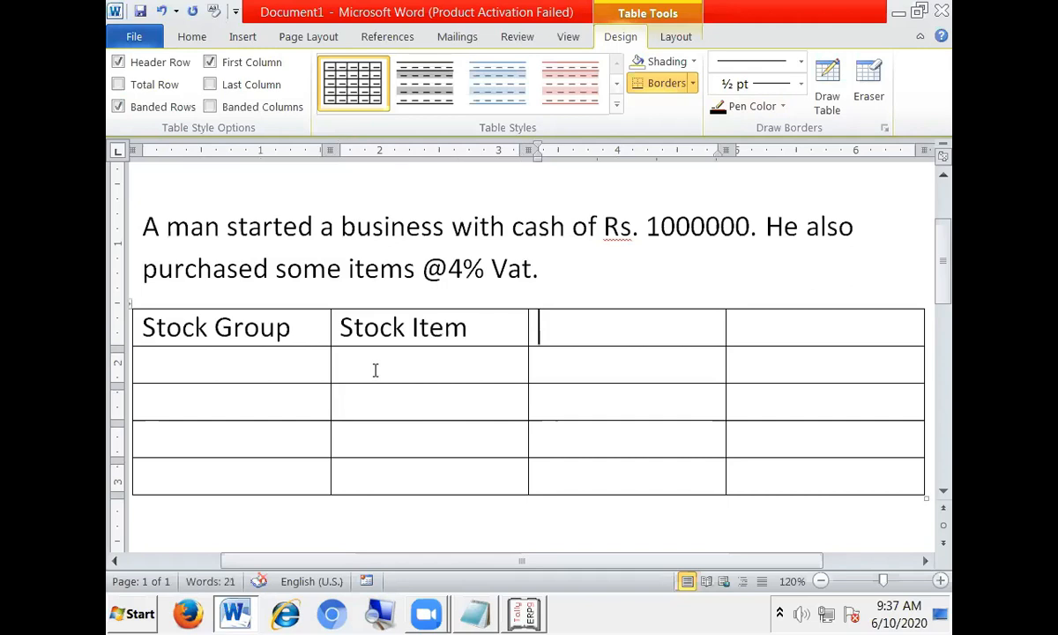
# - Enter the headings "Quantity" and "Rate" in the last two columns of the header row
pyautogui.write('Quan')
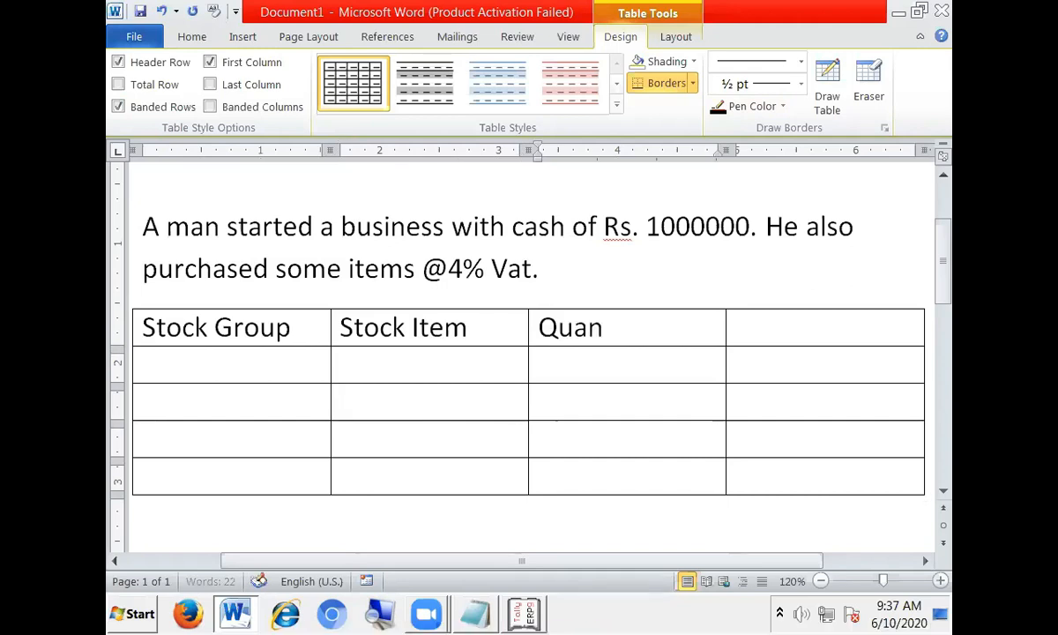
pyautogui.write('tity')
pyautogui.press('Tab')
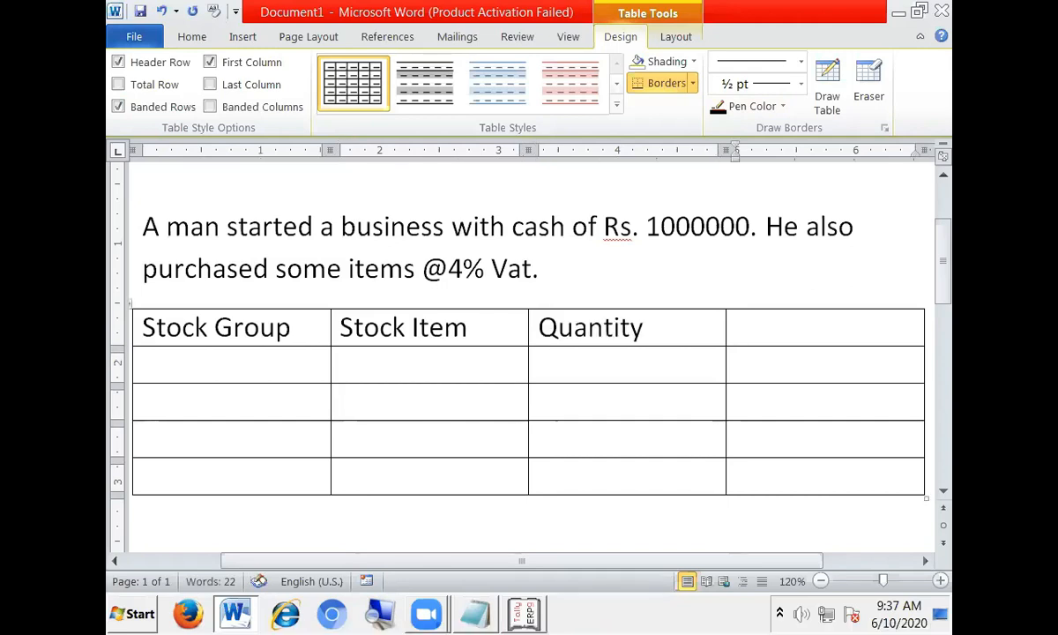
pyautogui.write('Rate')
pyautogui.press('Tab')
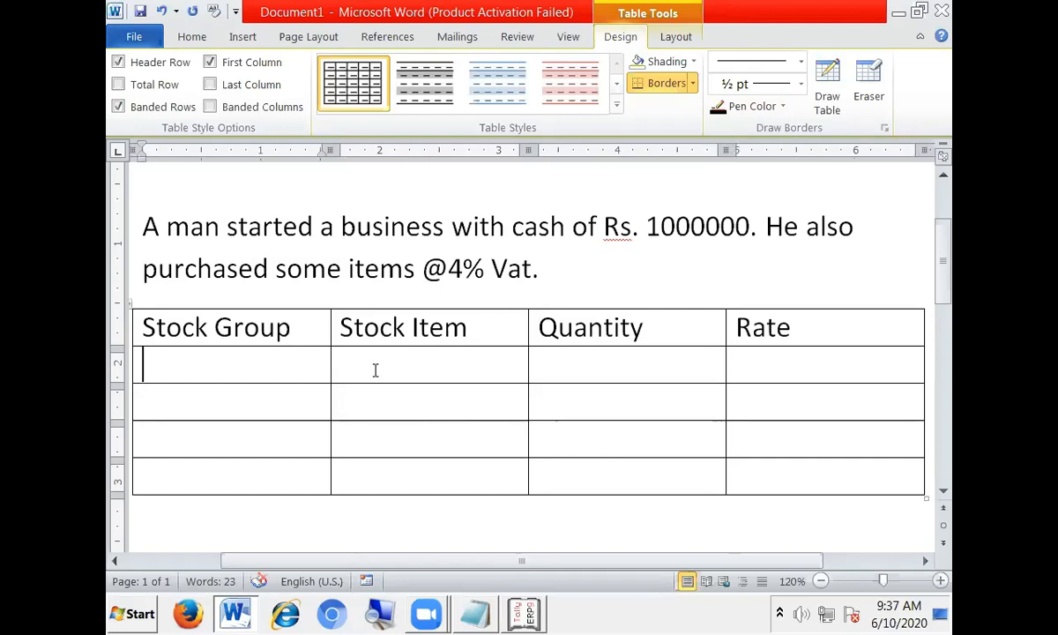
# - Fill the first item row with stock group Nokia, stock item 1600, quantity 10 Pcs and rate 1600
pyautogui.write('Nokia')
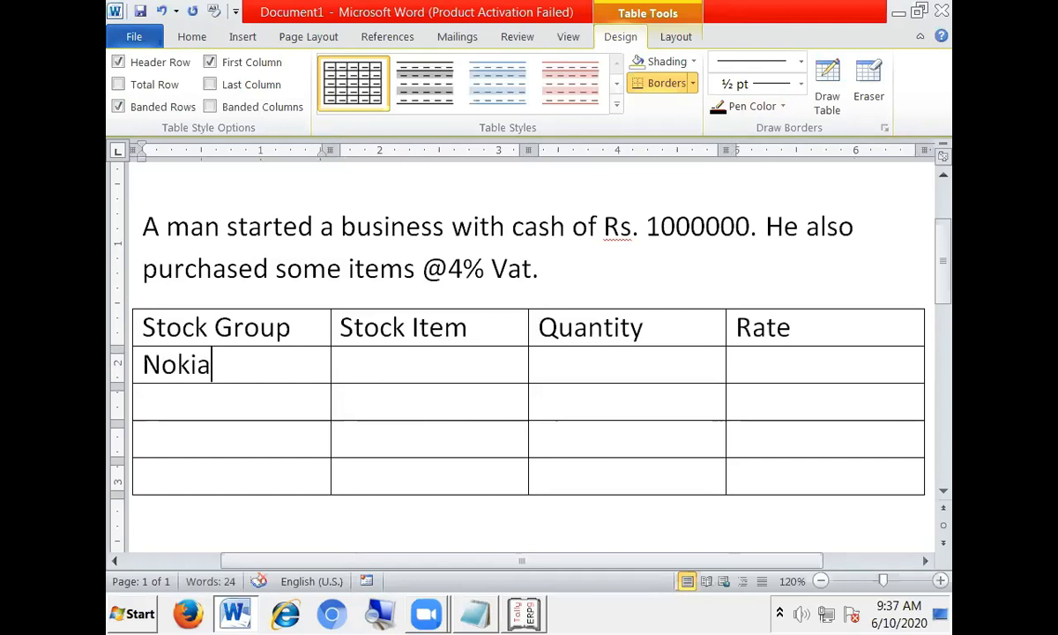
pyautogui.click(353, 348)
pyautogui.write('1')
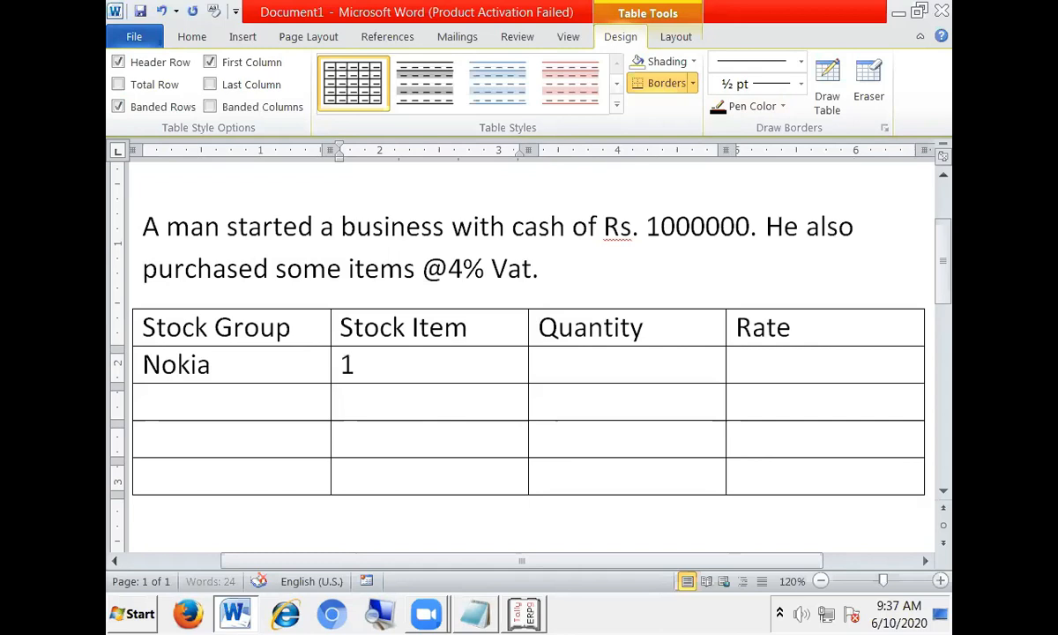
pyautogui.write('600')
pyautogui.press('Tab')
pyautogui.write('10')
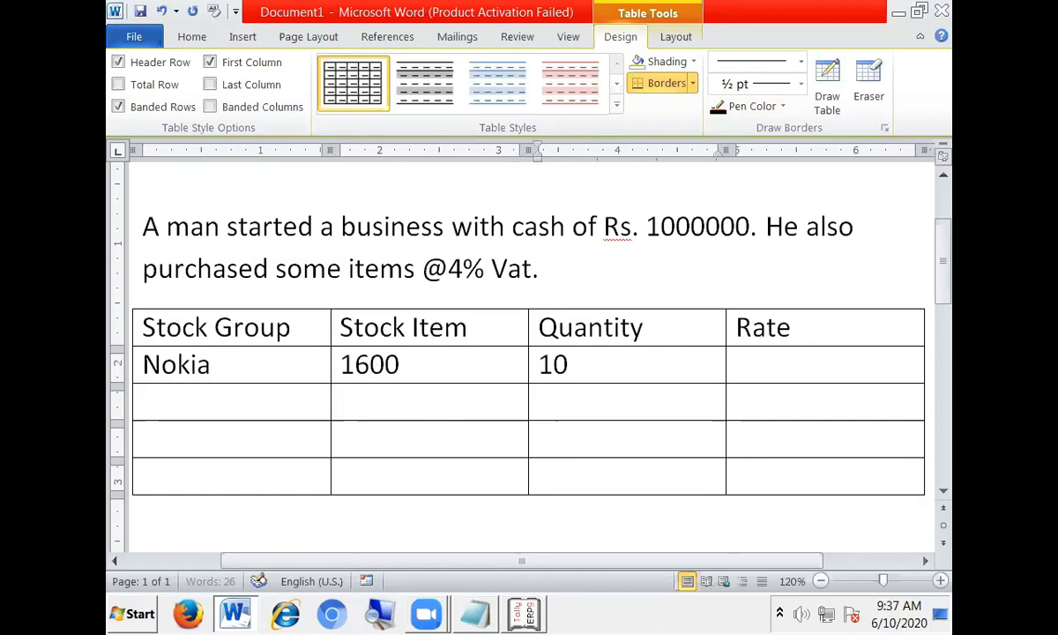
pyautogui.write(' Pcs')
pyautogui.press('Tab')
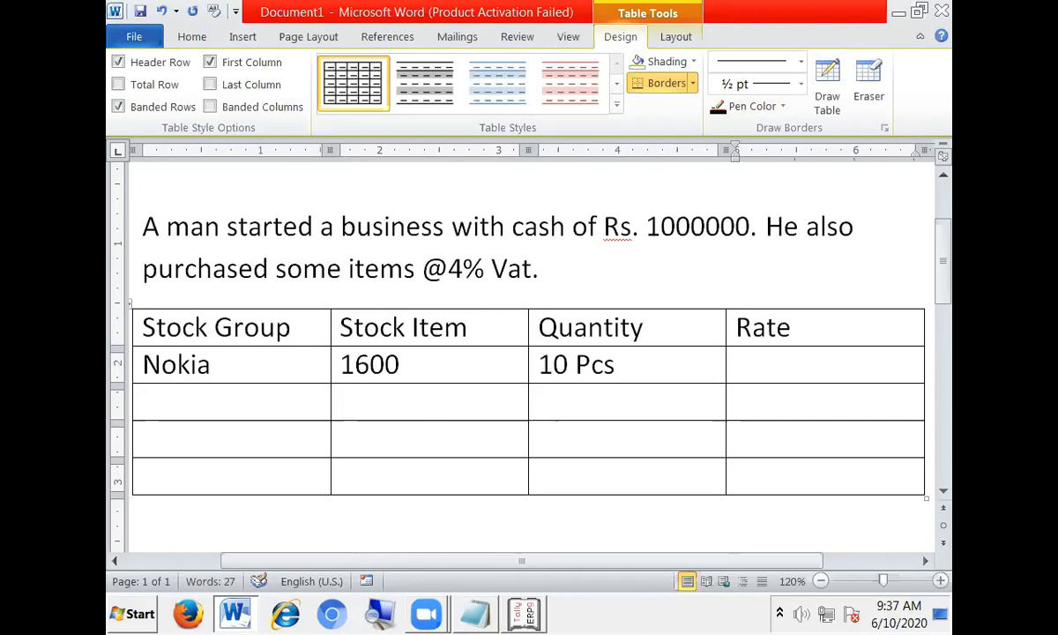
pyautogui.write('1600')
pyautogui.press('Tab')
# - Fill the second item row with stock group Nokia, stock item 1650, quantity 10 Pcs and rate 1650
pyautogui.write('No')
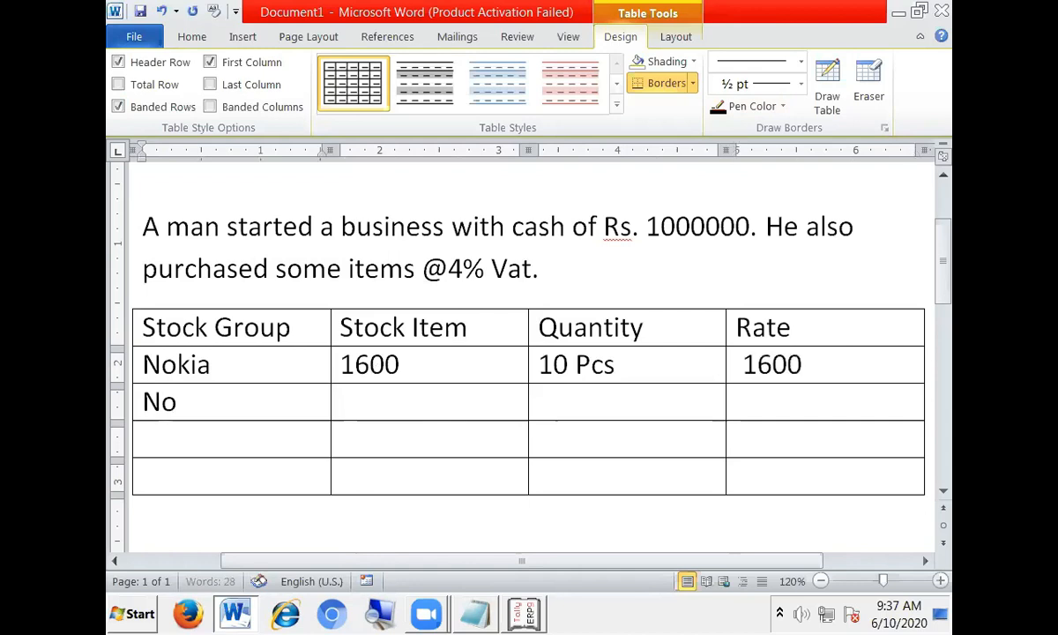
pyautogui.write('kia')
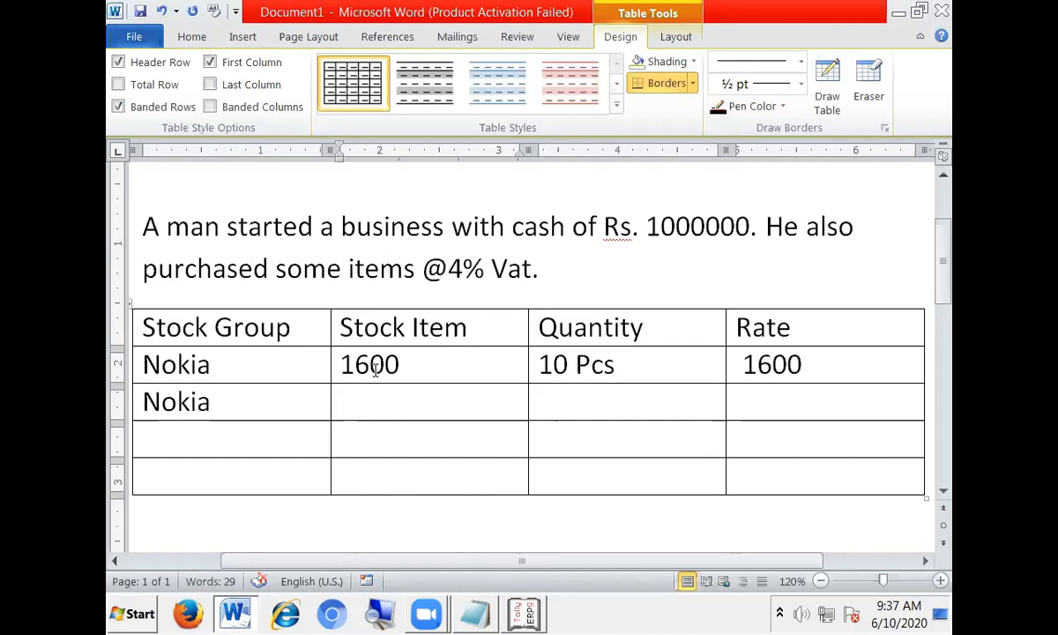
pyautogui.press('Tab')
pyautogui.write('1650')
pyautogui.press('Tab')
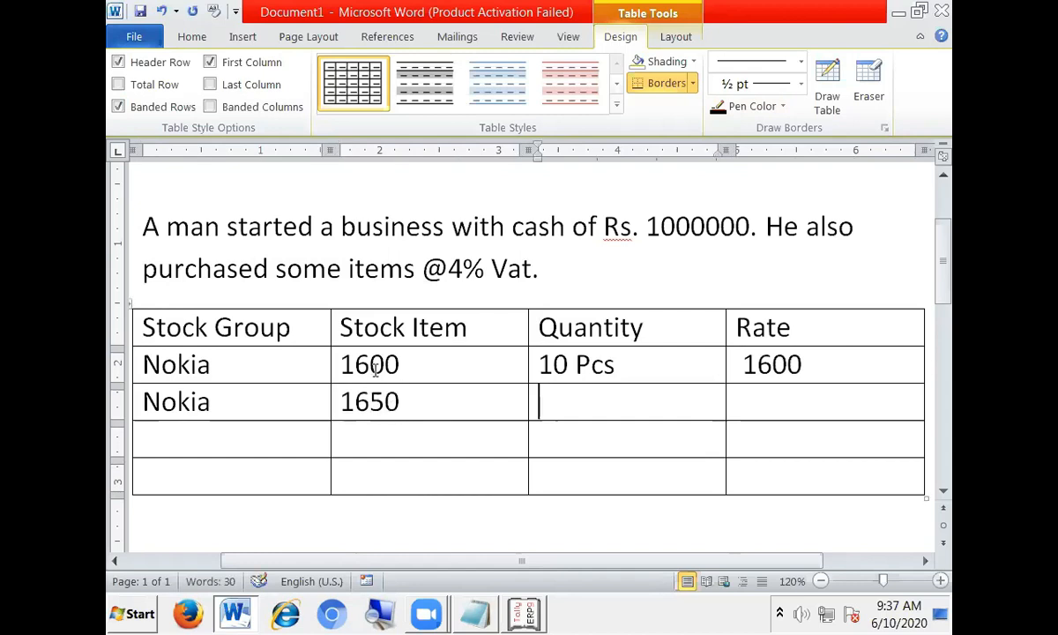
pyautogui.write('10 P')
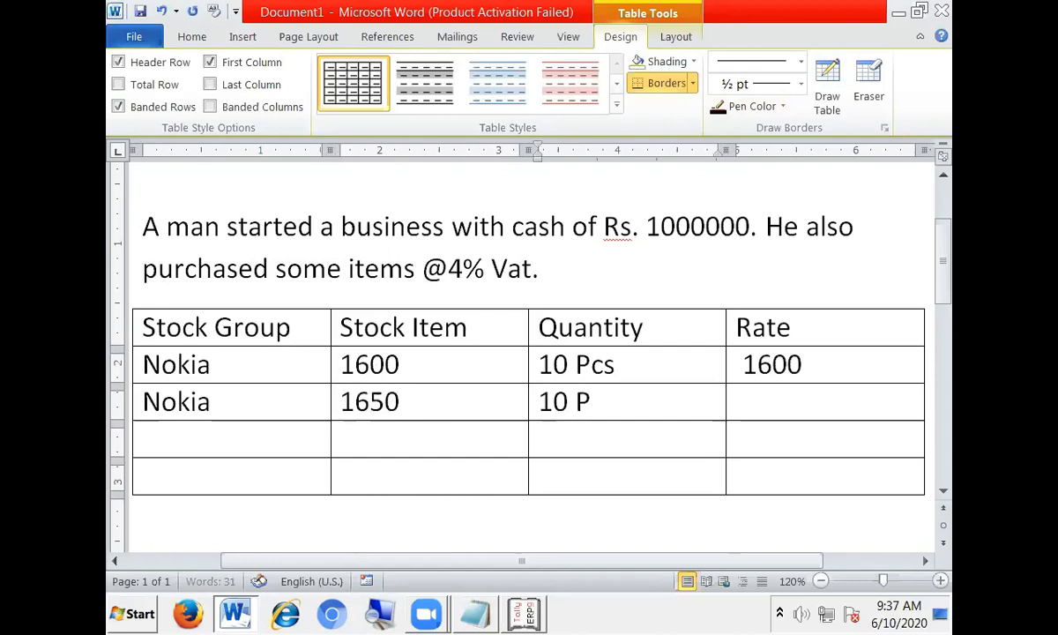
pyautogui.write('cs')
pyautogui.press('Tab')
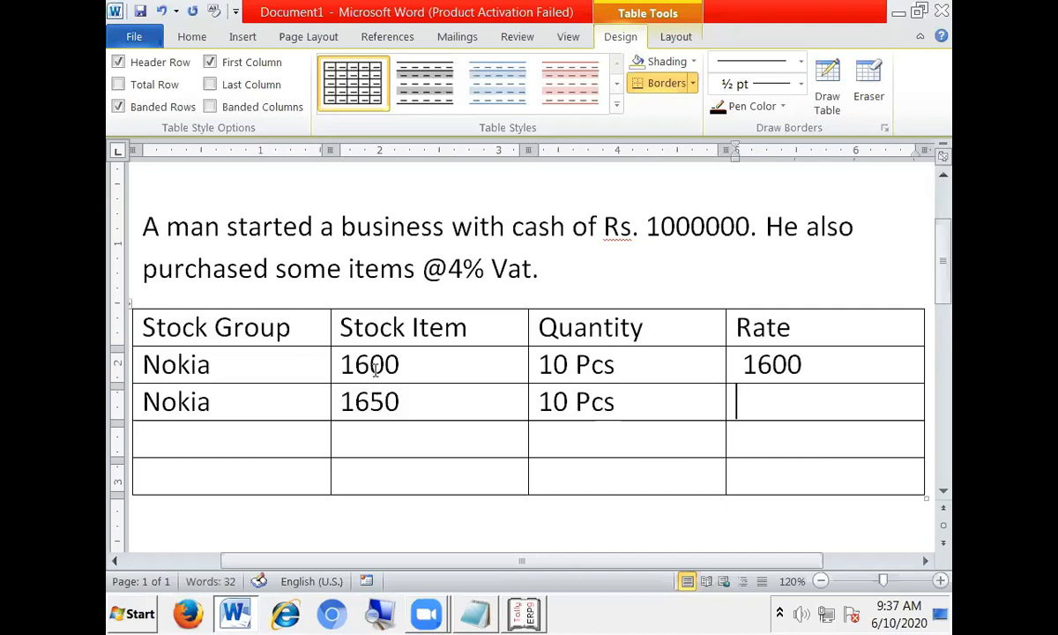
pyautogui.write('1650')
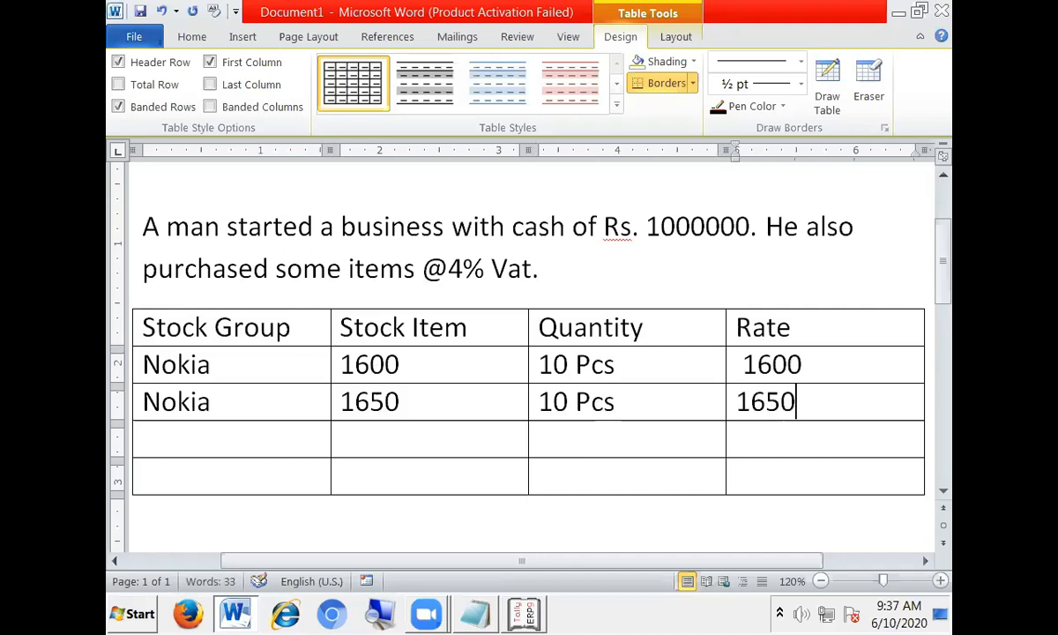
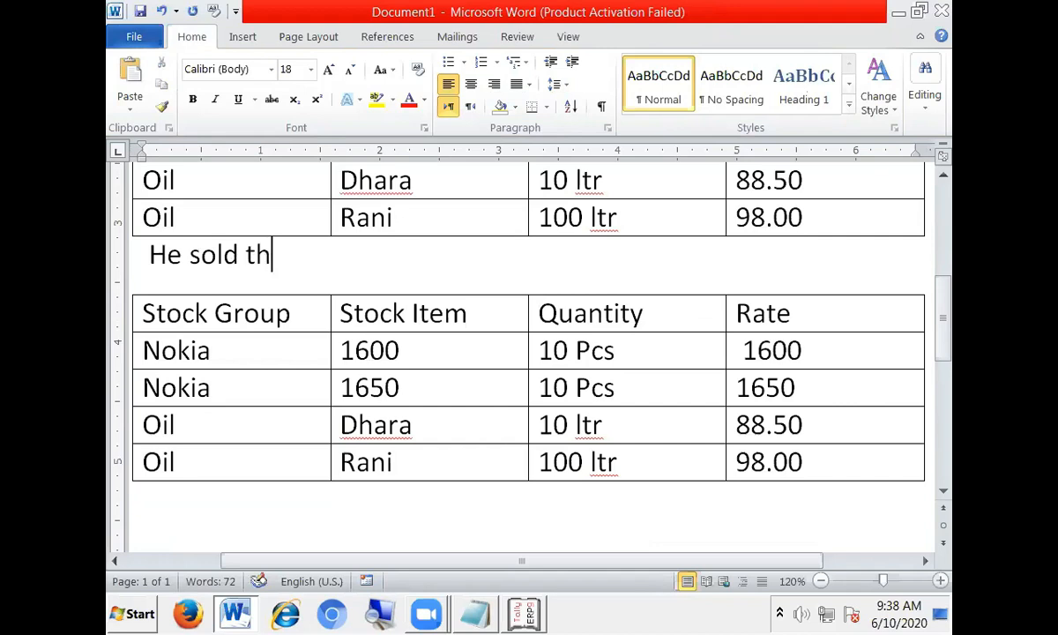
# - Complete the line between the two tables as "He sold these items as below with 4% Vat"
pyautogui.write('items a')
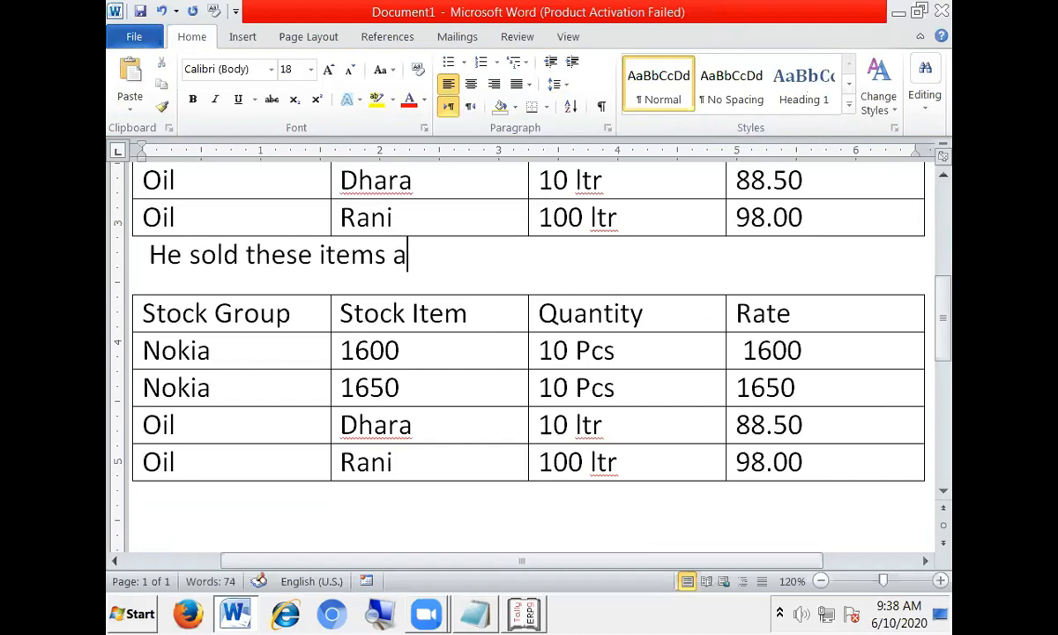
pyautogui.write('s below with 4')
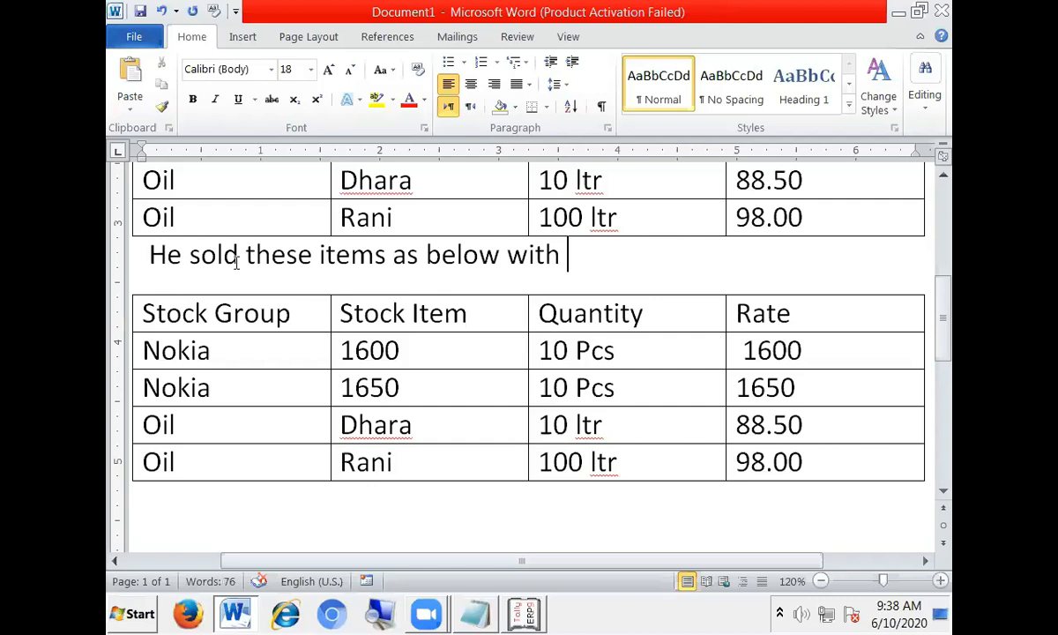
pyautogui.write('% Vat')
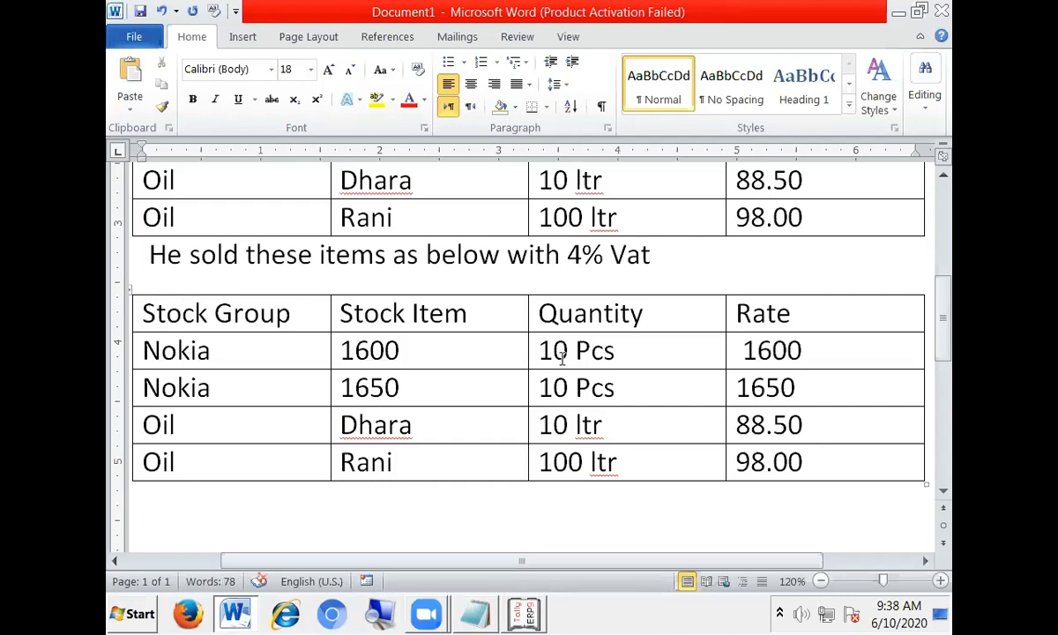
# - In the sales table, set the Nokia 1600 quantity to 5 Pcs and its rate to 1800
pyautogui.doubleClick(527, 351)
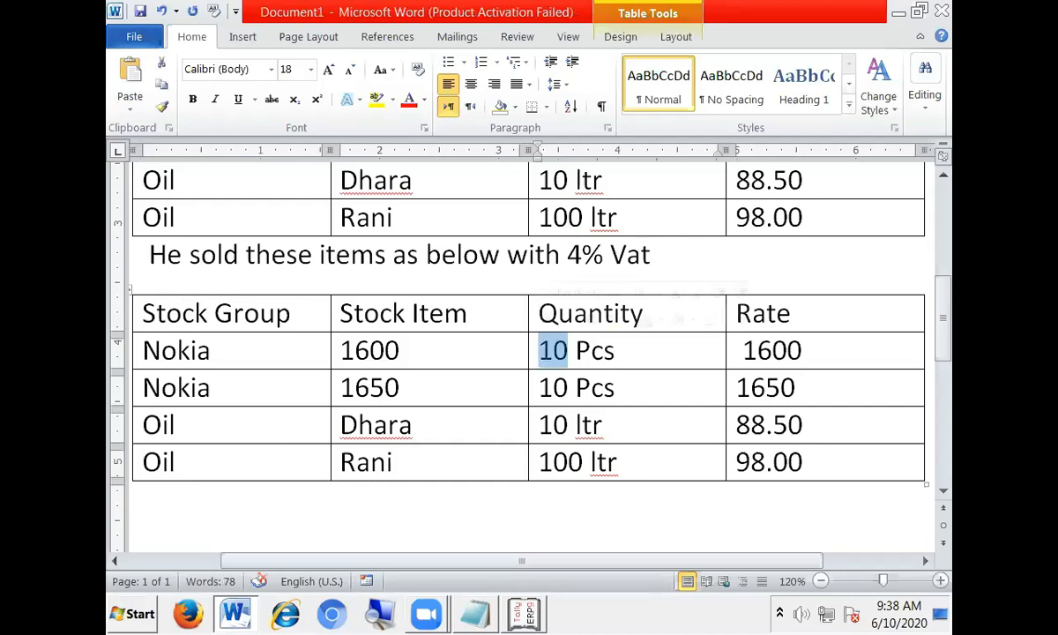
pyautogui.write('5')
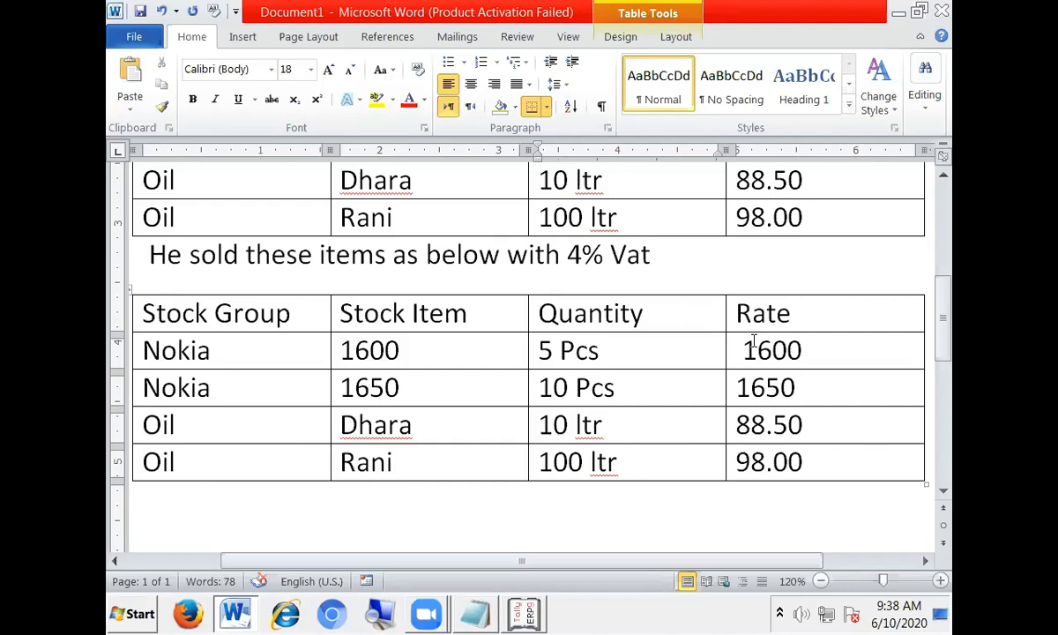
pyautogui.moveTo(752, 345); pyautogui.dragTo(803, 350)
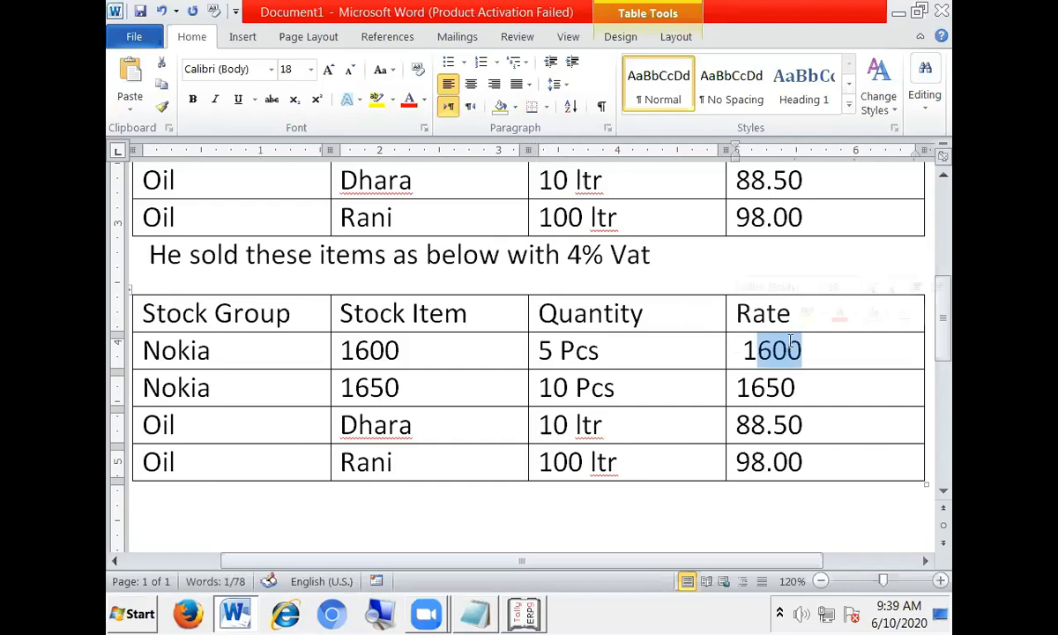
pyautogui.write('800')
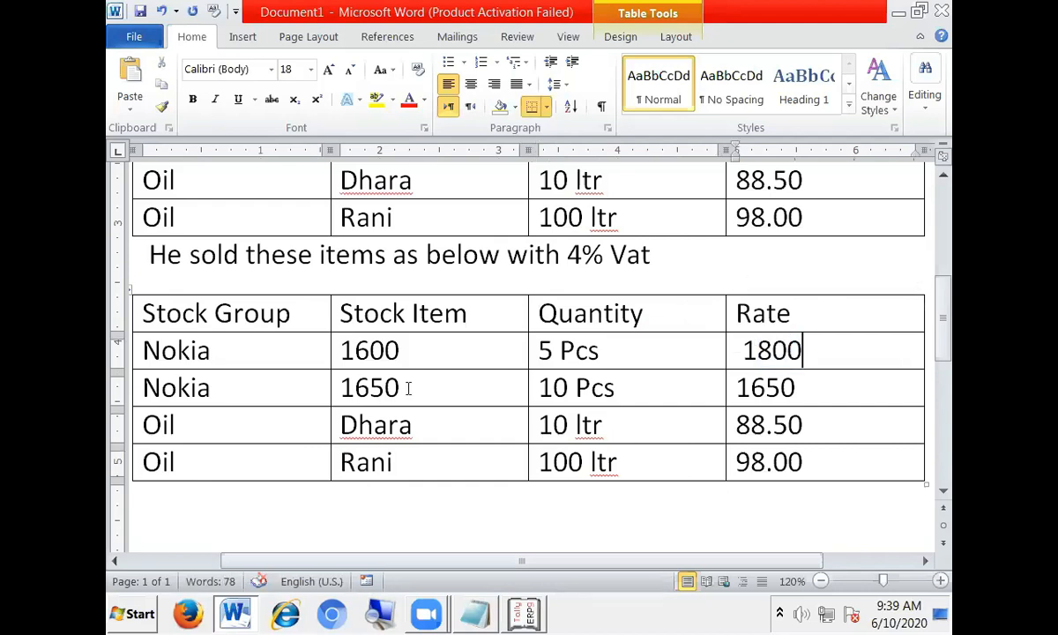
# - In the sales table, set the Nokia 1650 quantity to 9 Pcs and its rate to 1950
pyautogui.doubleClick(521, 382)
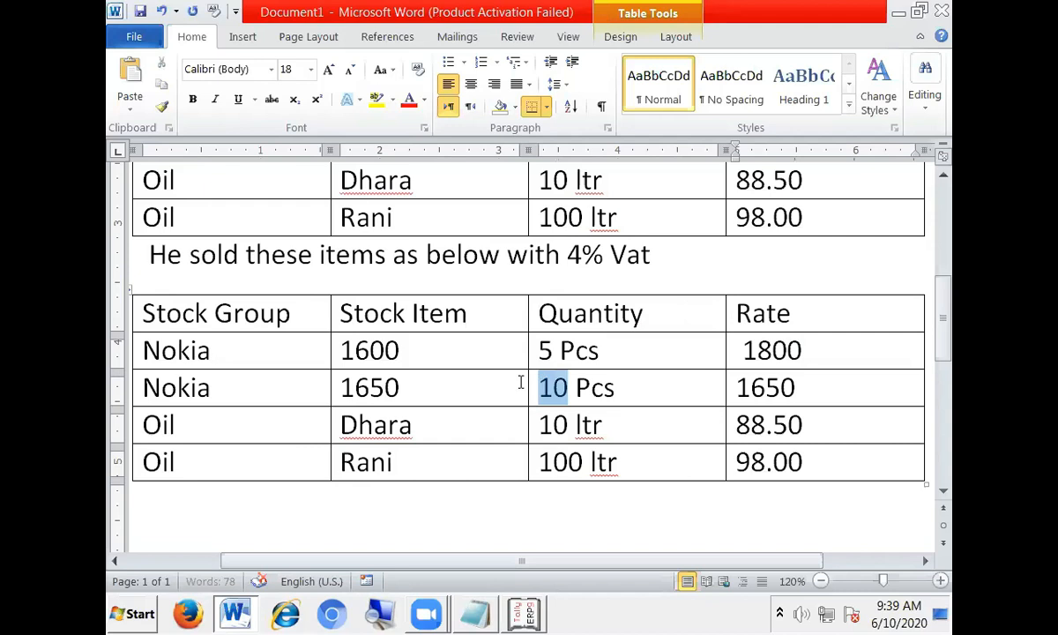
pyautogui.write('9')
pyautogui.click(798, 388)
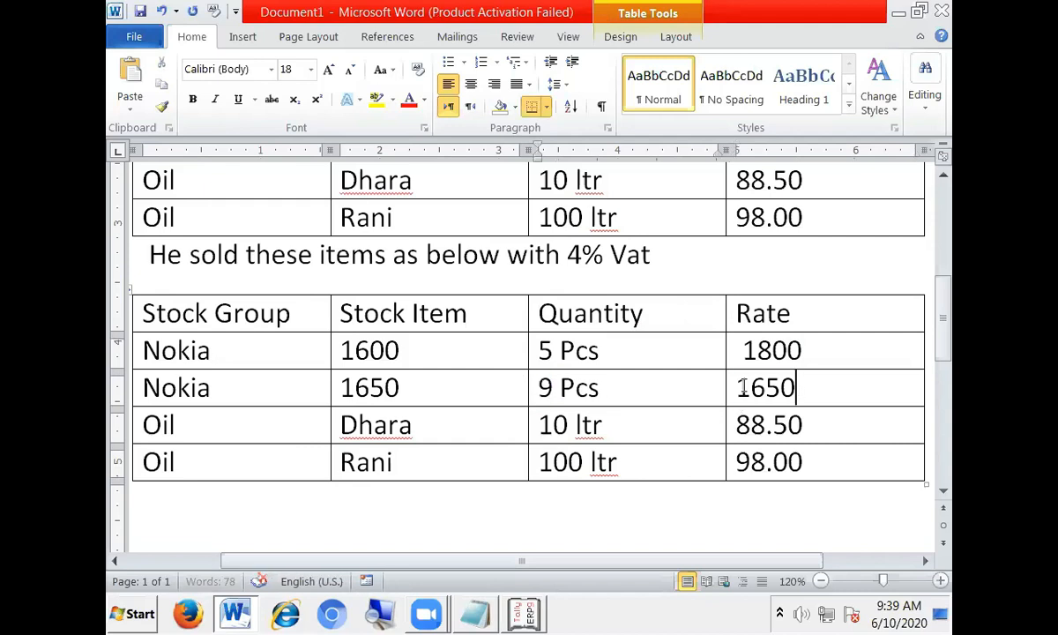
pyautogui.doubleClick(744, 388)
pyautogui.write('19')
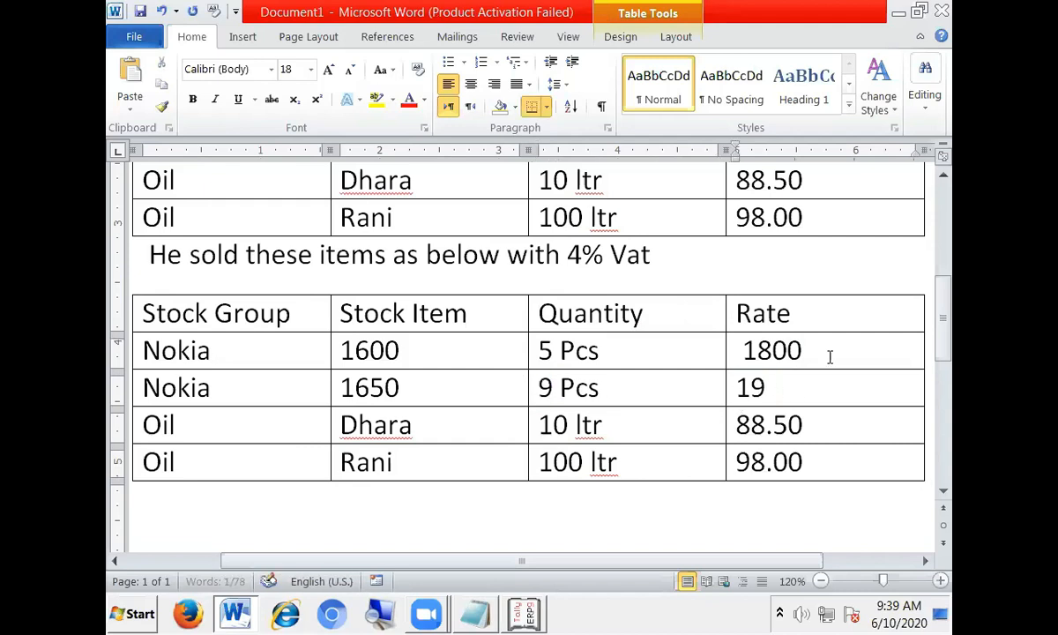
pyautogui.write('50')
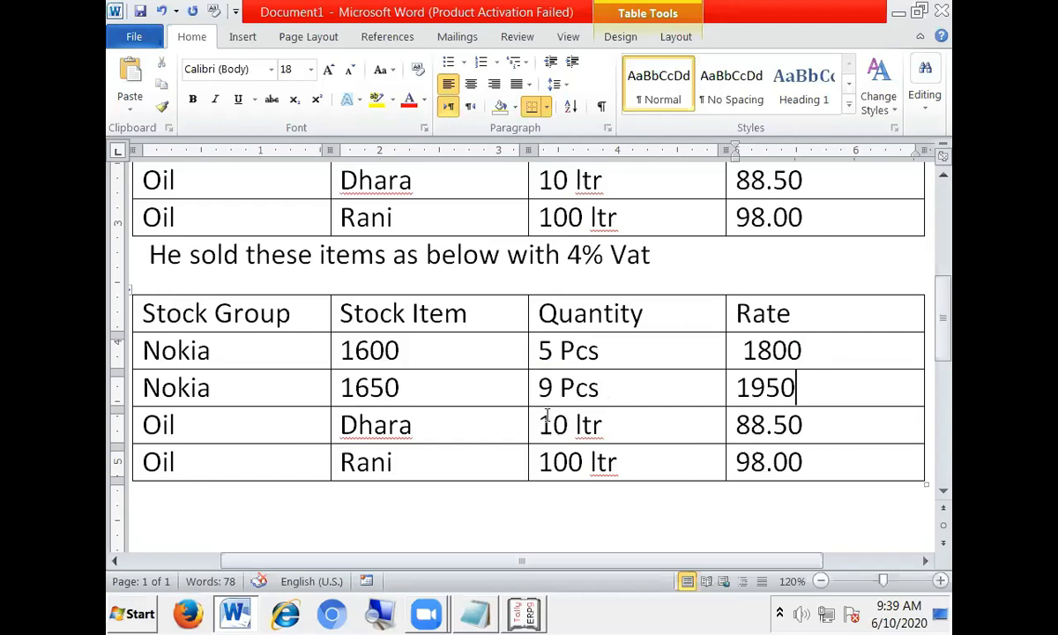
# - In the sales table, set the Dhara oil quantity to 8 ltr and its rate to 100
pyautogui.doubleClick(547, 418)
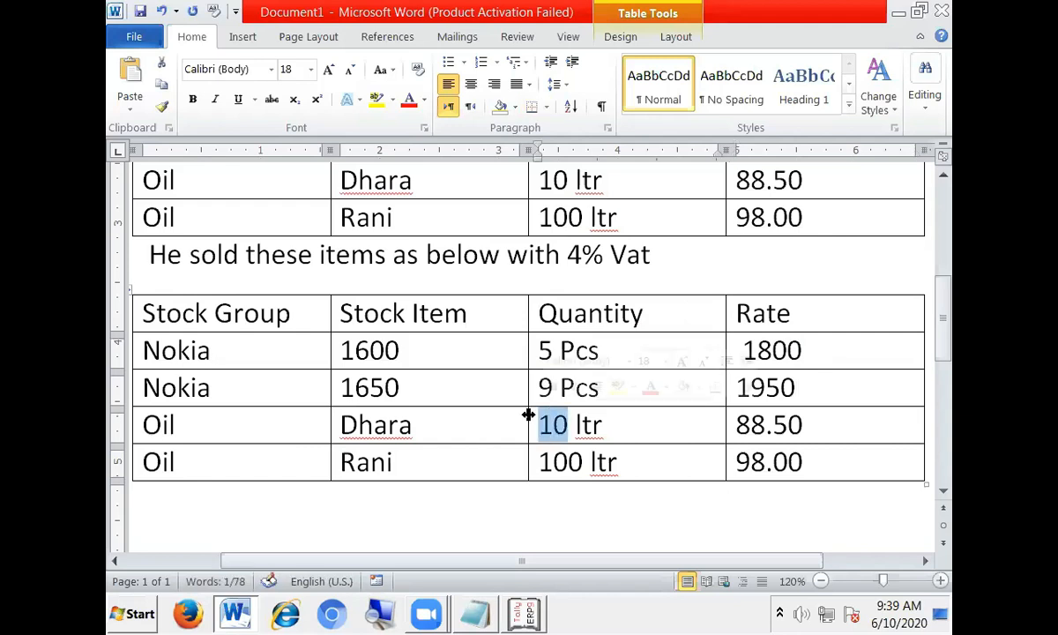
pyautogui.write('8')
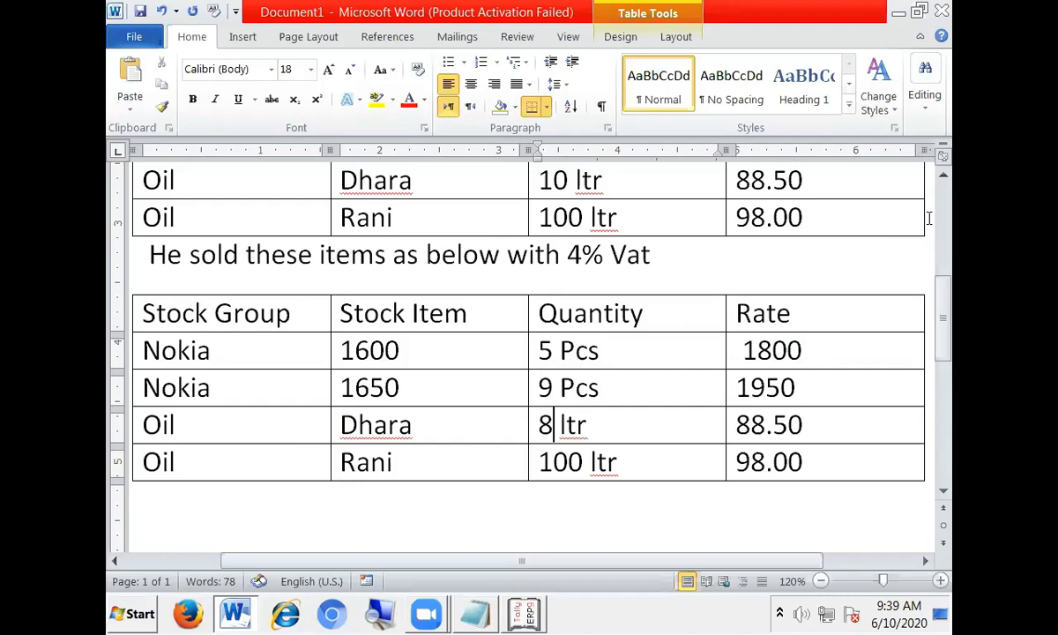
pyautogui.moveTo(805, 425); pyautogui.dragTo(792, 425)
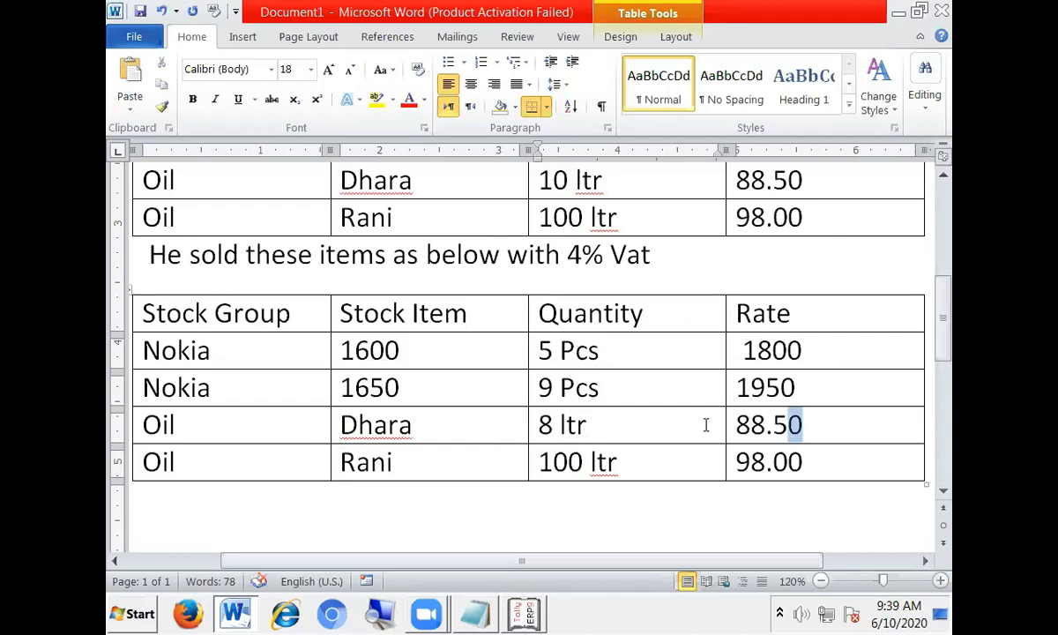
pyautogui.moveTo(705, 425); pyautogui.dragTo(705, 425)
pyautogui.write('100')
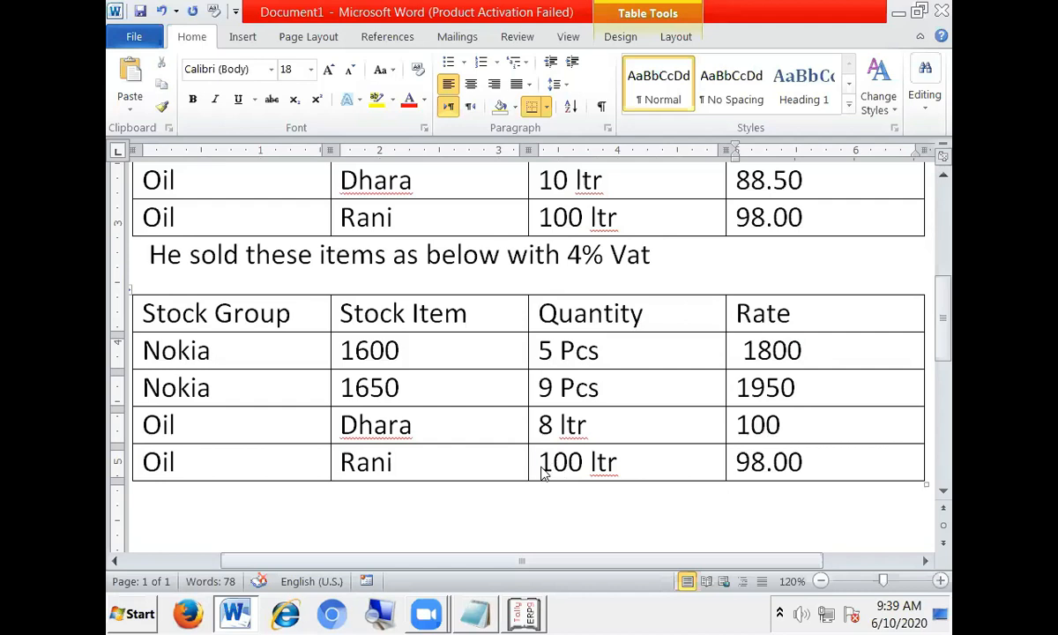
# - In the sales table, set the Rani oil quantity to 60 ltr and its rate to 110.50
pyautogui.moveTo(541, 467); pyautogui.dragTo(582, 466)
pyautogui.write('60')
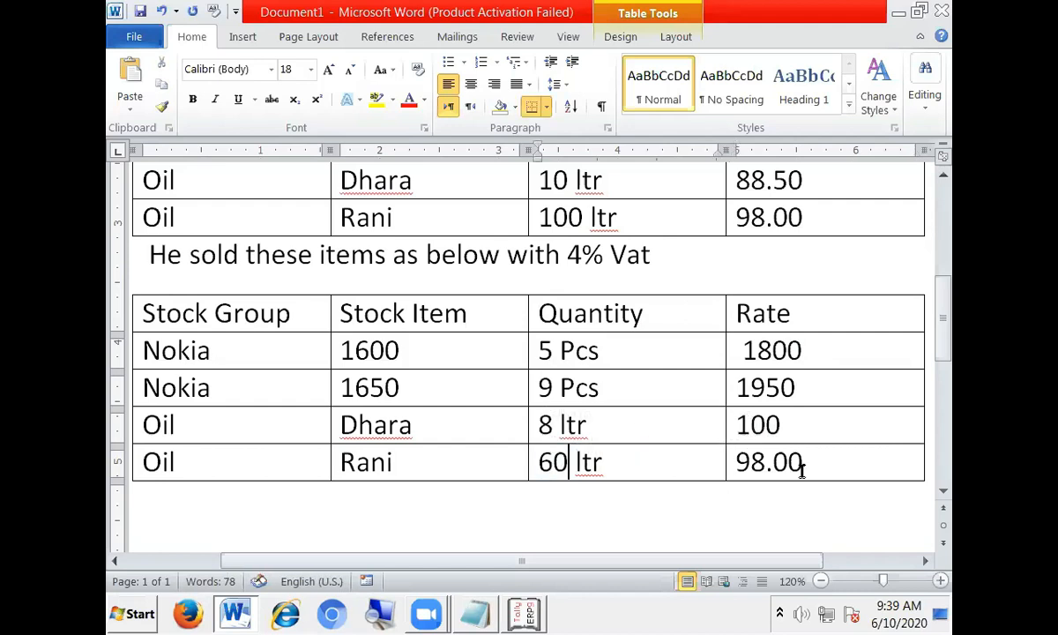
pyautogui.moveTo(801, 464); pyautogui.dragTo(737, 462)
pyautogui.write('110.')
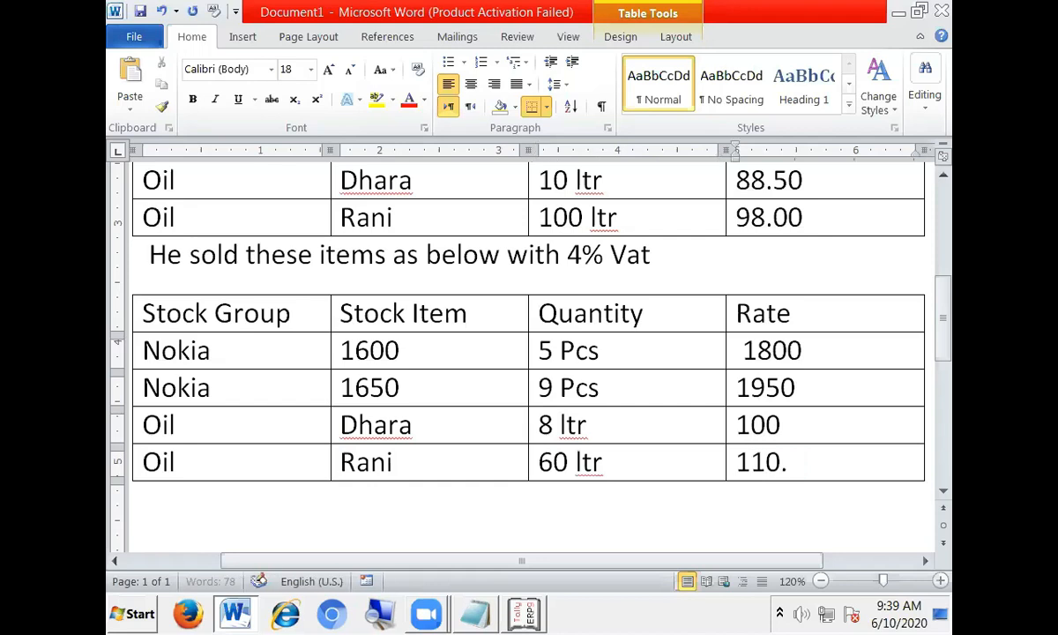
pyautogui.write('50')
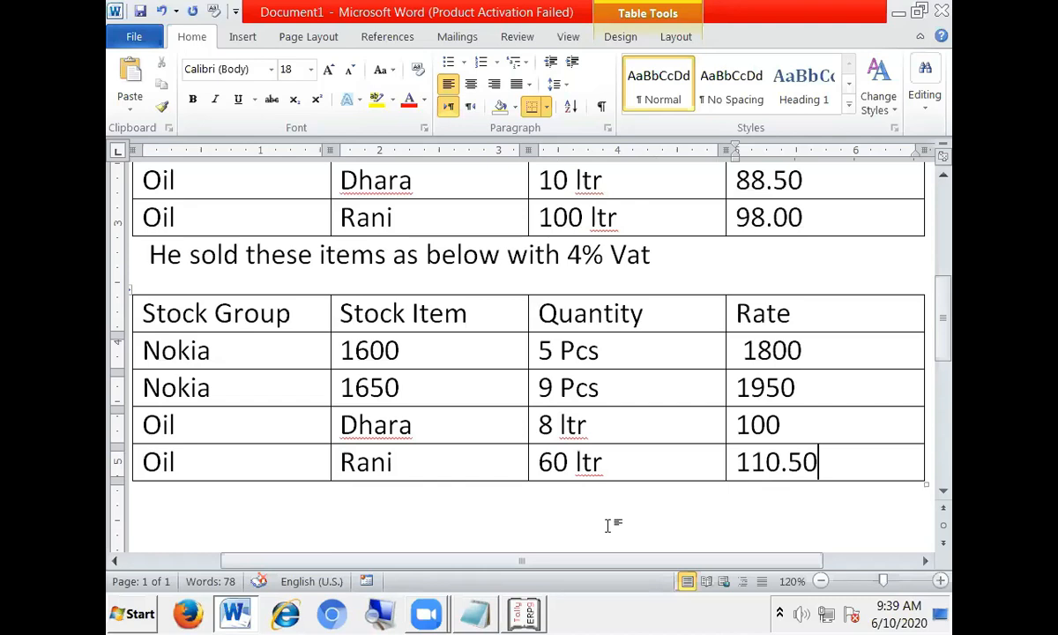
# - Add the closing line "Then calculate the vat details." below the sales table
pyautogui.press('Down')
pyautogui.press('Return')
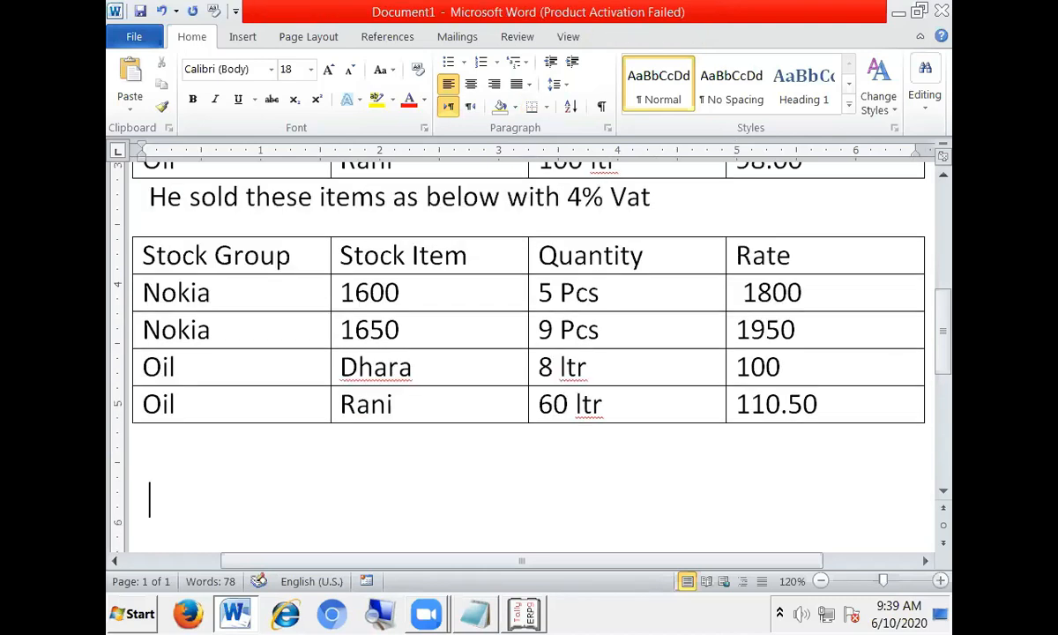
pyautogui.write('Then cal')
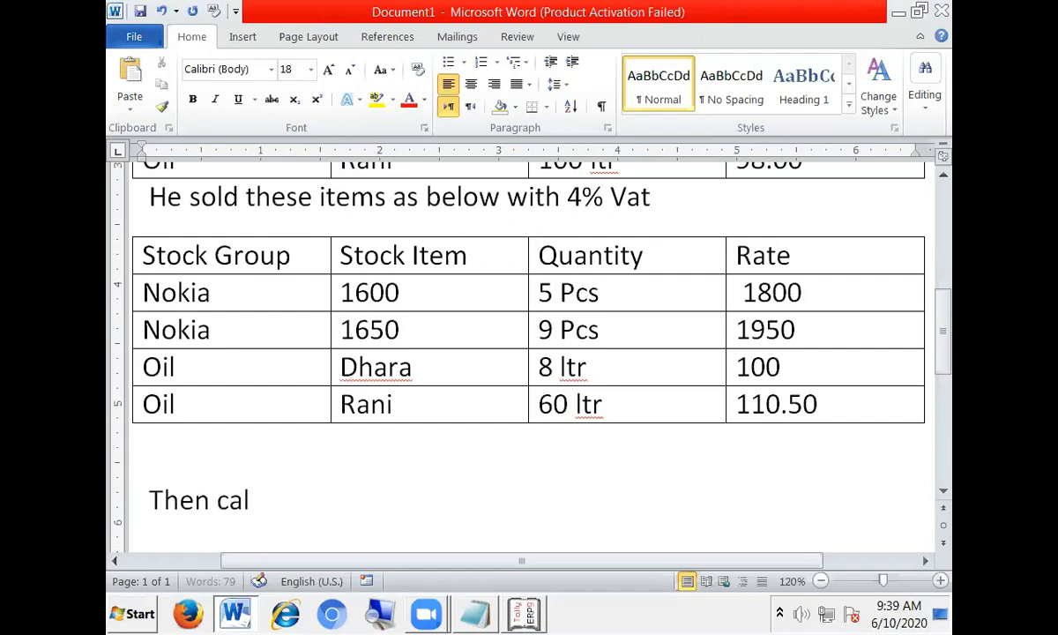
pyautogui.write('culate t')
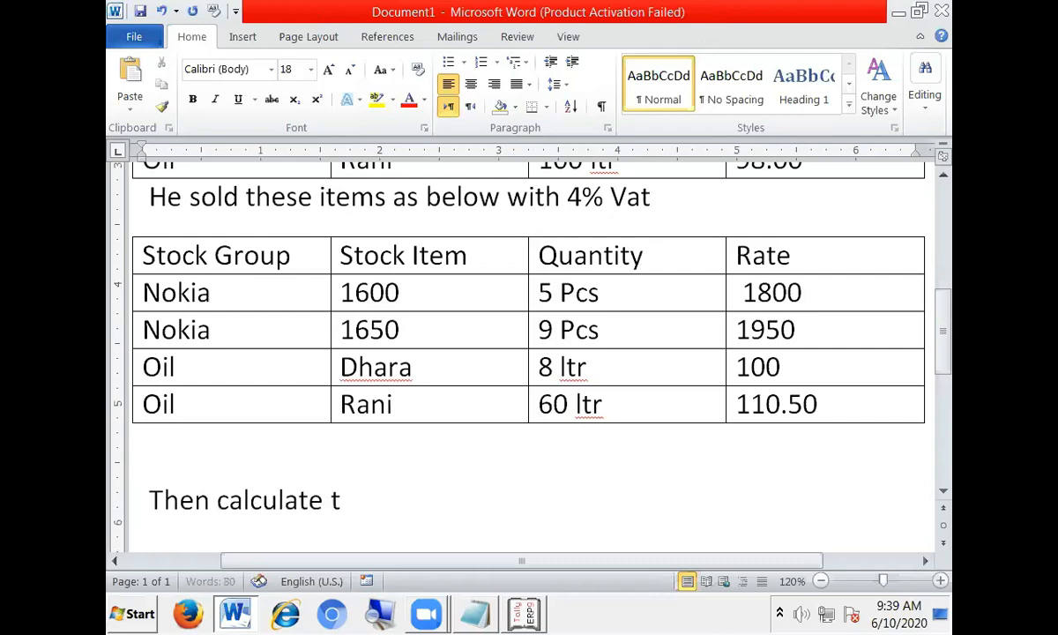
pyautogui.write('he vat')
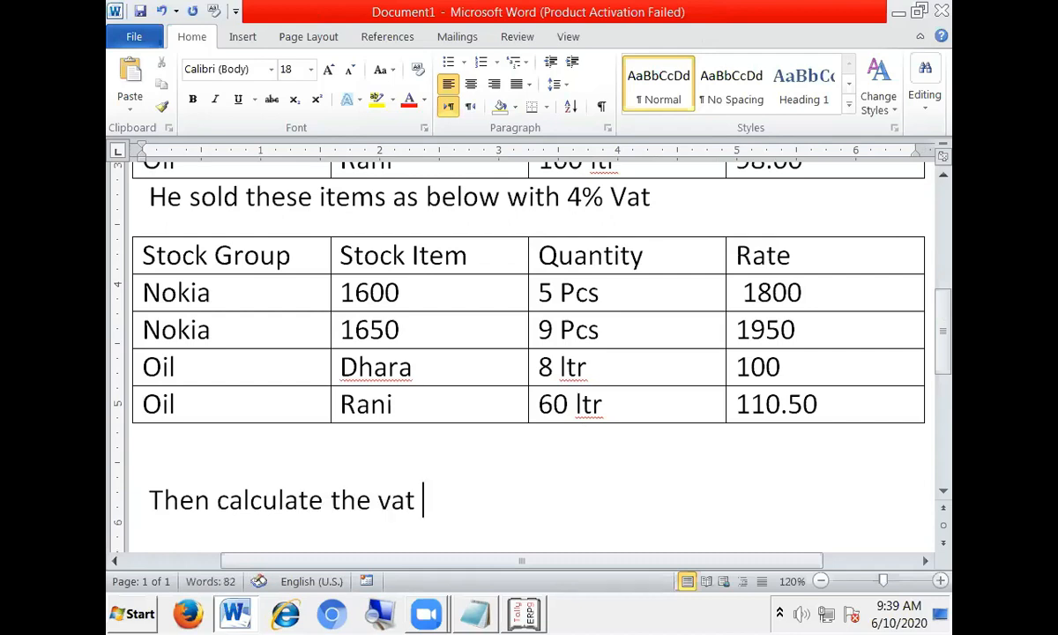
pyautogui.write(' details')
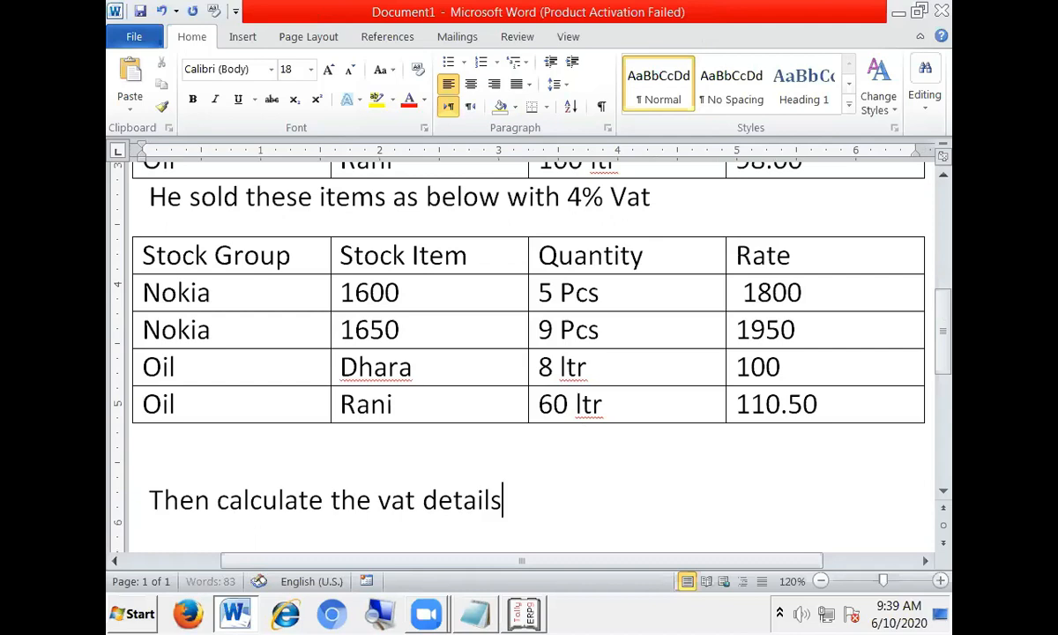
pyautogui.write(',.')
pyautogui.press('BackSpace')
pyautogui.press('BackSpace')
pyautogui.write('.')
# - Add a full stop after the sentence "He sold these items as below with 4% Vat" above the sales table
pyautogui.keyDown('ctrl'); pyautogui.scroll(-1, 776, 322); pyautogui.keyUp('ctrl')
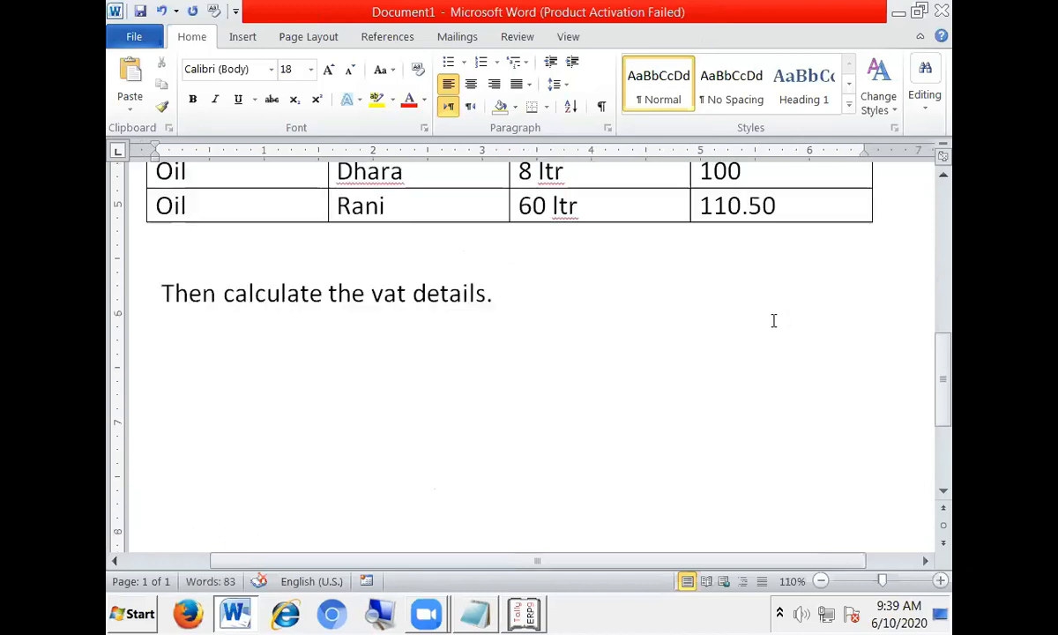
pyautogui.scroll(2, 775, 318)
pyautogui.scroll(3, 773, 322)
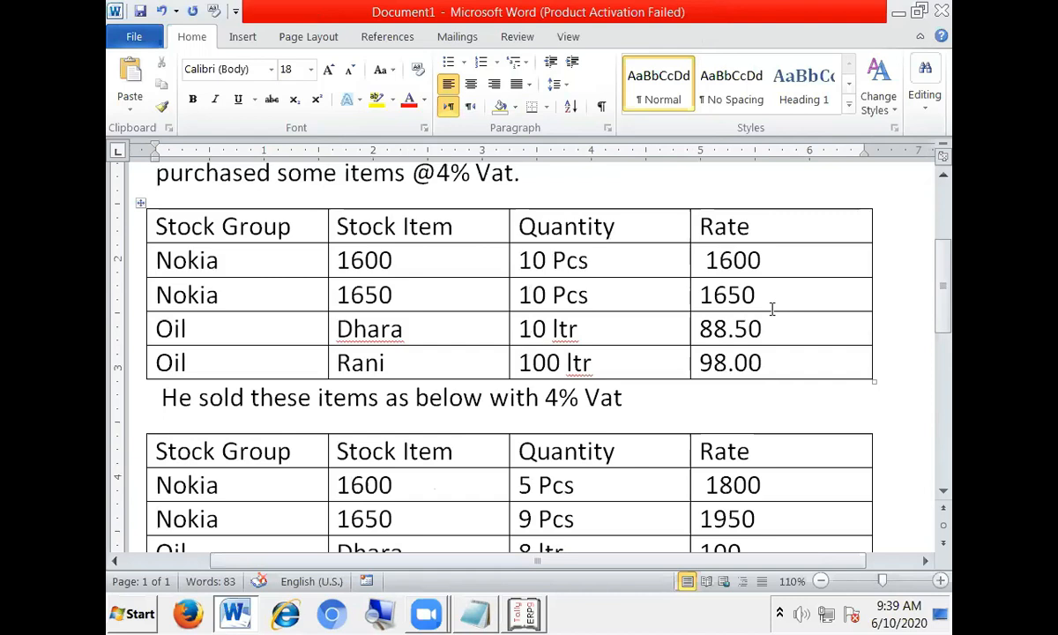
pyautogui.scroll(1, 772, 309)
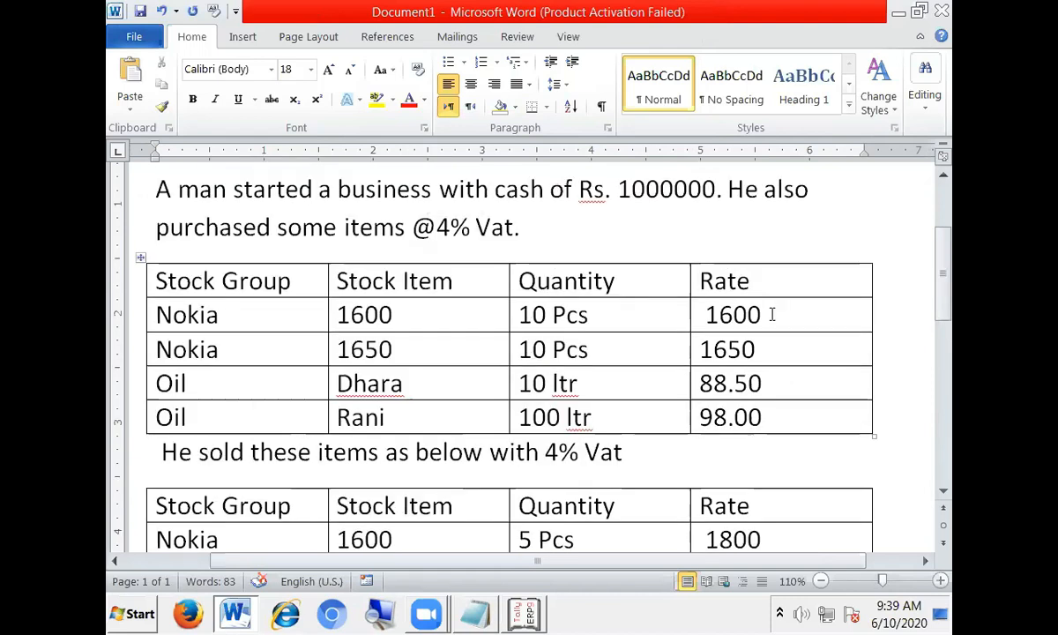
pyautogui.scroll(-1, 771, 315)
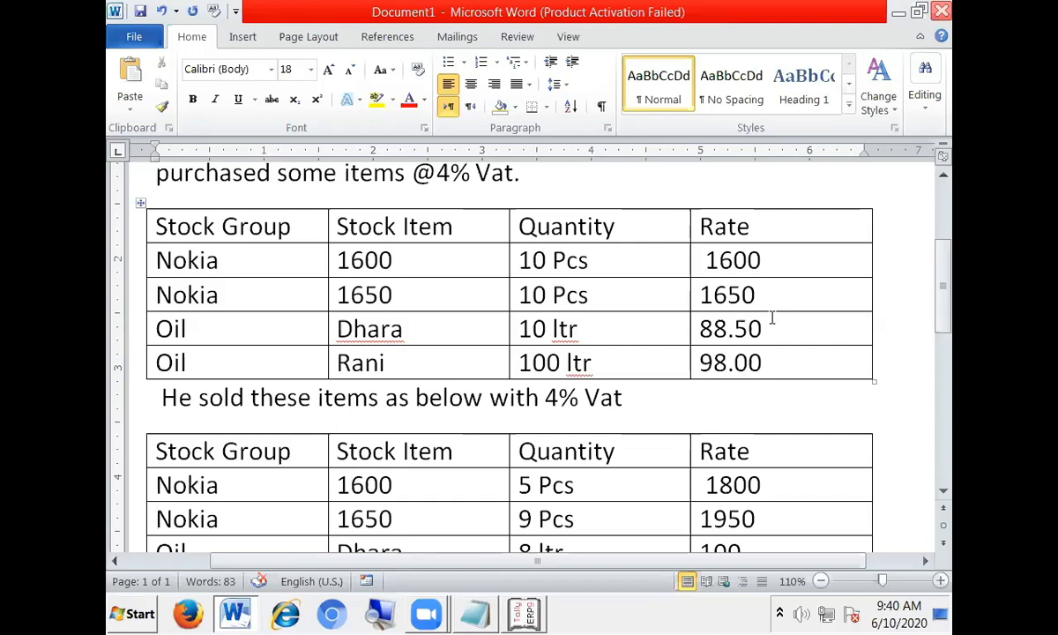
pyautogui.click(622, 402)
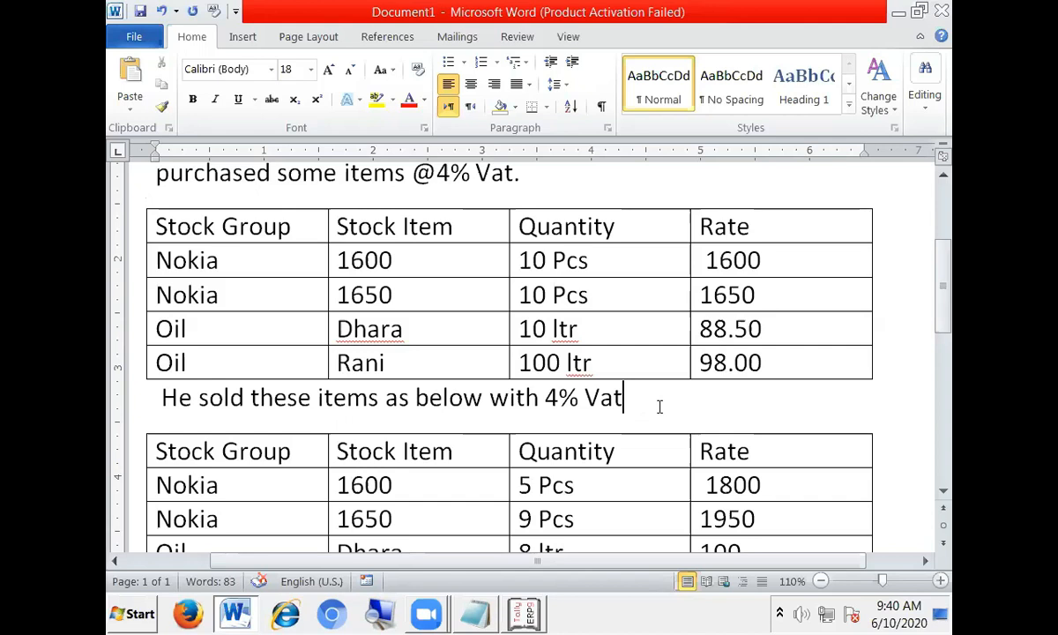
pyautogui.write('.')
pyautogui.scroll(-1, 689, 407)
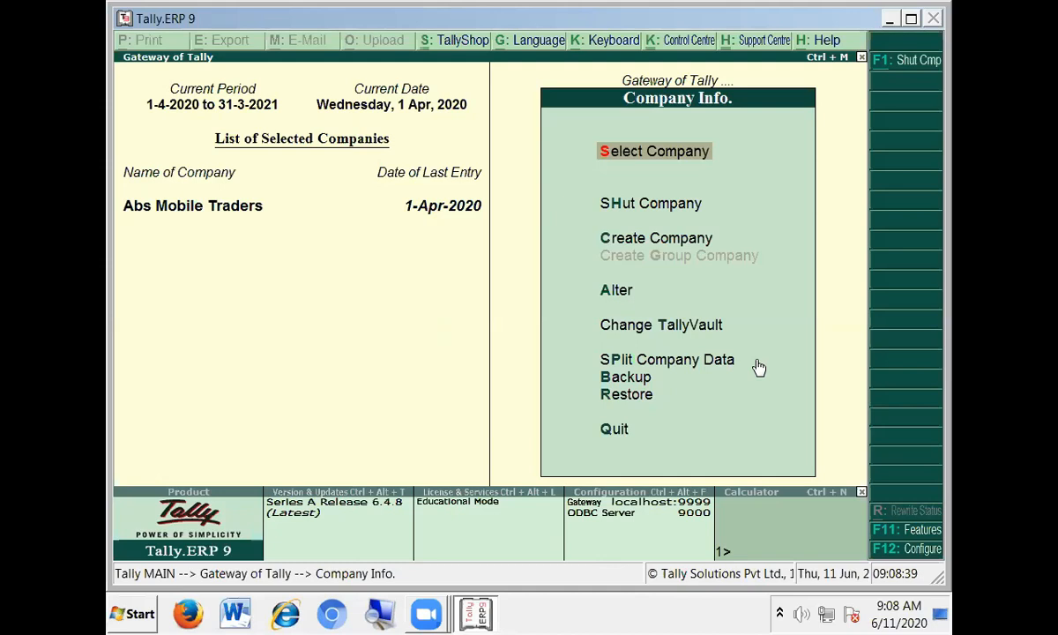
# - Open vat question.docx from the desktop and dismiss the Office activation wizard
pyautogui.press('Escape')
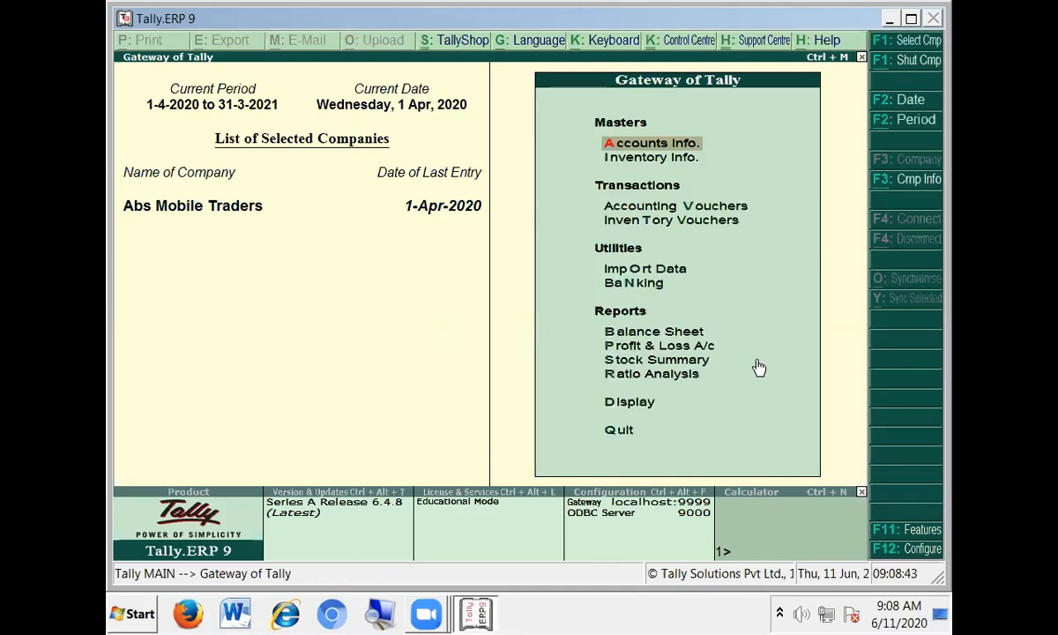
pyautogui.press('super+d')
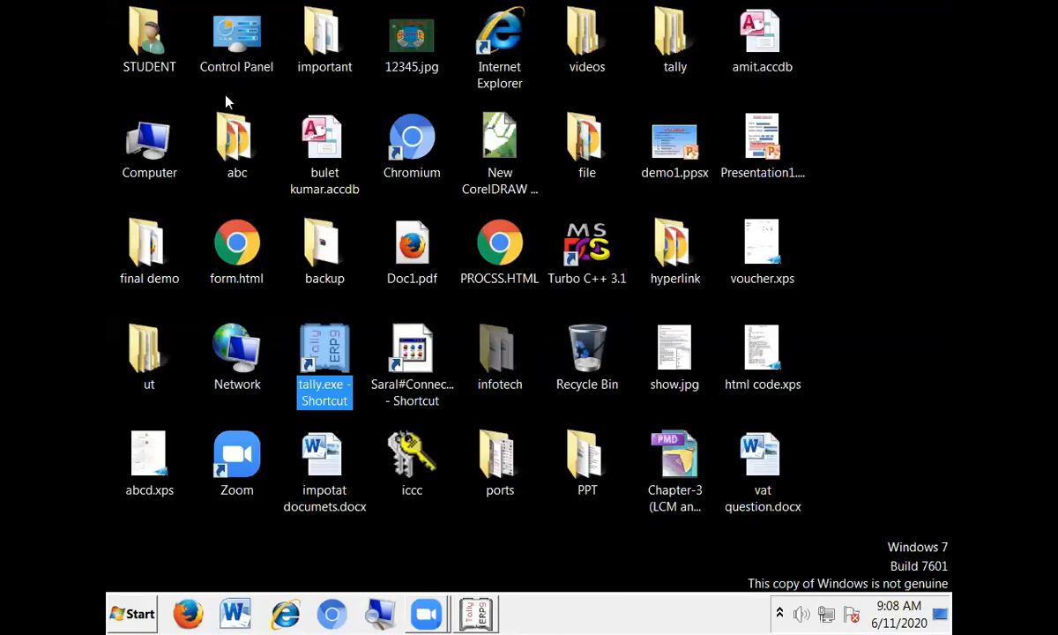
pyautogui.click(767, 455)
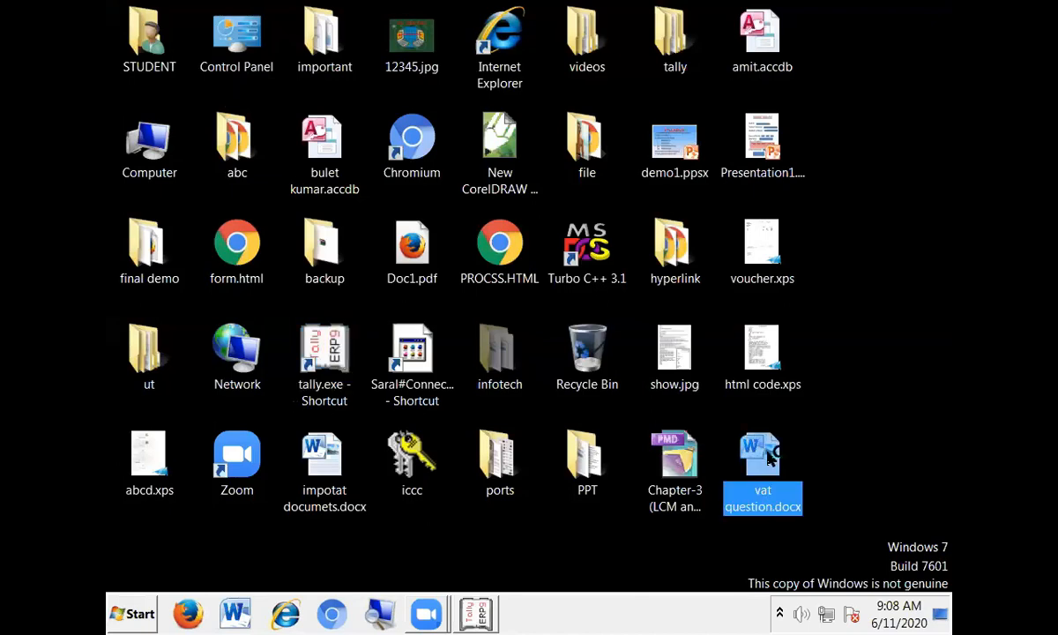
pyautogui.doubleClick(767, 455)
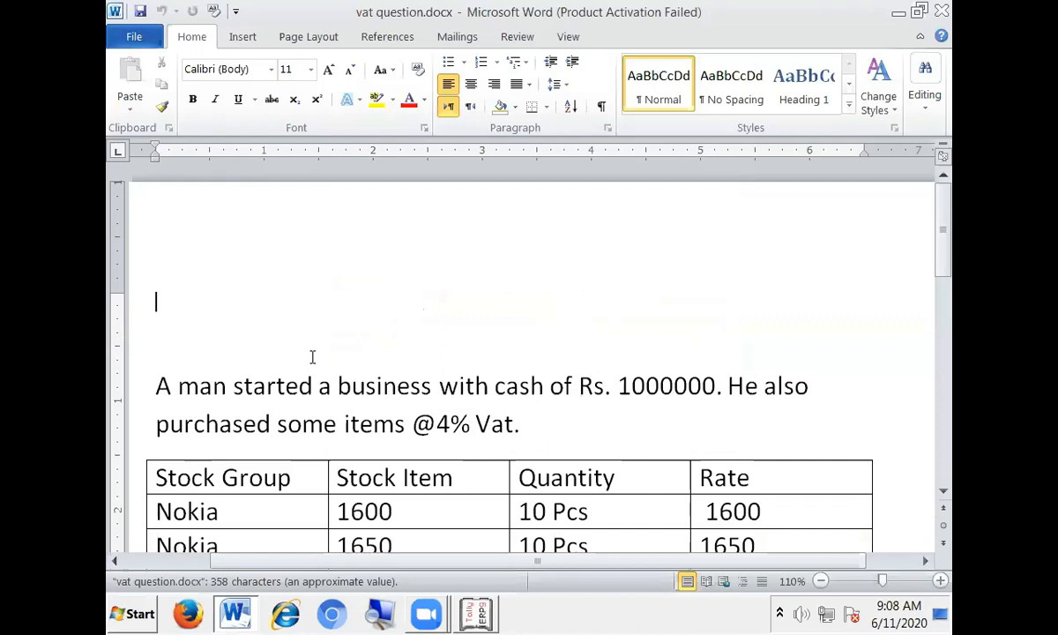
pyautogui.scroll(-1, 312, 356)
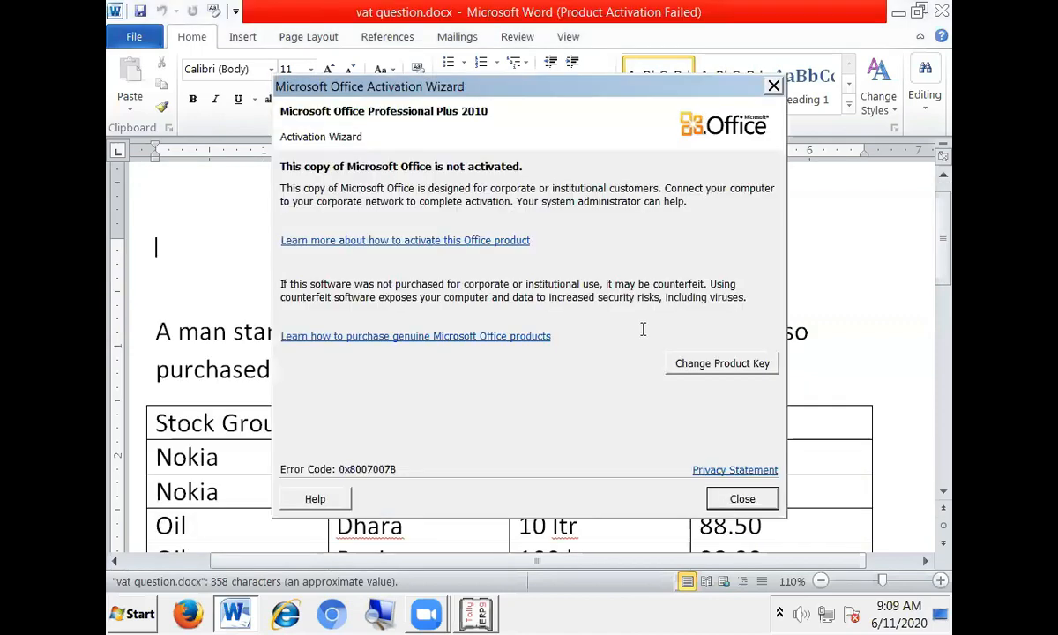
pyautogui.press('Escape')
# - Insert digit-grouping commas in the starting cash amount so it reads Rs. 10,00,000
pyautogui.click(642, 329)
pyautogui.write(',')
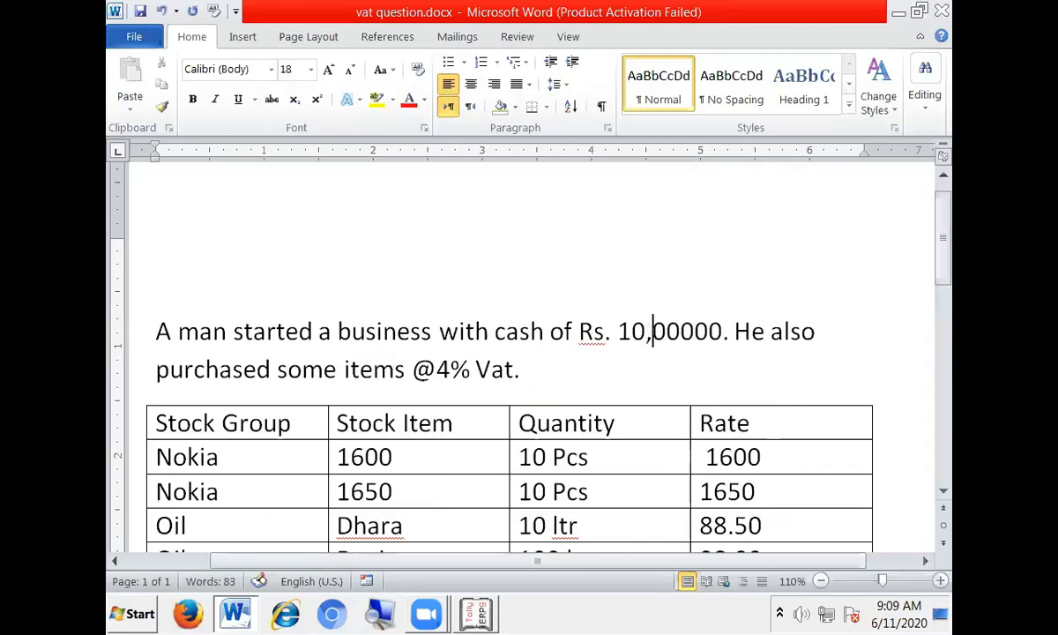
pyautogui.click(671, 333)
pyautogui.moveTo(723, 332); pyautogui.dragTo(654, 333)
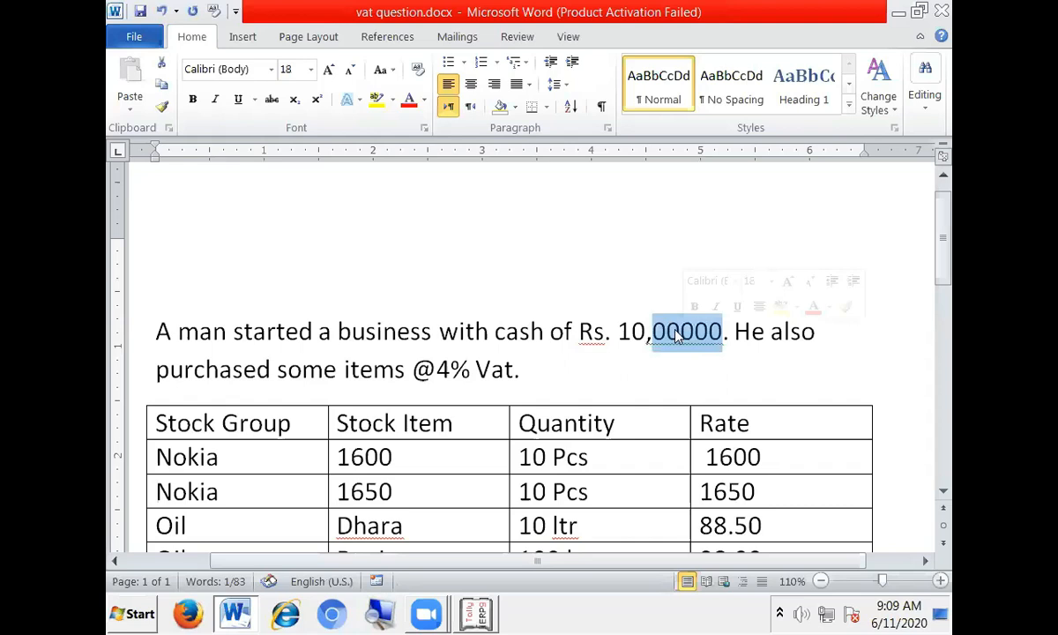
pyautogui.click(681, 332)
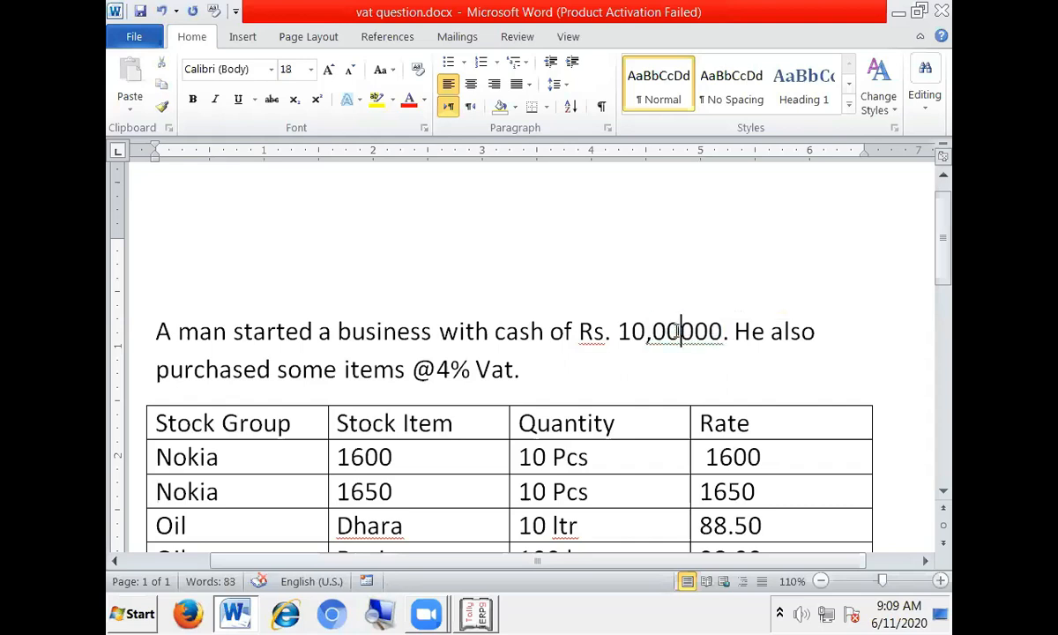
pyautogui.write(',')
pyautogui.click(733, 331)
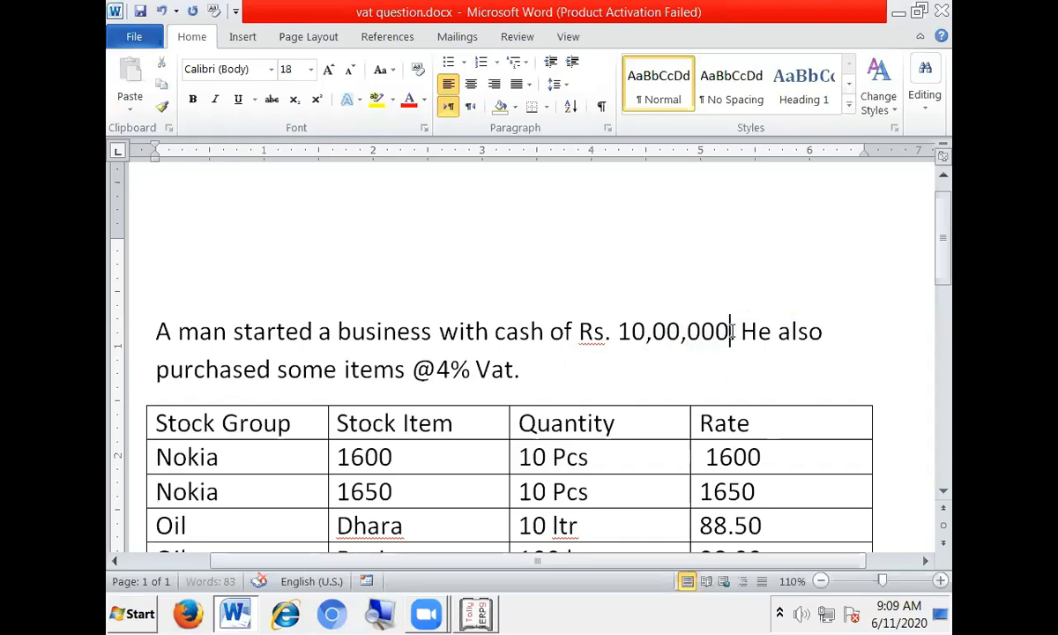
pyautogui.click(742, 331)
# - Examine the stock groups and stock items listed in the purchase table
pyautogui.scroll(-1, 507, 381)
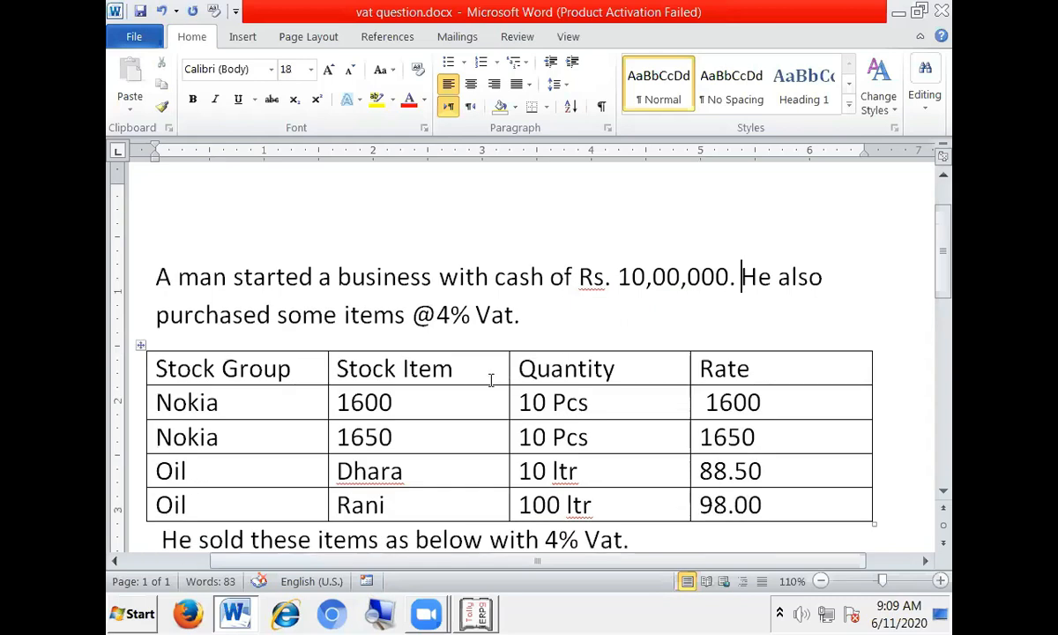
pyautogui.scroll(-1, 491, 379)
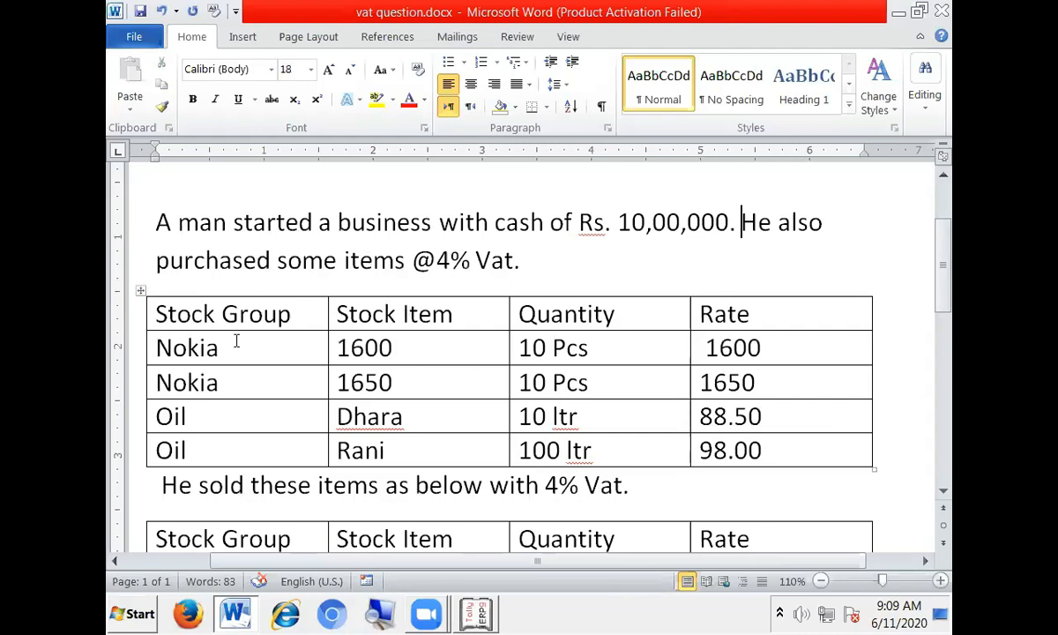
pyautogui.moveTo(236, 343); pyautogui.dragTo(151, 346)
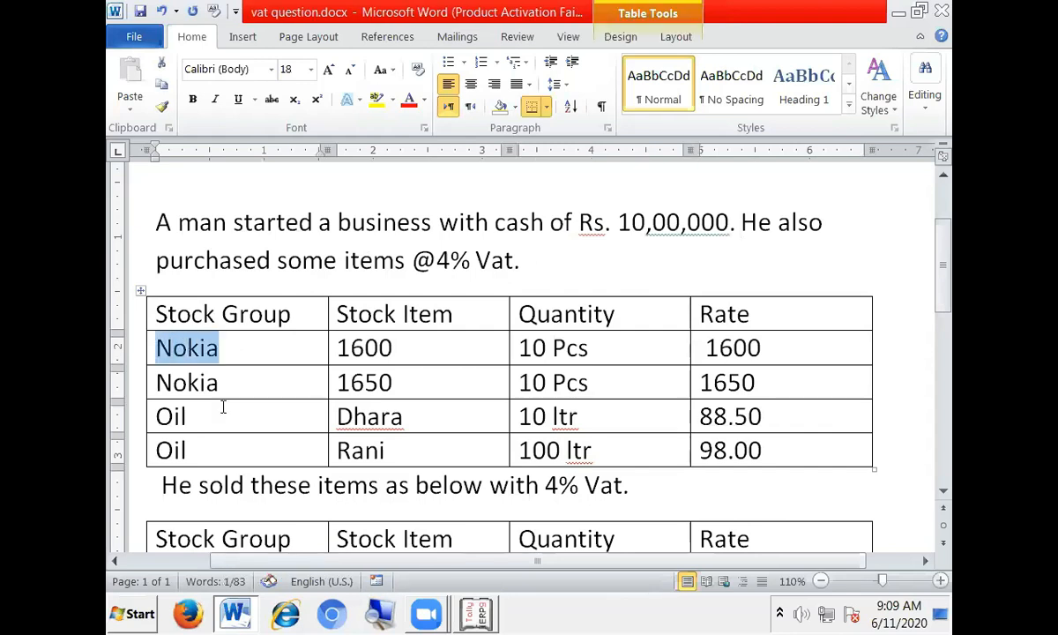
pyautogui.moveTo(190, 417); pyautogui.dragTo(153, 417)
pyautogui.moveTo(406, 345); pyautogui.dragTo(336, 350)
pyautogui.moveTo(393, 382); pyautogui.dragTo(341, 370)
pyautogui.click(341, 375)
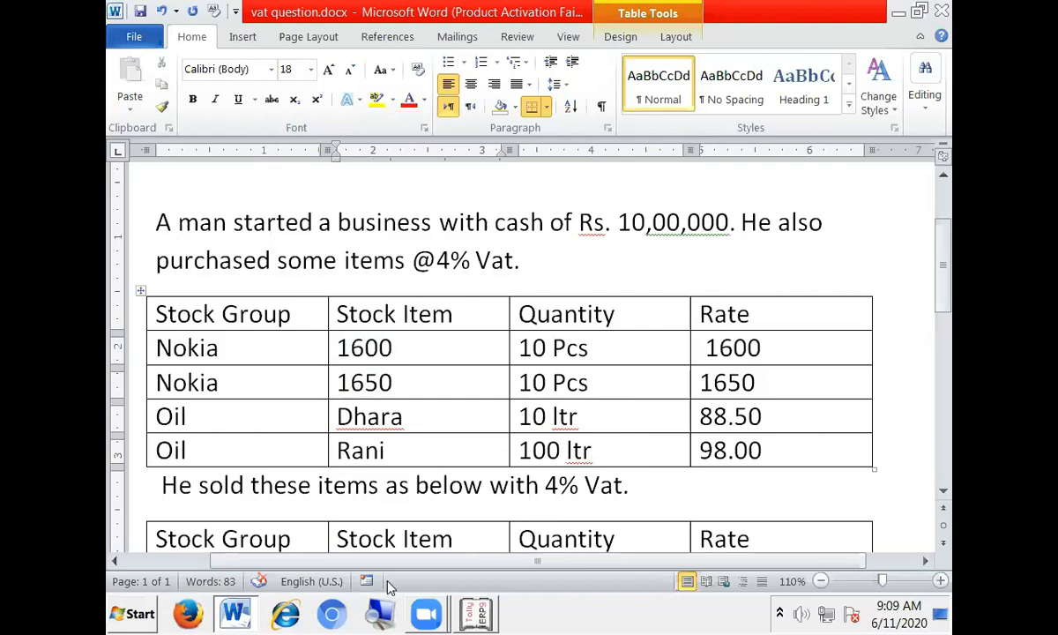
# - Switch to Tally.ERP 9 and review the balance sheet, down to the monthly summary of Capital A/C
pyautogui.click(478, 613)
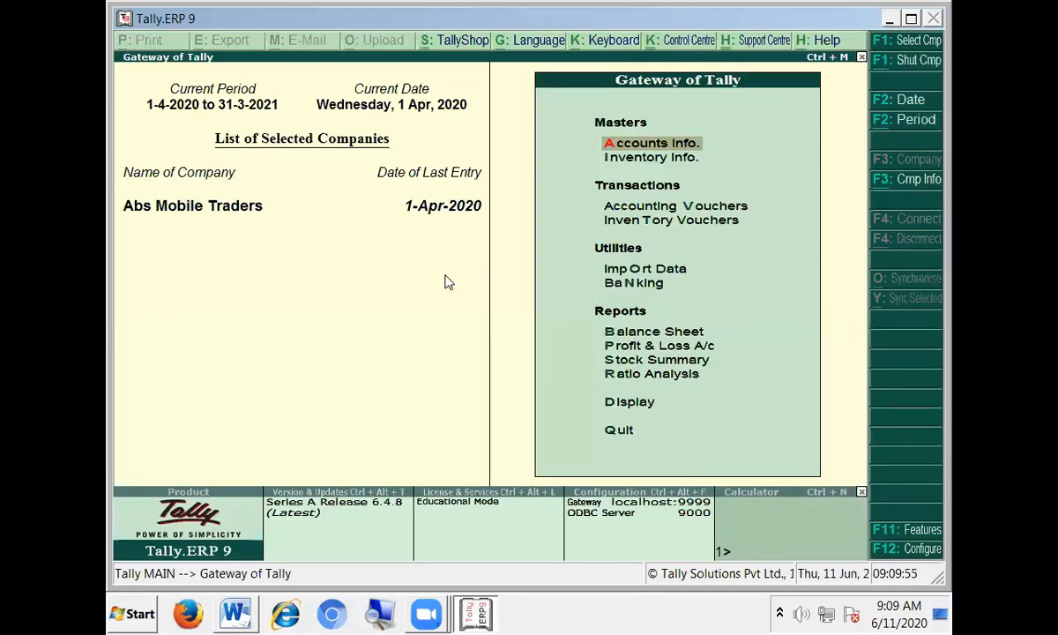
pyautogui.press('b')
pyautogui.press('Right')
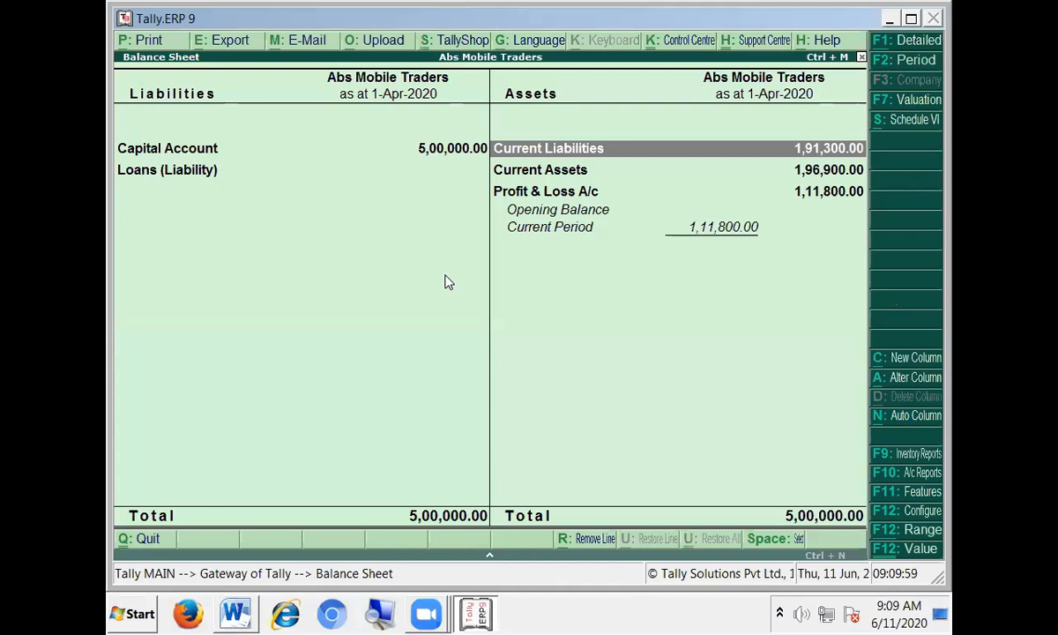
pyautogui.press('Left')
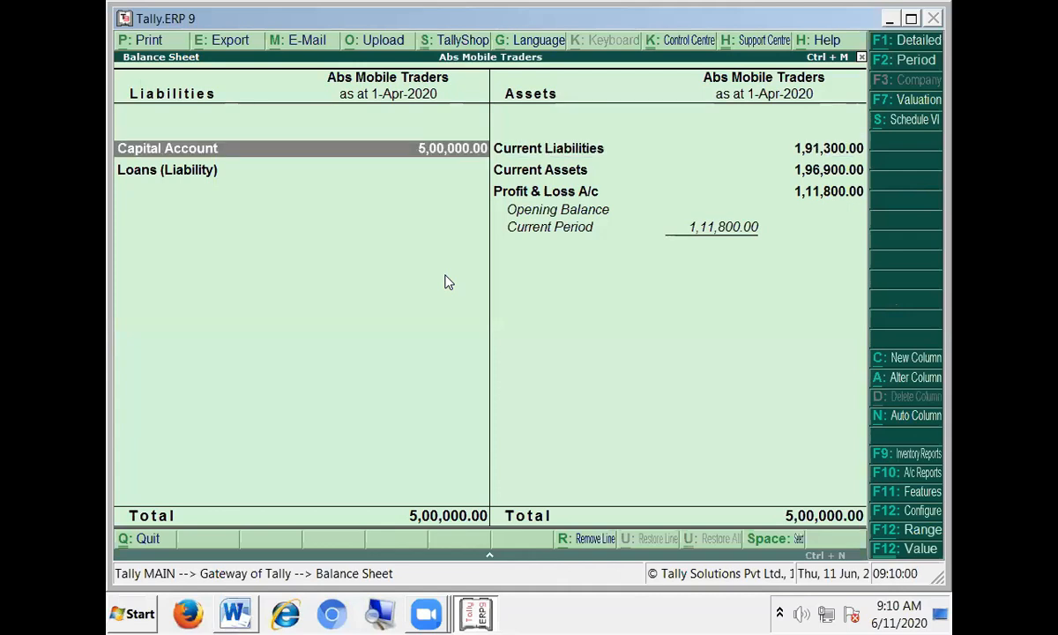
pyautogui.press('Return')
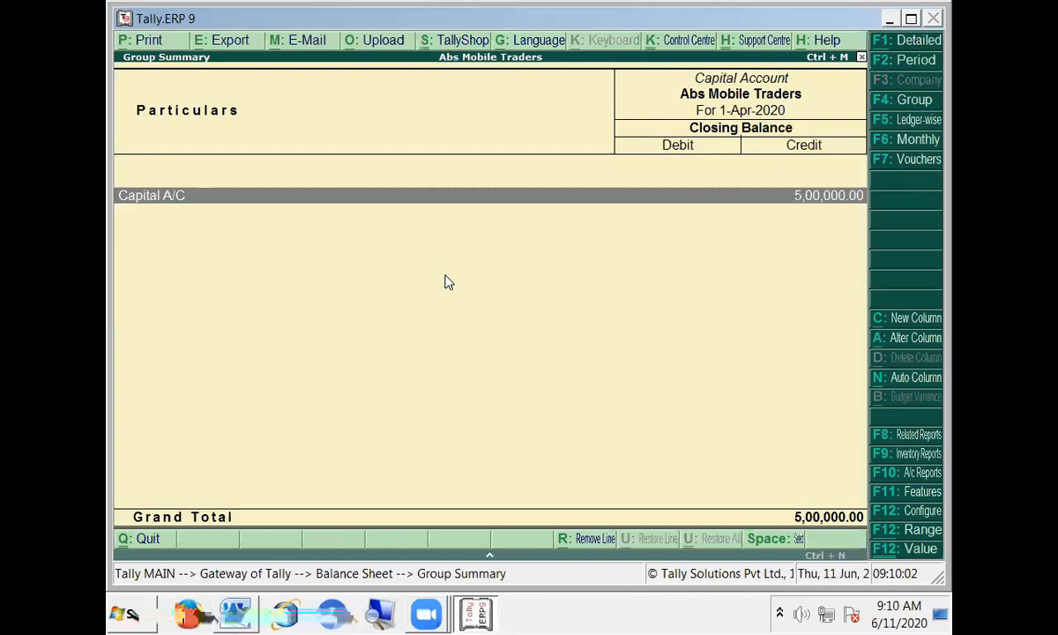
pyautogui.press('Return')
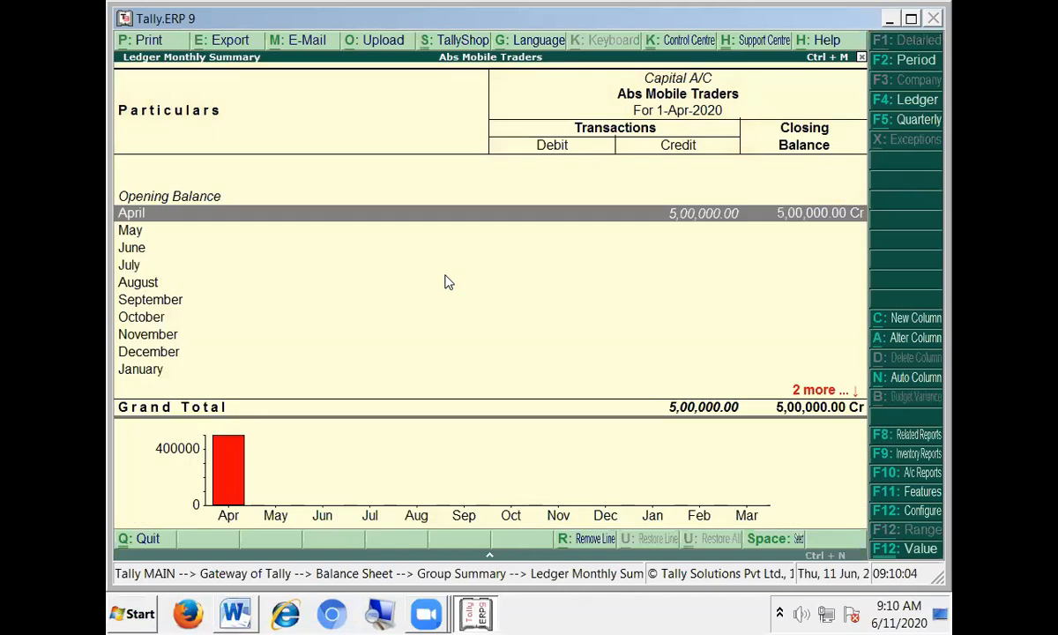
pyautogui.press('Escape')
pyautogui.press('Escape')
pyautogui.press('Escape')
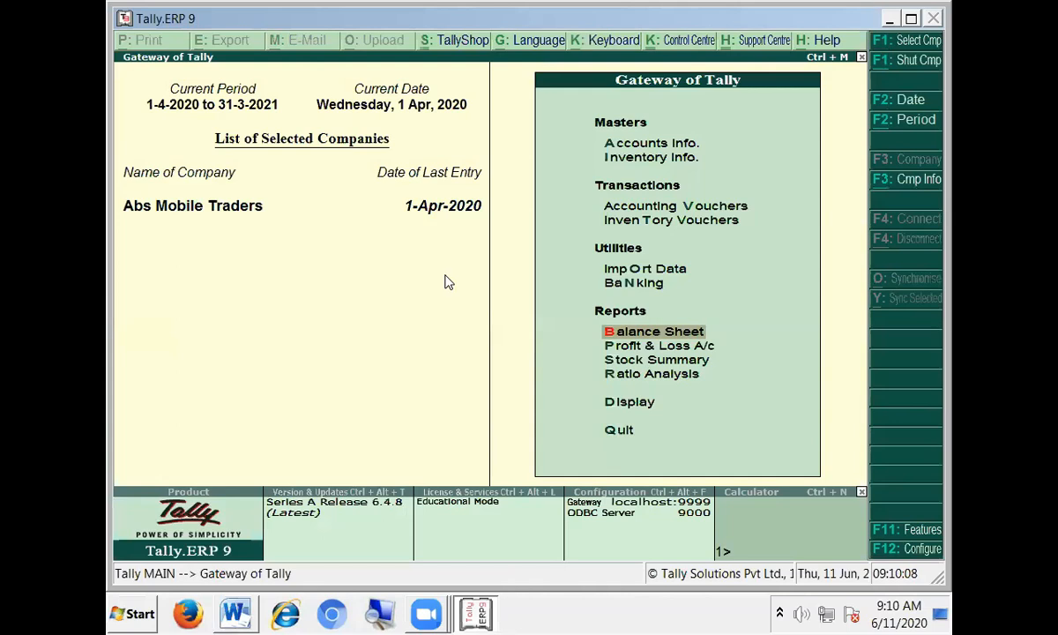
# - Start a receipt voucher with Capital A/C as the credited ledger
pyautogui.press('v')
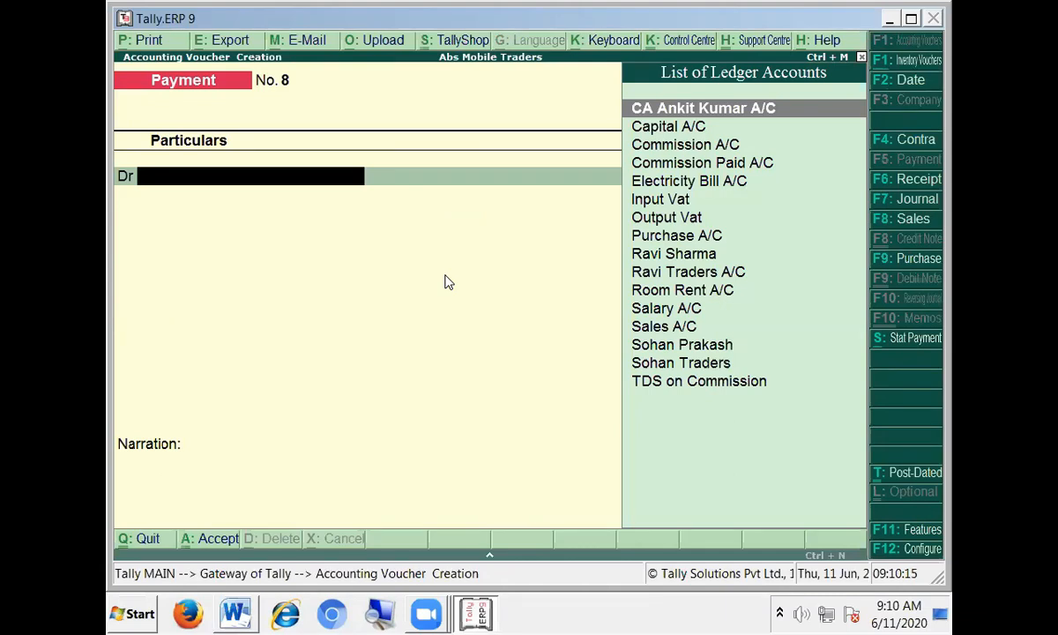
pyautogui.press('Down')
pyautogui.press('Down')
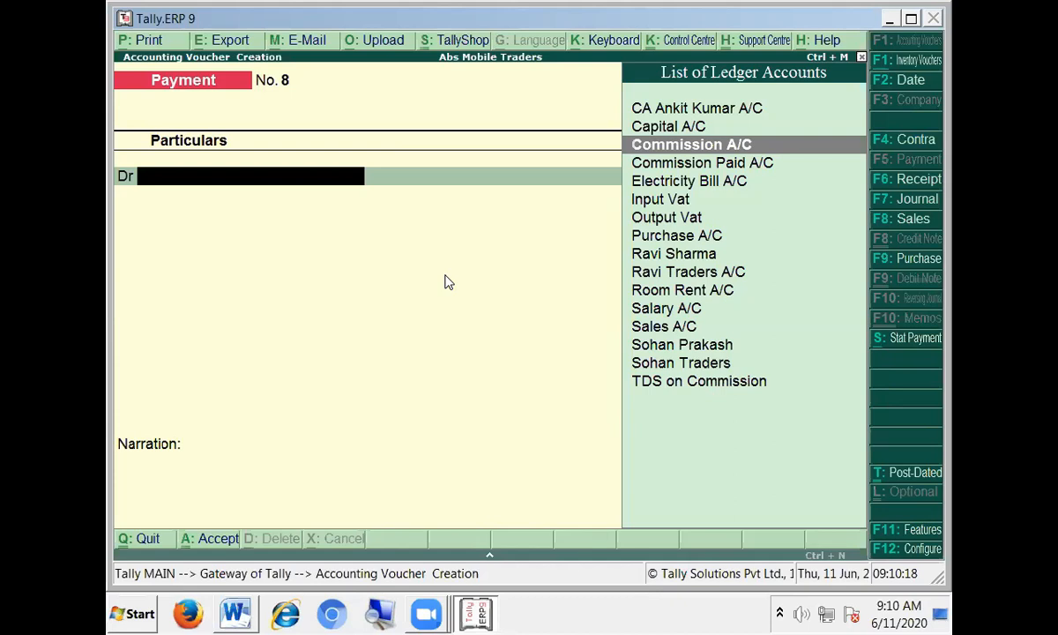
pyautogui.press('F6')
pyautogui.press('Down')
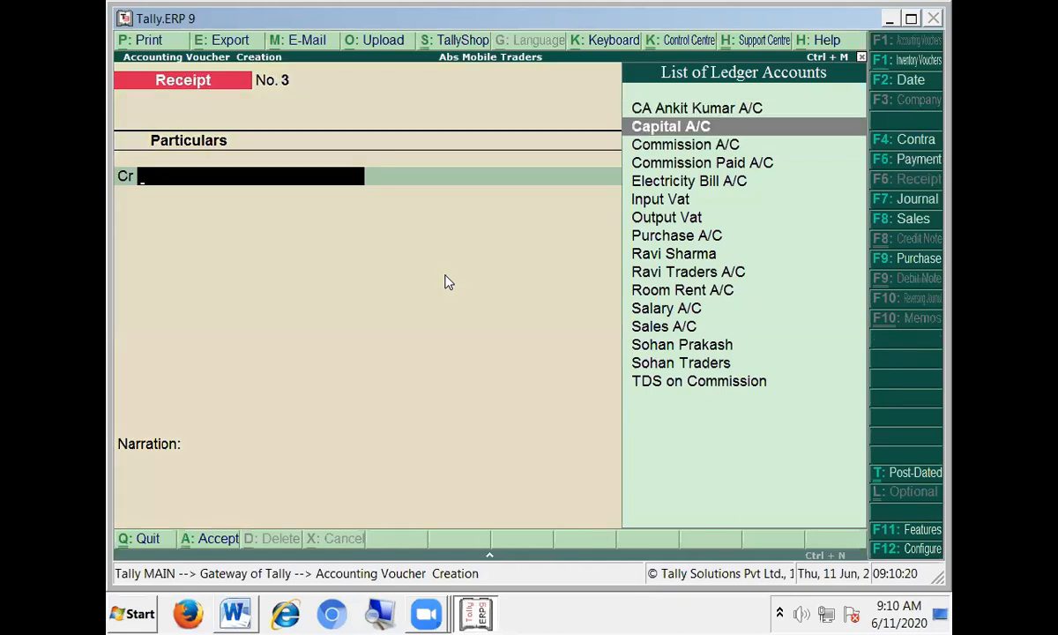
pyautogui.press('Return')
# - Credit 500000 to Capital A/C, debit it to Cash, and save the receipt voucher without a narration
pyautogui.write('5')
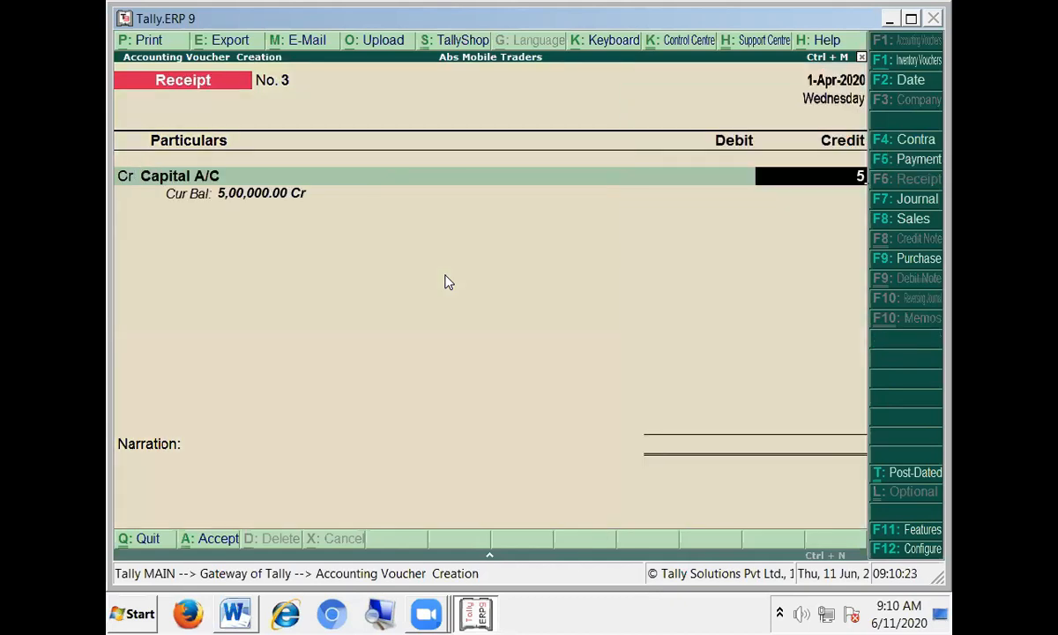
pyautogui.write('00000')
pyautogui.press('Return')
pyautogui.press('Return')
pyautogui.press('Return')
pyautogui.press('Return')
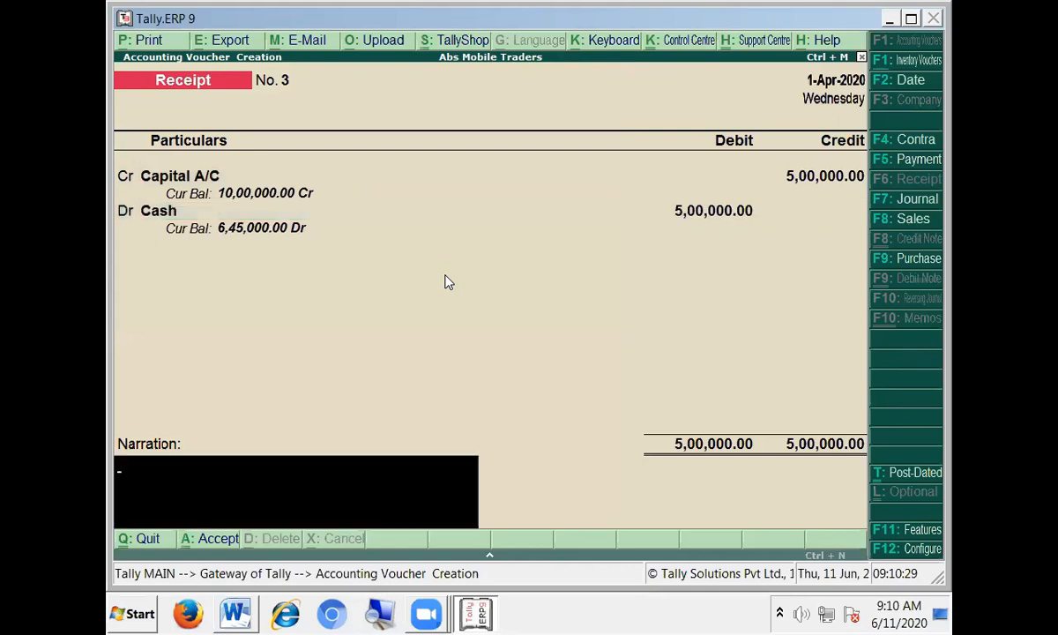
pyautogui.press('Return')
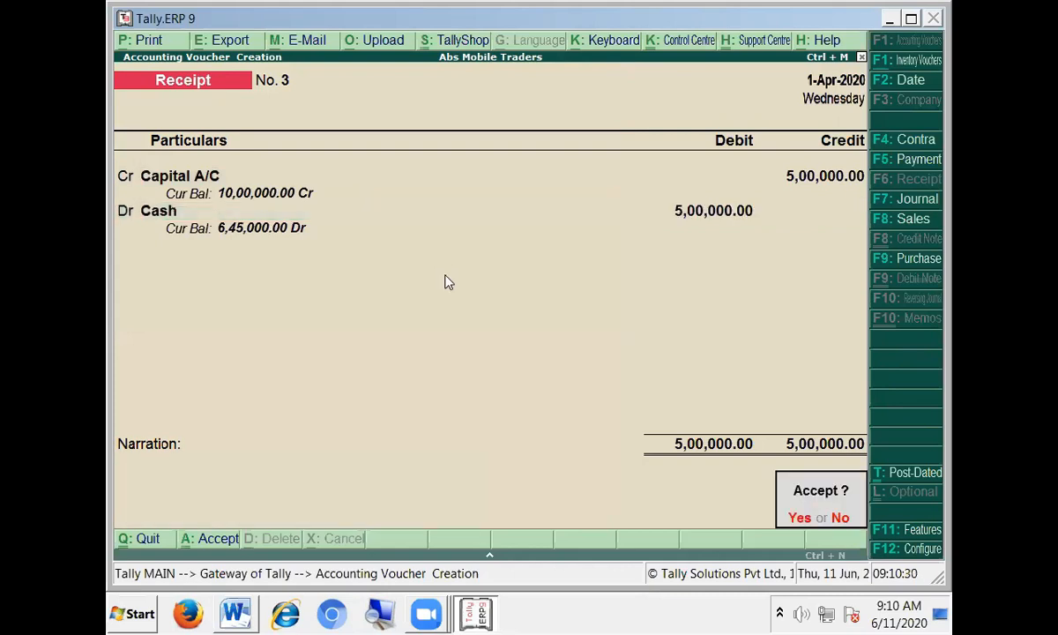
pyautogui.press('Return')
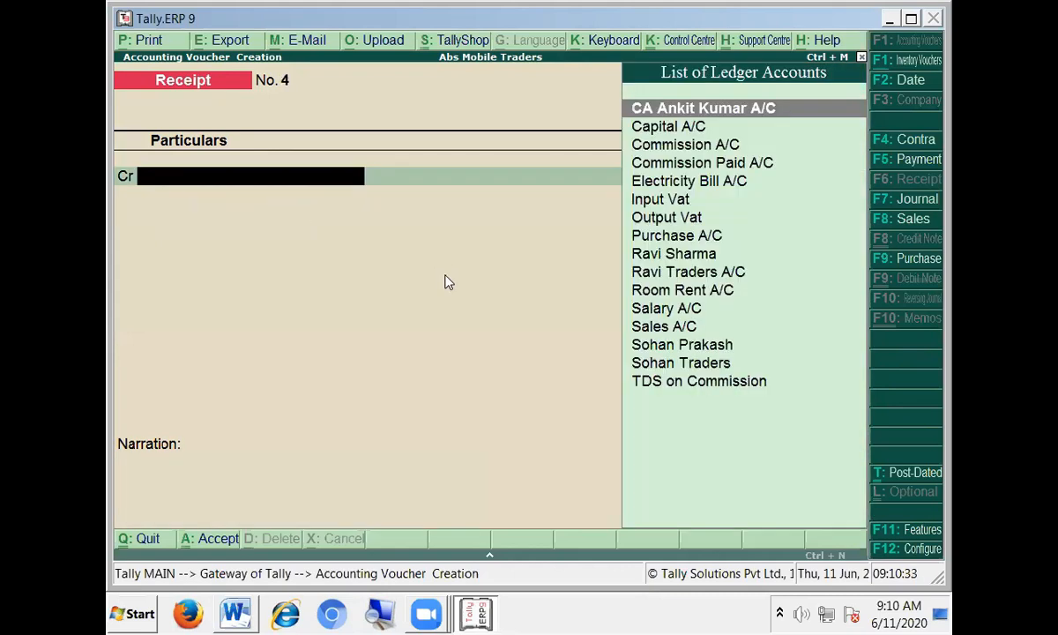
pyautogui.press('Escape')
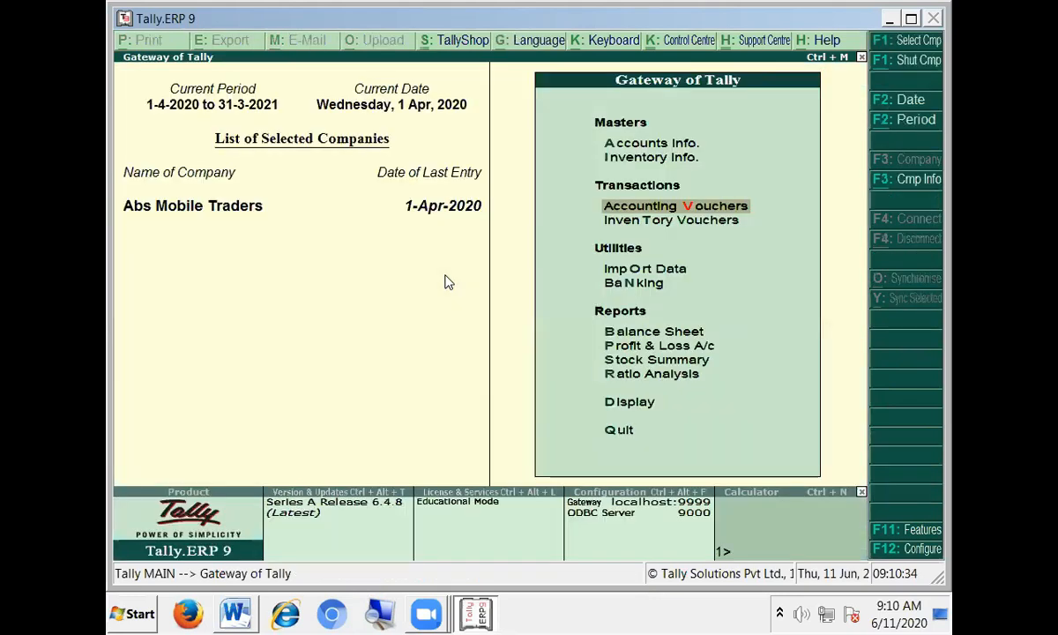
# - Check the capital account in the balance sheet after the receipt entry
pyautogui.press('b')
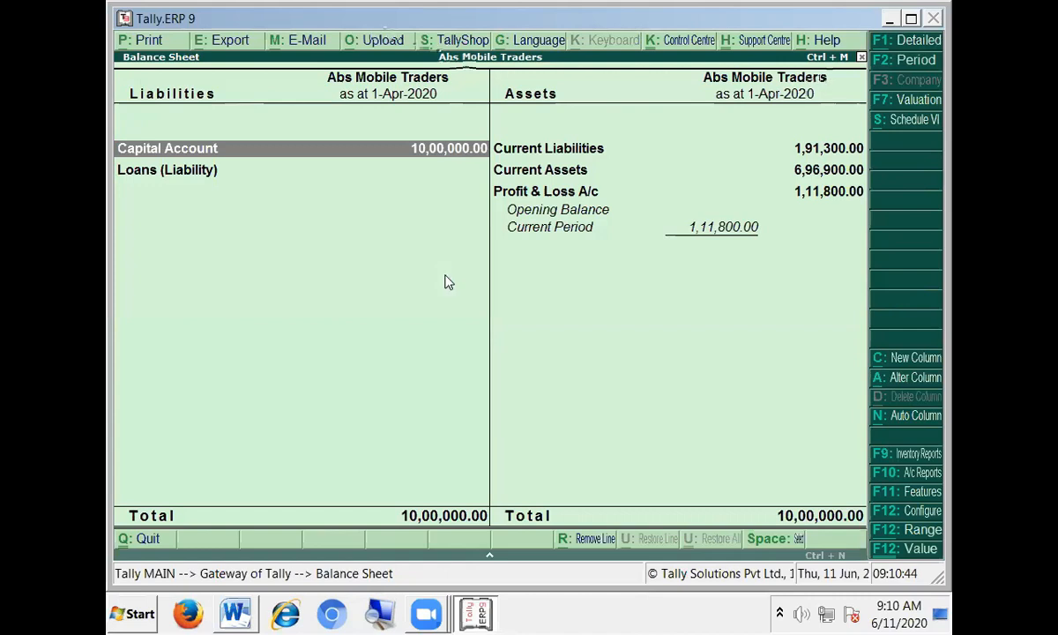
pyautogui.press('Escape')
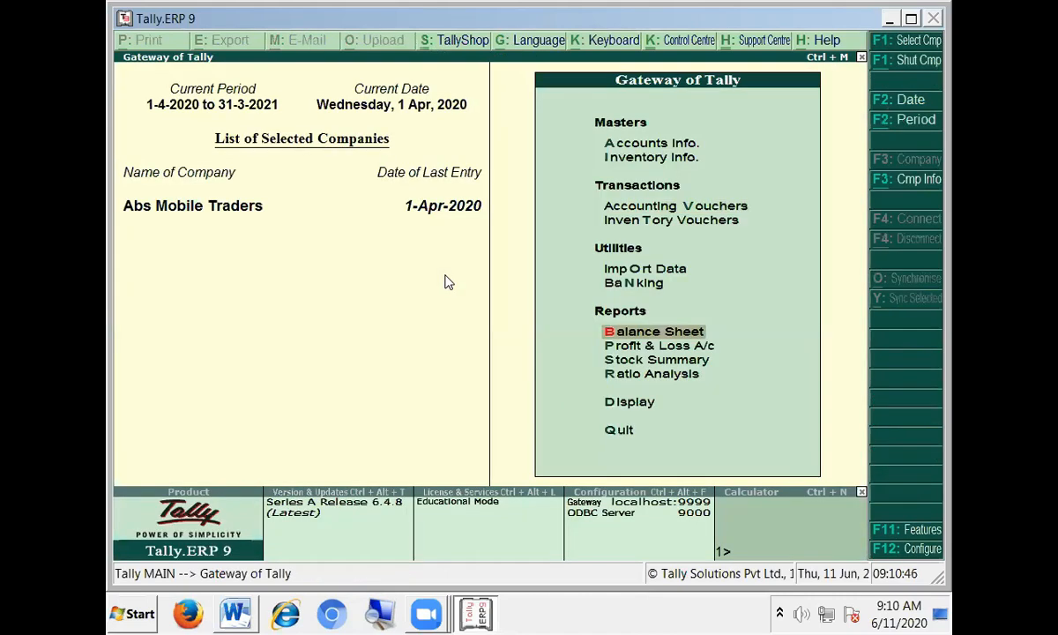
# - Review the list of existing ledgers available for single-ledger display
pyautogui.press('Home')
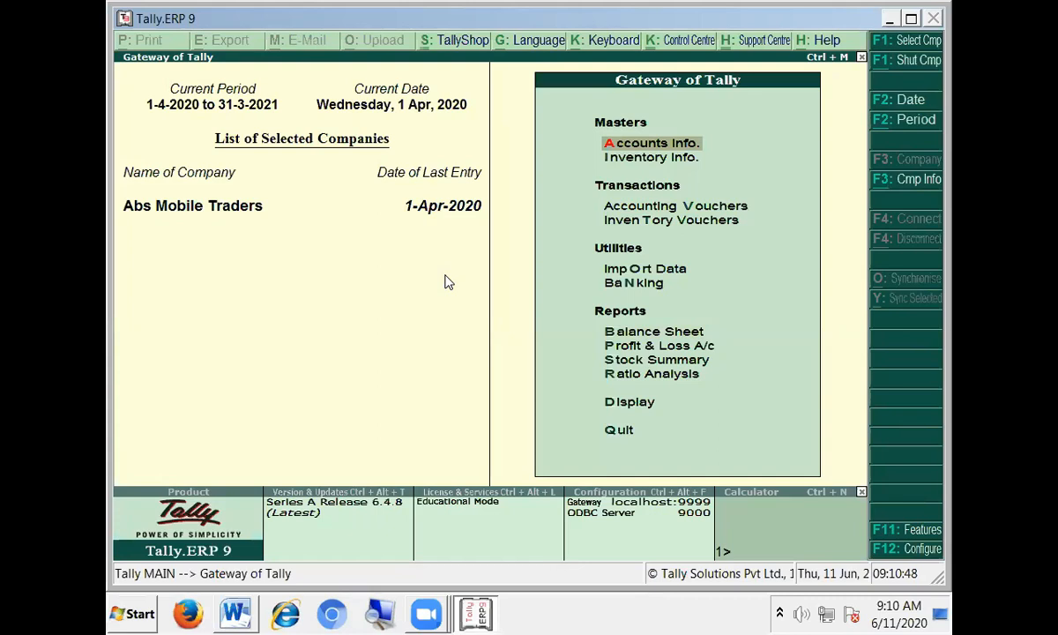
pyautogui.press('Return')
pyautogui.press('Down')
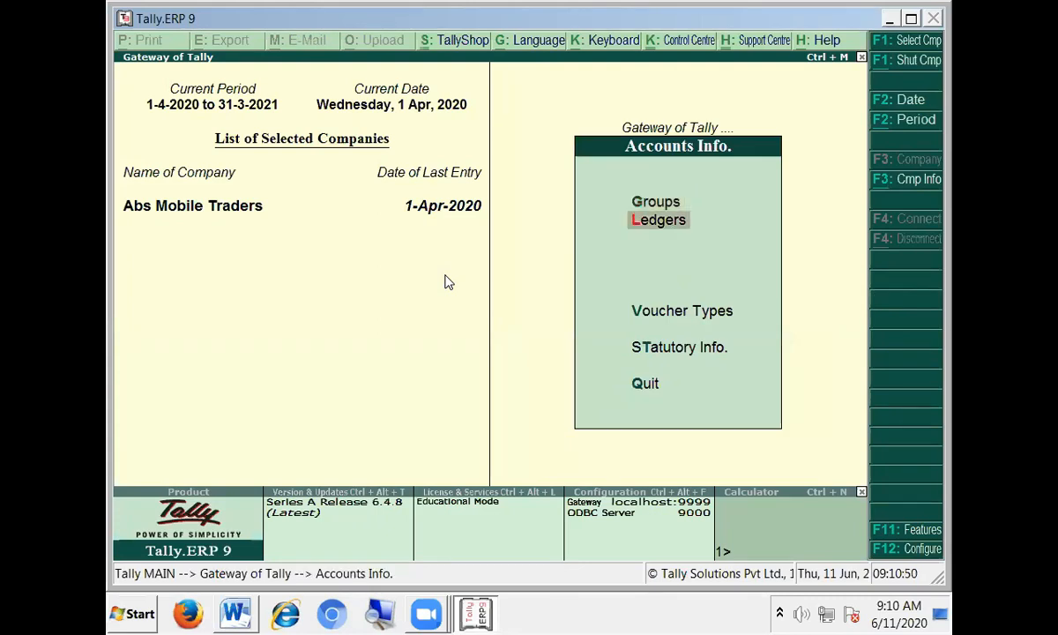
pyautogui.press('Return')
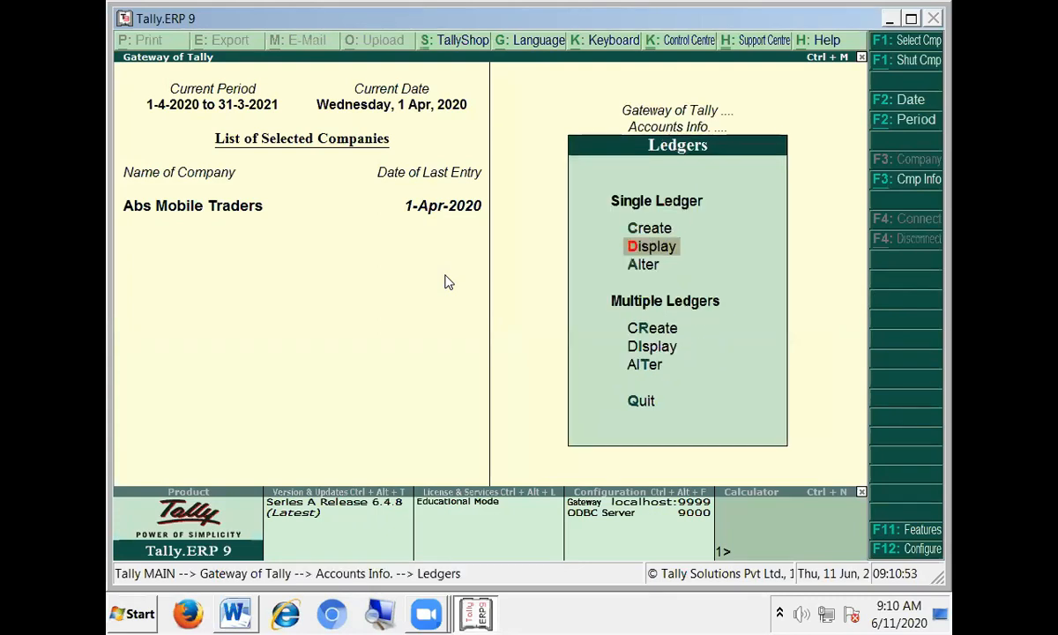
pyautogui.press('Return')
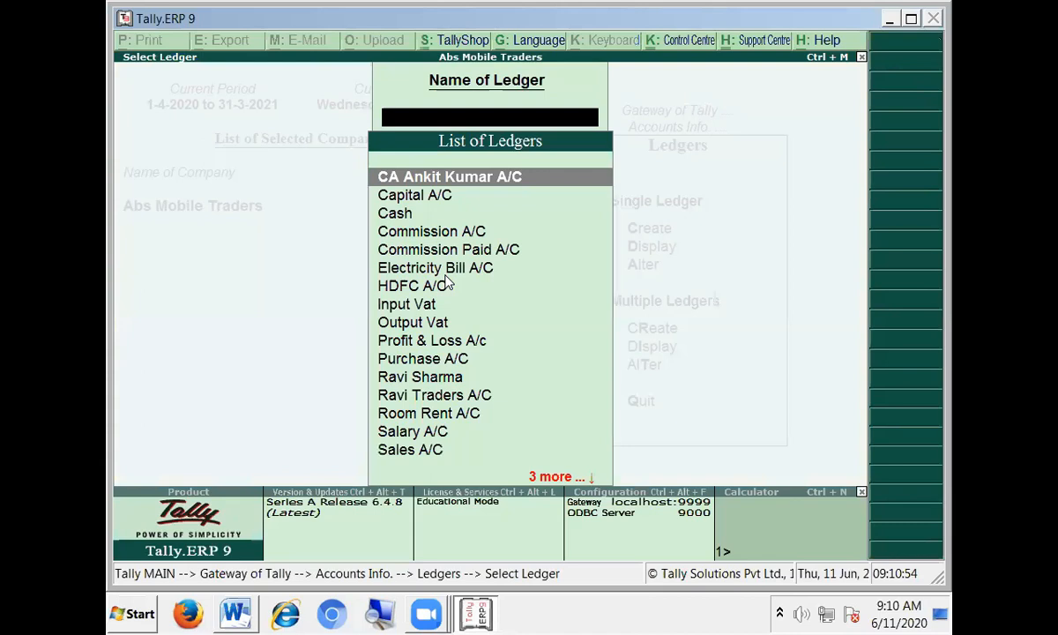
pyautogui.press('Escape')
pyautogui.press('Down')
pyautogui.press('Down')
pyautogui.press('Down')
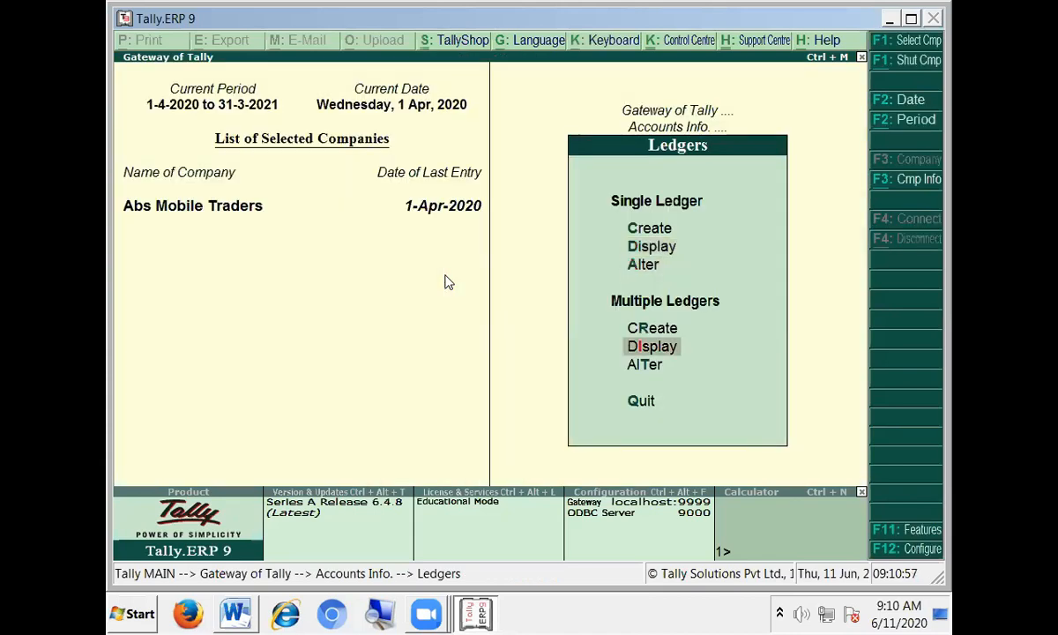
pyautogui.press('Return')
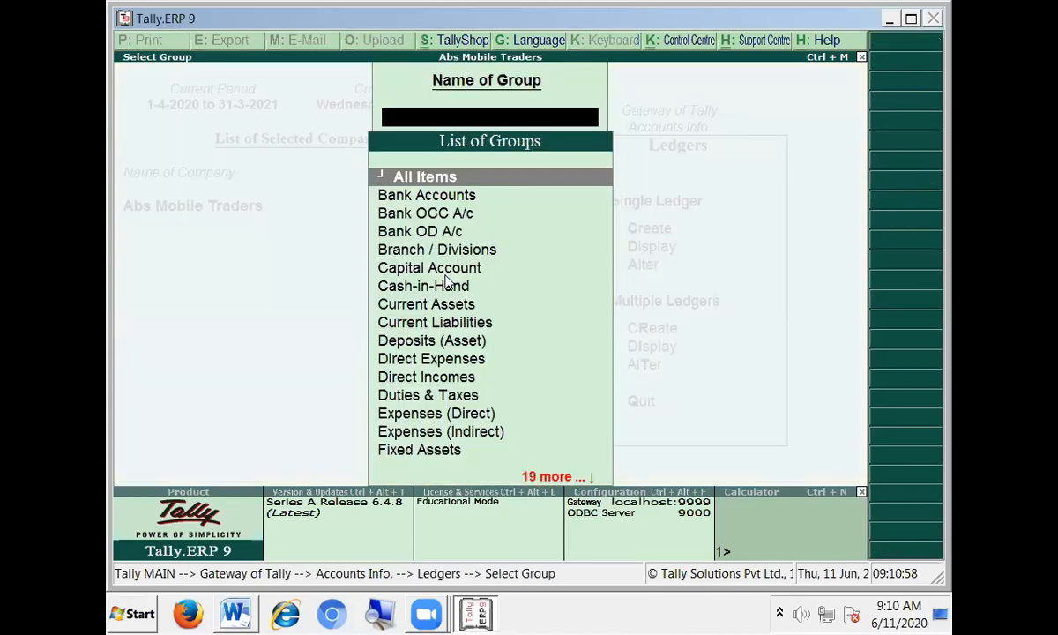
pyautogui.press('Down')
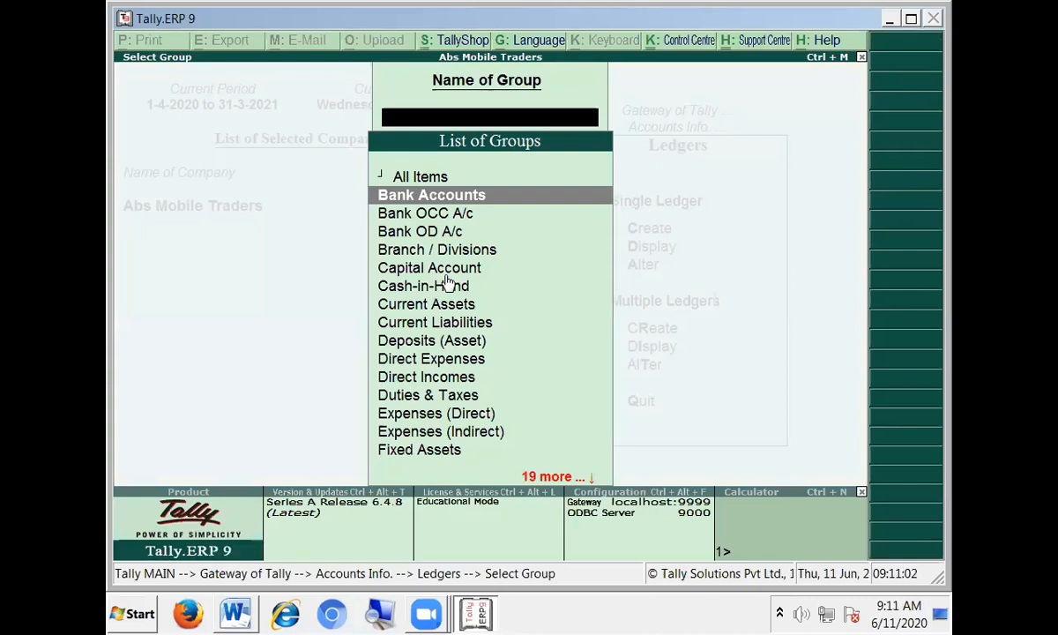
pyautogui.press('Escape')
pyautogui.press('Escape')
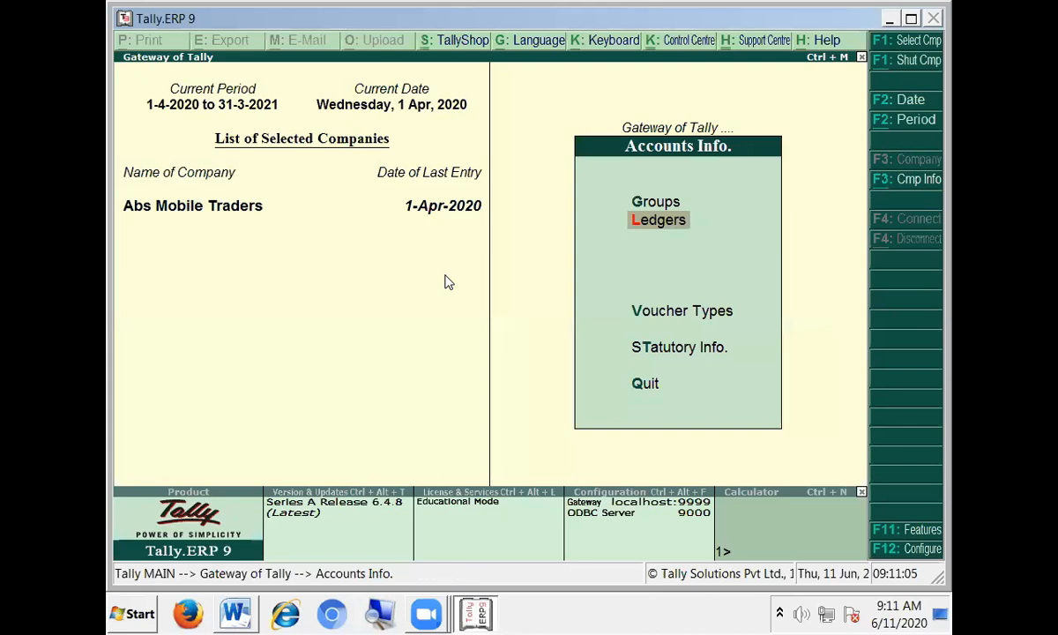
# - Display all ledgers under the Duties & Taxes group and check the Input Vat and Output Vat ledgers
pyautogui.press('Return')
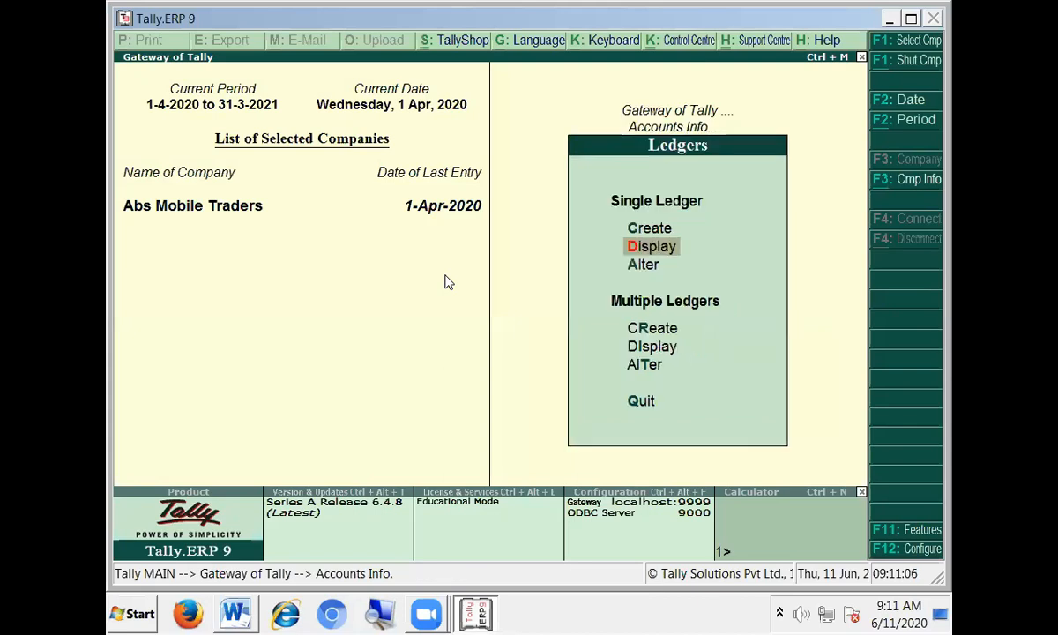
pyautogui.press('Return')
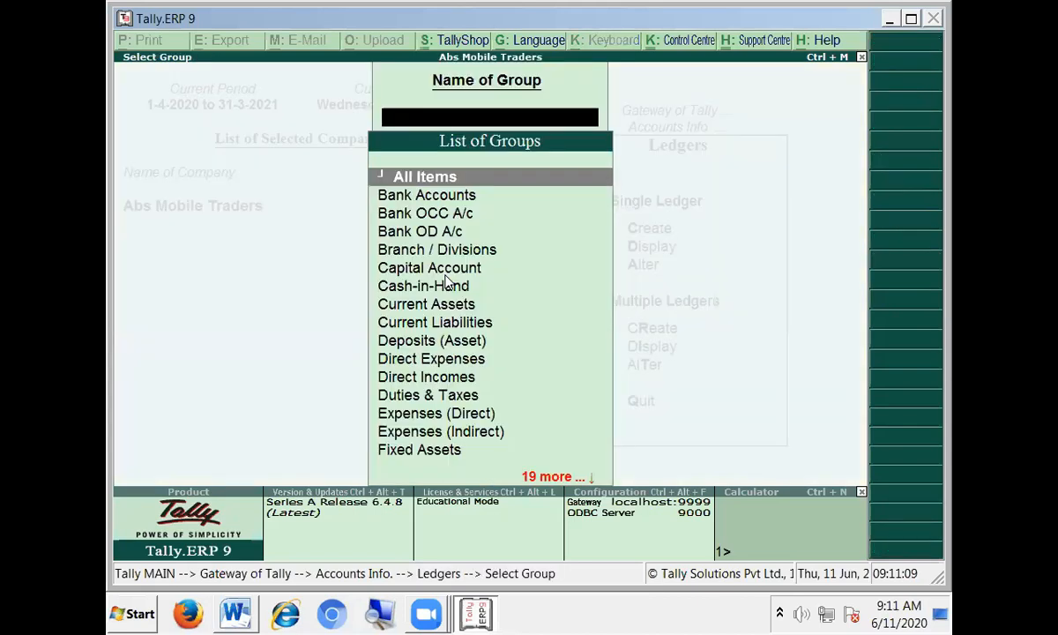
pyautogui.write('Dut')
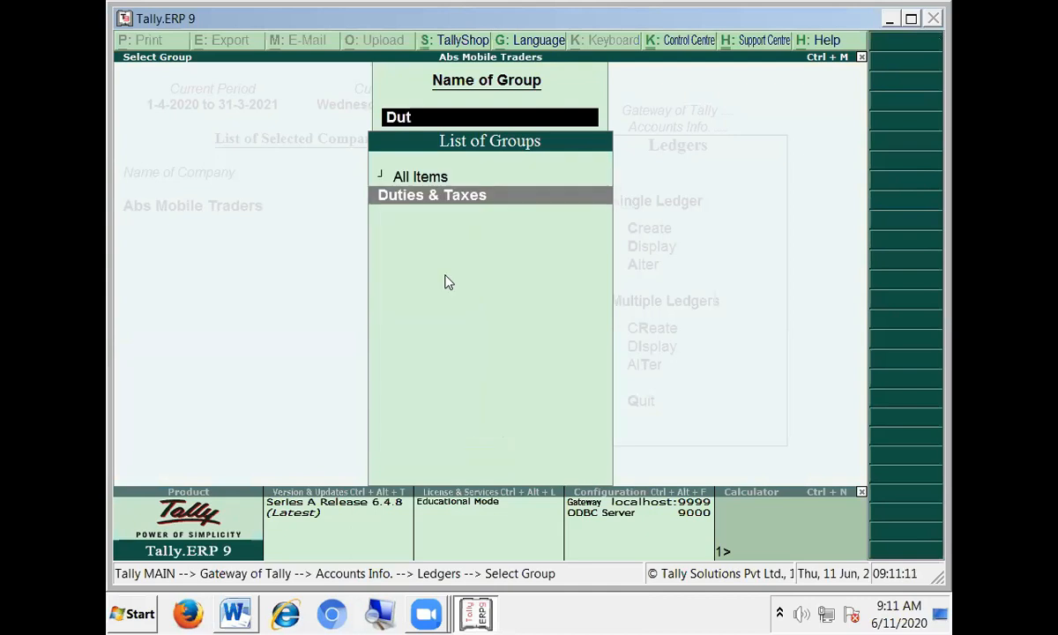
pyautogui.press('Return')
pyautogui.press('Down')
pyautogui.press('Up')
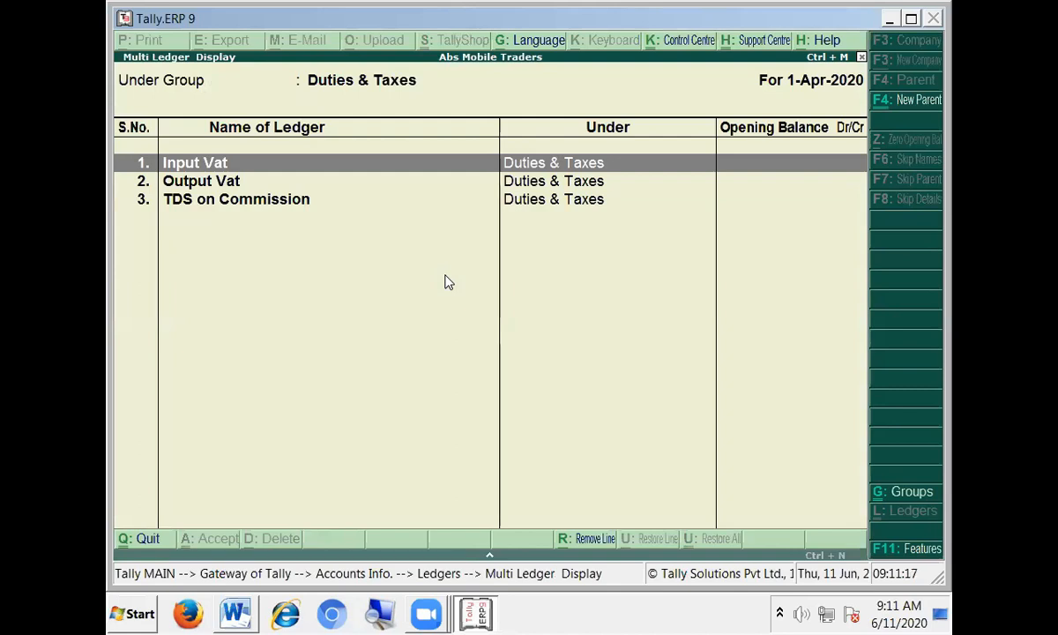
pyautogui.press('Down')
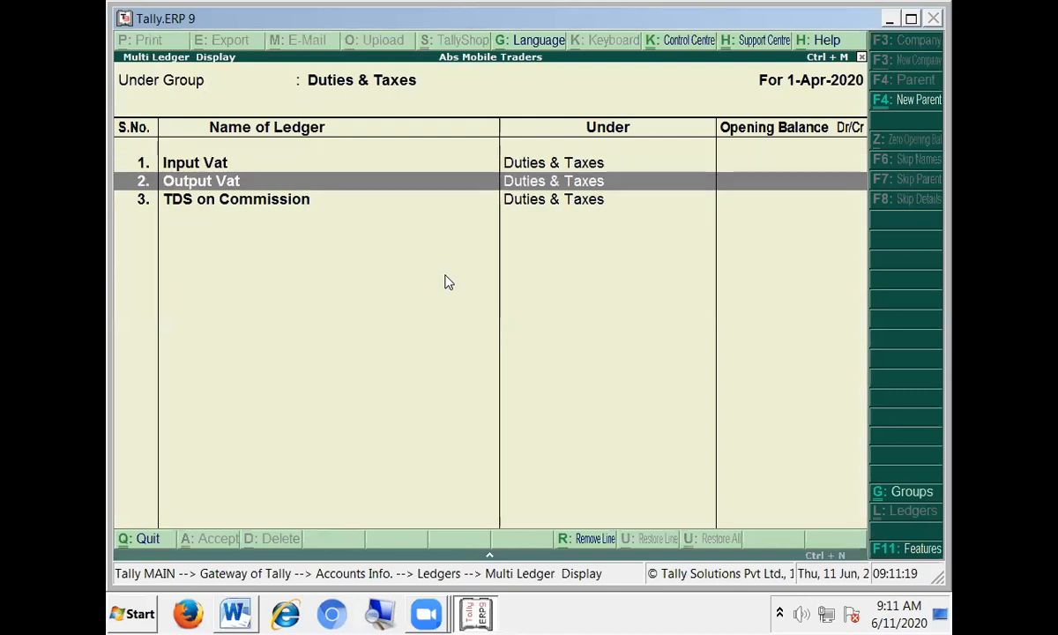
pyautogui.press('Escape')
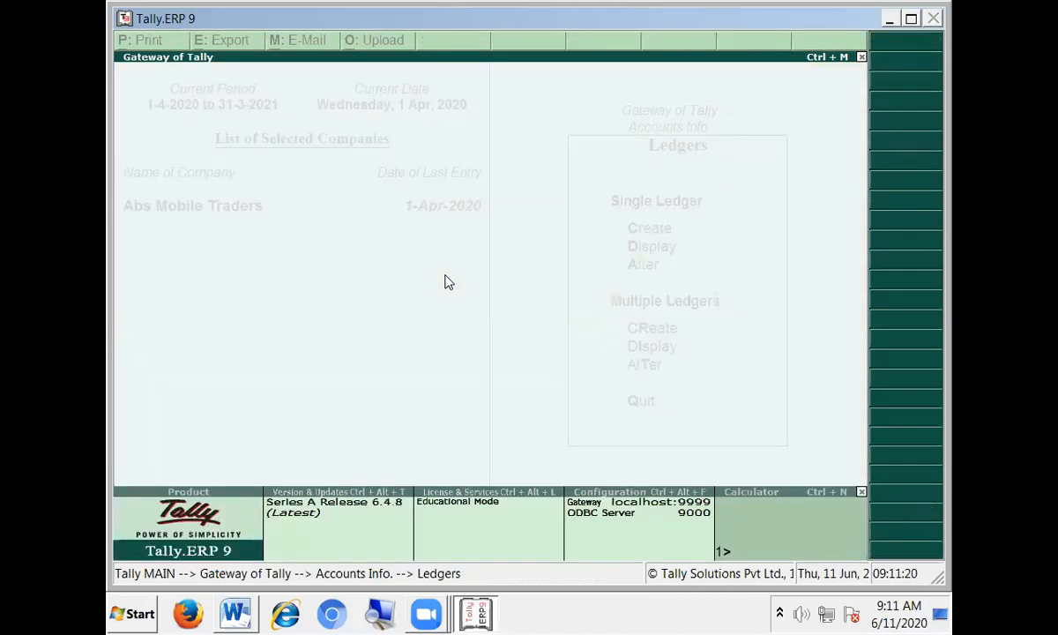
pyautogui.press('Escape')
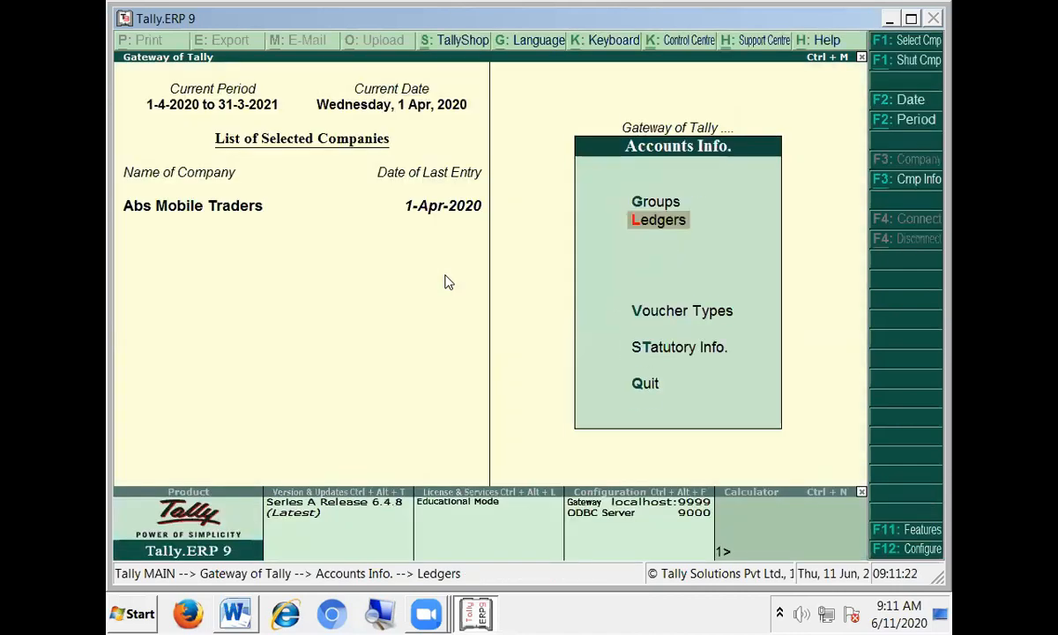
pyautogui.press('Escape')
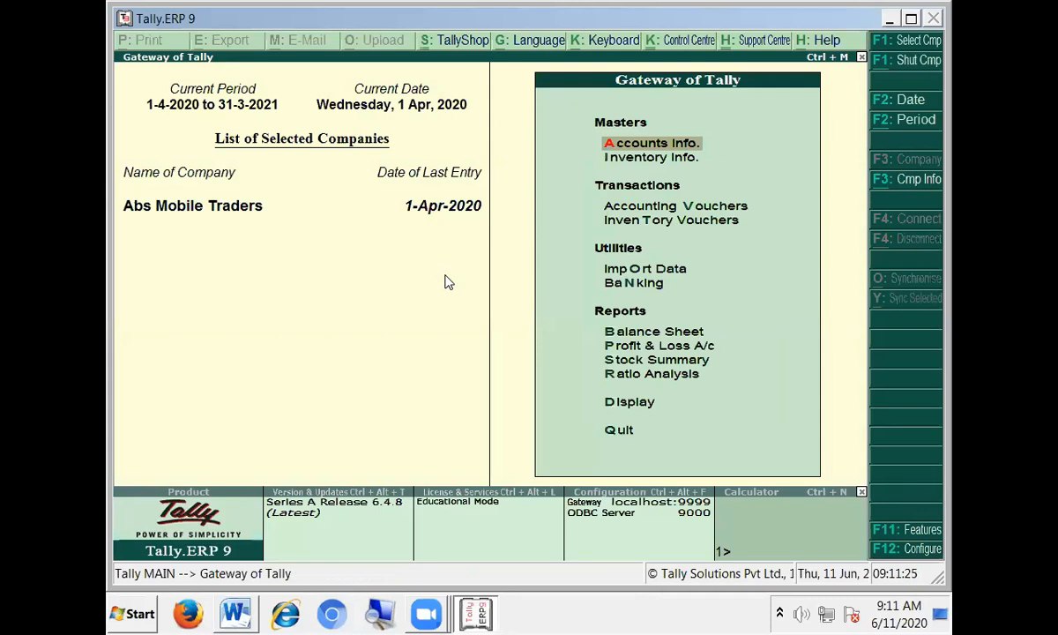
# - Check which stock groups already exist in the inventory masters
pyautogui.press('i')
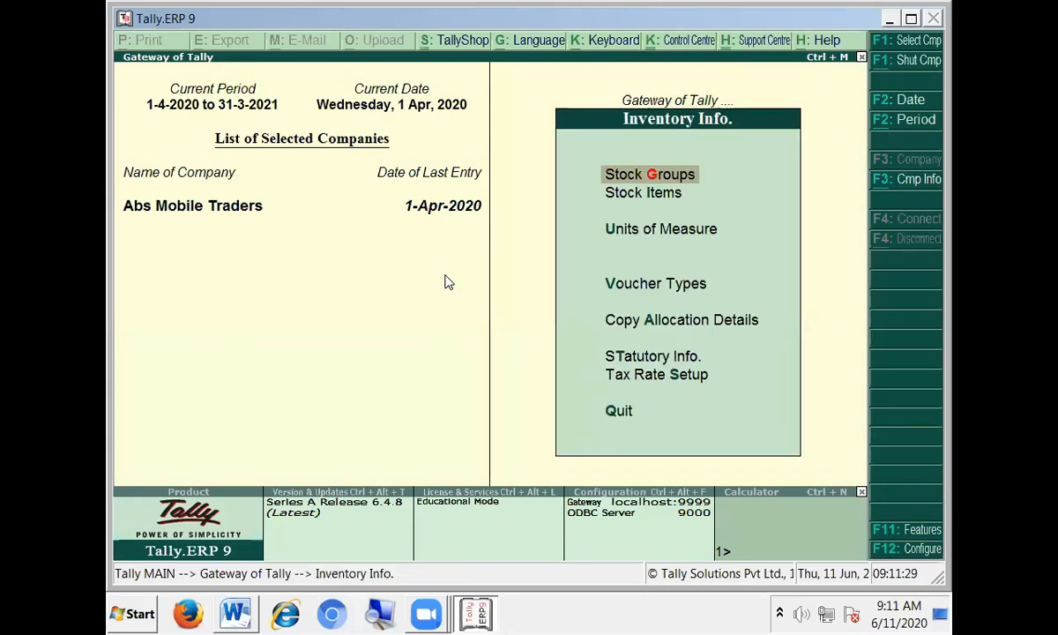
pyautogui.press('g')
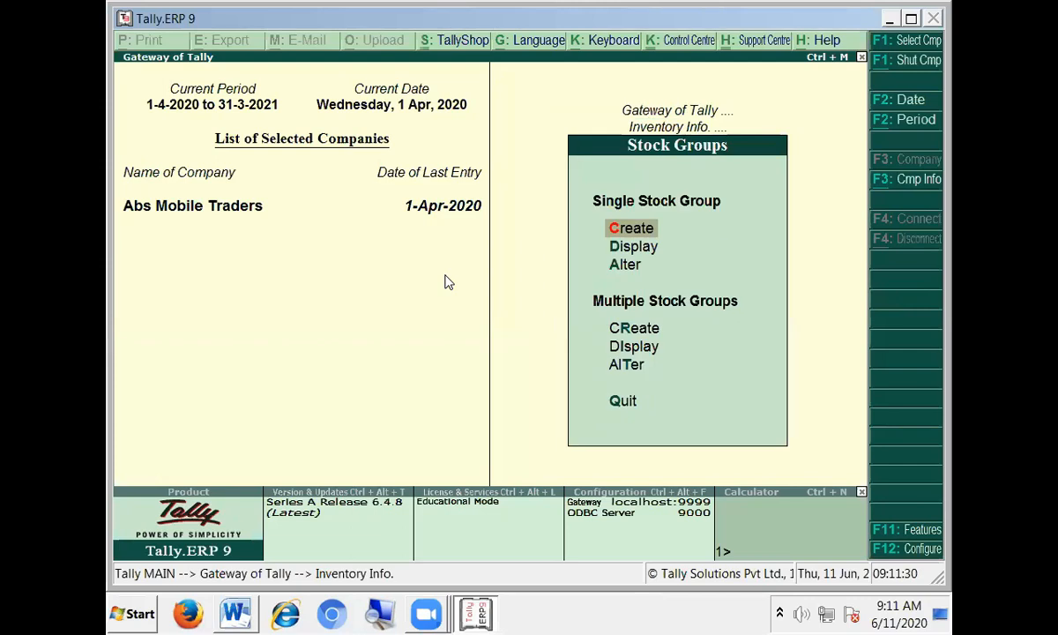
pyautogui.press('a')
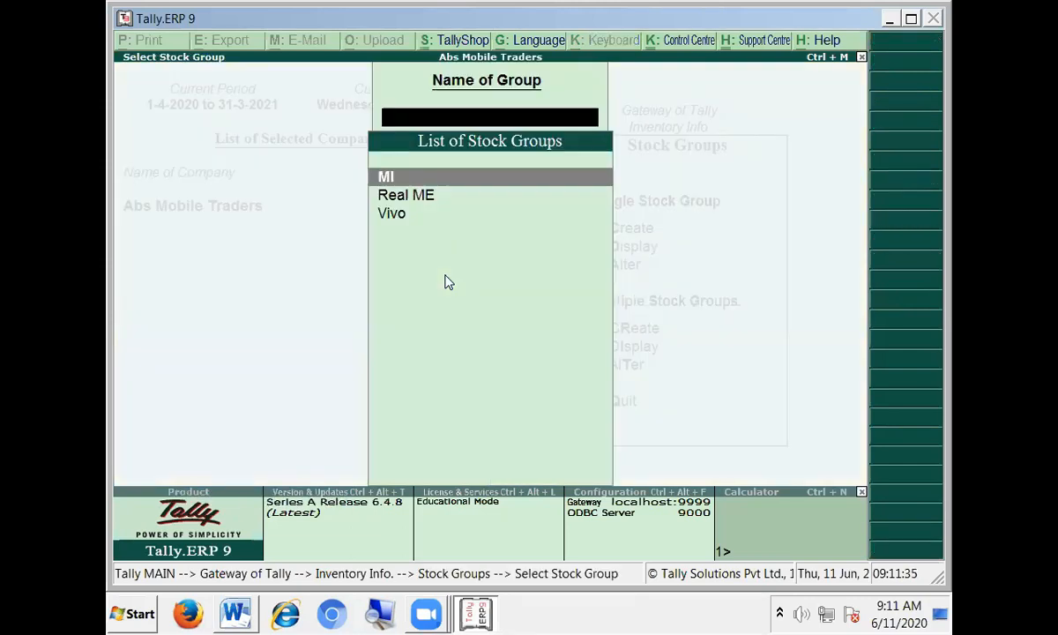
pyautogui.press('Escape')
# - Start a new stock group named Nokia under Primary, leaving quantity addition and TDS details at No
pyautogui.press('Up')
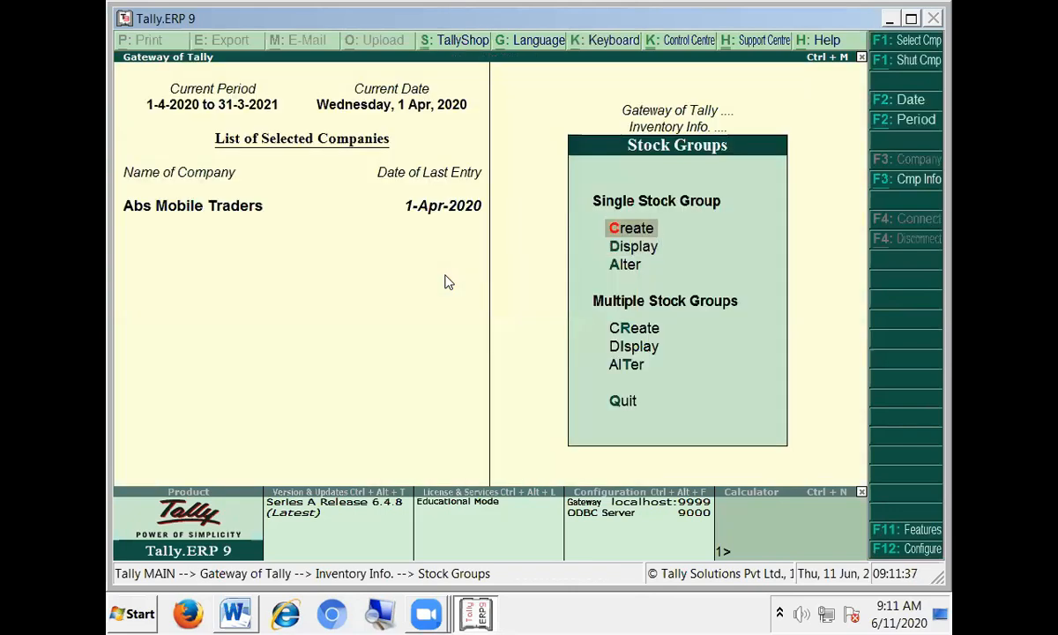
pyautogui.press('Return')
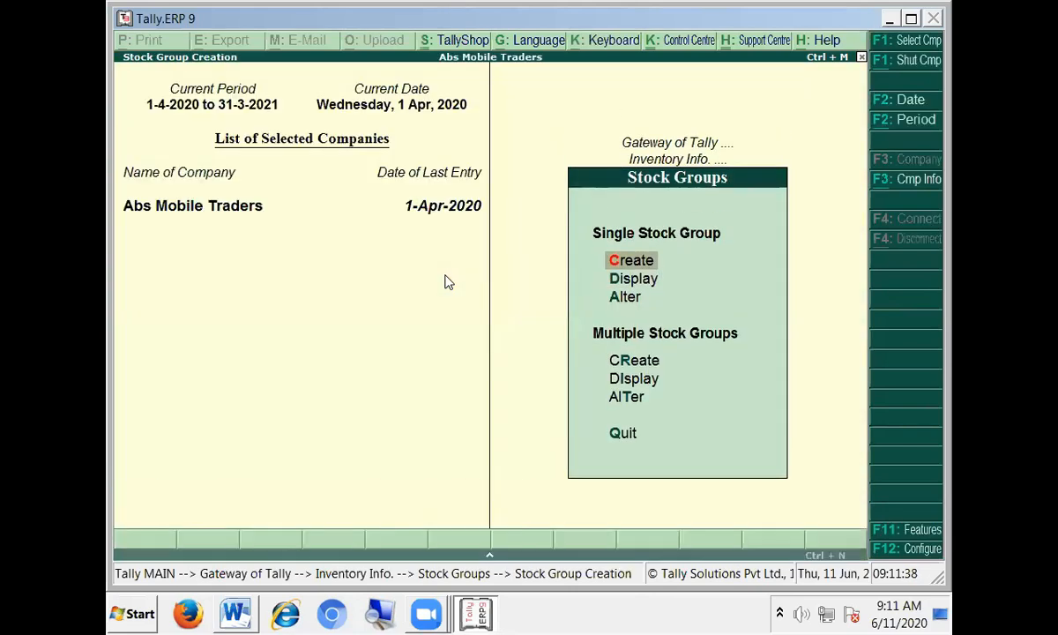
pyautogui.write('Noki')
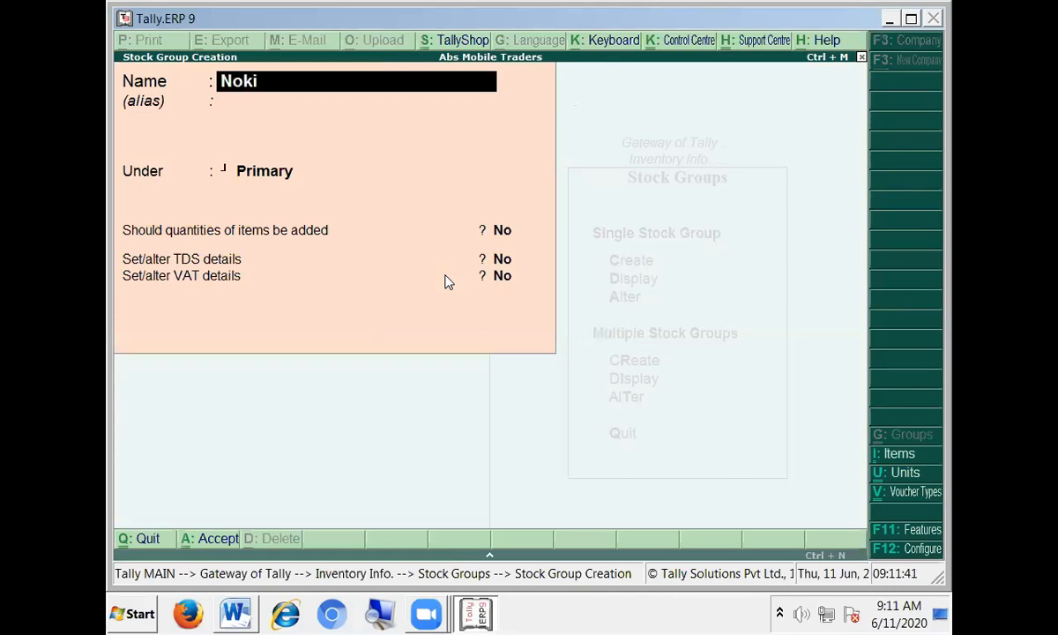
pyautogui.write('a')
pyautogui.press('Return')
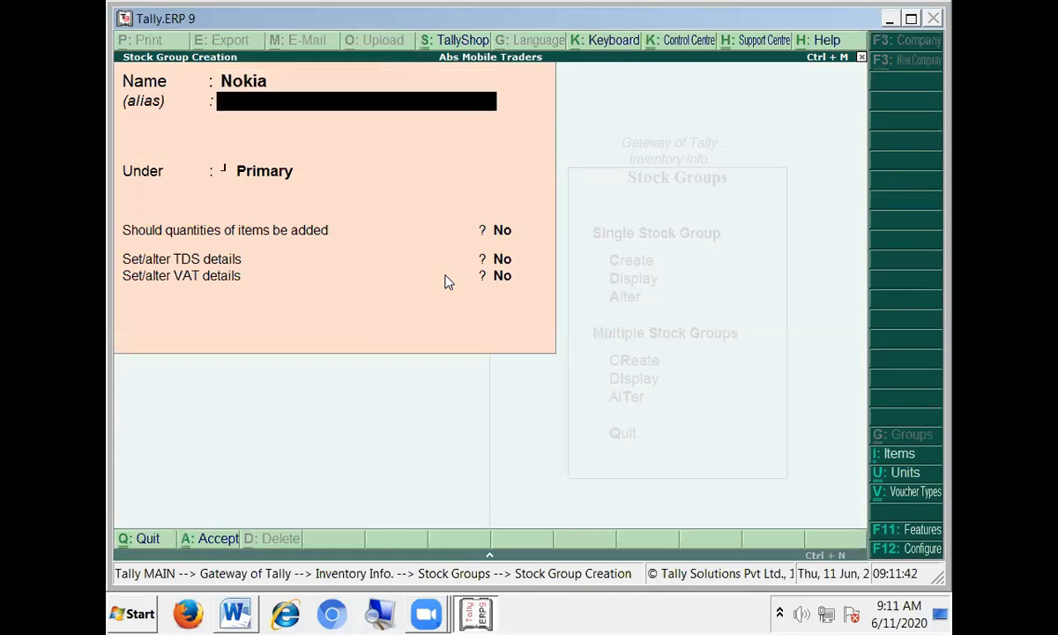
pyautogui.press('Return')
pyautogui.press('Return')
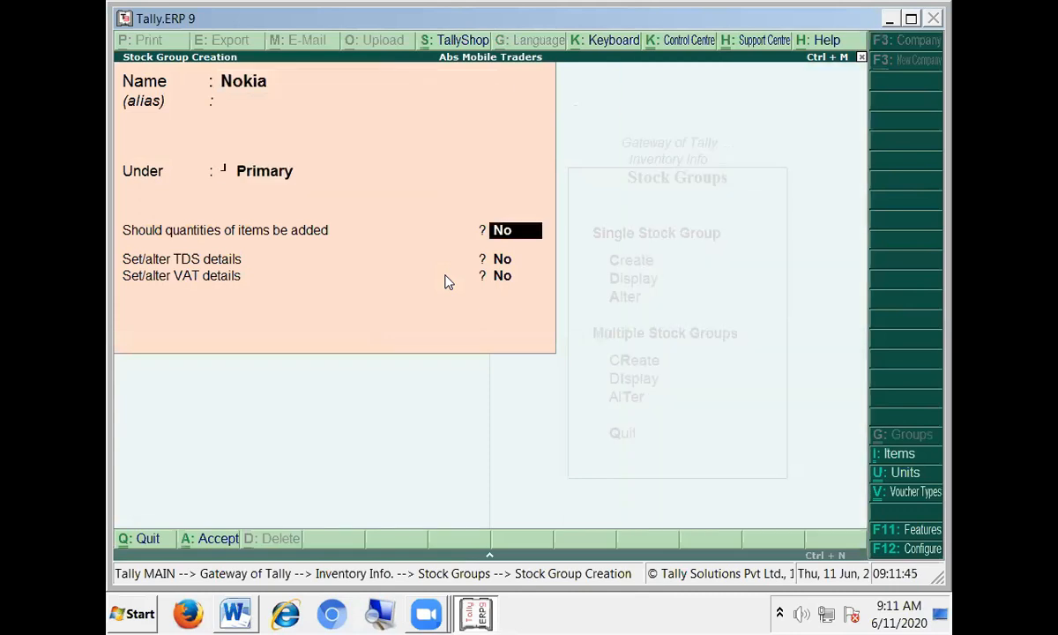
pyautogui.press('Return')
pyautogui.press('Return')
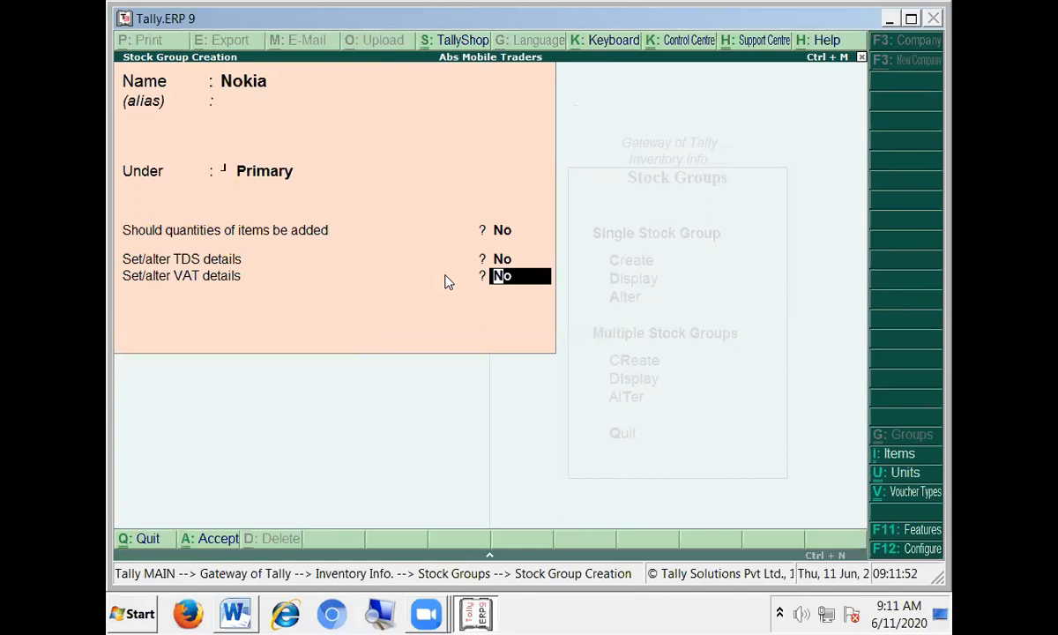
# - Enable VAT details for the Nokia stock group with a 4% tax rate and save the group
pyautogui.write('y')
pyautogui.press('Return')
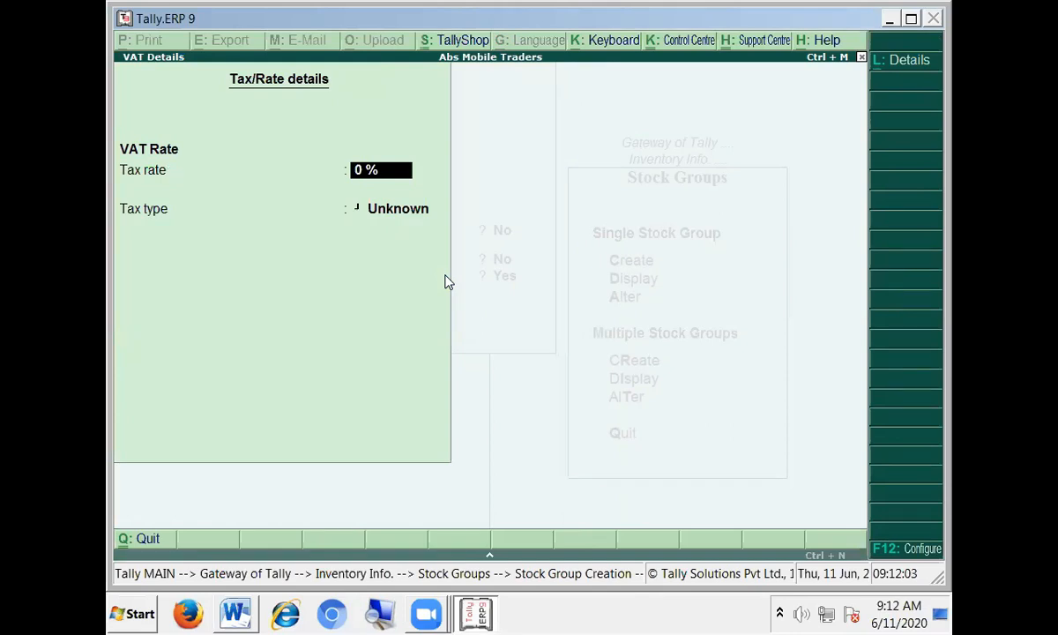
pyautogui.write('4')
pyautogui.press('Return')
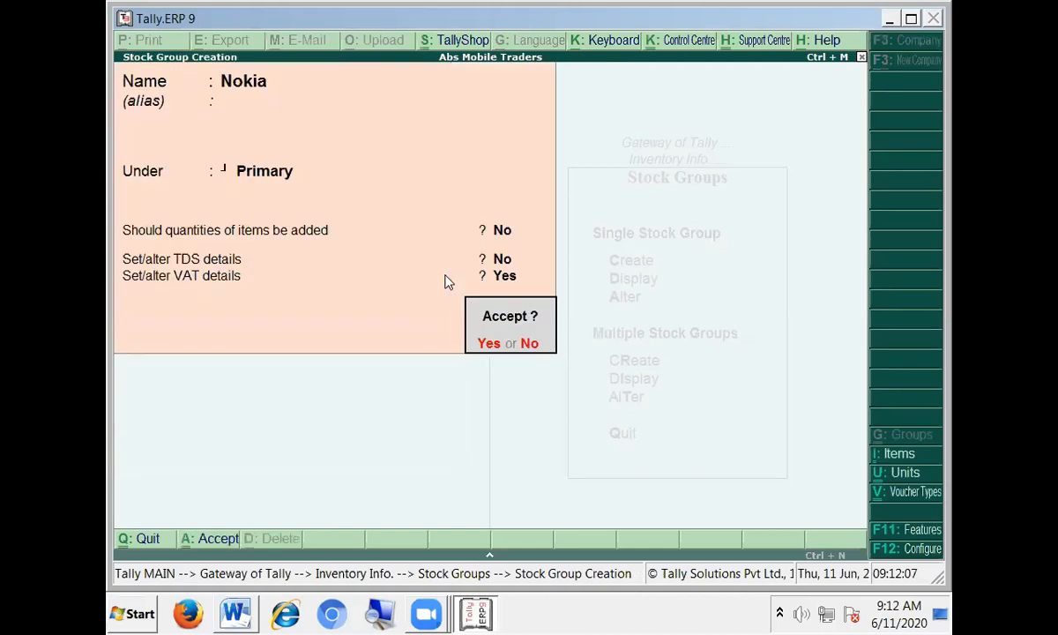
pyautogui.press('Return')
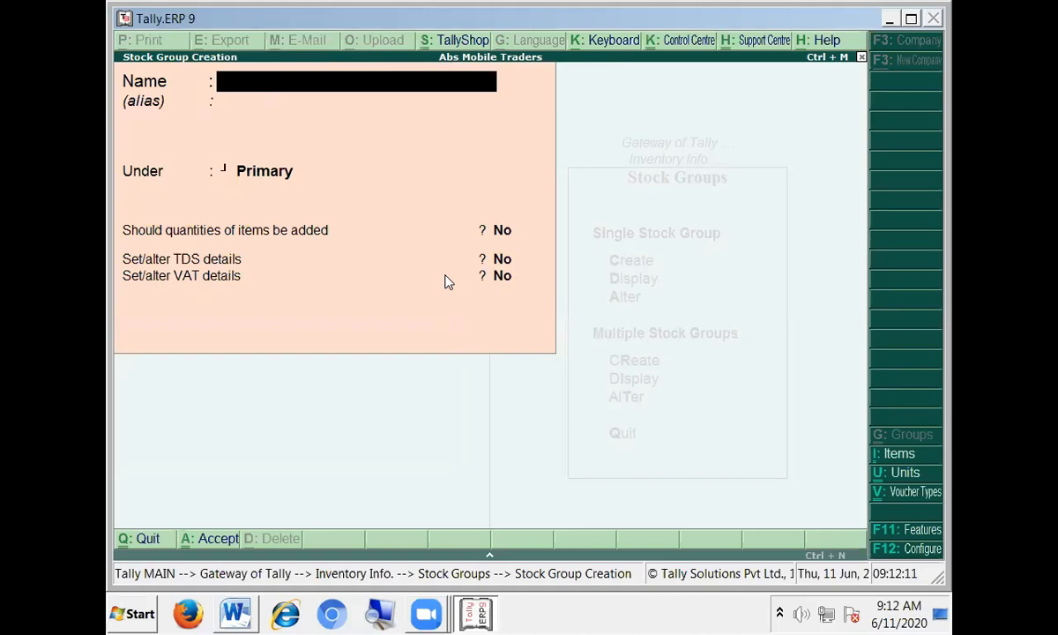
# - Enter another stock group named Oil under Primary, leaving quantity addition and TDS details at No
pyautogui.write('Oil')
pyautogui.press('Return')
pyautogui.press('Return')
pyautogui.press('Return')
pyautogui.press('Return')
# - Enable VAT details for the Oil stock group with a 4% tax rate, save it, and finish creating groups
pyautogui.write('y')
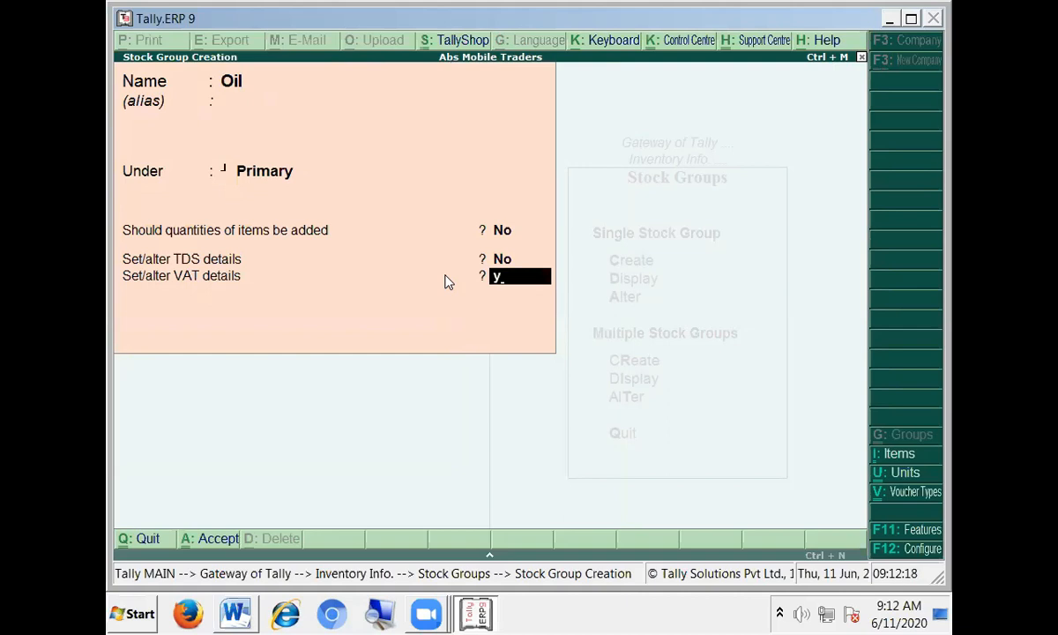
pyautogui.press('Return')
pyautogui.write('4')
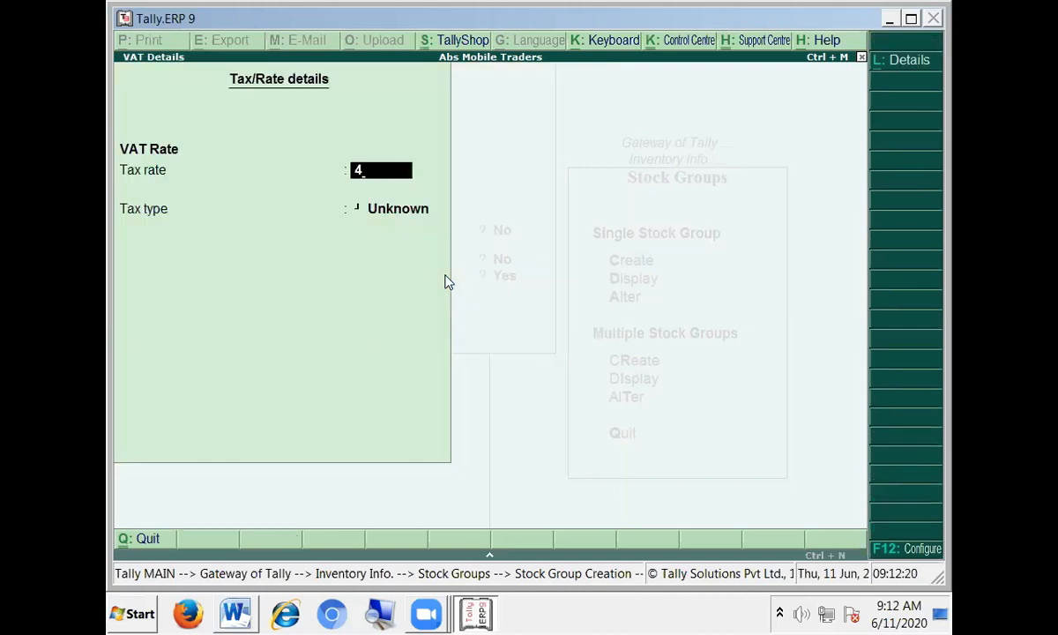
pyautogui.press('Return')
pyautogui.press('Return')
pyautogui.press('Return')
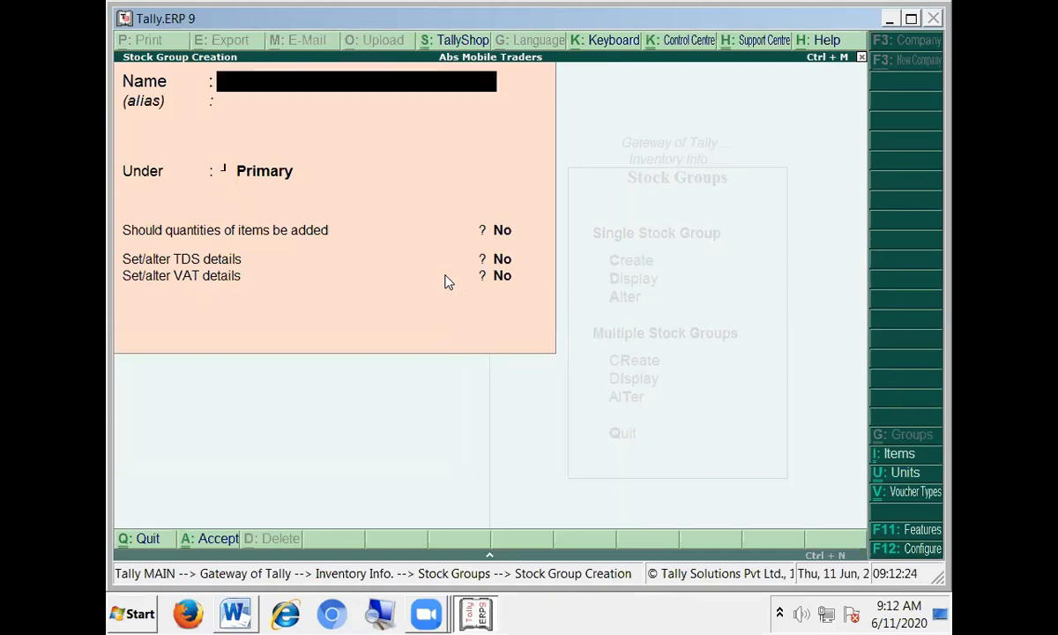
pyautogui.press('Escape')
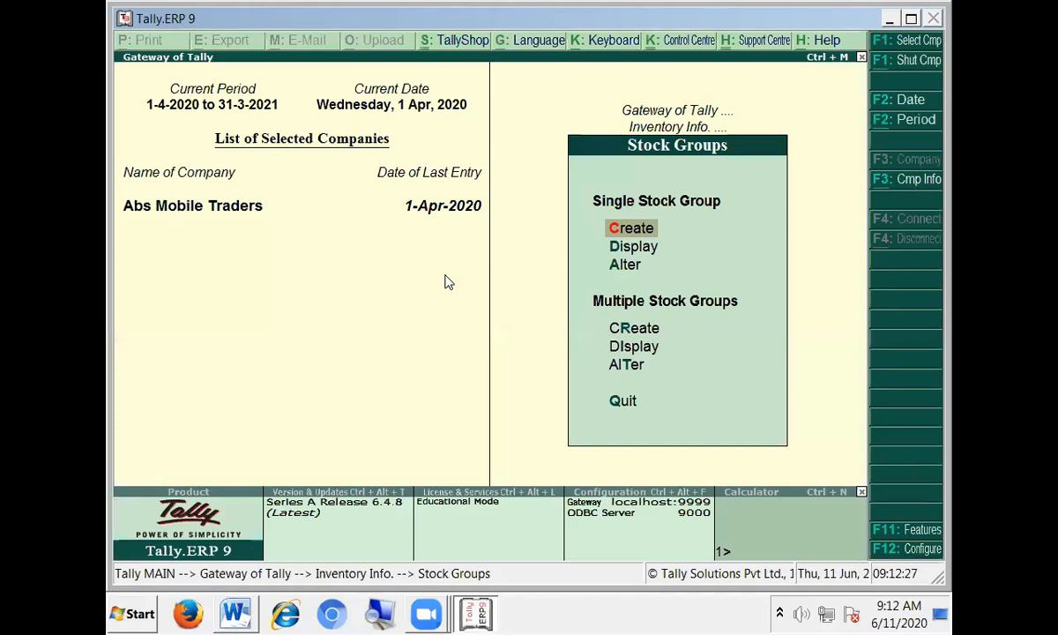
# - Start creating a single stock item and name it 1600
pyautogui.press('Escape')
pyautogui.press('Down')
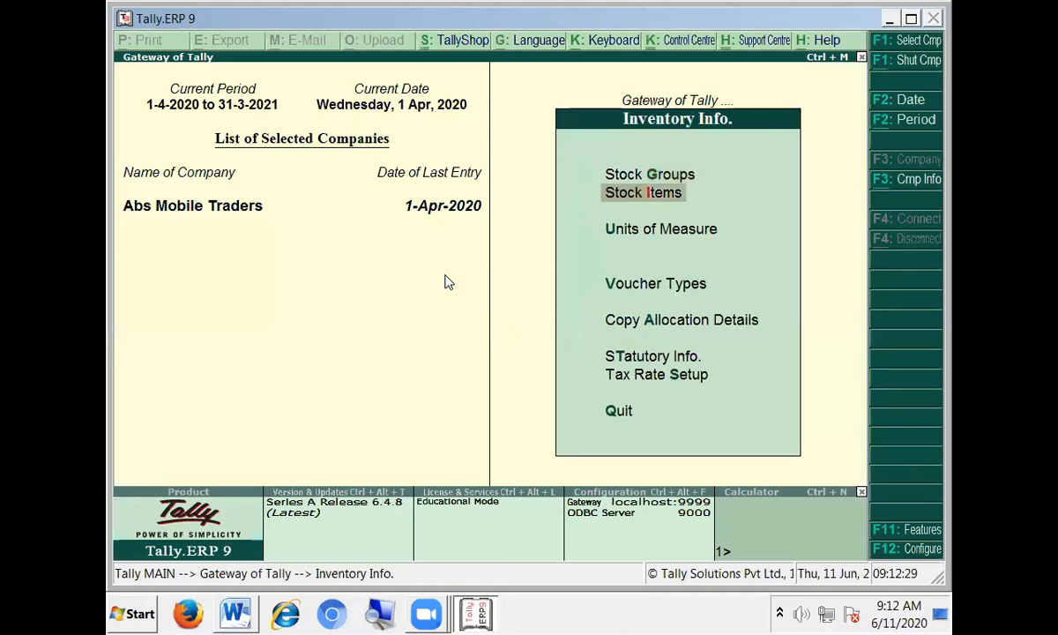
pyautogui.press('Return')
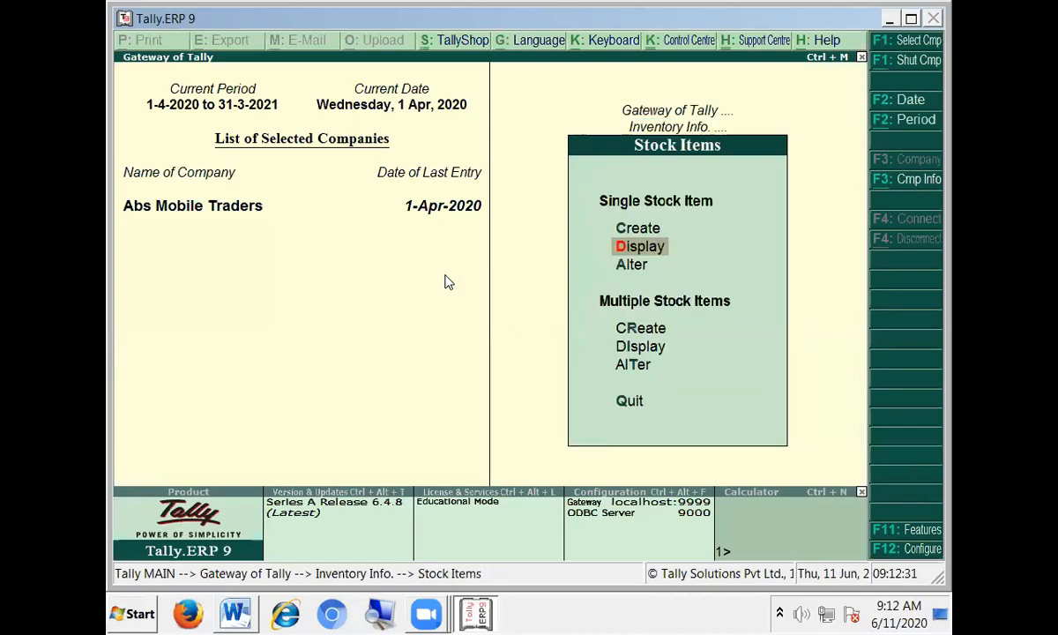
pyautogui.press('Up')
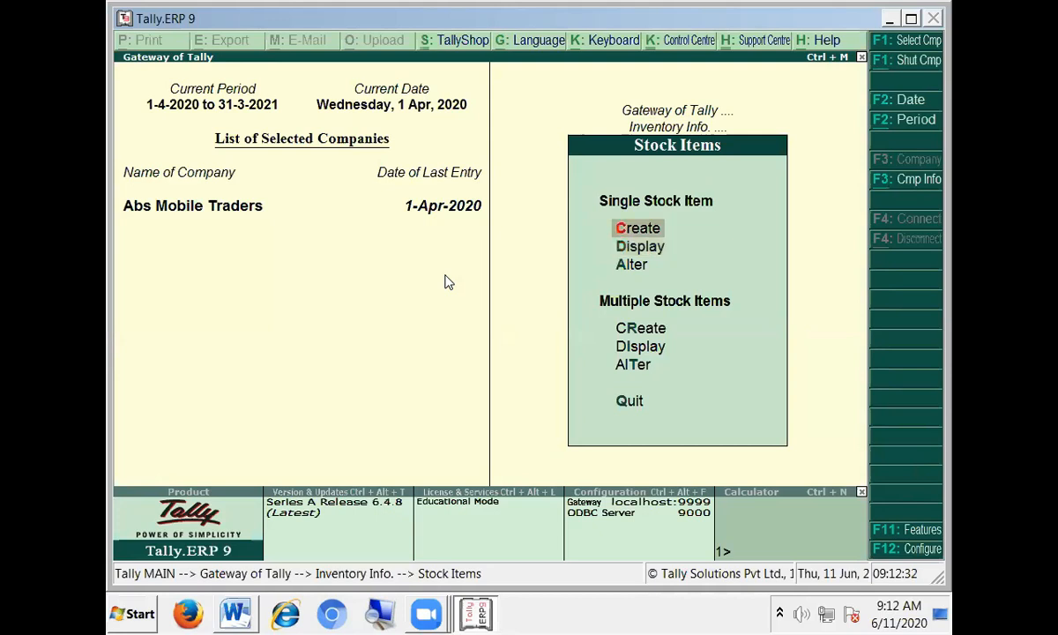
pyautogui.press('Return')
pyautogui.write('1600')
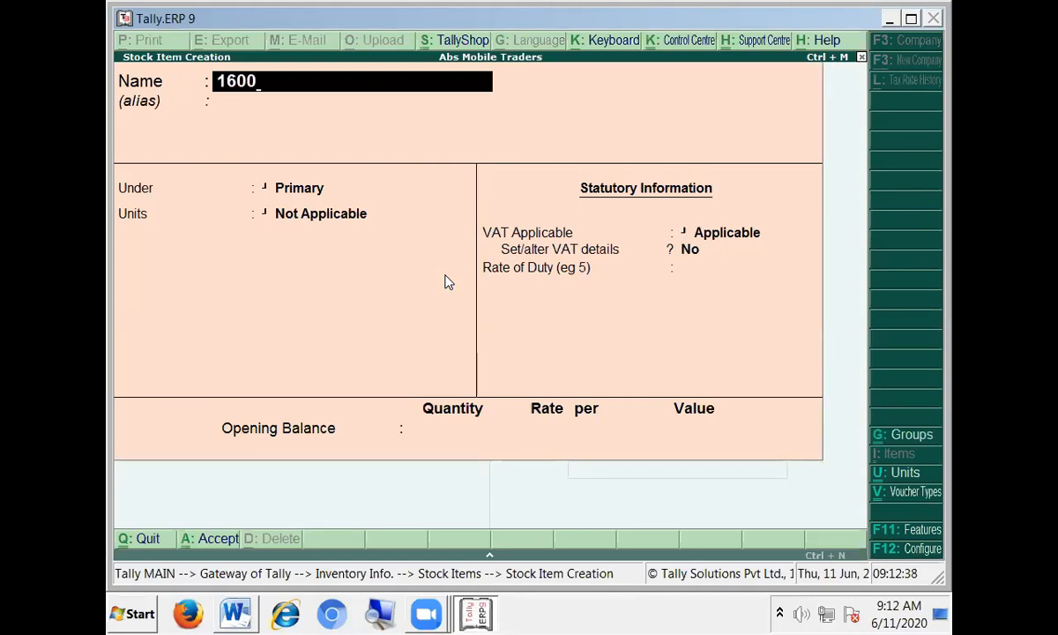
# - Place stock item 1600 under the Nokia group with PCS as its unit
pyautogui.press('Return')
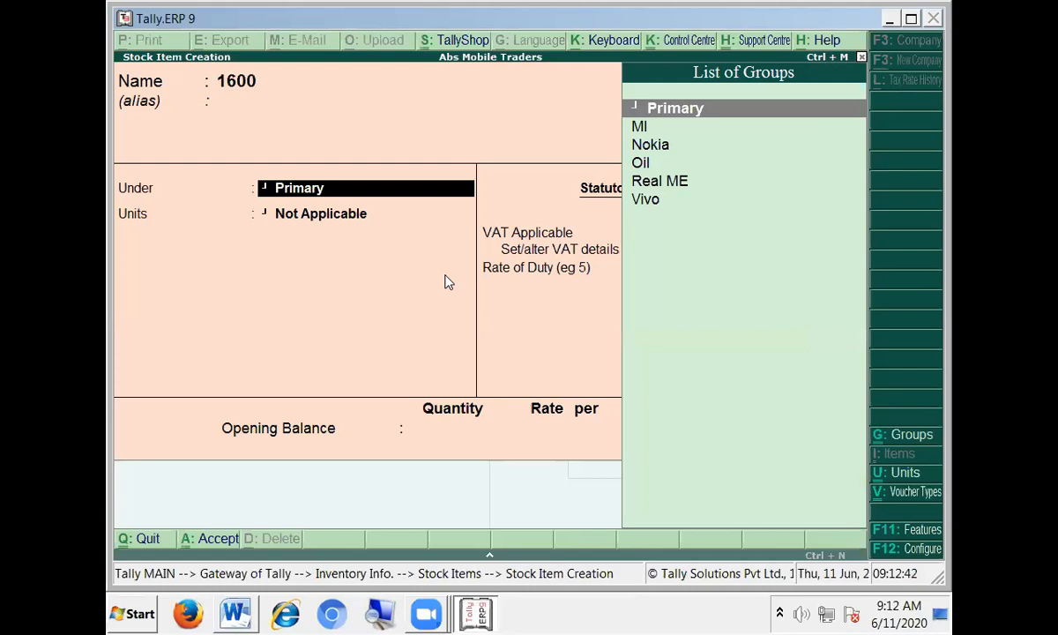
pyautogui.press('Down')
pyautogui.press('Down')
pyautogui.press('Down')
pyautogui.press('Down')
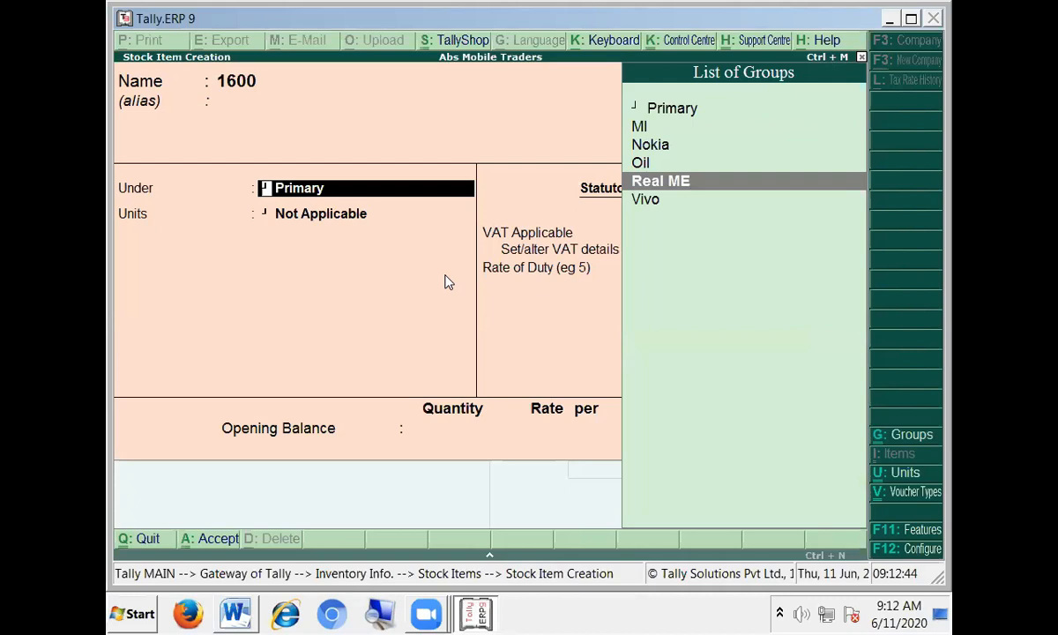
pyautogui.press('Up')
pyautogui.press('Up')
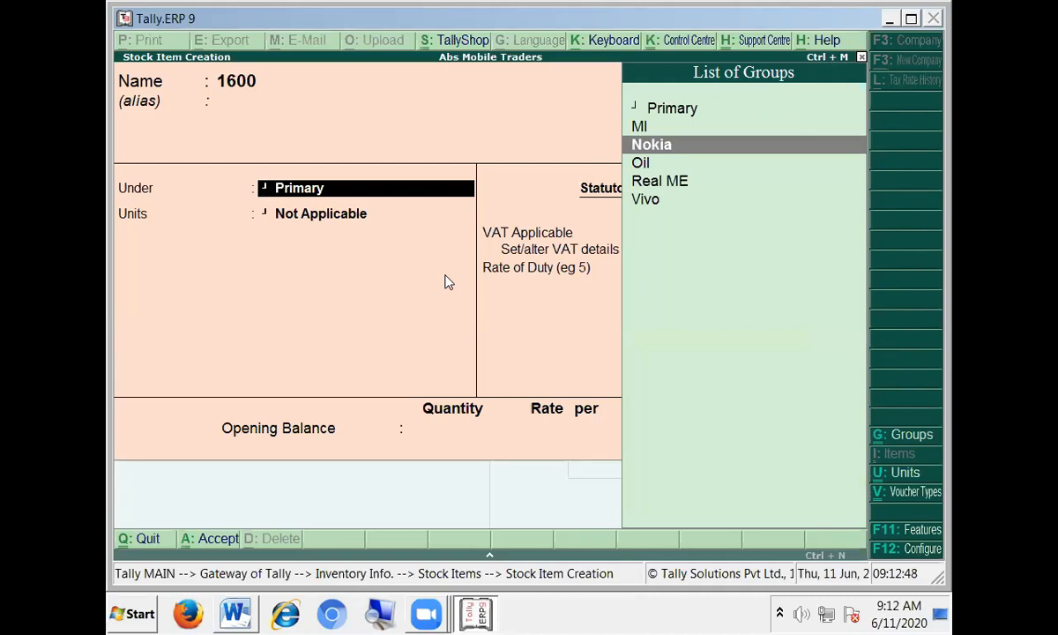
pyautogui.press('Return')
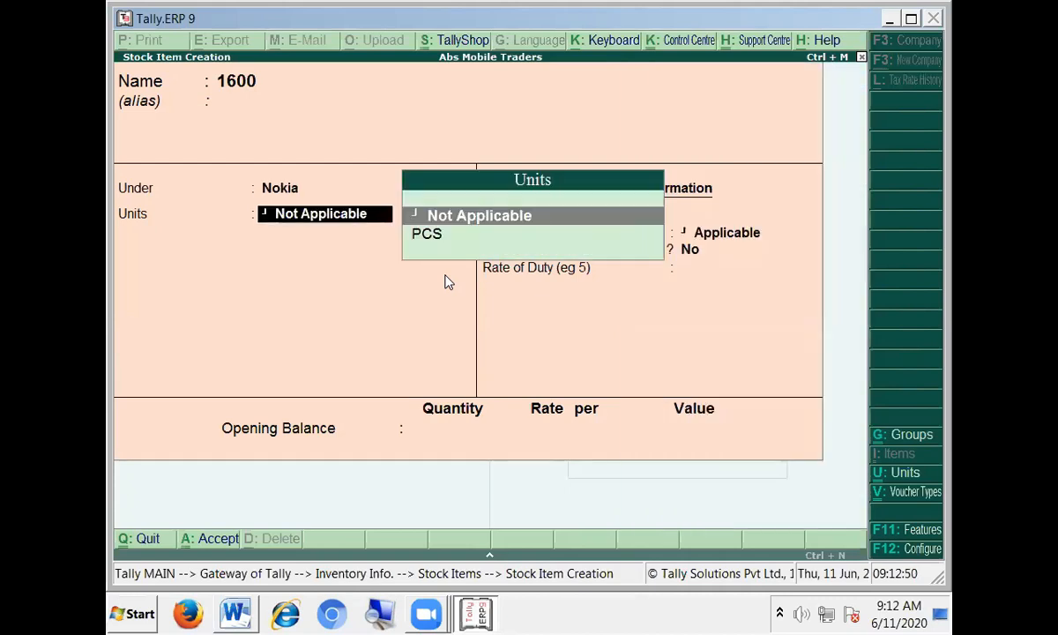
pyautogui.press('Down')
pyautogui.press('Return')
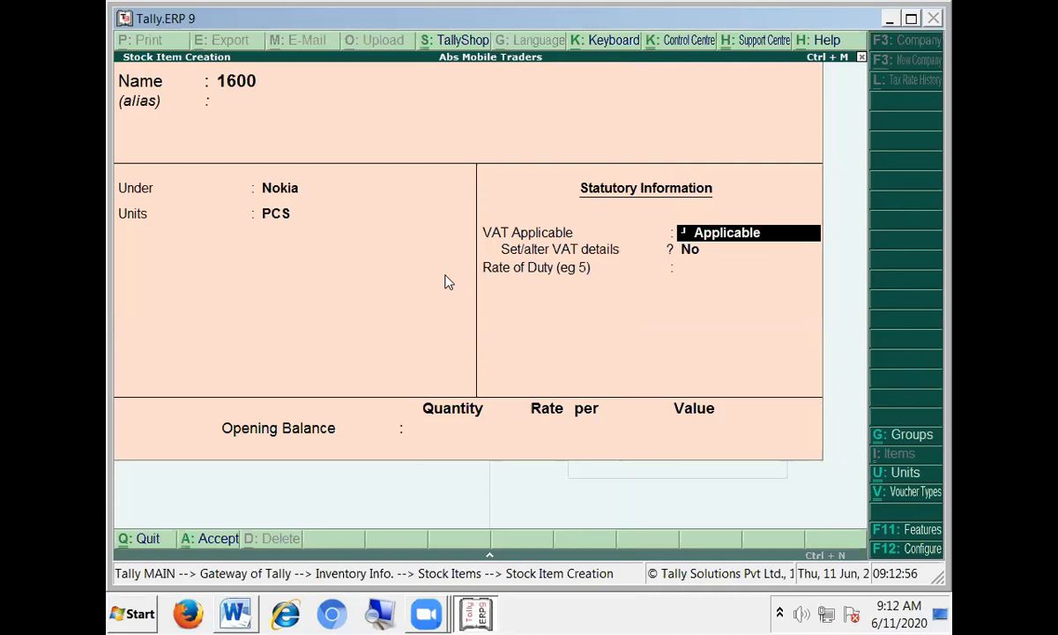
# - Enable VAT details for stock item 1600 with a 4% tax rate and save the item
pyautogui.press('Return')
pyautogui.write('y')
pyautogui.press('Return')
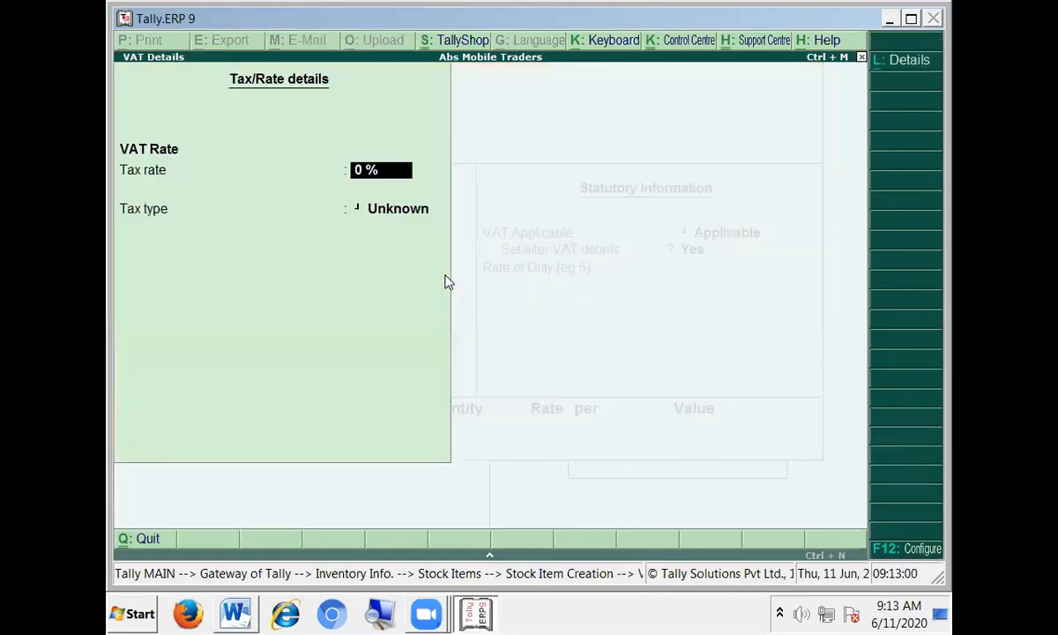
pyautogui.write('4')
pyautogui.press('Return')
pyautogui.press('Return')
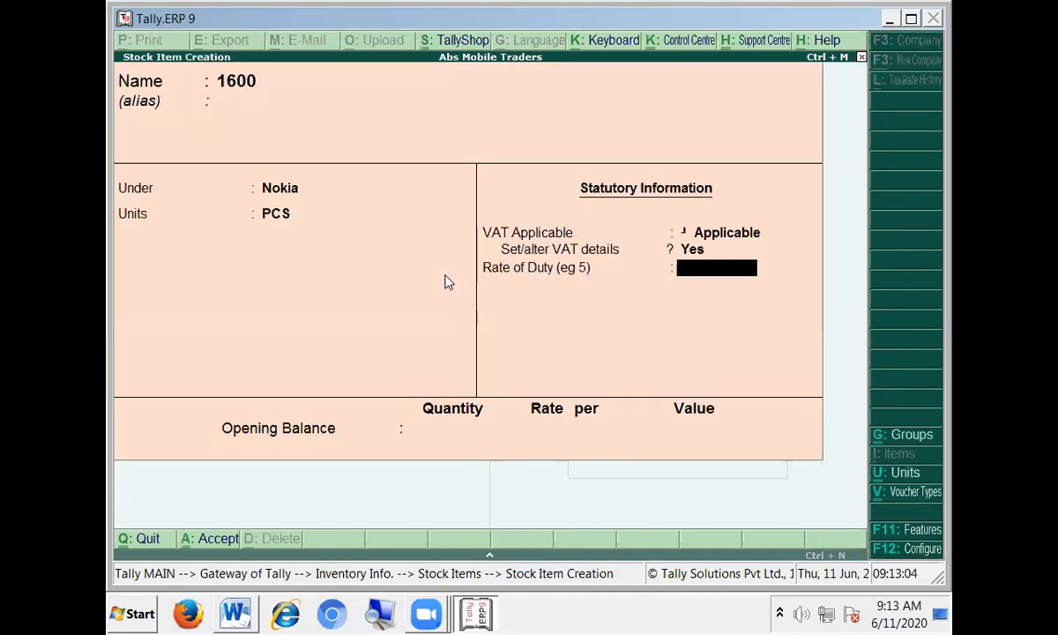
pyautogui.press('Return')
pyautogui.press('Return')
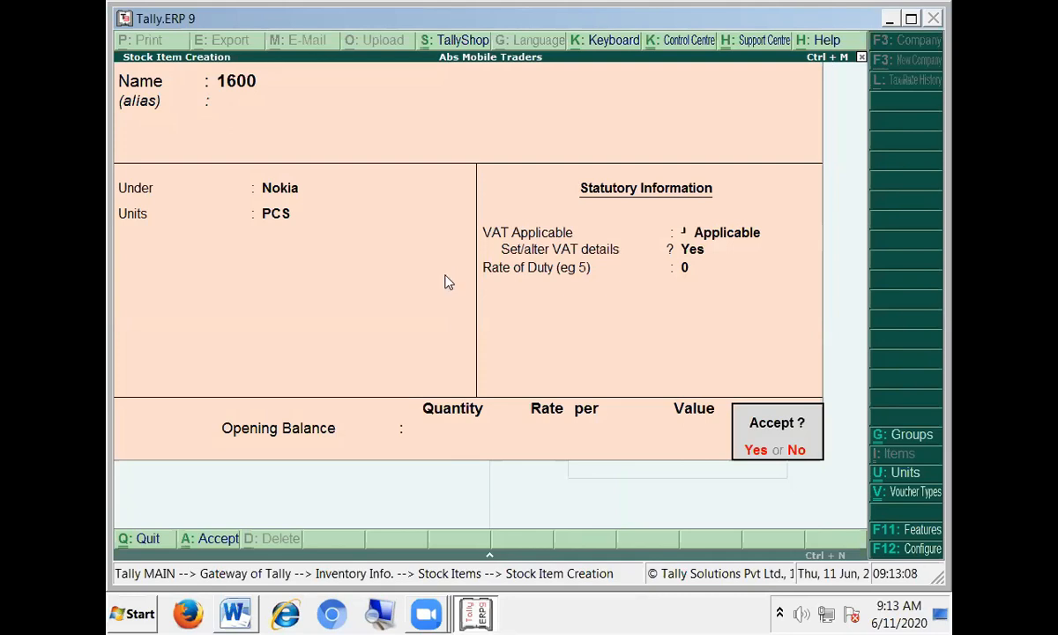
pyautogui.press('Return')
# - Enter another stock item named 1650 under the Nokia group with PCS as its unit
pyautogui.write('1650')
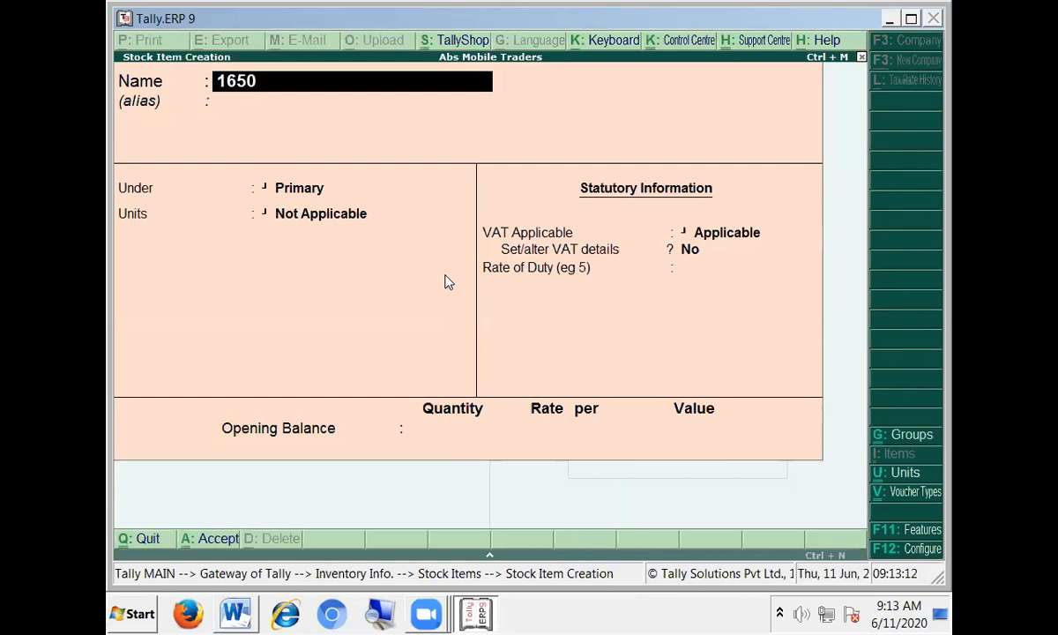
pyautogui.press('Return')
pyautogui.press('Down')
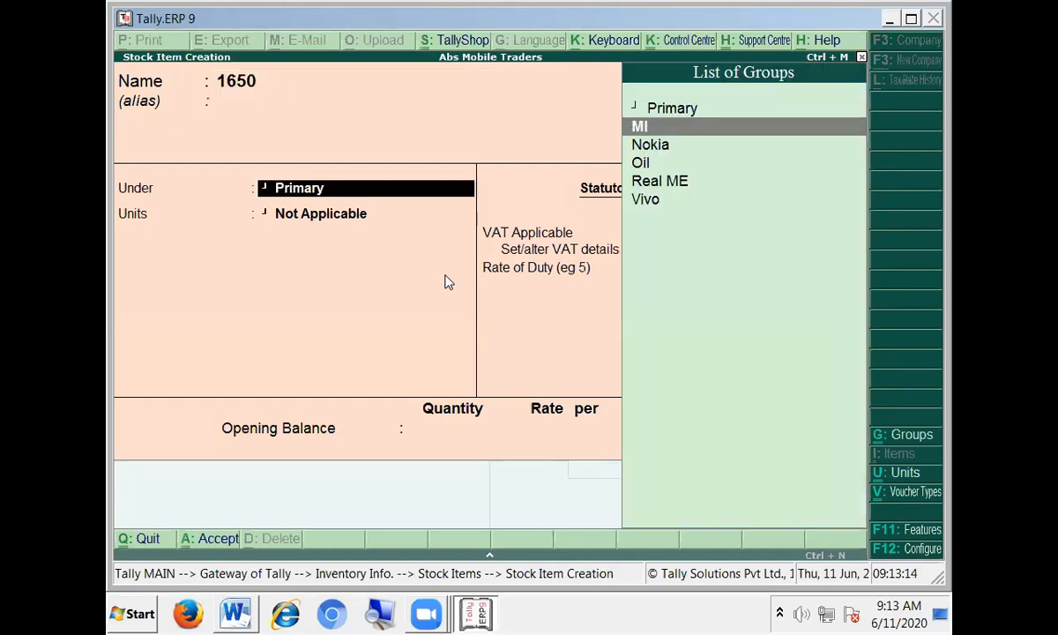
pyautogui.press('Down')
pyautogui.press('Return')
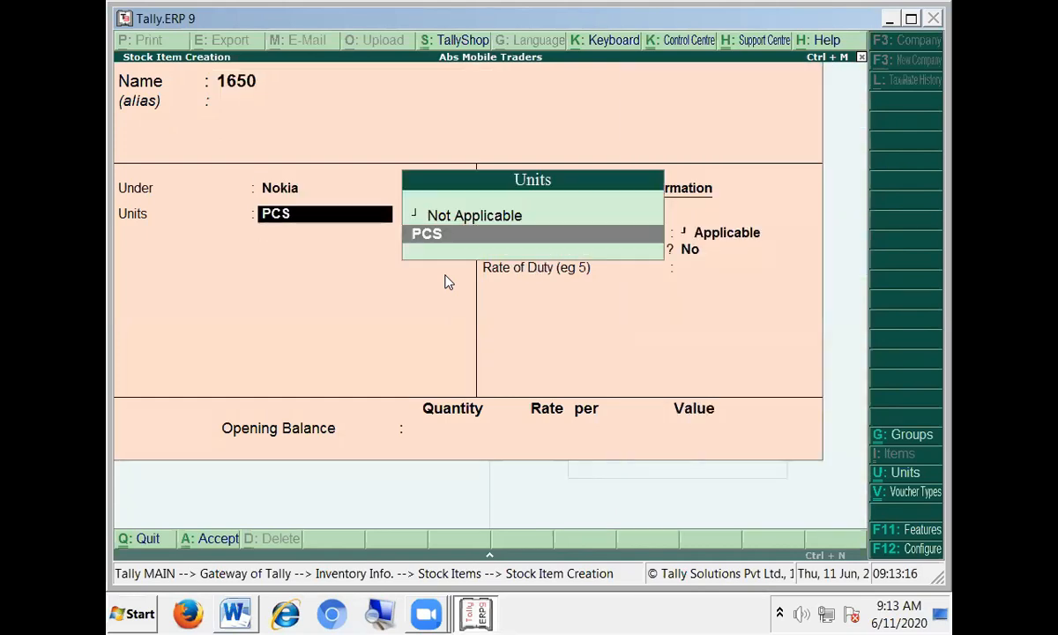
pyautogui.press('Return')
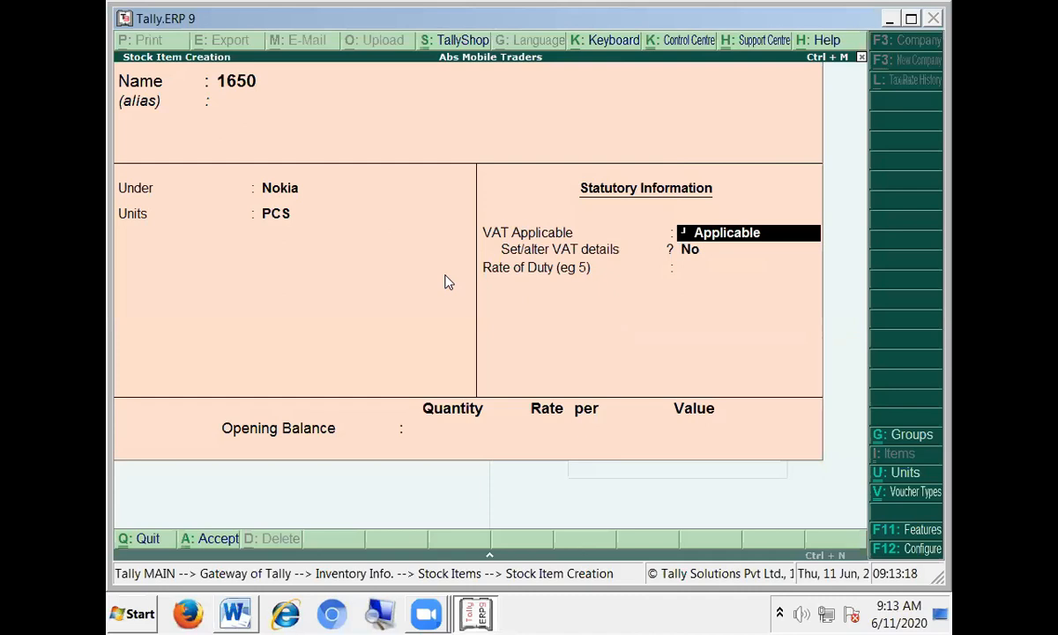
# - Enable VAT details for stock item 1650 with a 4% tax rate and save the item
pyautogui.press('Return')
pyautogui.write('y')
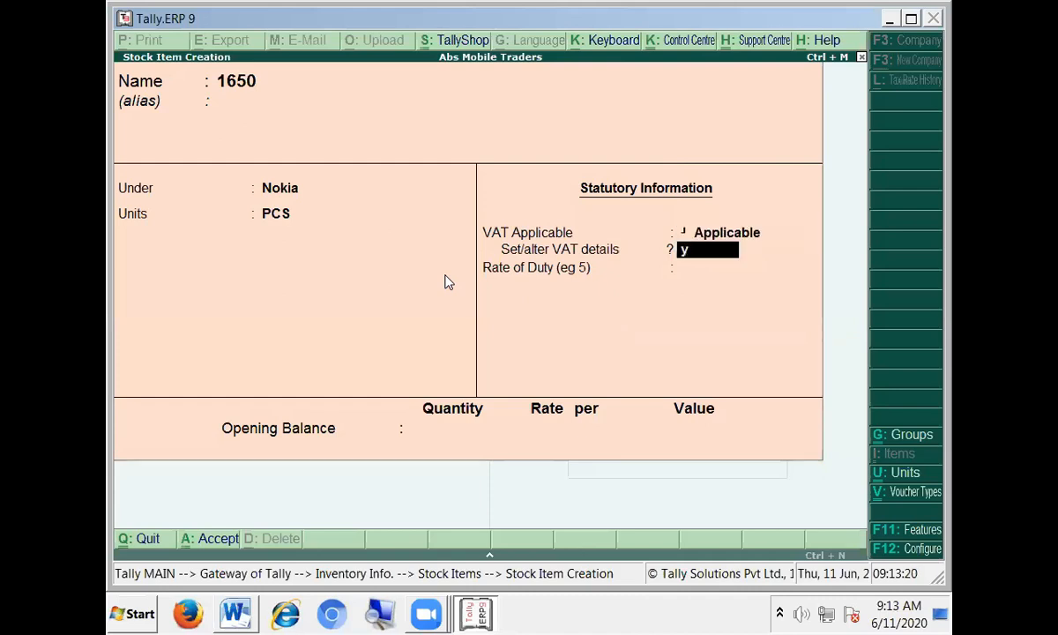
pyautogui.press('Return')
pyautogui.write('4')
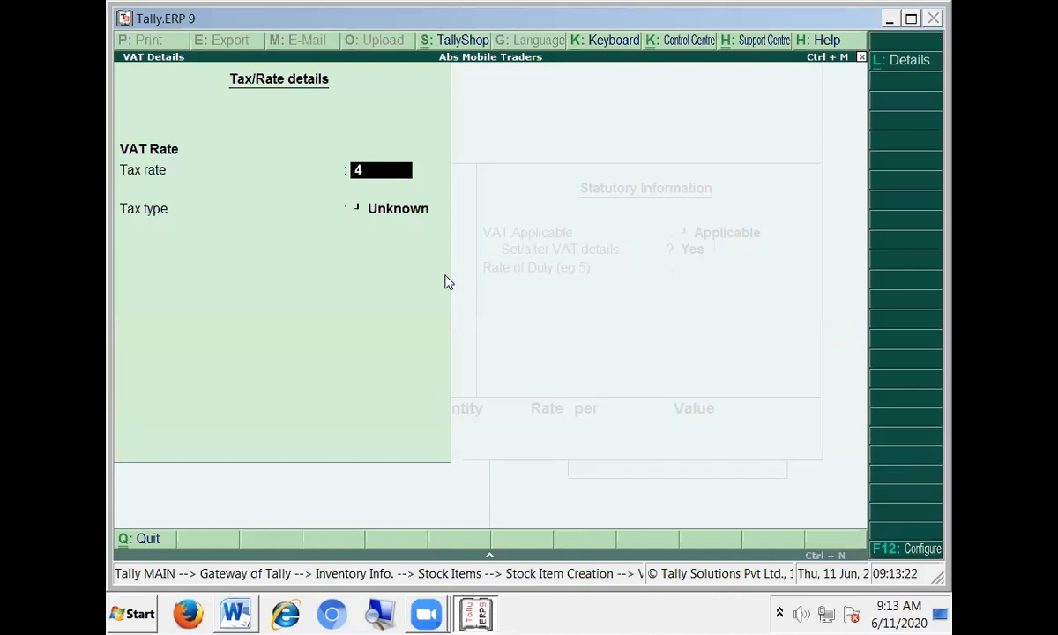
pyautogui.press('Return')
pyautogui.press('Return')
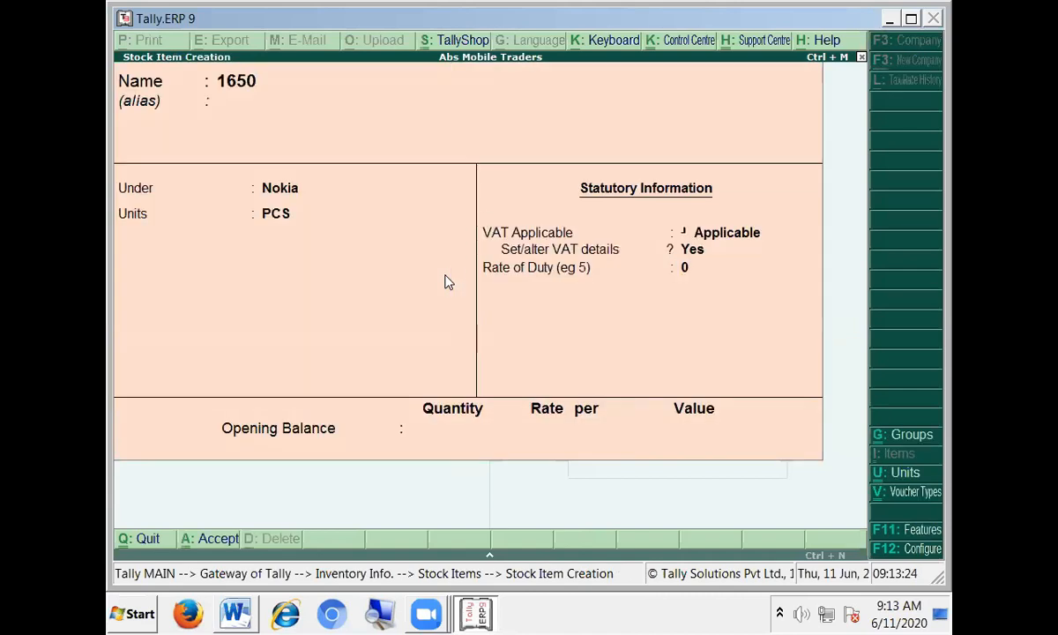
pyautogui.press('Return')
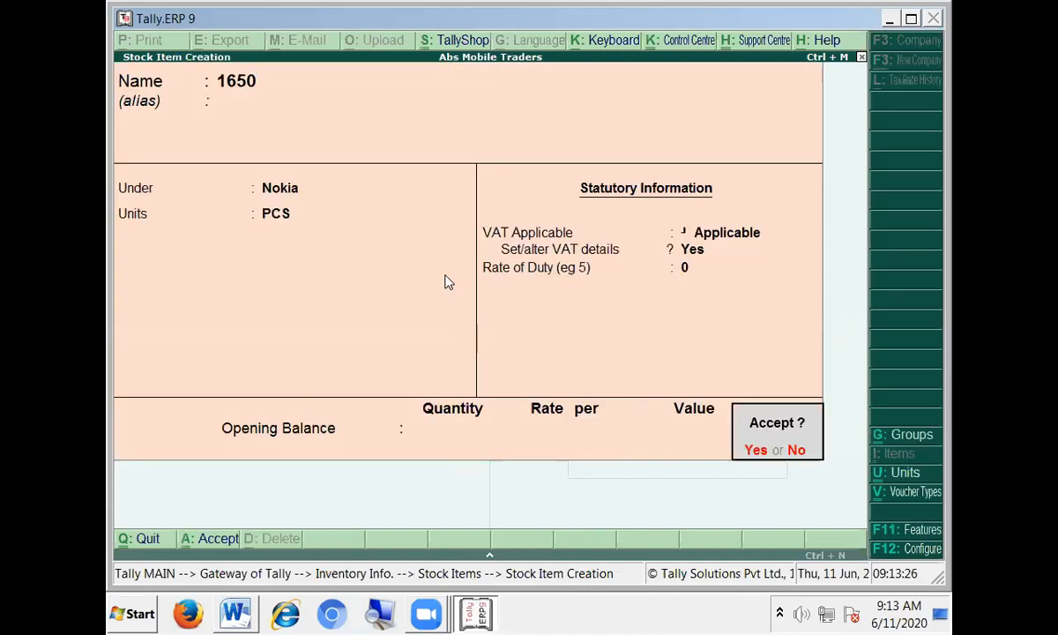
pyautogui.press('Return')
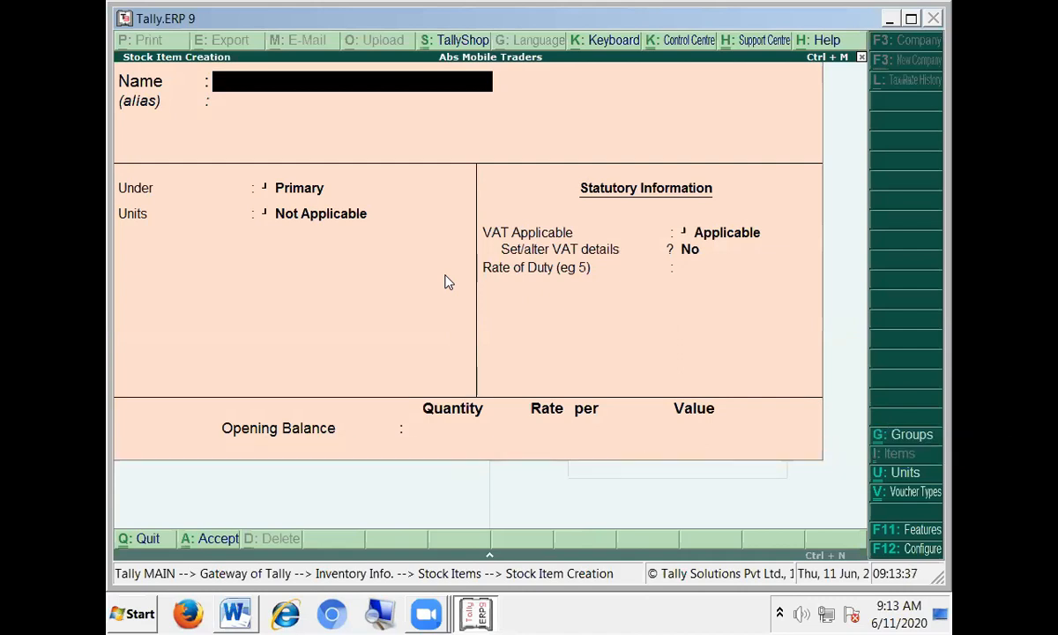
# - Enter a new stock item named Dhara under the Oil group
pyautogui.write('Dhara')
pyautogui.press('Return')
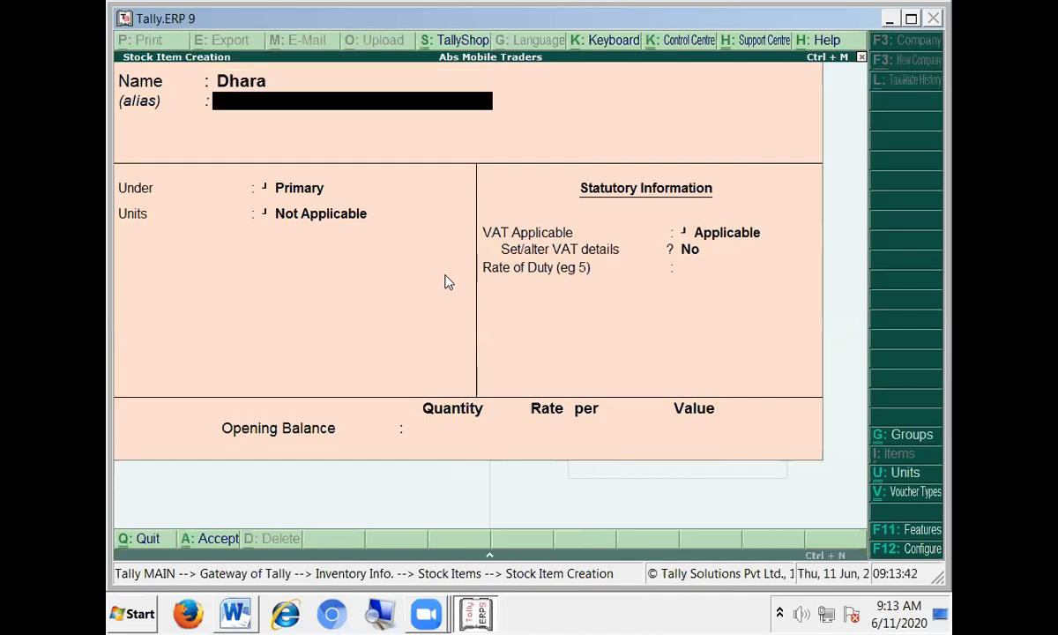
pyautogui.press('Return')
pyautogui.write('oil')
pyautogui.press('Return')
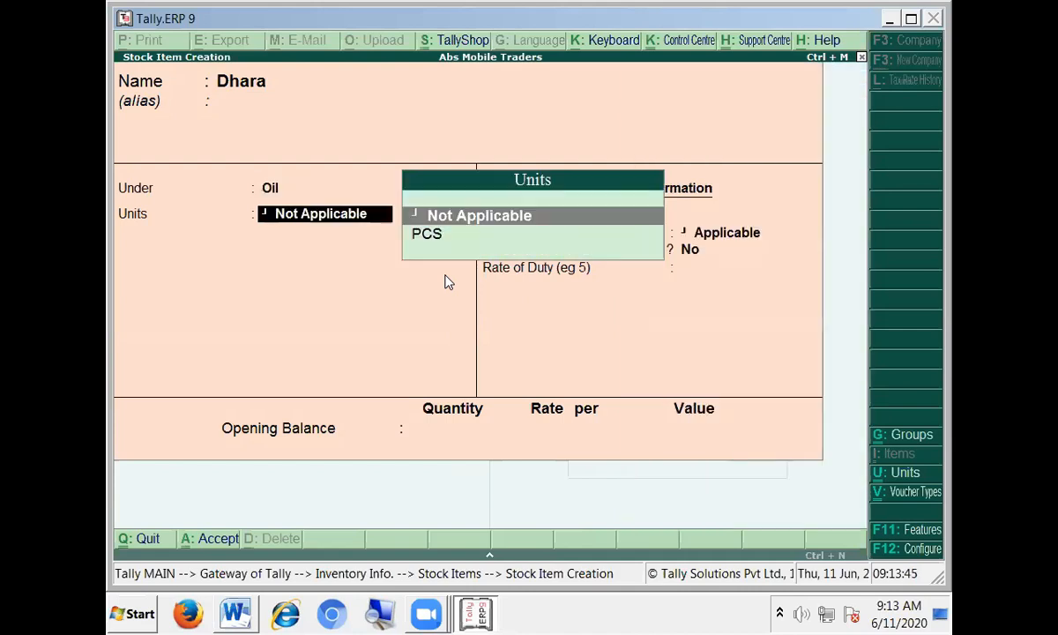
# - Create a simple unit with symbol ltr and 0 decimal places from within the Dhara item, and assign it as the item's unit
pyautogui.press('Down')
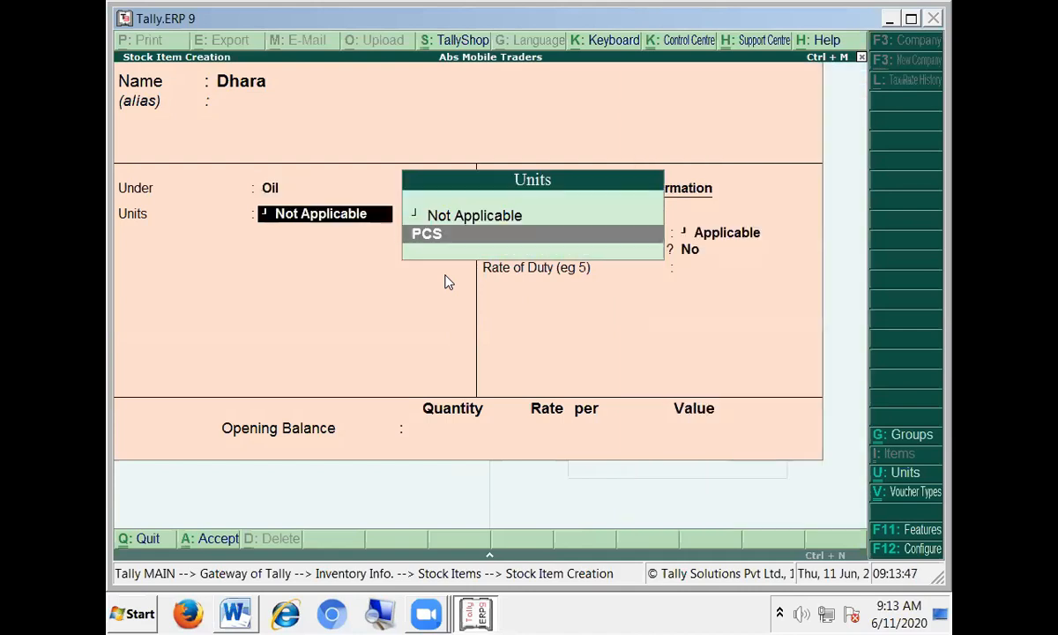
pyautogui.press('Up')
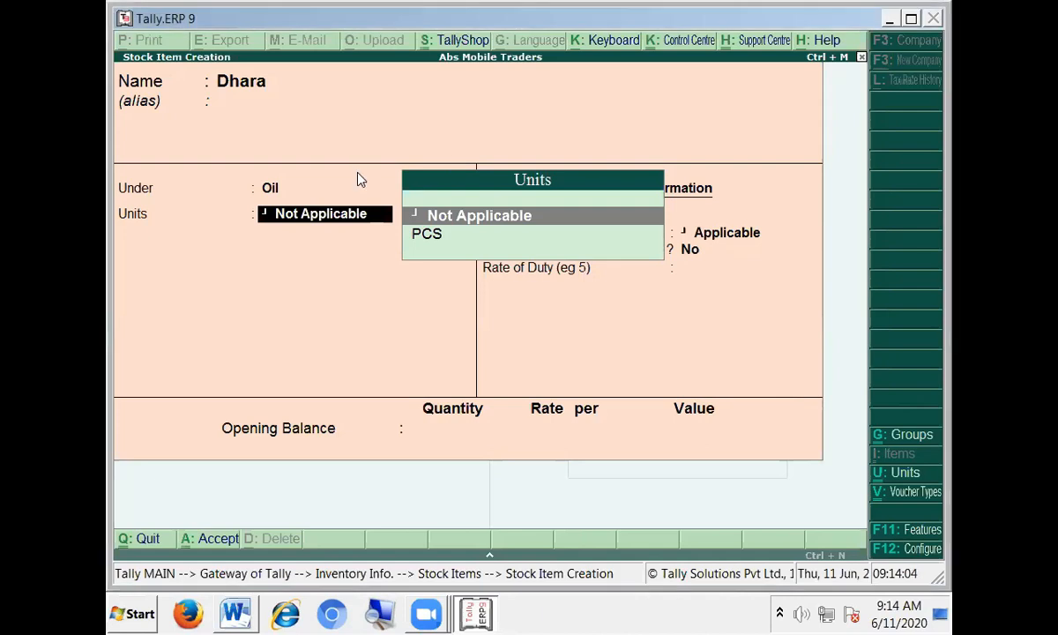
pyautogui.hotkey('alt', 'c')
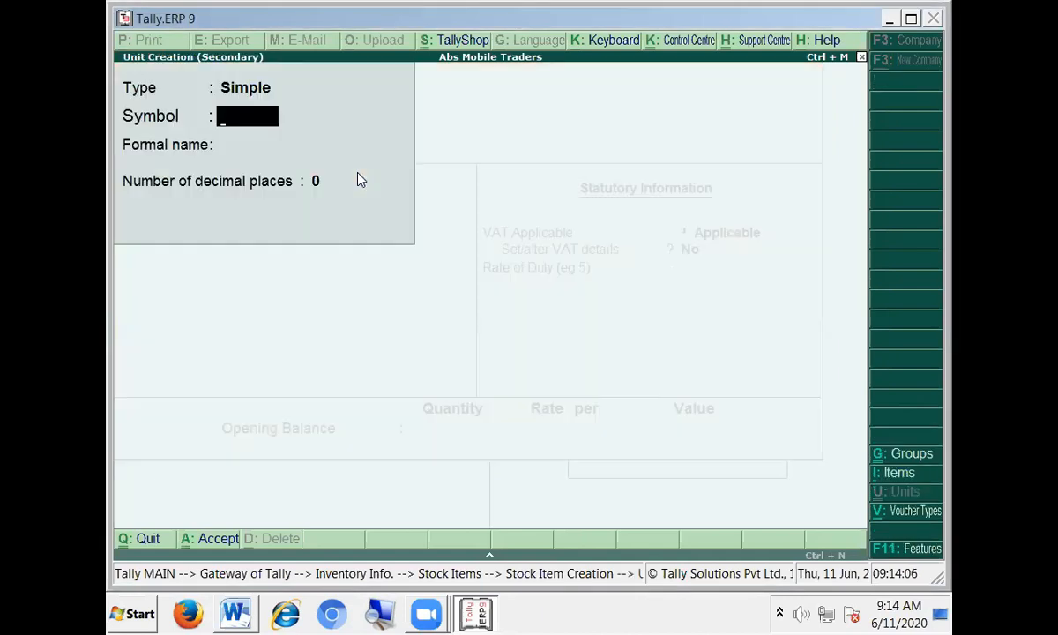
pyautogui.write('lit')
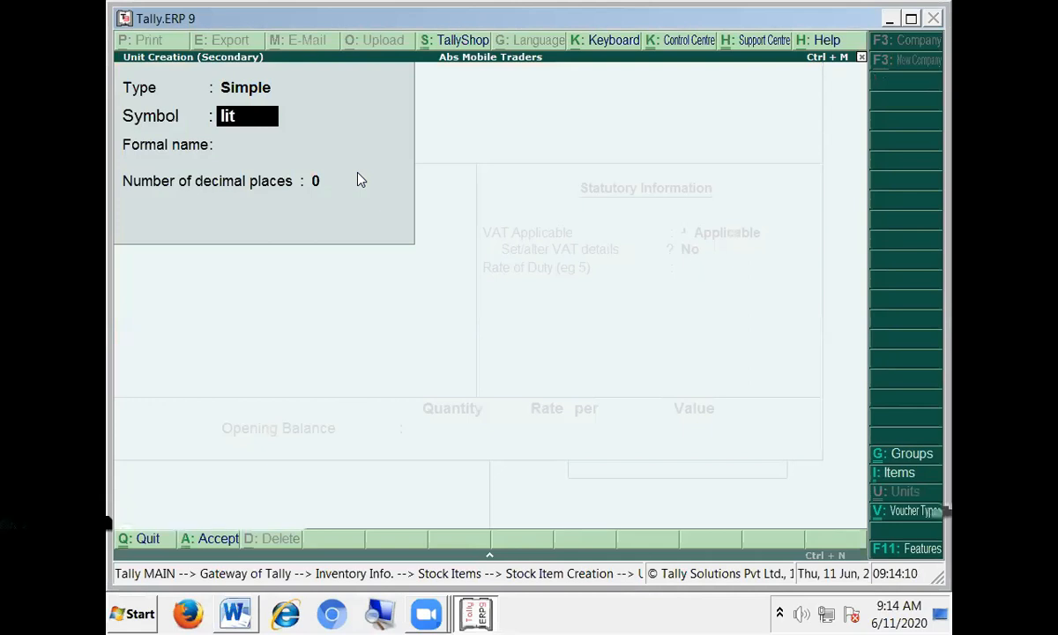
pyautogui.press('BackSpace')
pyautogui.press('BackSpace')
pyautogui.write('tr')
pyautogui.press('Return')
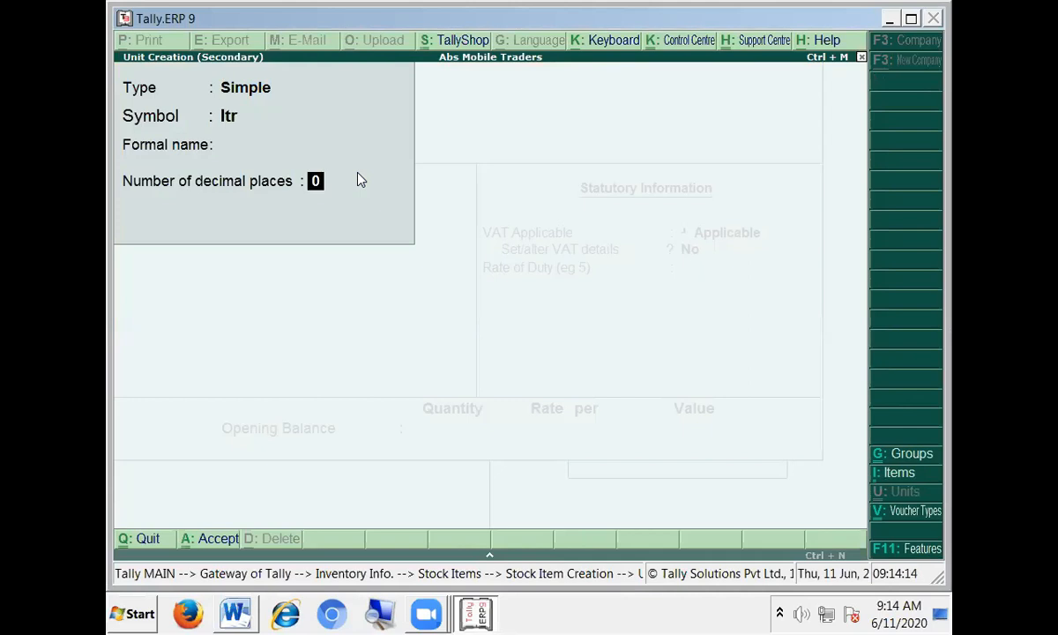
pyautogui.press('Return')
pyautogui.press('Return')
pyautogui.press('Return')
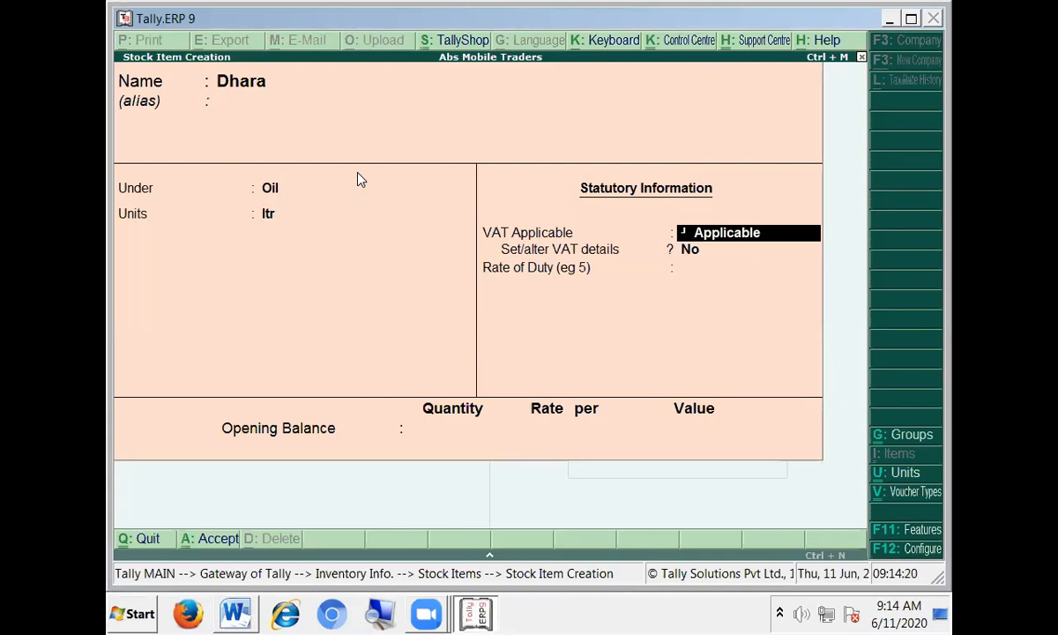
# - Enable VAT details for the Dhara stock item with a 4% tax rate and save the item
pyautogui.press('Return')
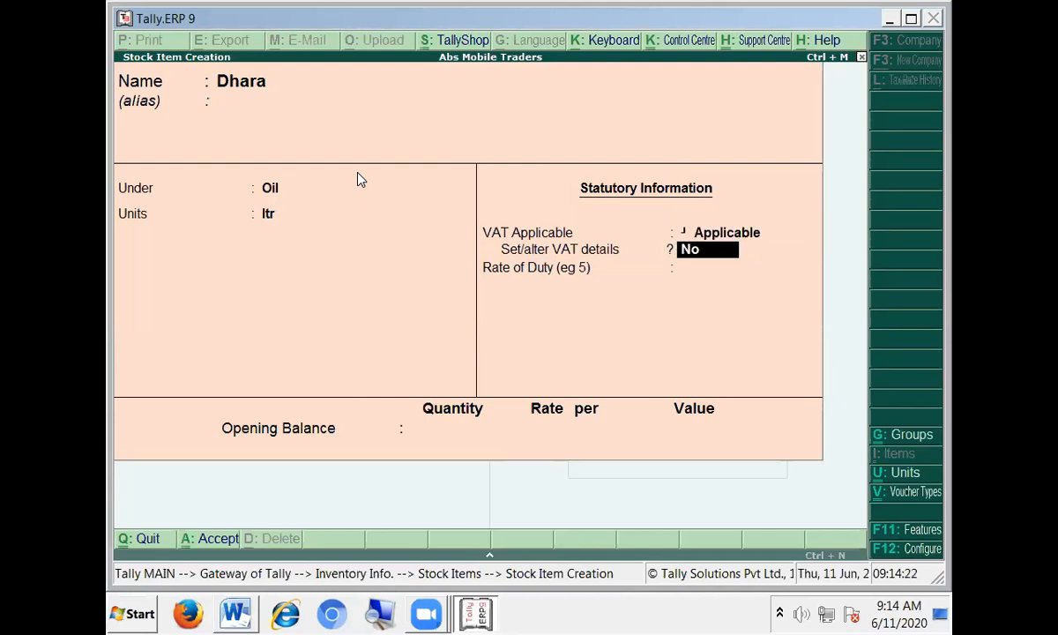
pyautogui.press('y')
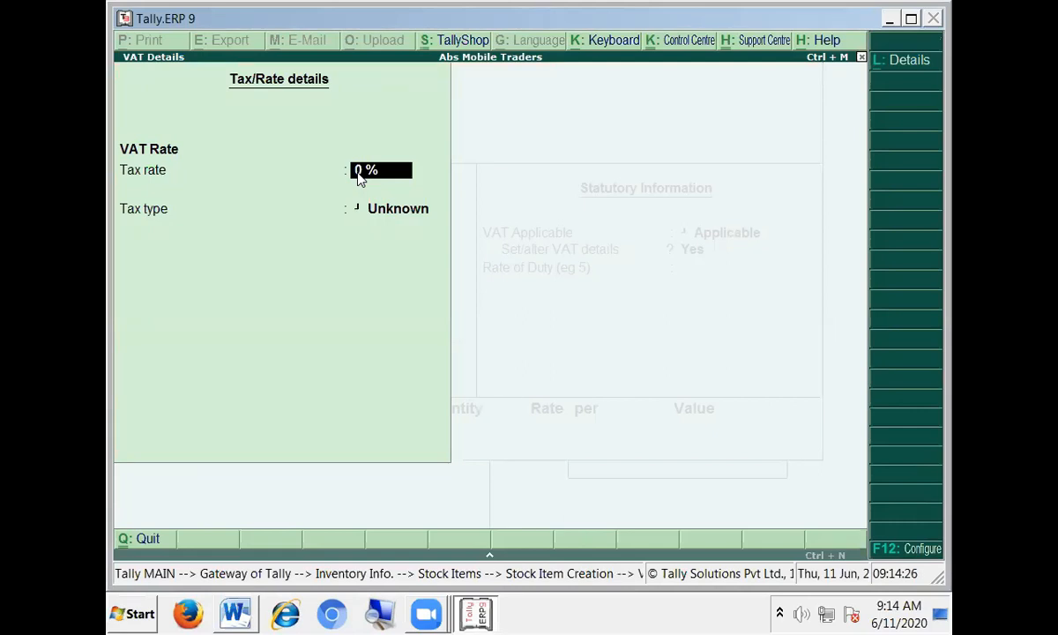
pyautogui.write('4')
pyautogui.press('Return')
pyautogui.press('Return')
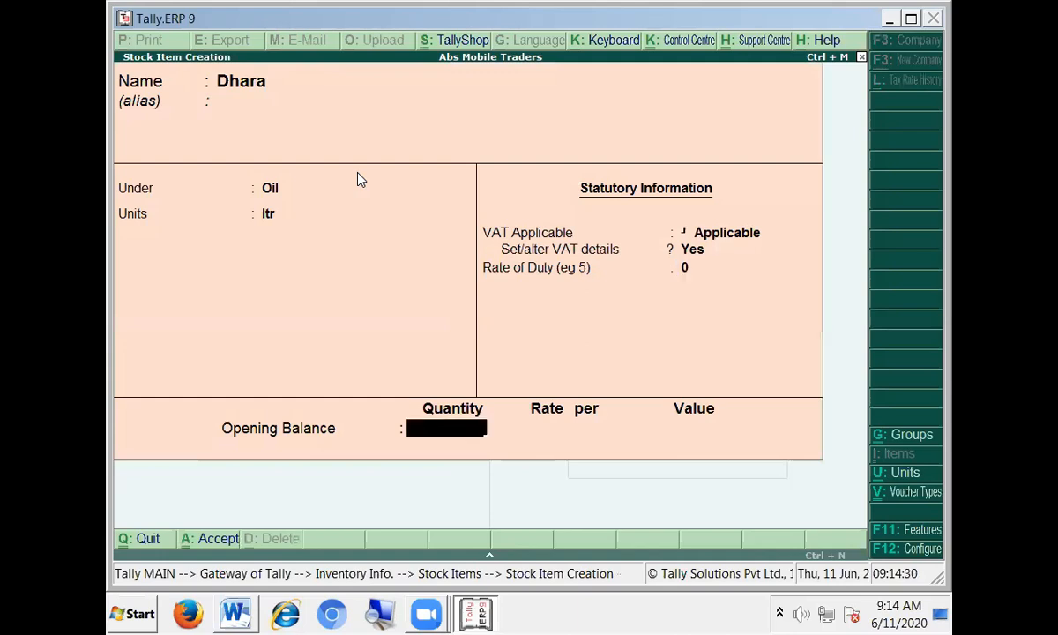
pyautogui.press('Return')
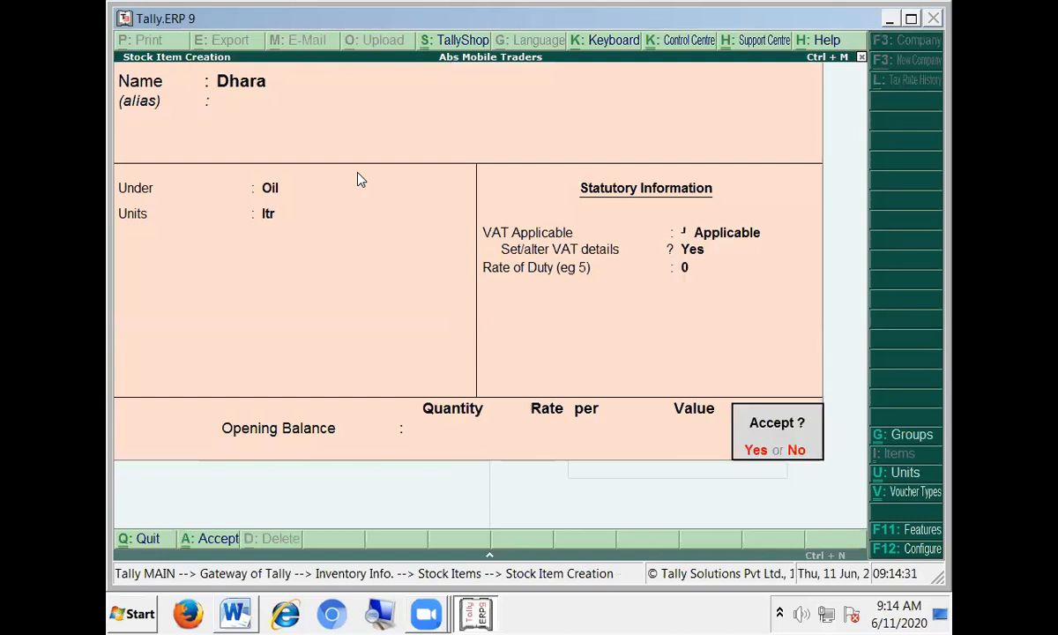
pyautogui.press('Return')
# - Enter a new stock item named Rani under the Oil group with ltr as its unit
pyautogui.write('Rani')
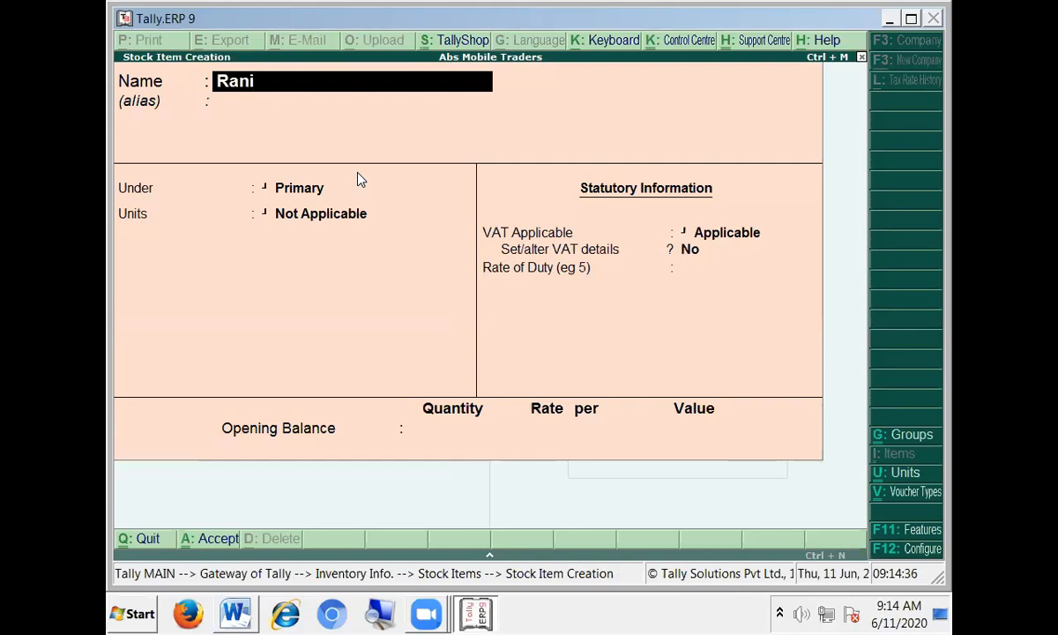
pyautogui.press('Return')
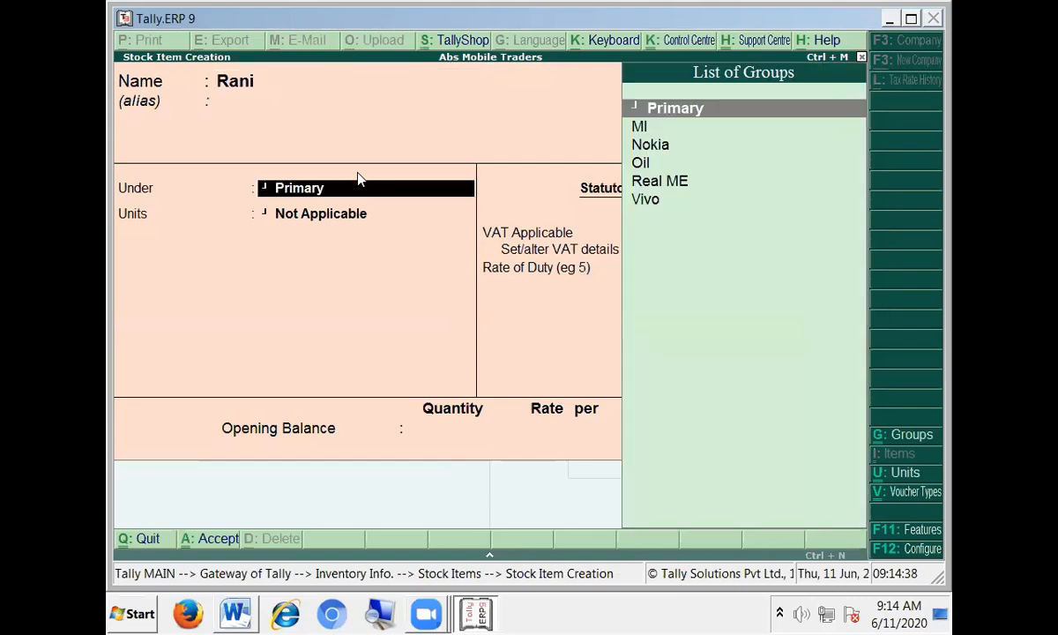
pyautogui.press('Down')
pyautogui.press('Down')
pyautogui.press('Down')
pyautogui.press('Return')
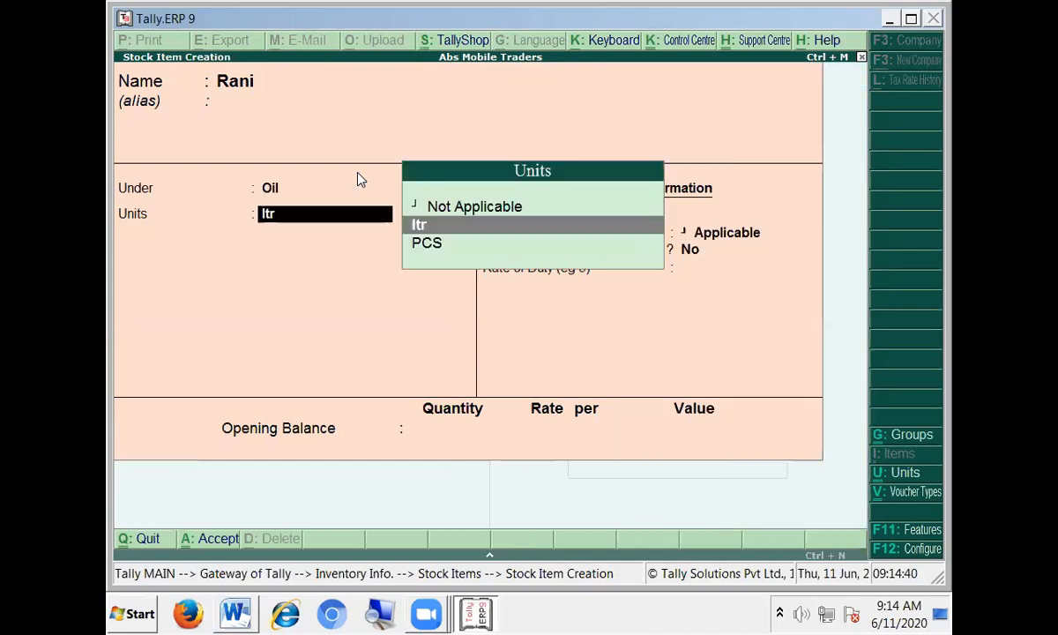
pyautogui.press('Down')
pyautogui.press('Return')
pyautogui.press('Return')
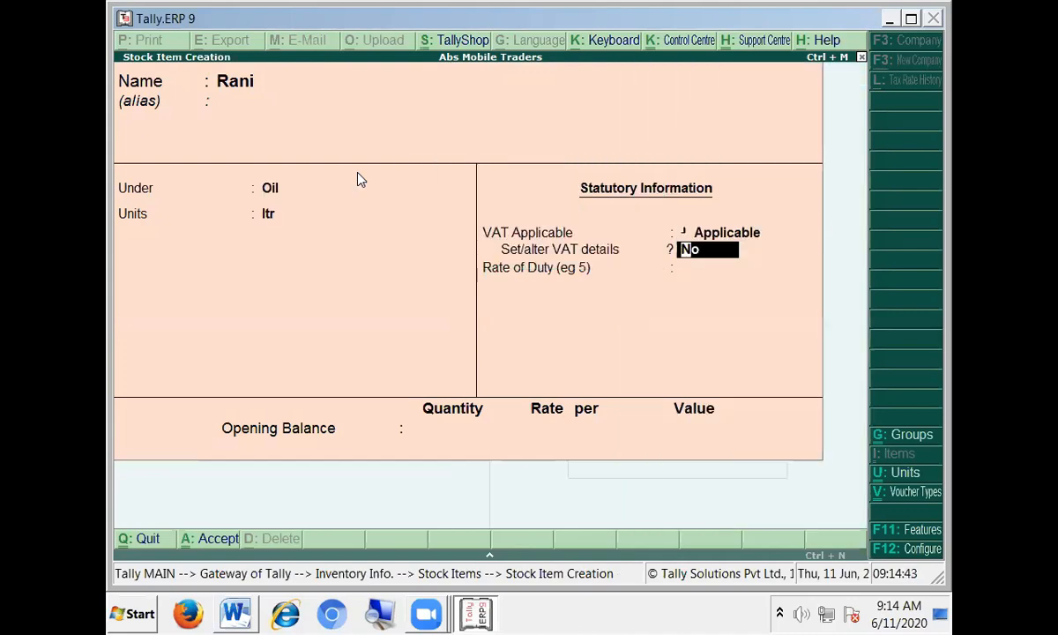
# - Enable VAT details for the Rani stock item with a 4% tax rate and save the item
pyautogui.write('y')
pyautogui.press('Return')
pyautogui.write('4')
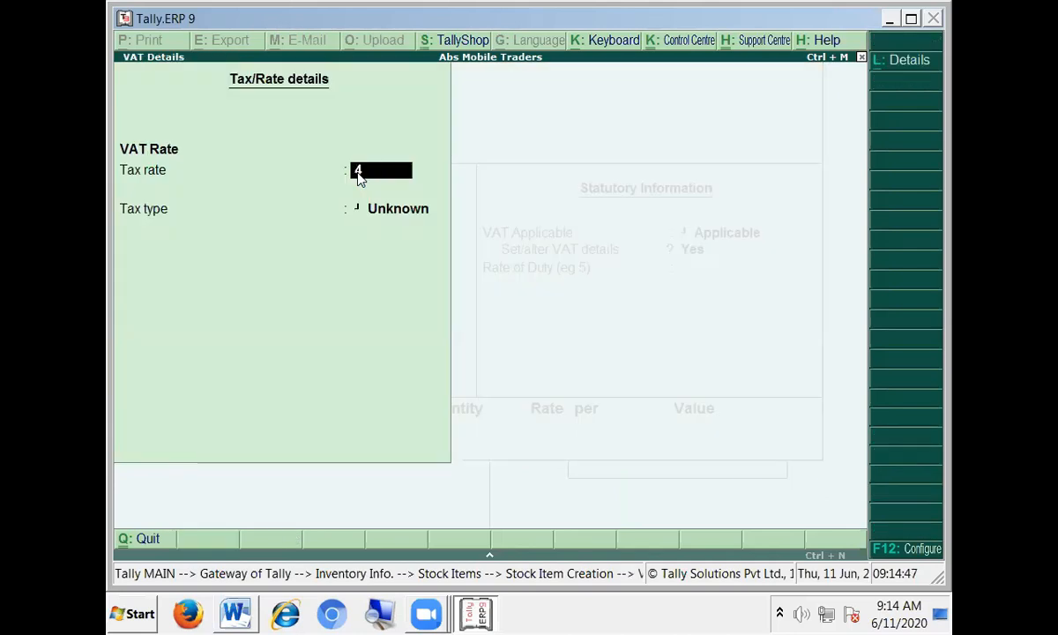
pyautogui.press('Return')
pyautogui.press('Return')
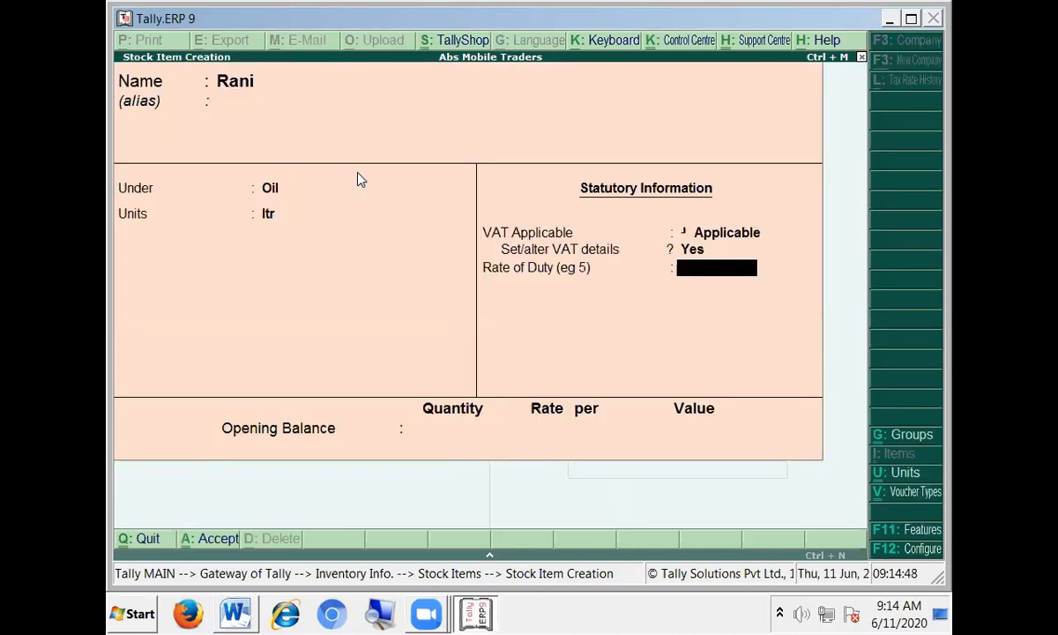
pyautogui.press('Return')
pyautogui.press('Return')
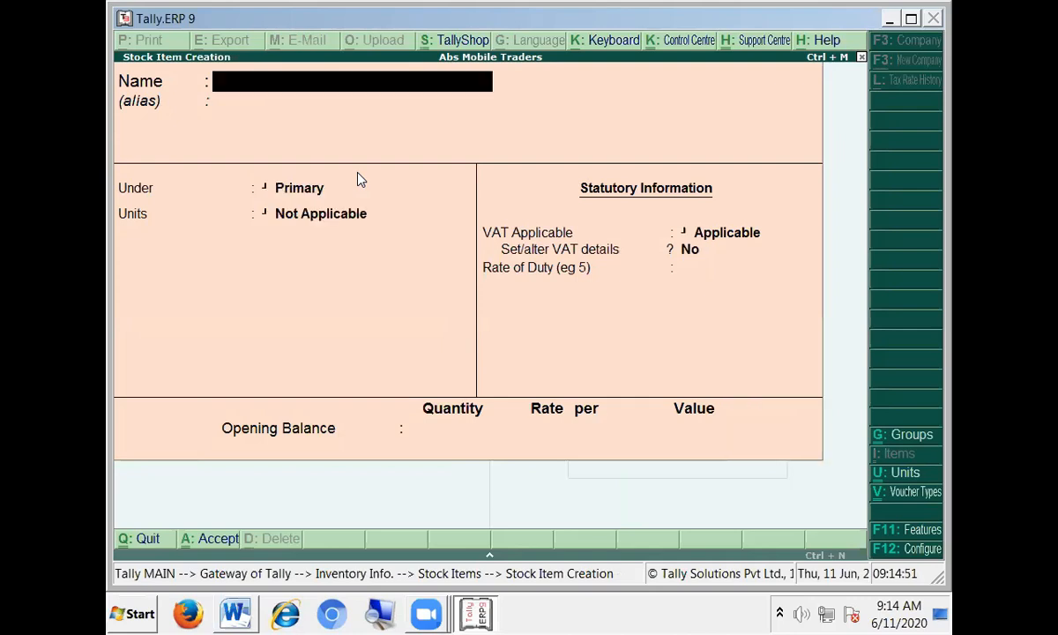
# - Leave stock item creation and start a new purchase voucher
pyautogui.press('Escape')
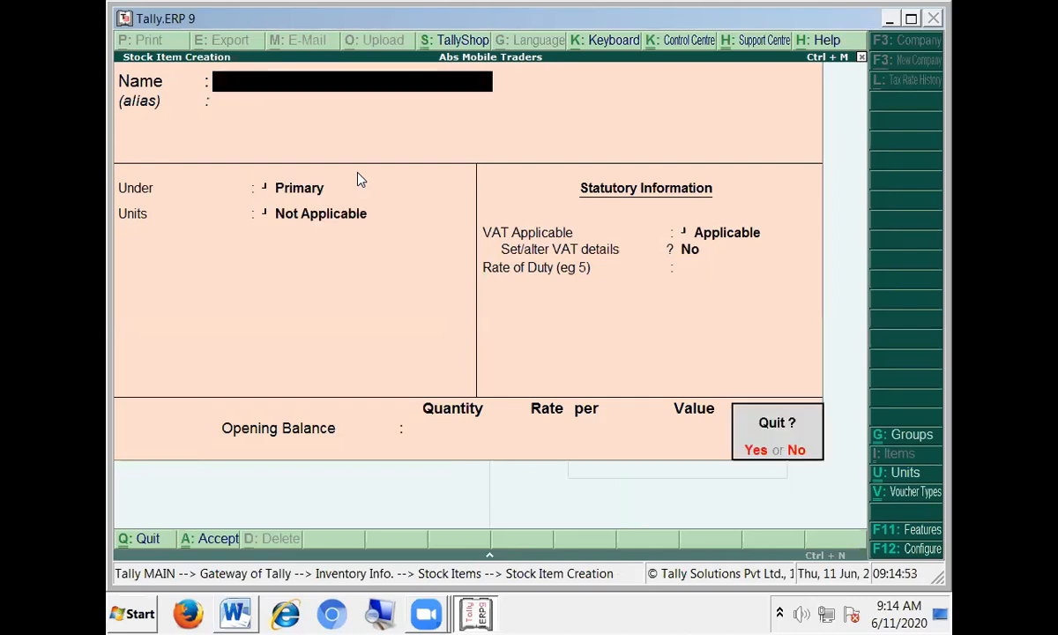
pyautogui.press('Return')
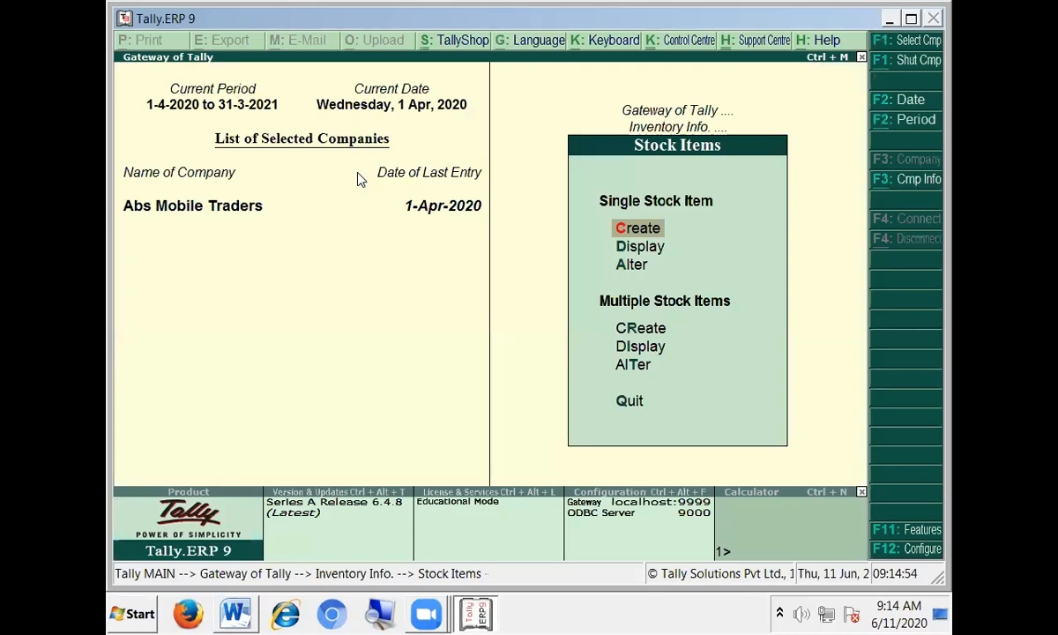
pyautogui.press('Escape')
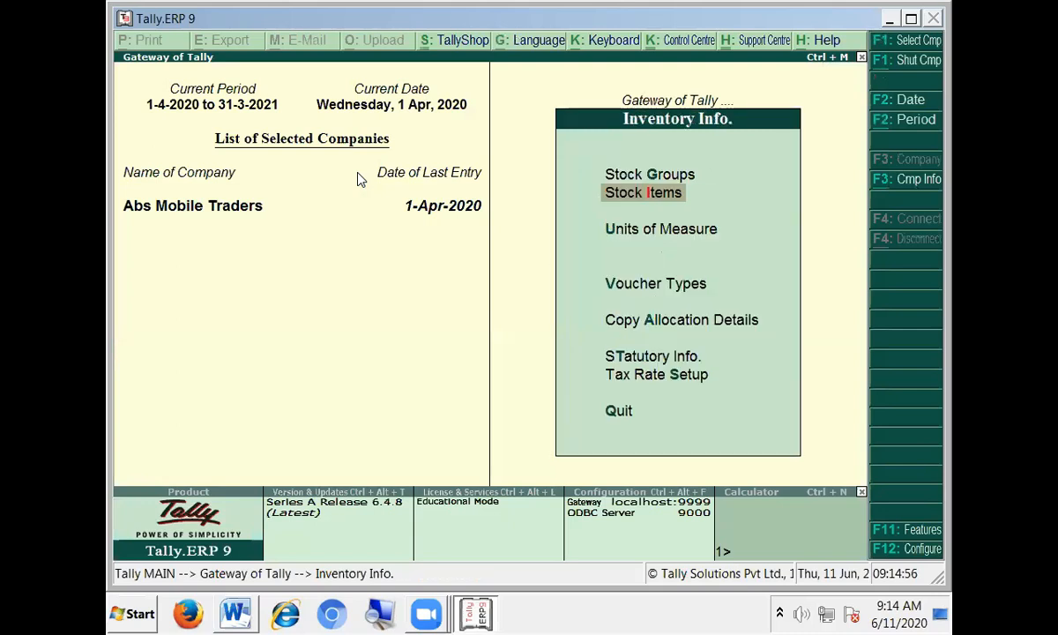
pyautogui.press('Escape')
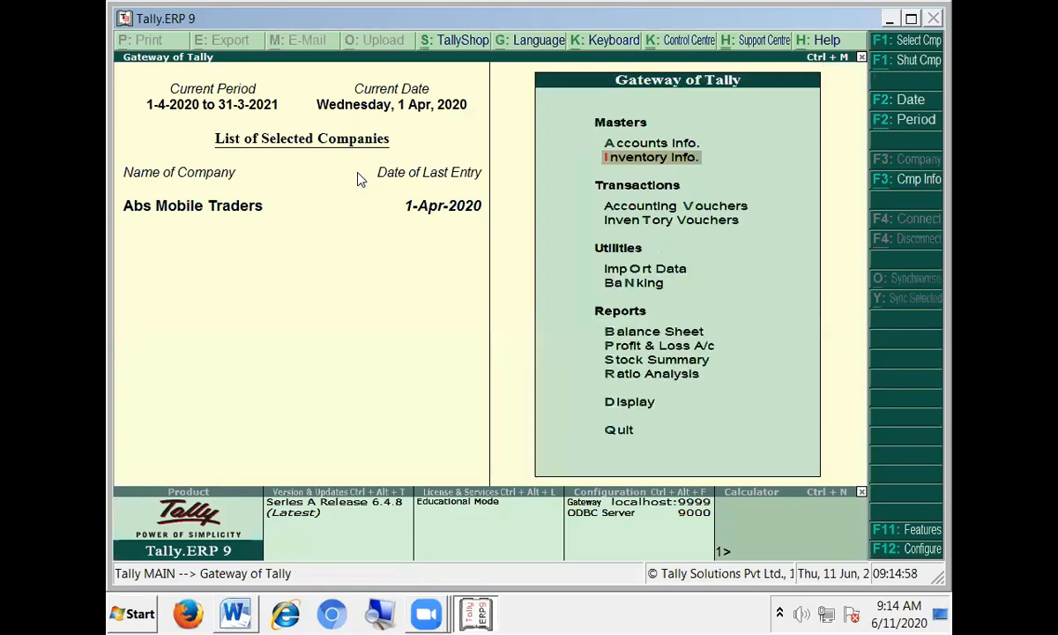
pyautogui.press('v')
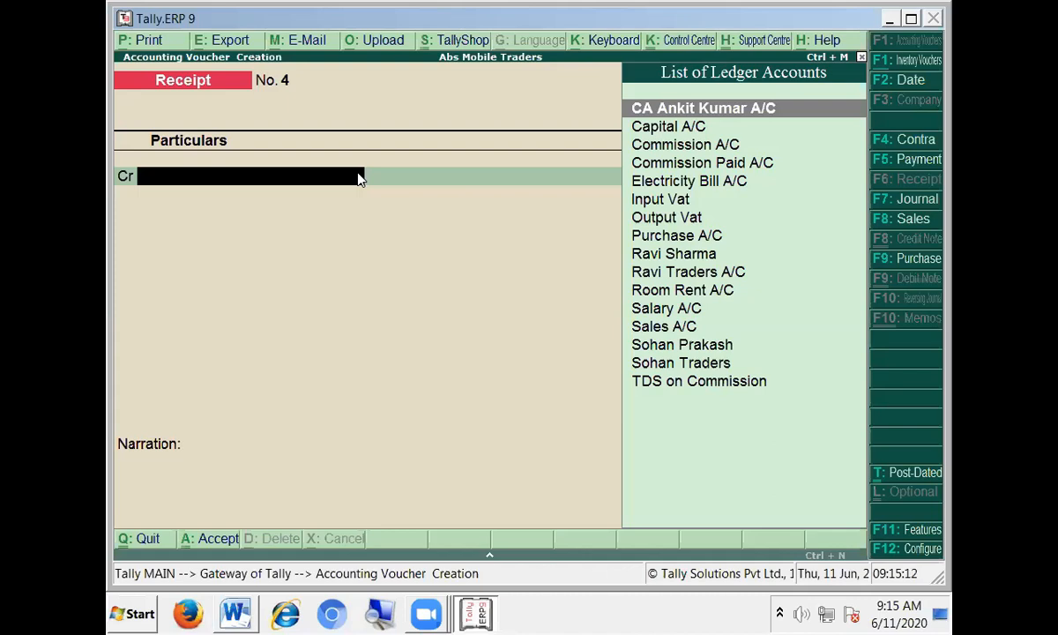
pyautogui.press('F9')
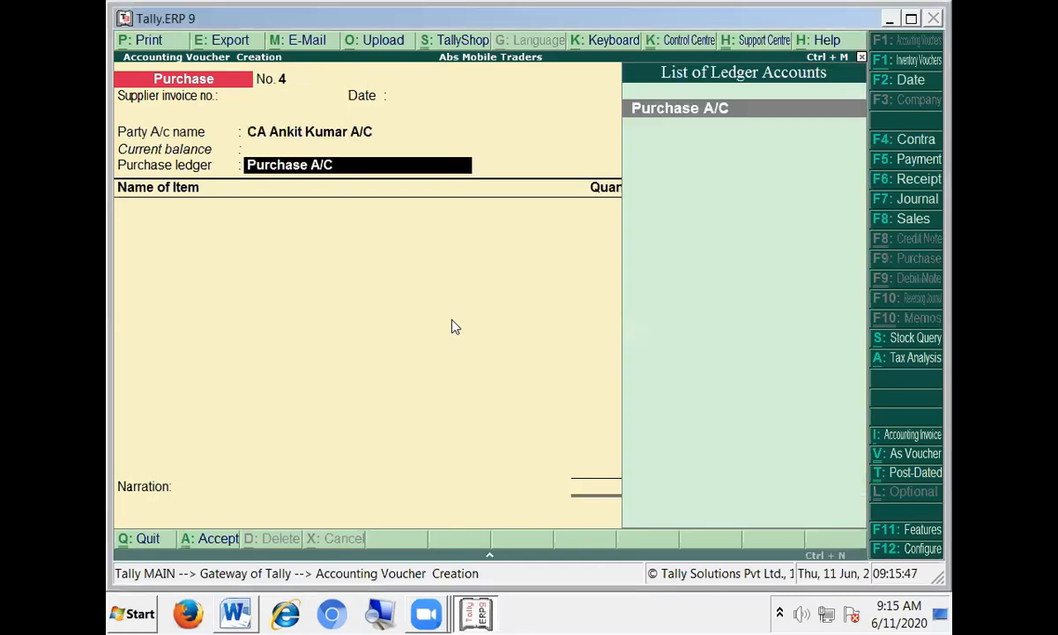
# - Set the purchase party account to Cash with dealer type Regular, and use Purchase A/C as the purchase ledger
pyautogui.press('Return')
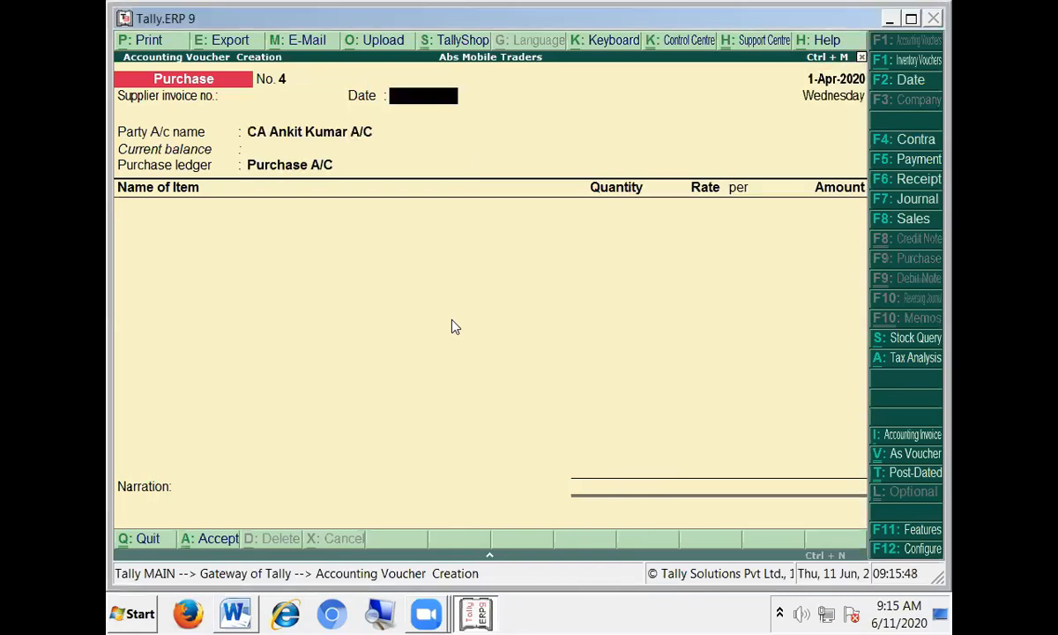
pyautogui.press('Return')
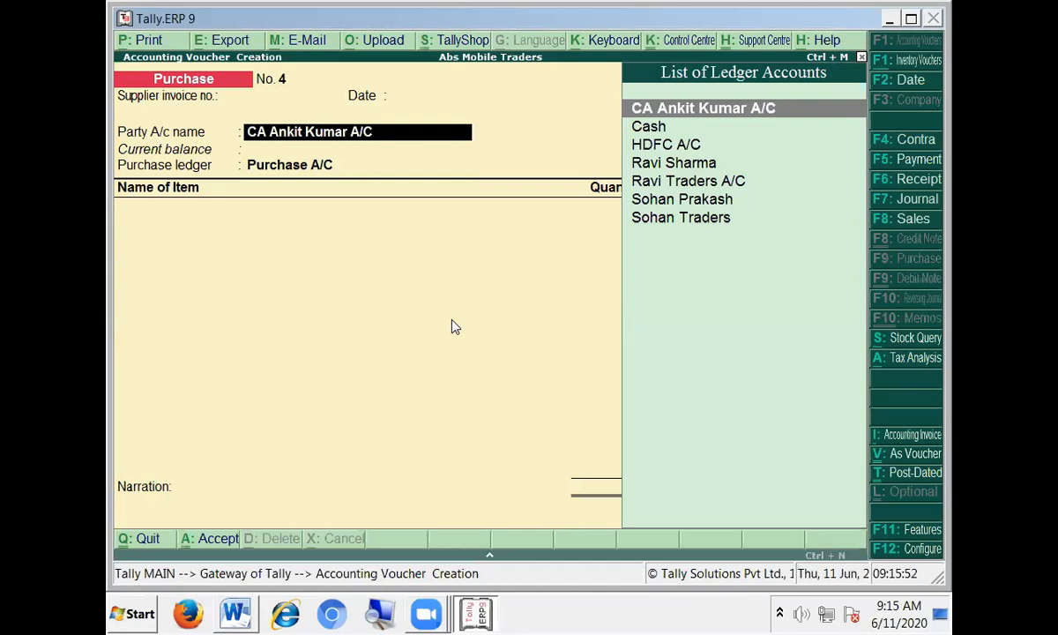
pyautogui.press('Down')
pyautogui.press('Return')
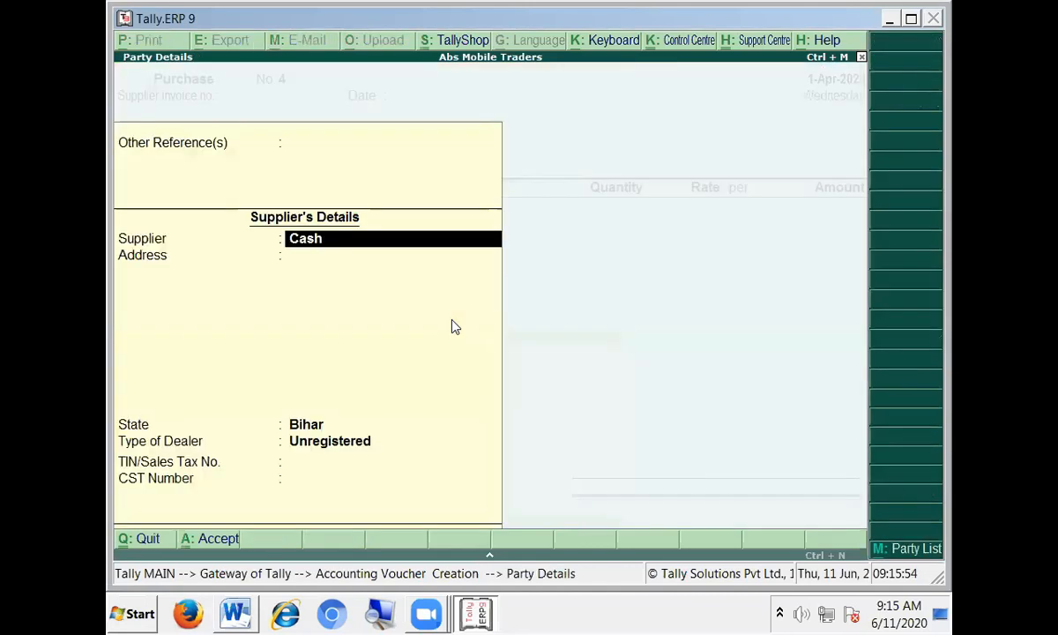
pyautogui.press('Return')
pyautogui.press('Return')
pyautogui.press('Return')
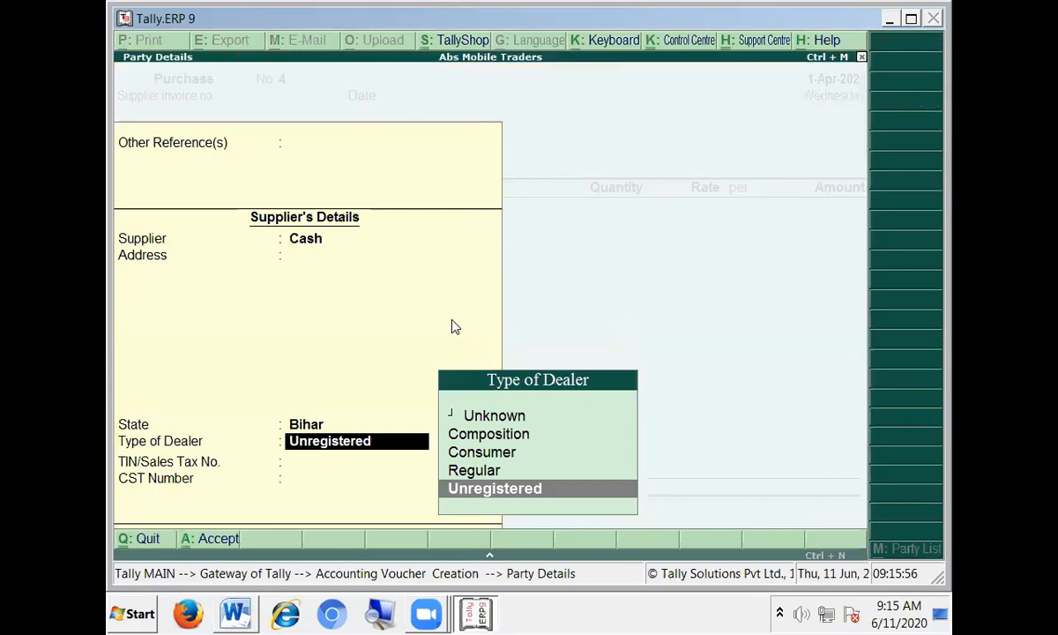
pyautogui.press('Up')
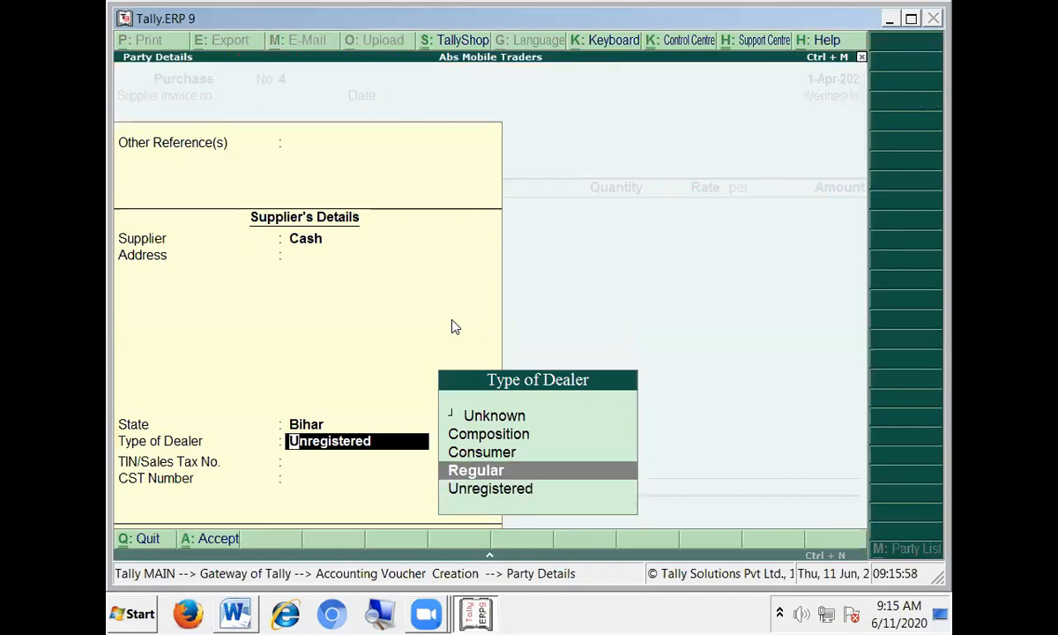
pyautogui.press('Return')
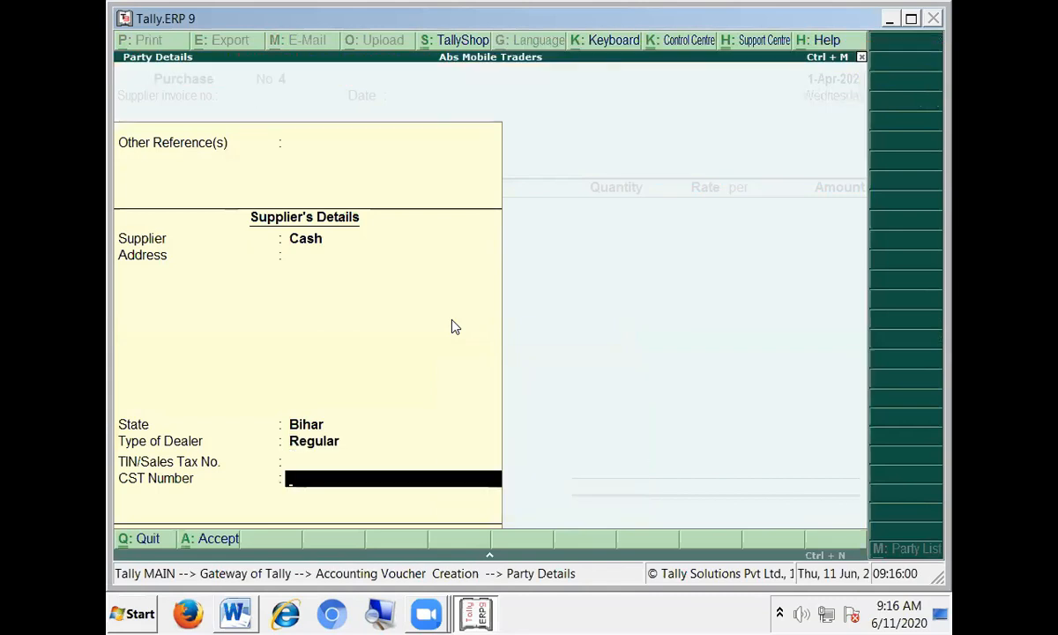
pyautogui.press('Return')
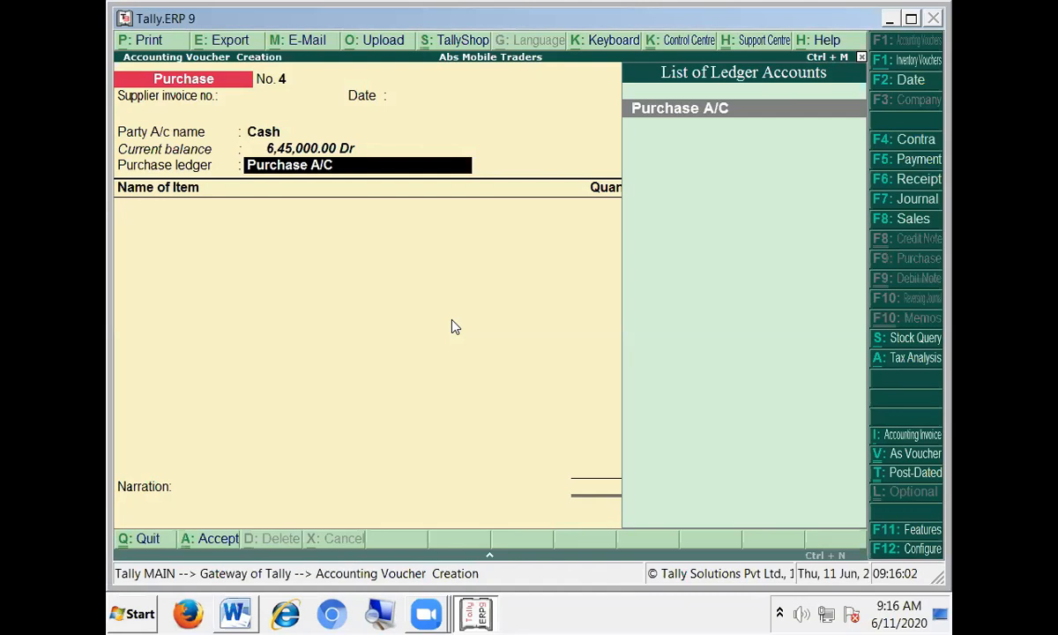
pyautogui.press('Return')
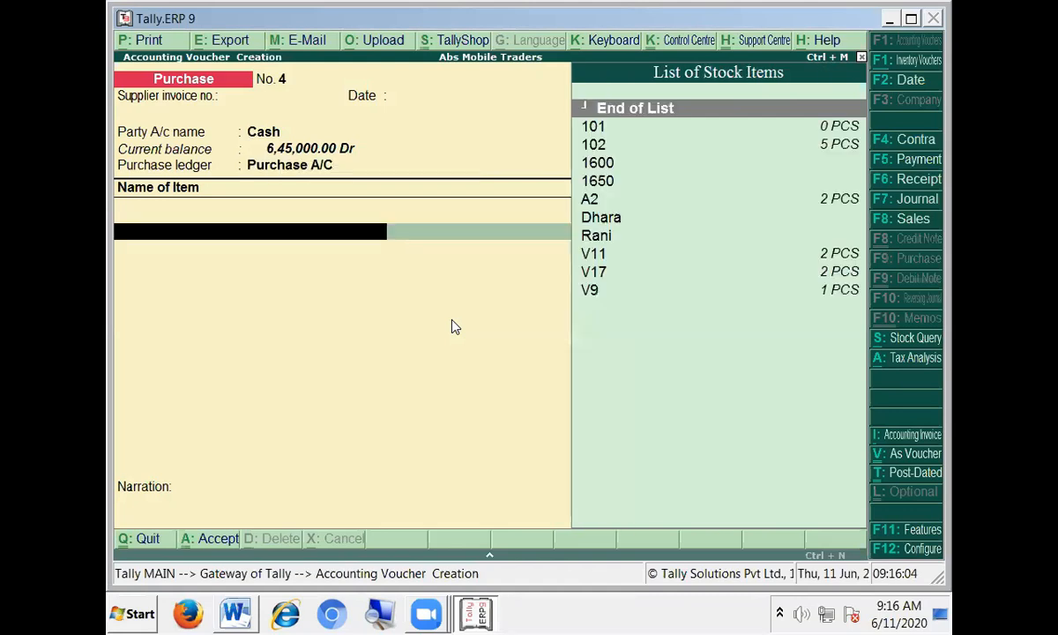
# - Add item 1600 to the purchase voucher with quantity 10 PCS at a rate of 1,600
pyautogui.press('Down')
pyautogui.press('Down')
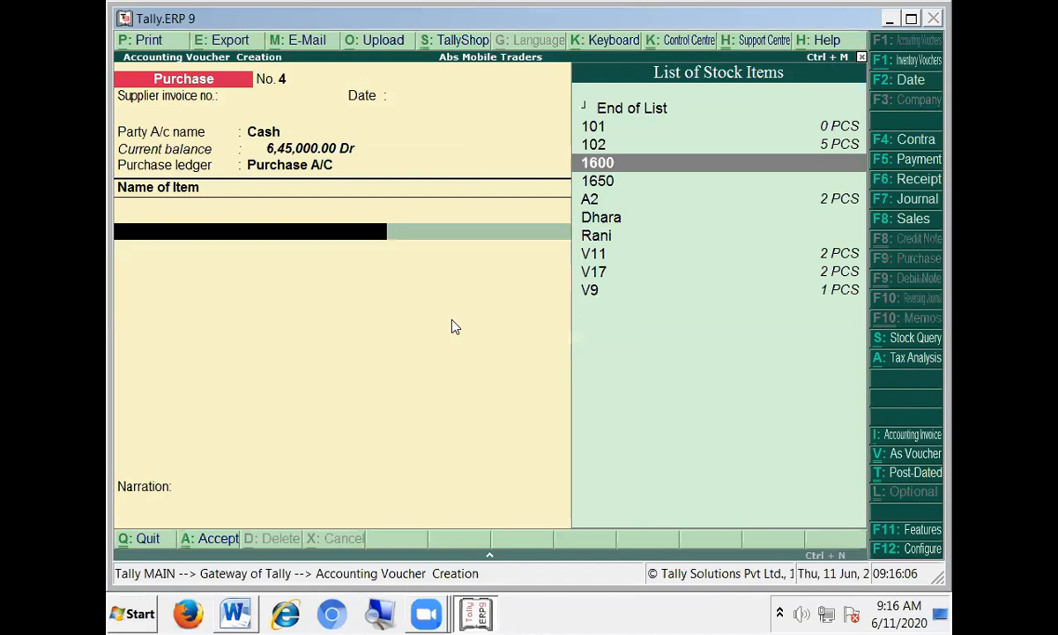
pyautogui.press('Return')
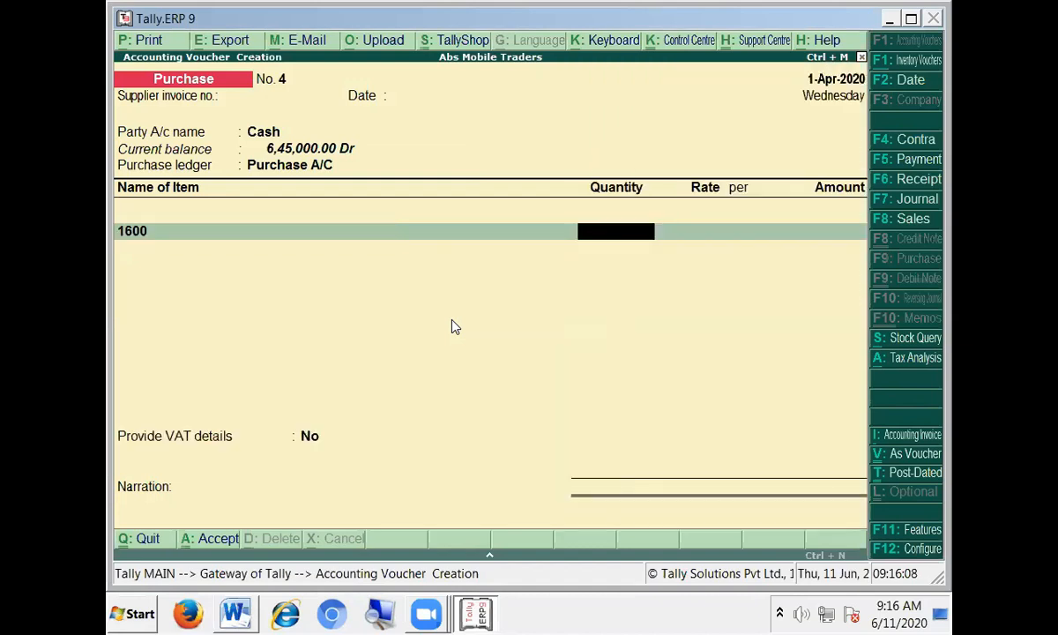
pyautogui.write('10 PCS')
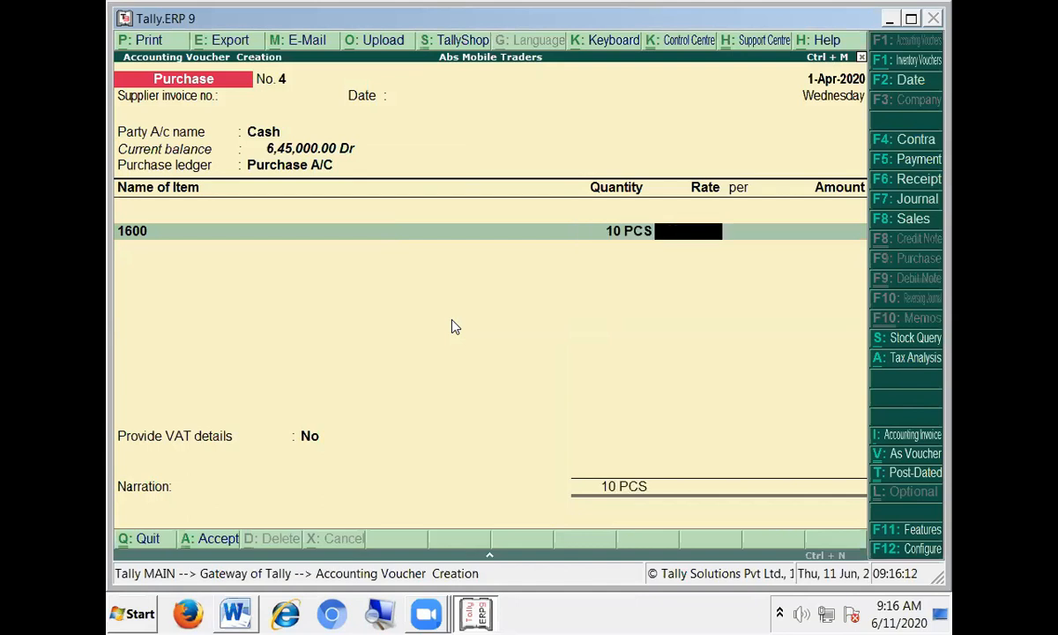
pyautogui.write('1600')
pyautogui.press('Return')
pyautogui.press('Return')
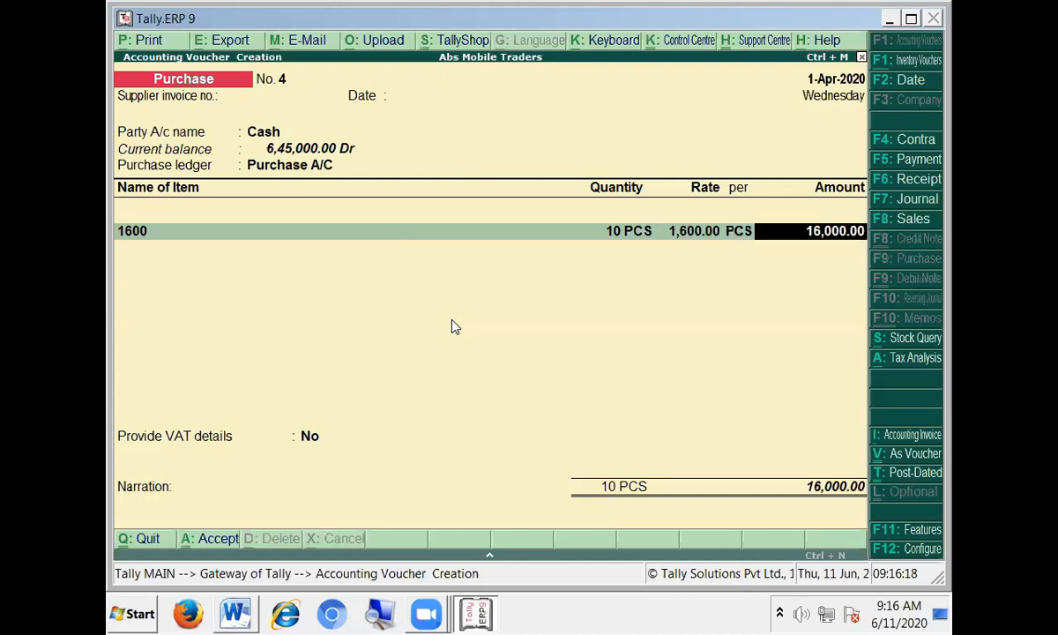
pyautogui.press('Return')
# - Add item 1650 to the purchase voucher with quantity 10 PCS at a rate of 1,650
pyautogui.write('1650')
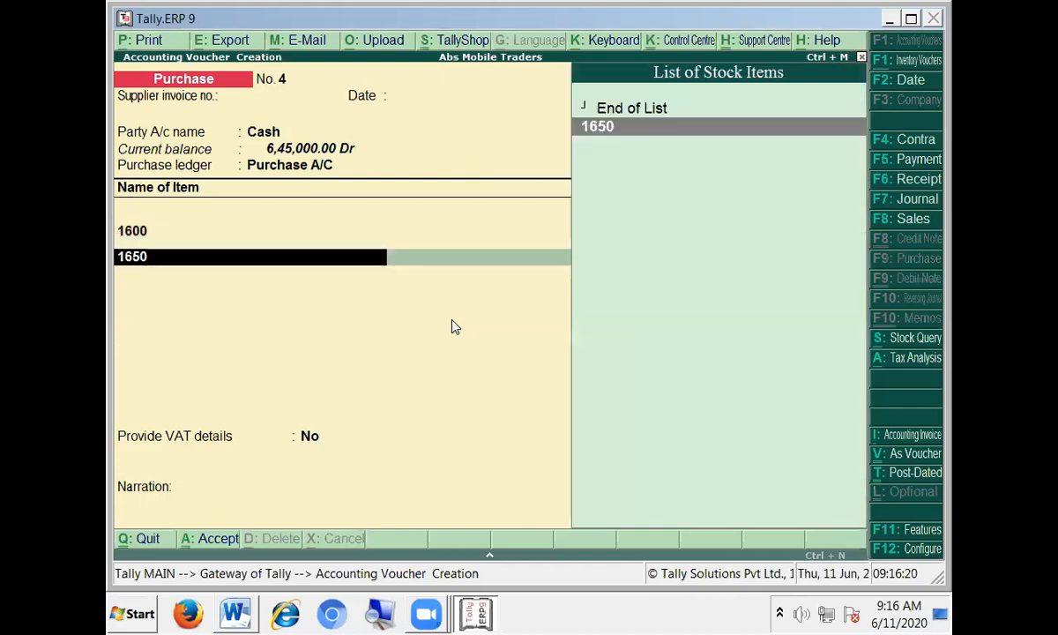
pyautogui.press('Return')
pyautogui.write('10')
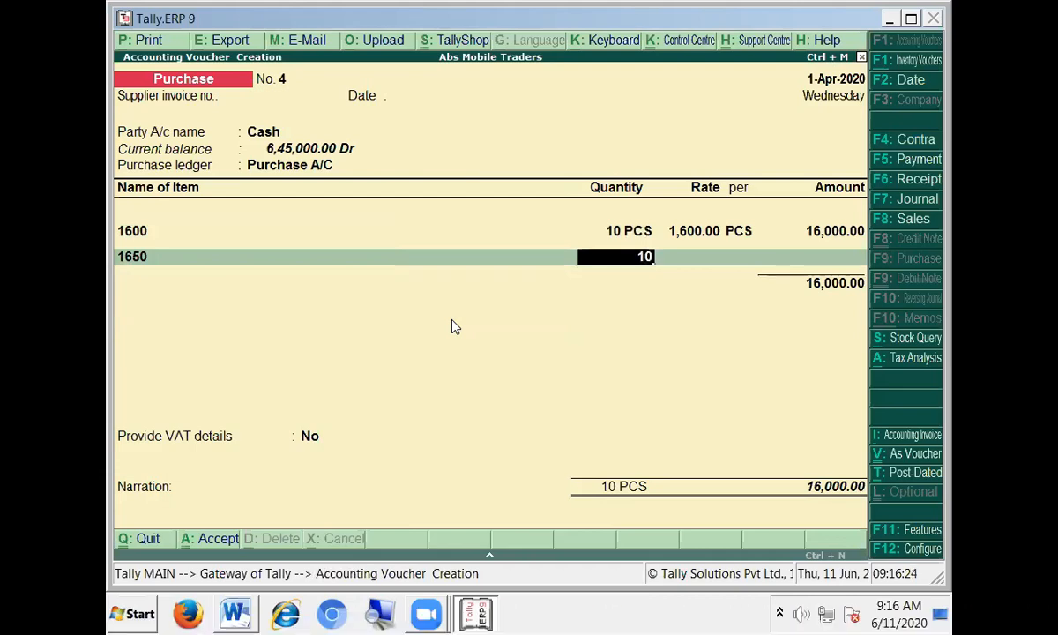
pyautogui.press('Return')
pyautogui.write('16')
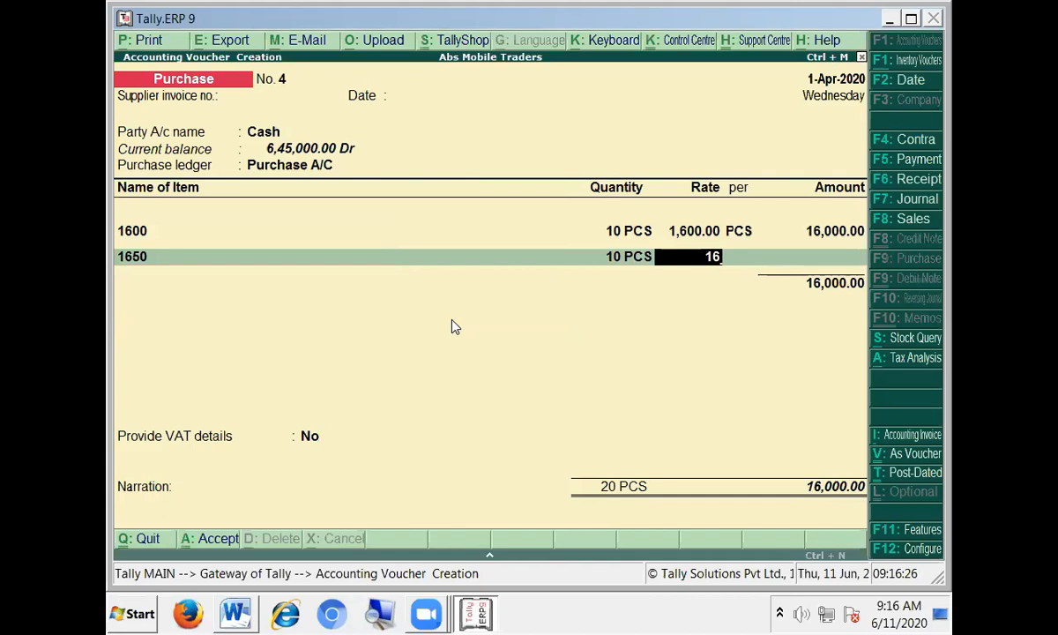
pyautogui.write('50')
pyautogui.press('Return')
pyautogui.press('Return')
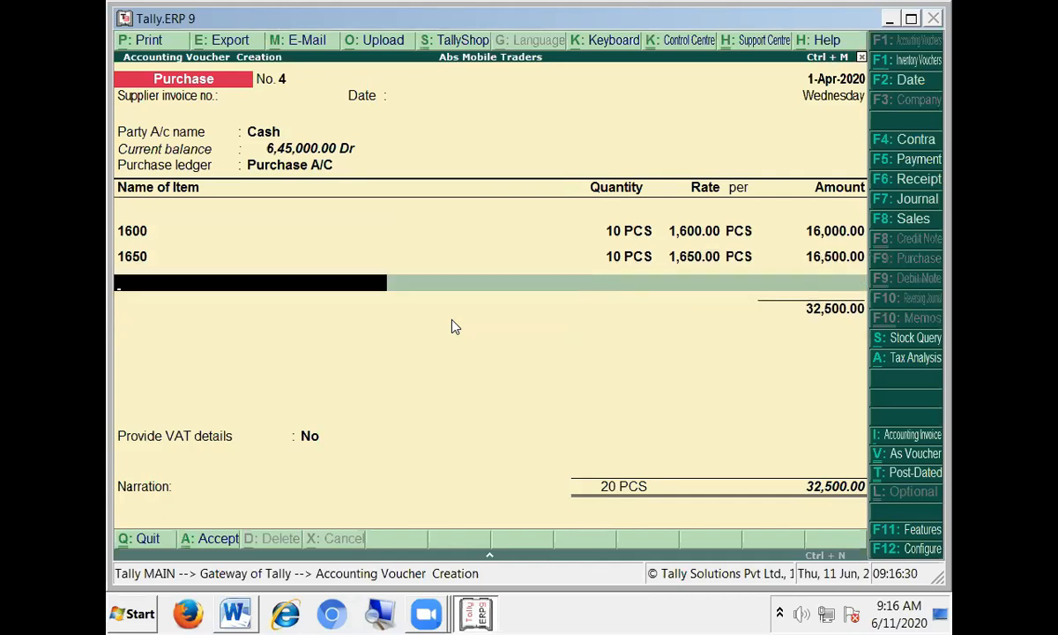
# - Add item Dhara to the purchase voucher with quantity 10 ltr at a rate of 88.50
pyautogui.write('Dha')
pyautogui.press('Return')
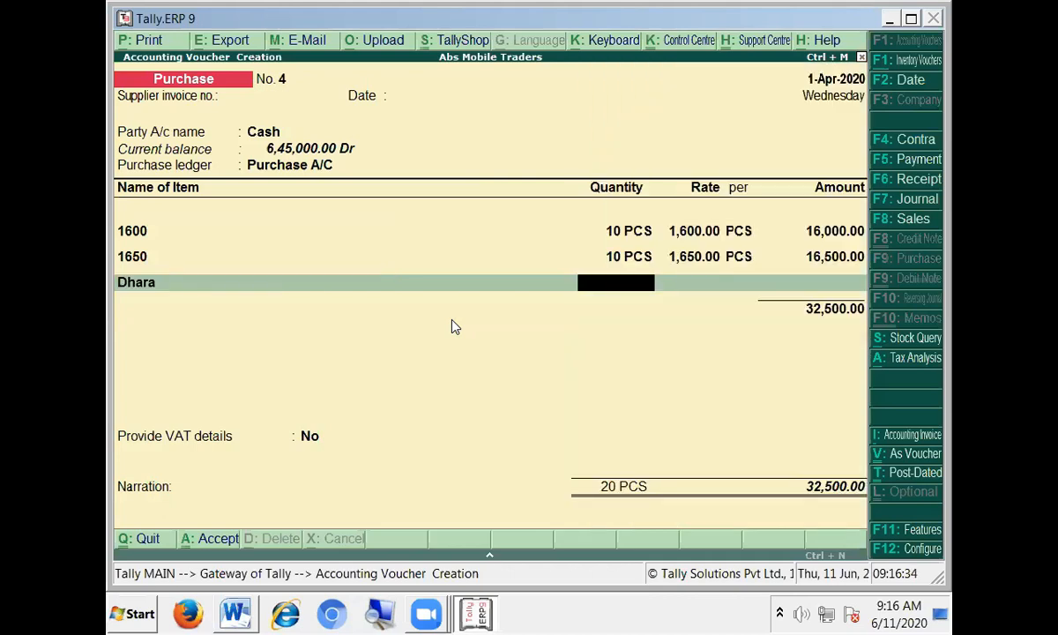
pyautogui.write('10')
pyautogui.press('Return')
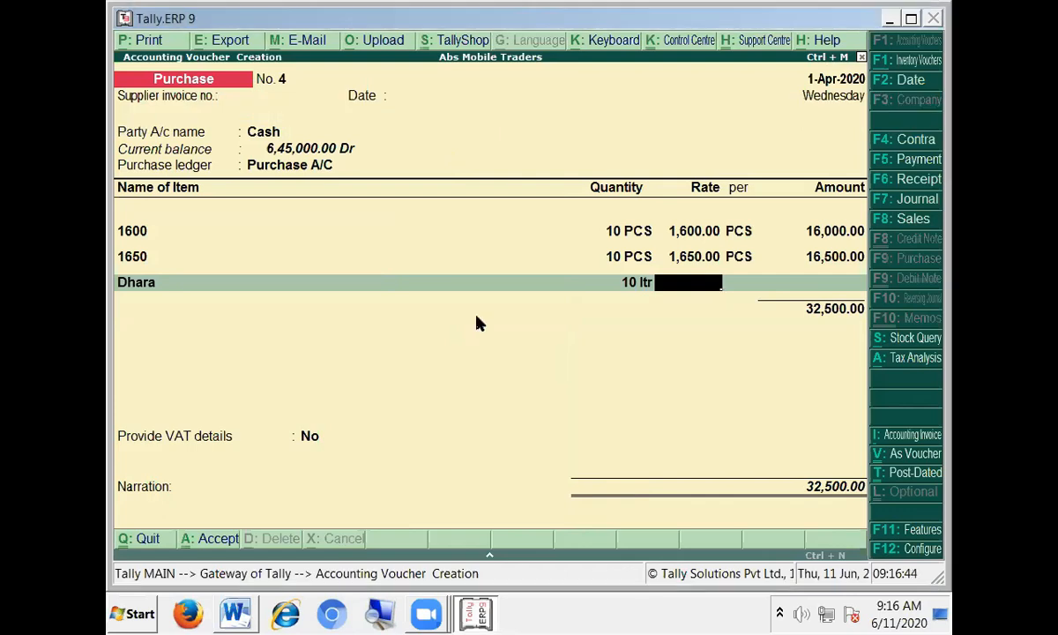
pyautogui.write('88.50')
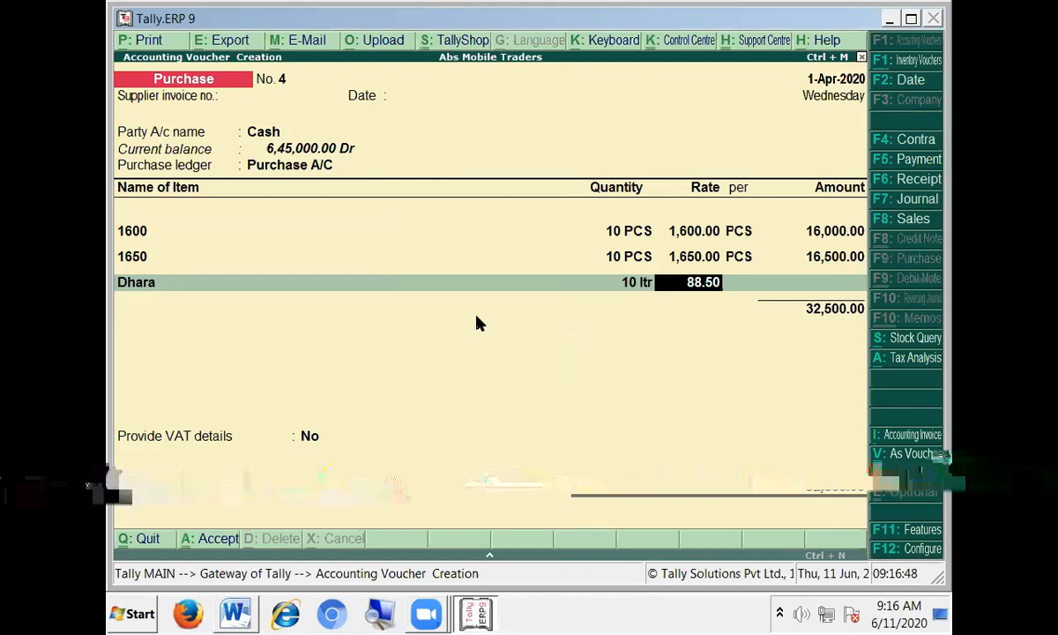
pyautogui.press('Return')
pyautogui.press('Return')
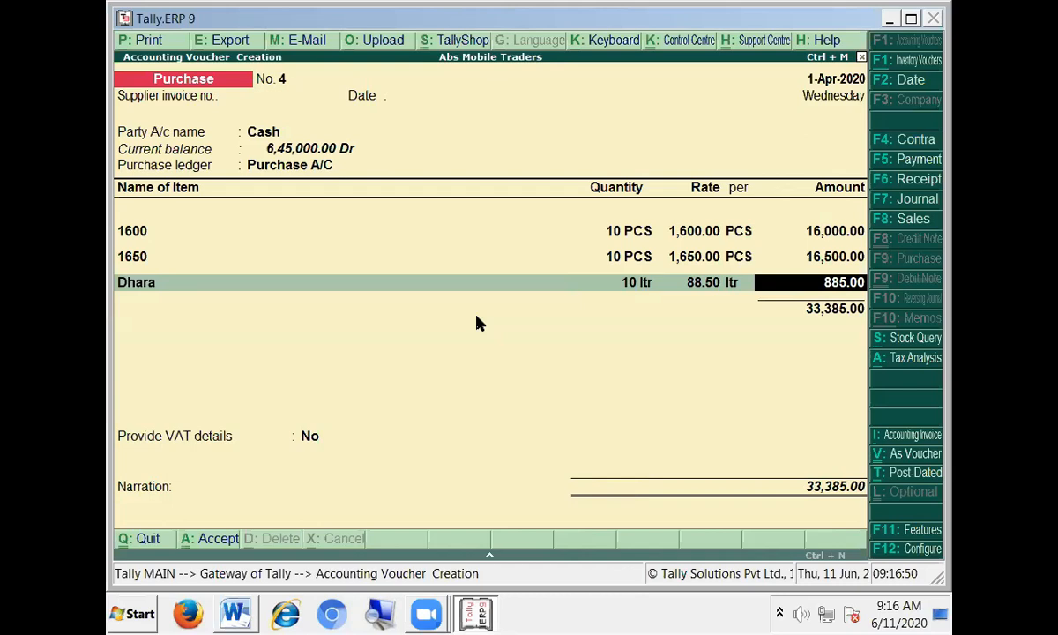
pyautogui.press('Return')
# - Add item Rani to the purchase voucher with quantity 100 ltr at a rate of 98.00
pyautogui.write('Rani')
pyautogui.press('Return')
pyautogui.write('100')
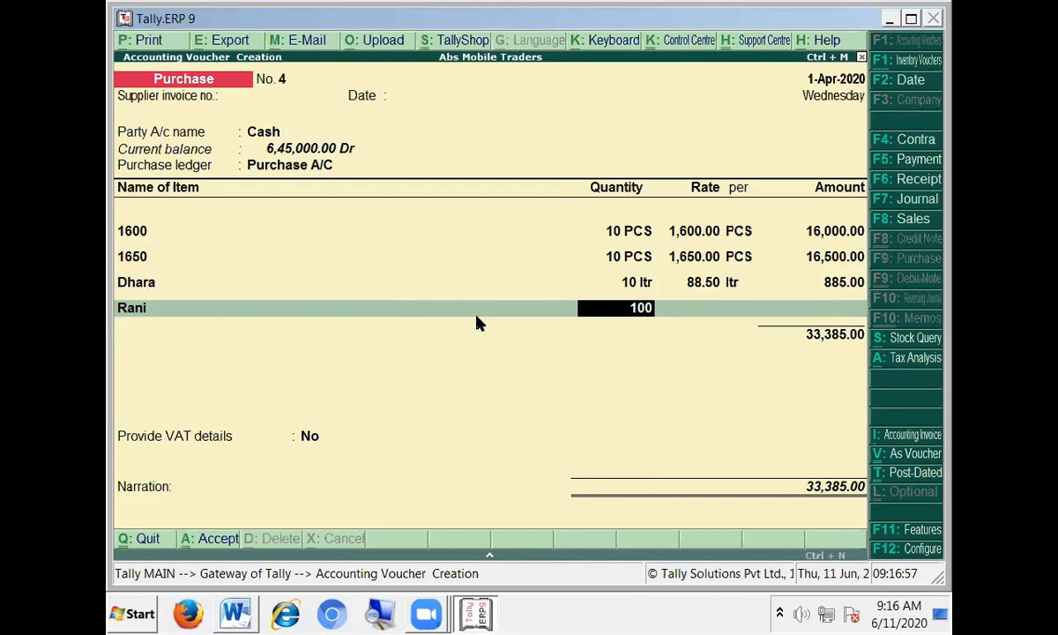
pyautogui.press('Return')
pyautogui.write('98.00')
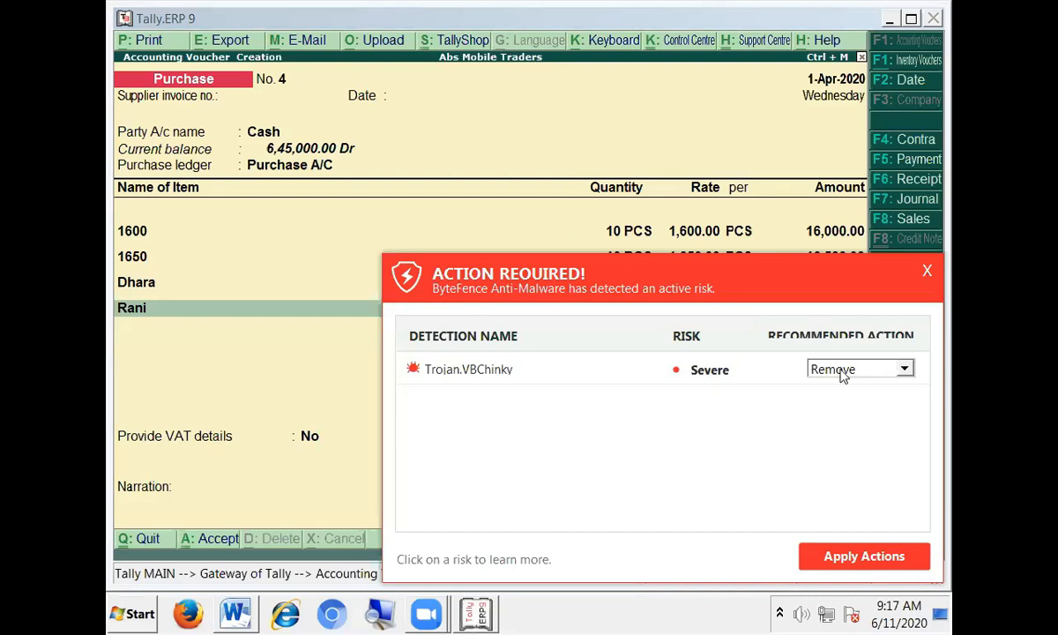
# - Close the ByteFence malware alert without applying the recommended action and return to the voucher
pyautogui.click(926, 273)
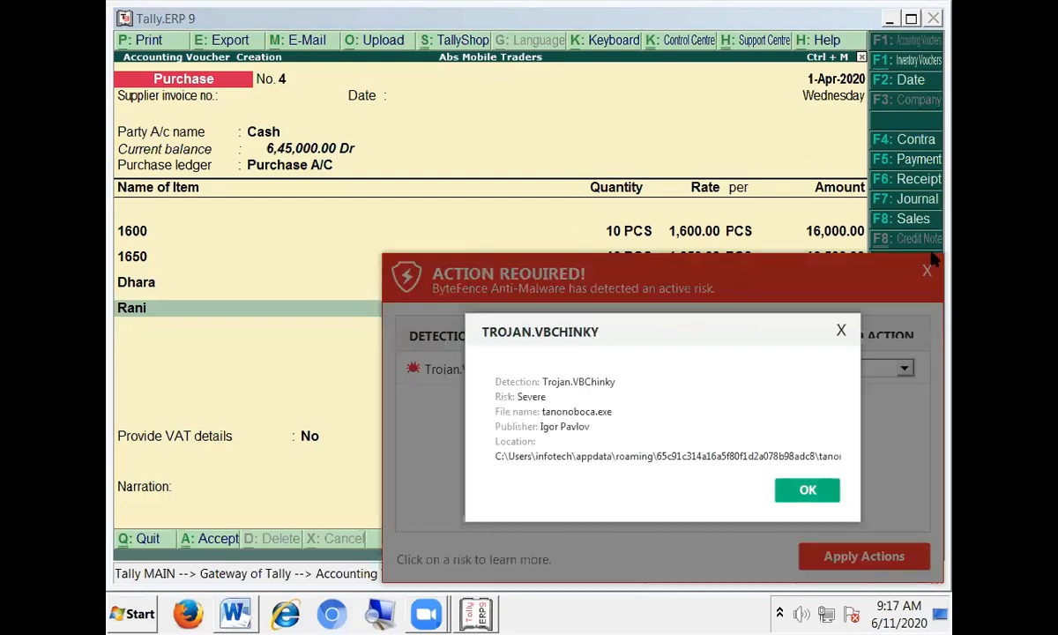
pyautogui.click(820, 494)
pyautogui.click(927, 271)
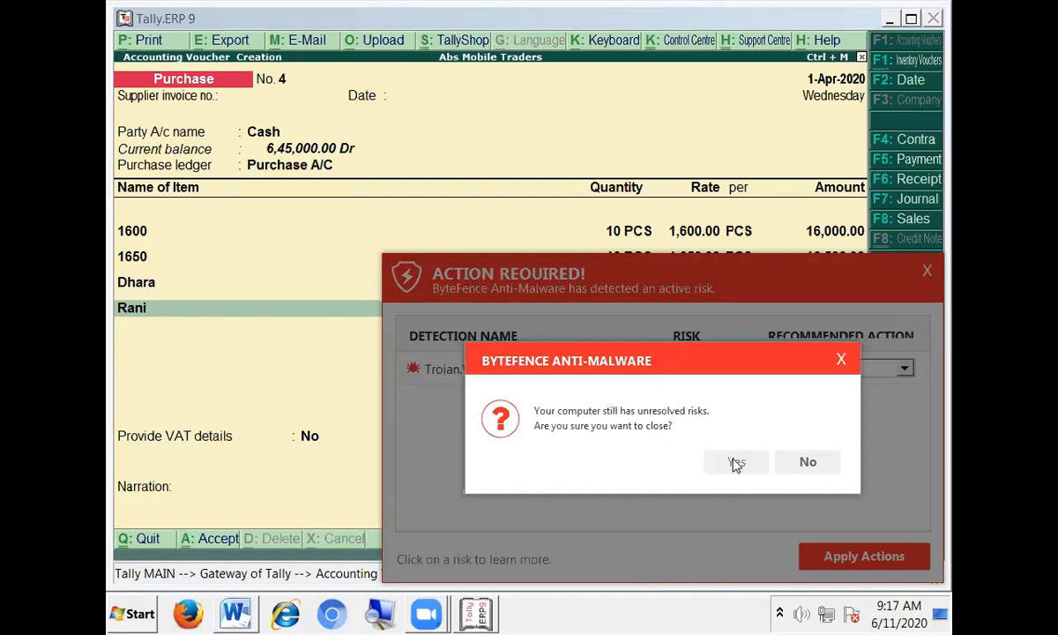
pyautogui.click(736, 463)
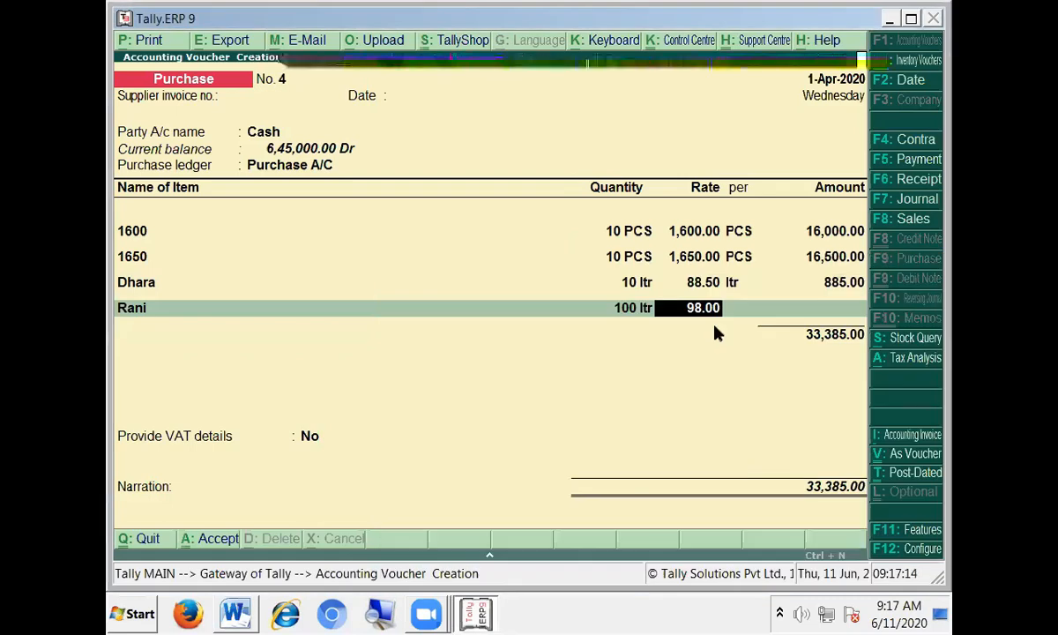
# - Confirm the rate and ltr unit on the Rani line and dismiss the recurring malware alert
pyautogui.press('Return')
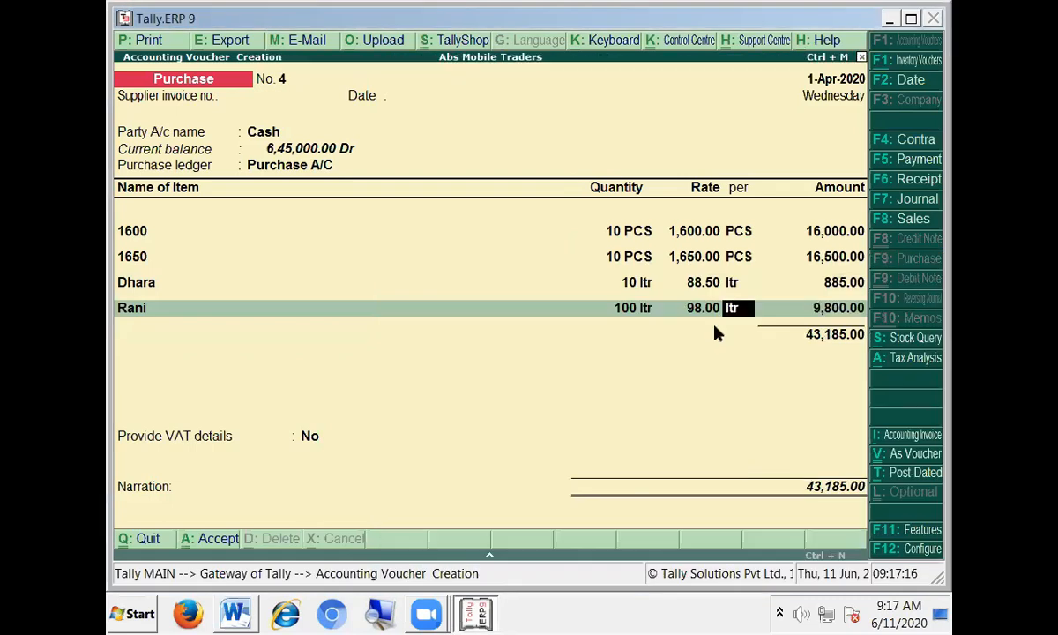
pyautogui.press('Return')
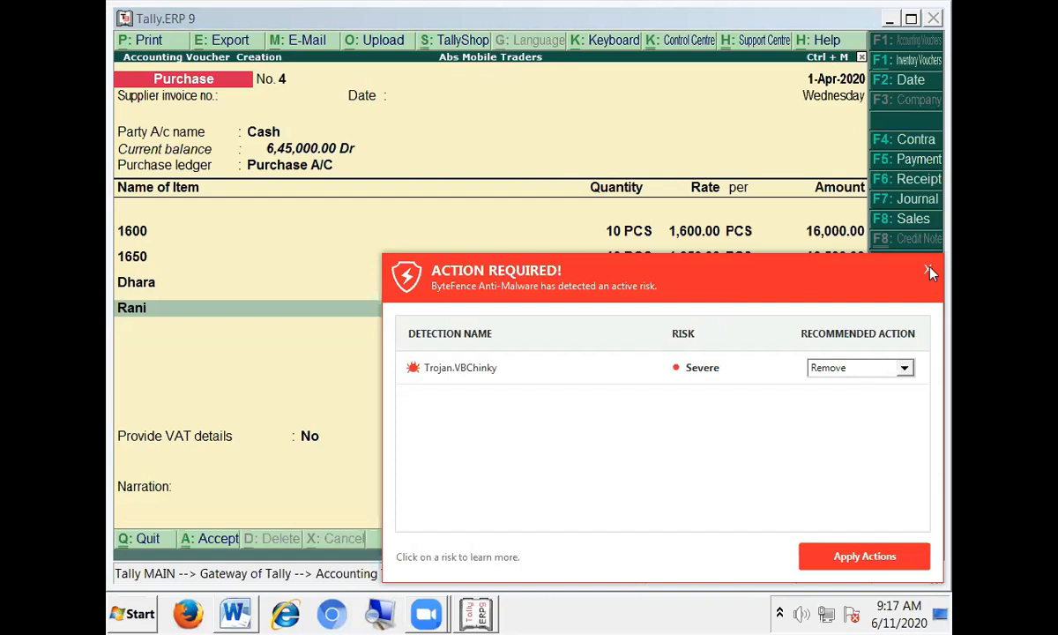
pyautogui.click(929, 271)
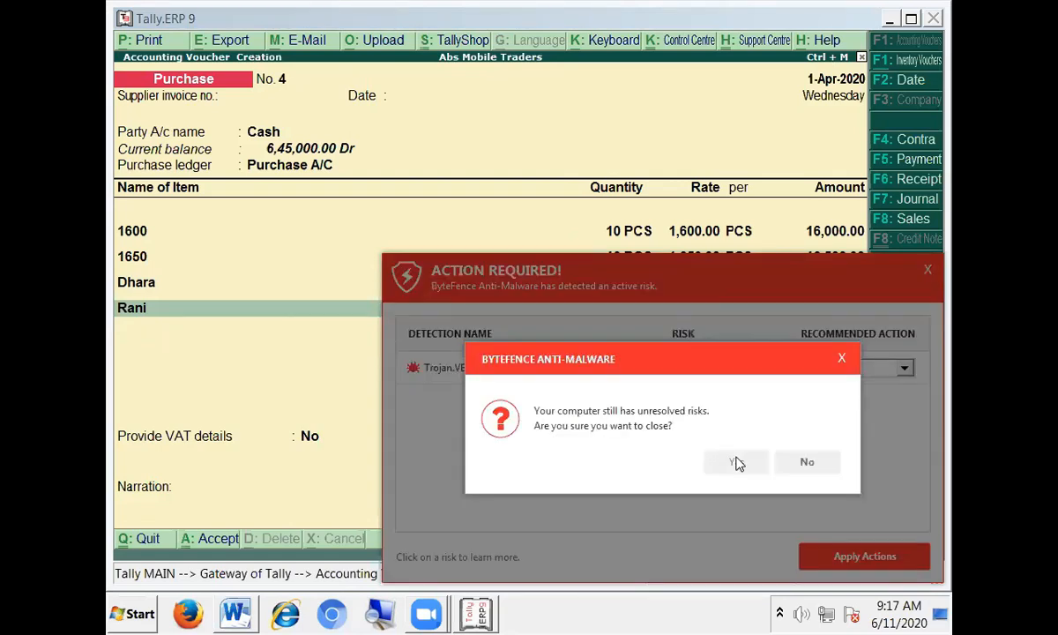
pyautogui.click(735, 462)
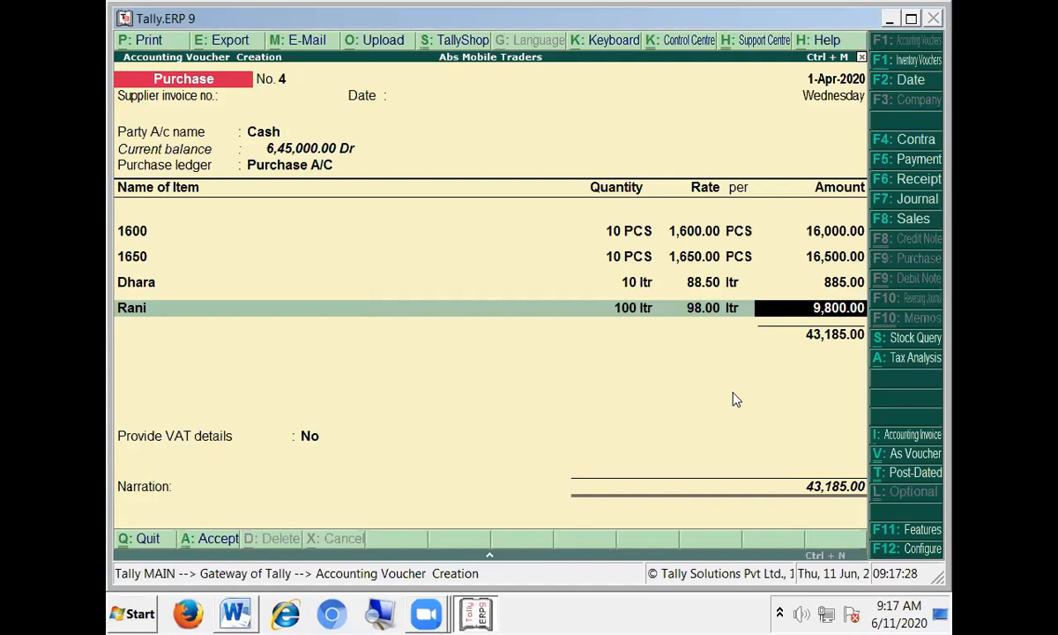
# - End the item list and add the Input Vat ledger, with its TDS nature of payment as Not Applicable
pyautogui.press('Return')
pyautogui.press('Return')
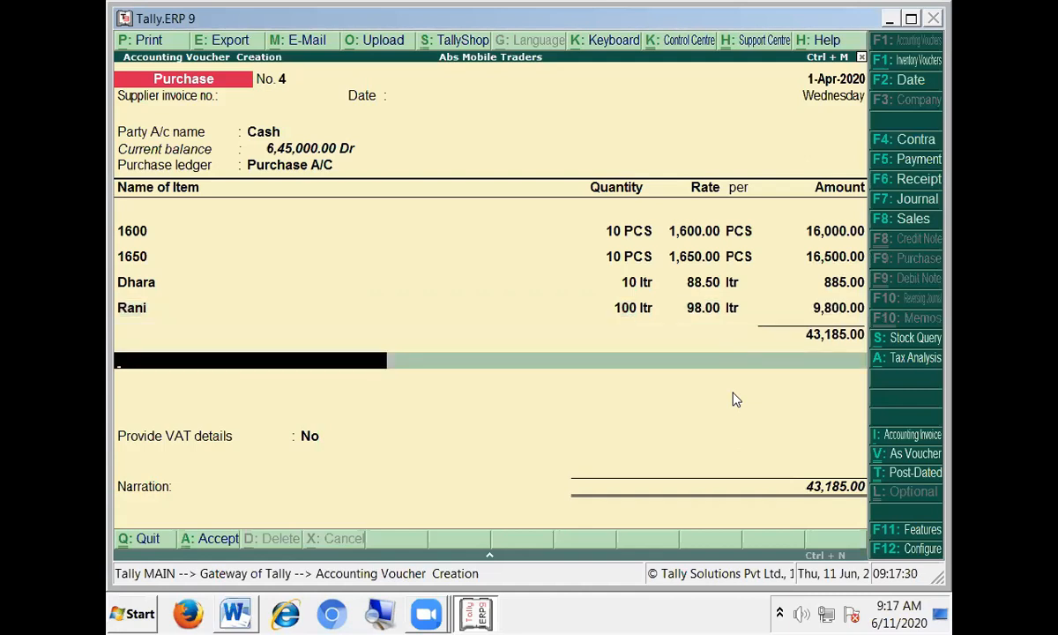
pyautogui.write('Input Vat')
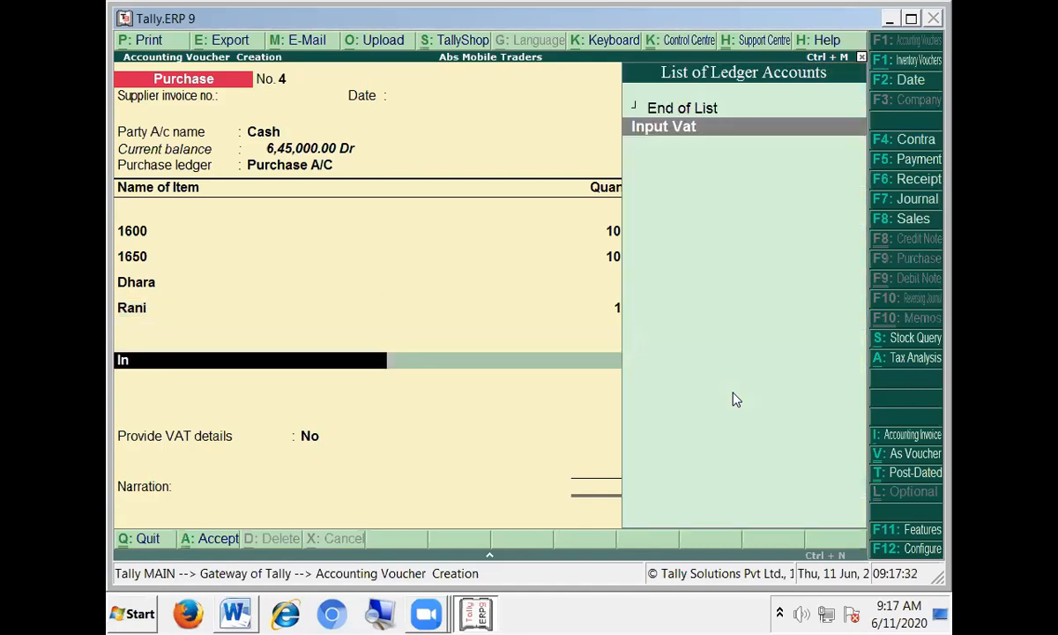
pyautogui.press('Return')
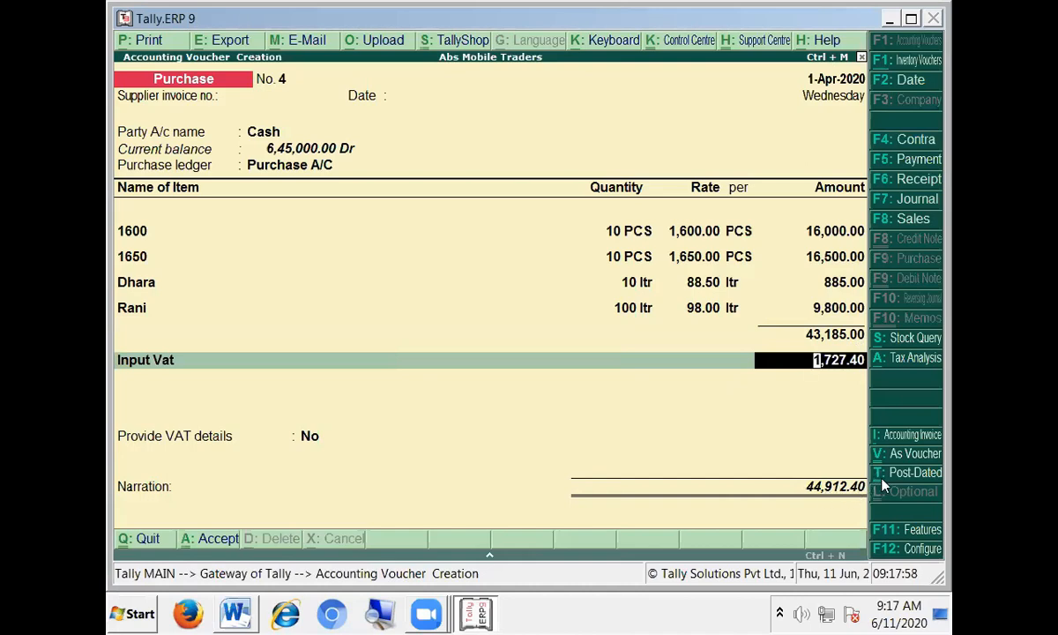
pyautogui.press('Return')
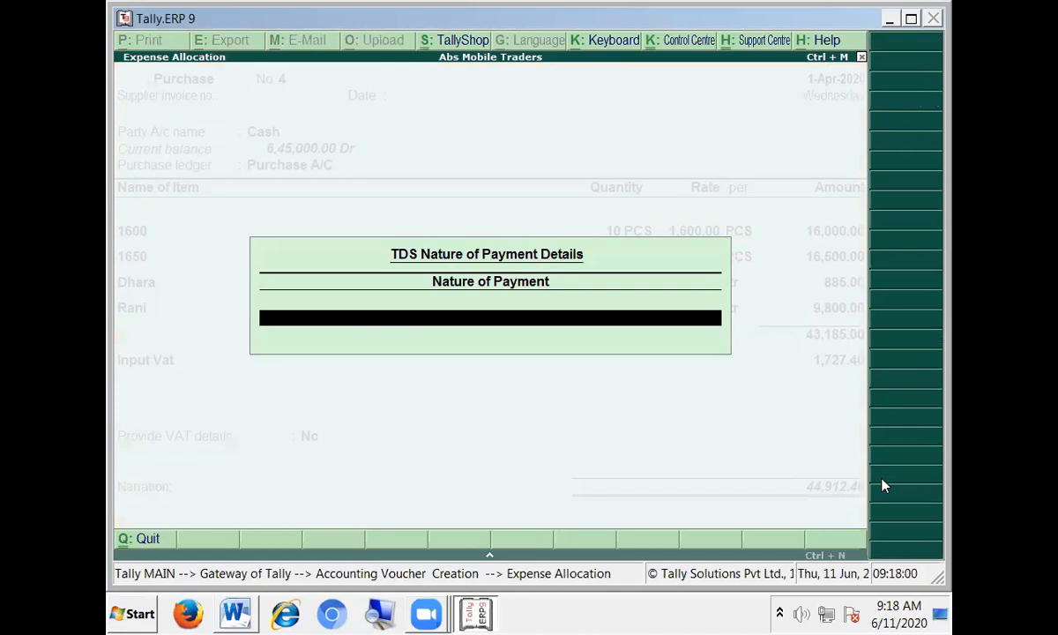
pyautogui.press('Return')
# - Set Provide VAT details to Yes and leave the supplier invoice number and date blank
pyautogui.press('Down')
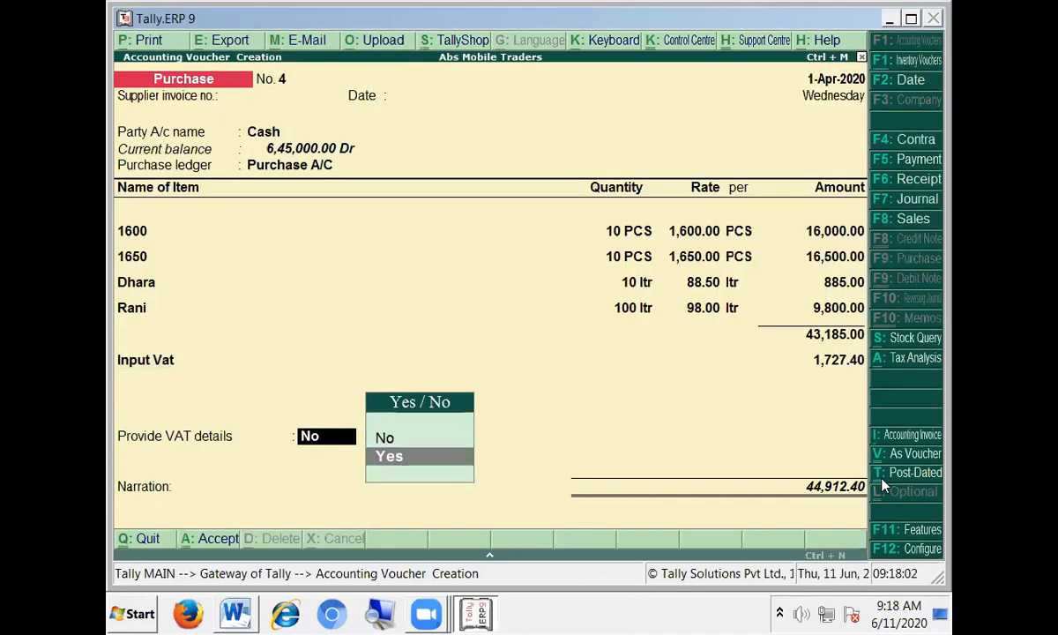
pyautogui.press('Return')
pyautogui.press('Return')
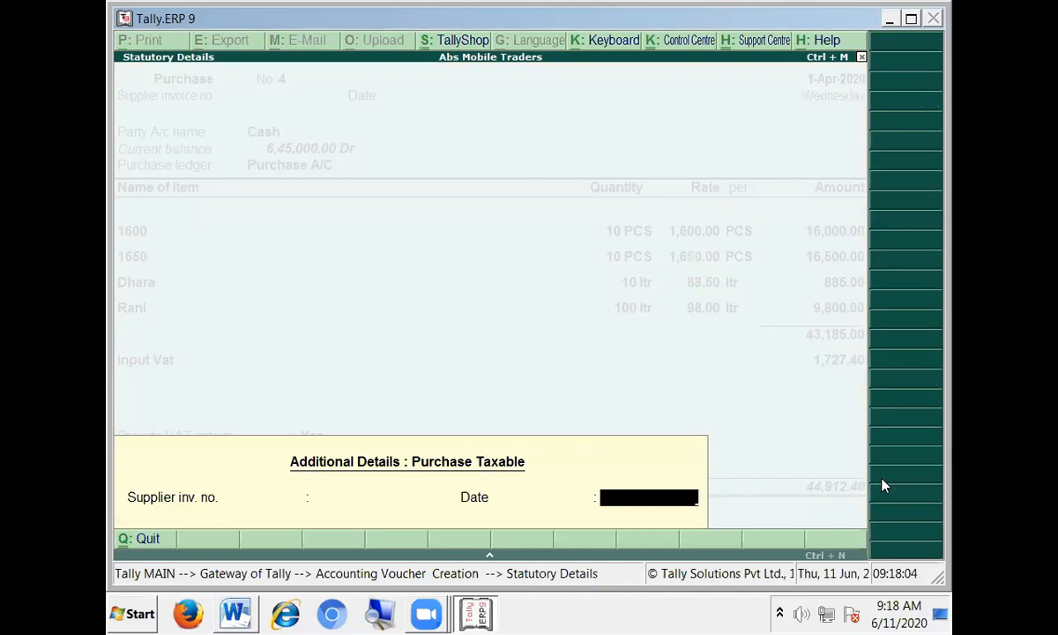
pyautogui.press('Return')
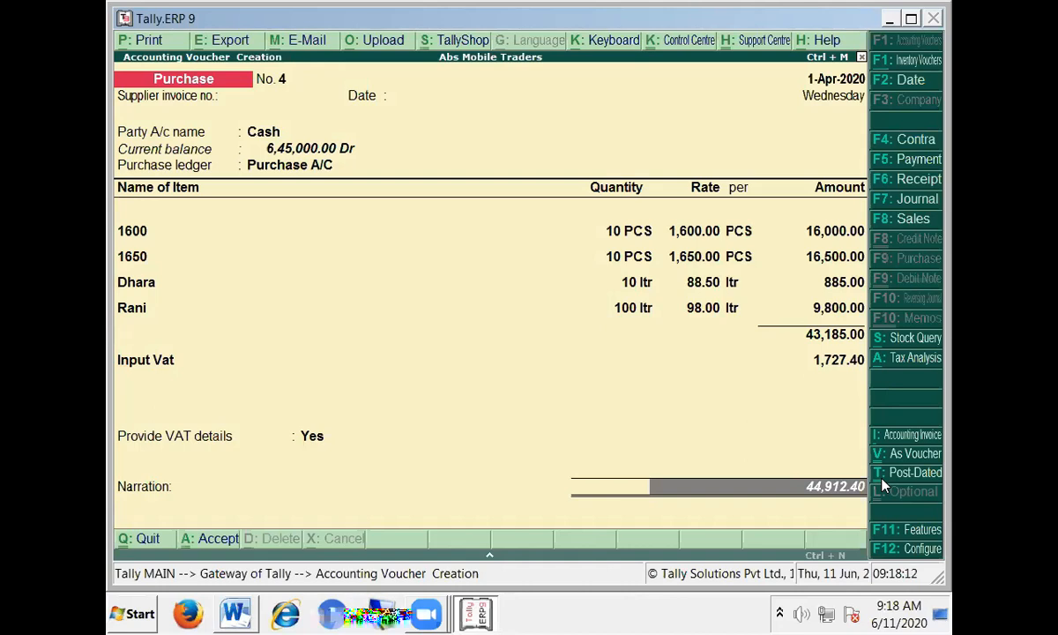
# - Go back through the Input Vat and Rani lines to recheck the entries, and return to the narration
pyautogui.press('BackSpace')
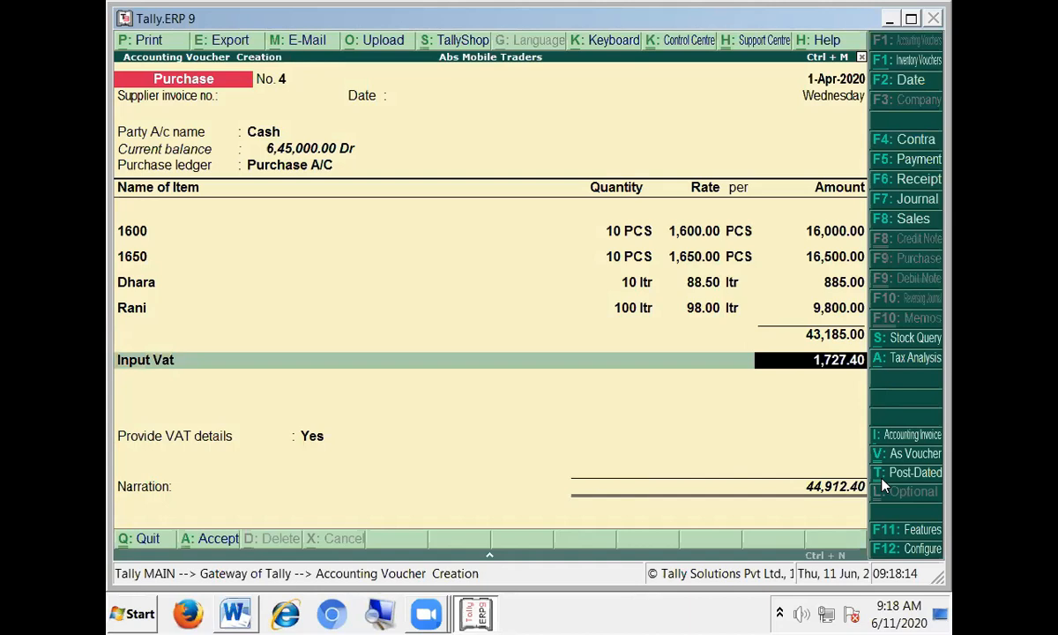
pyautogui.press('BackSpace')
pyautogui.press('BackSpace')
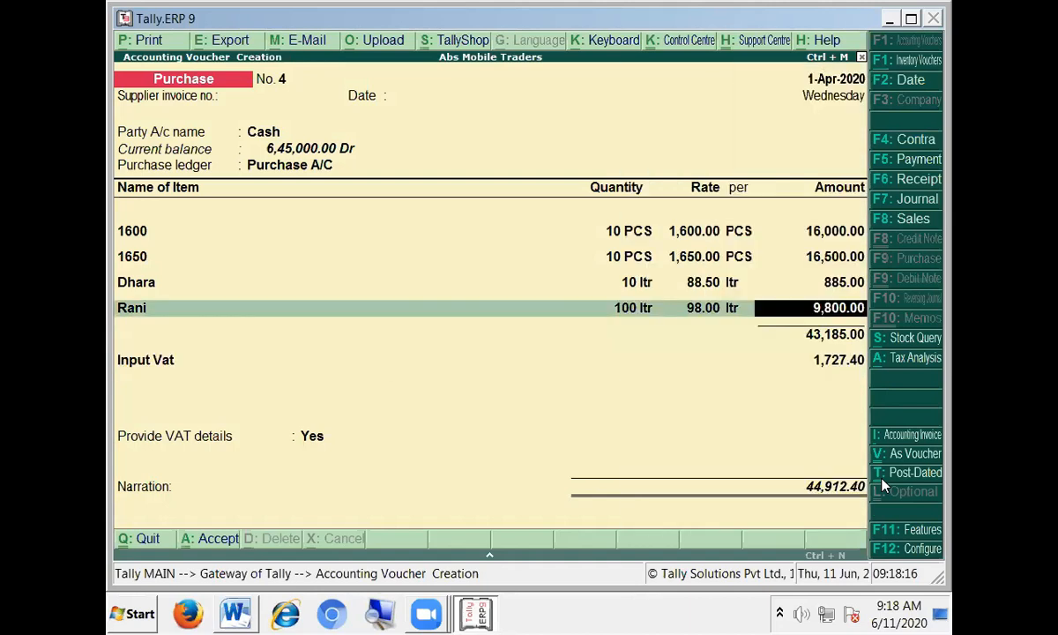
pyautogui.press('Return')
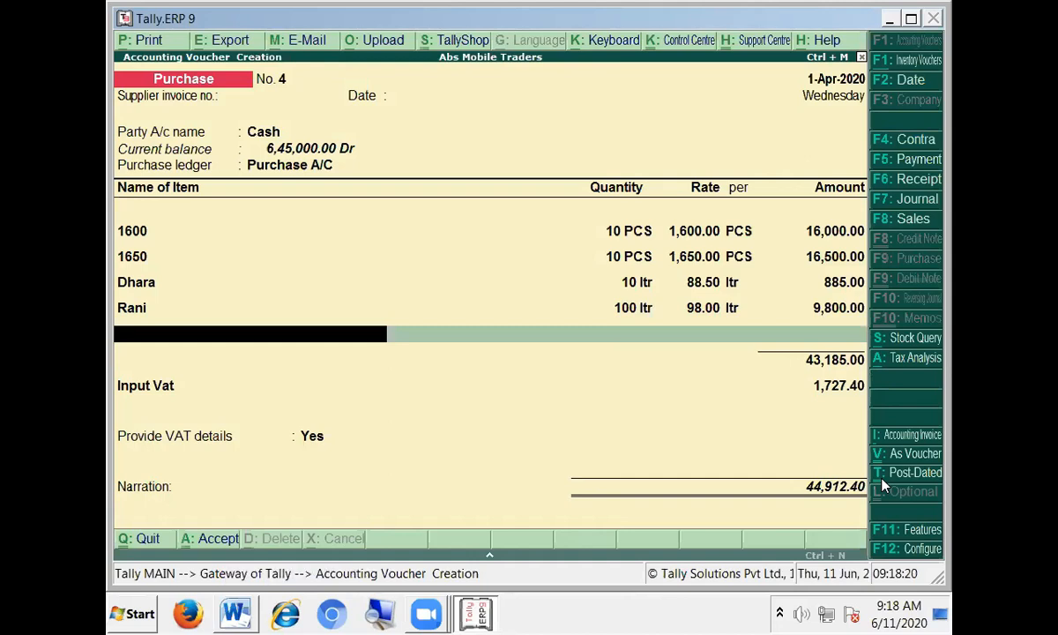
pyautogui.press('Return')
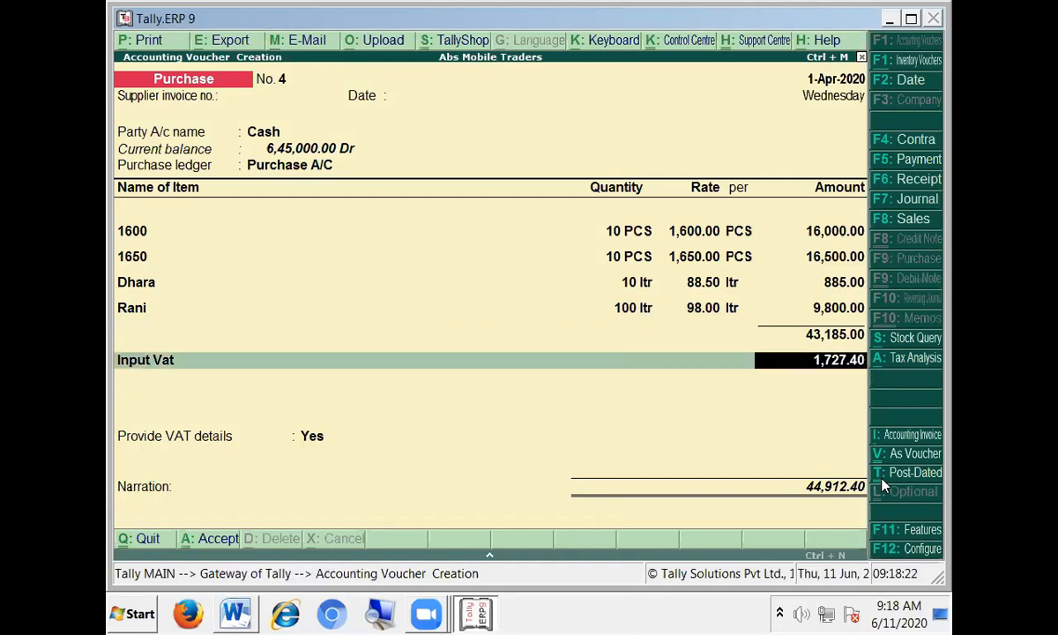
pyautogui.press('Return')
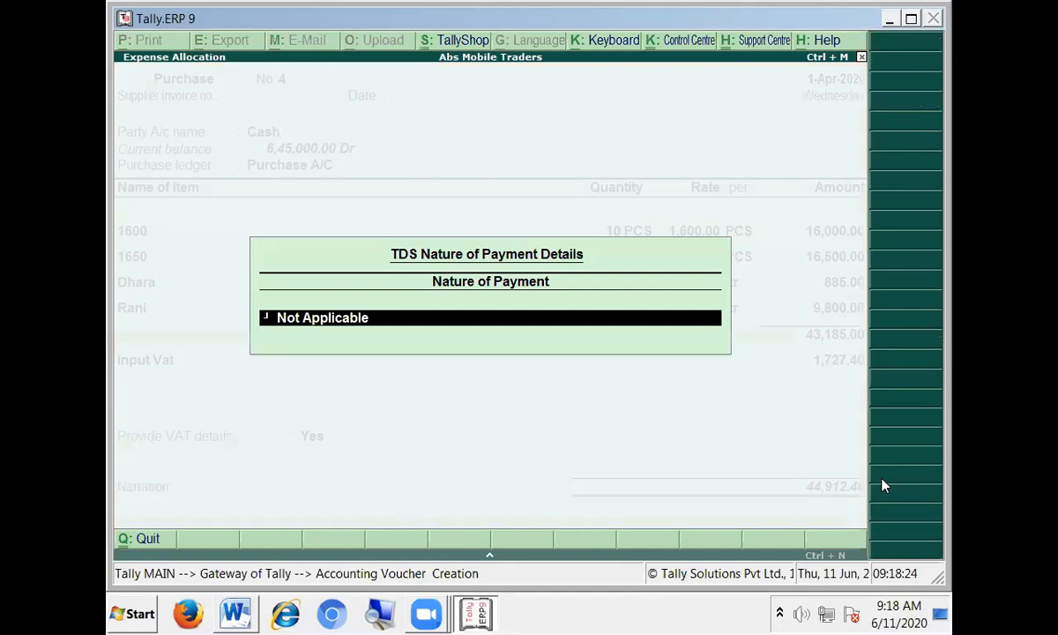
pyautogui.press('Return')
pyautogui.press('Return')
pyautogui.press('Return')
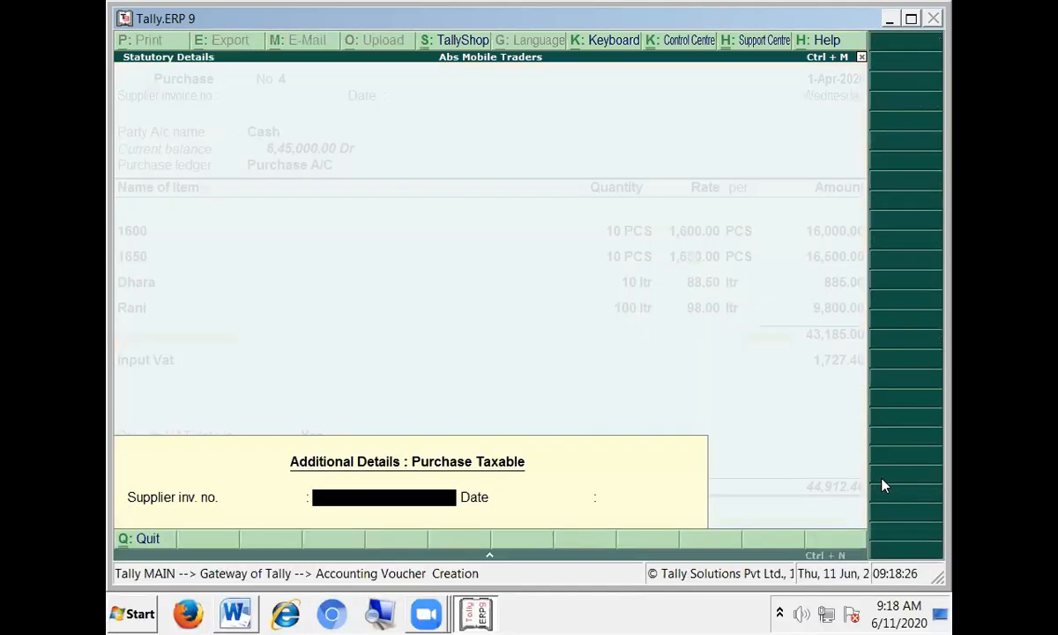
pyautogui.press('Return')
pyautogui.press('Return')
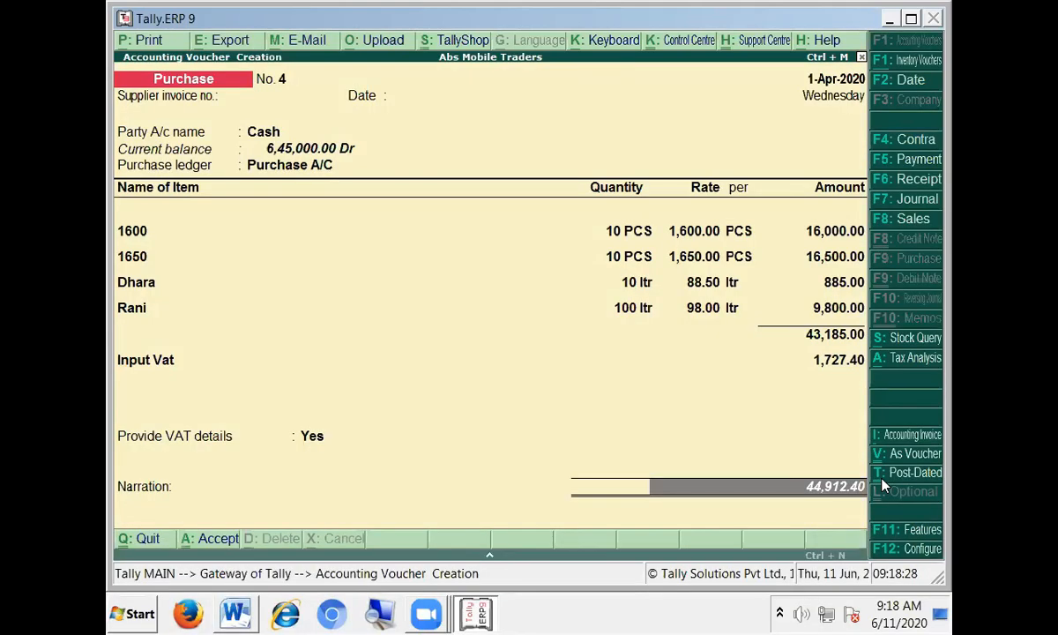
# - Save the cash purchase voucher with a blank narration and leave voucher creation
pyautogui.press('Return')
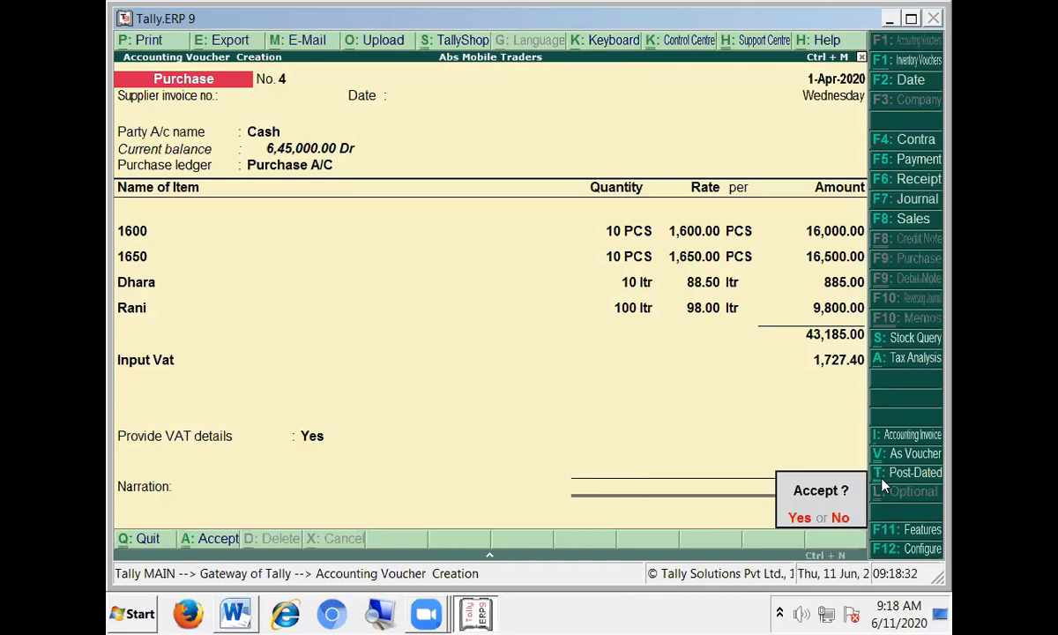
pyautogui.press('Return')
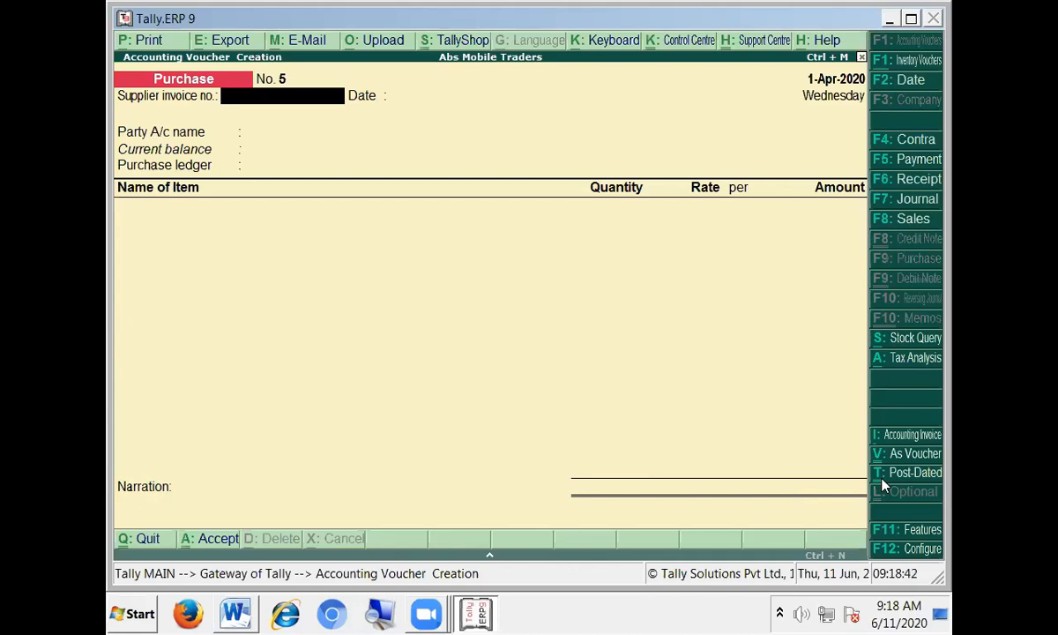
pyautogui.press('Escape')
pyautogui.press('Return')
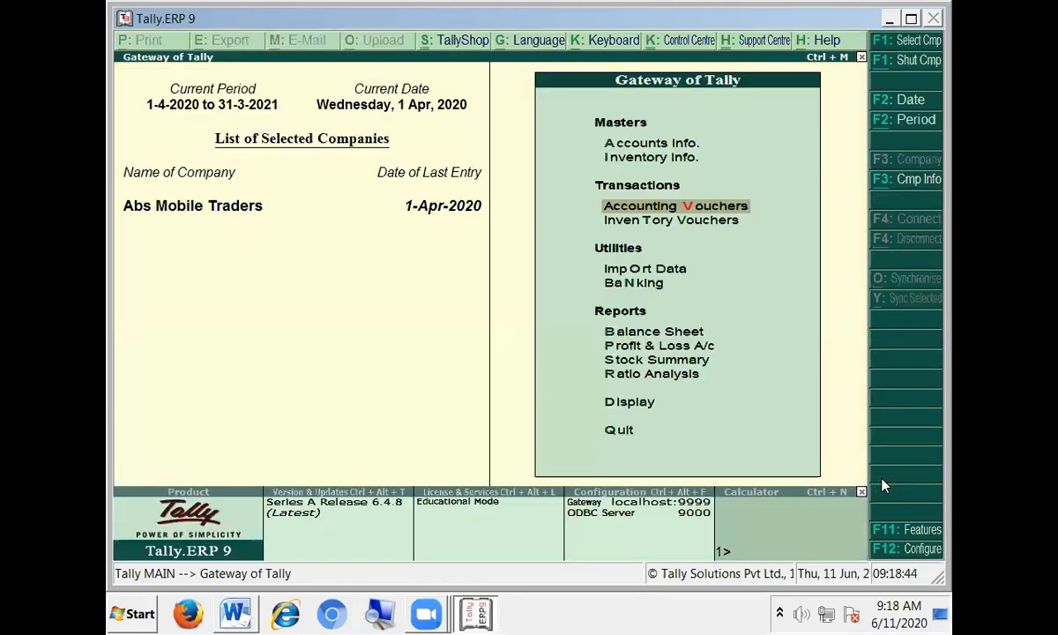
# - Open the quarterly VAT return Form RT-I from the statutory reports
pyautogui.press('d')
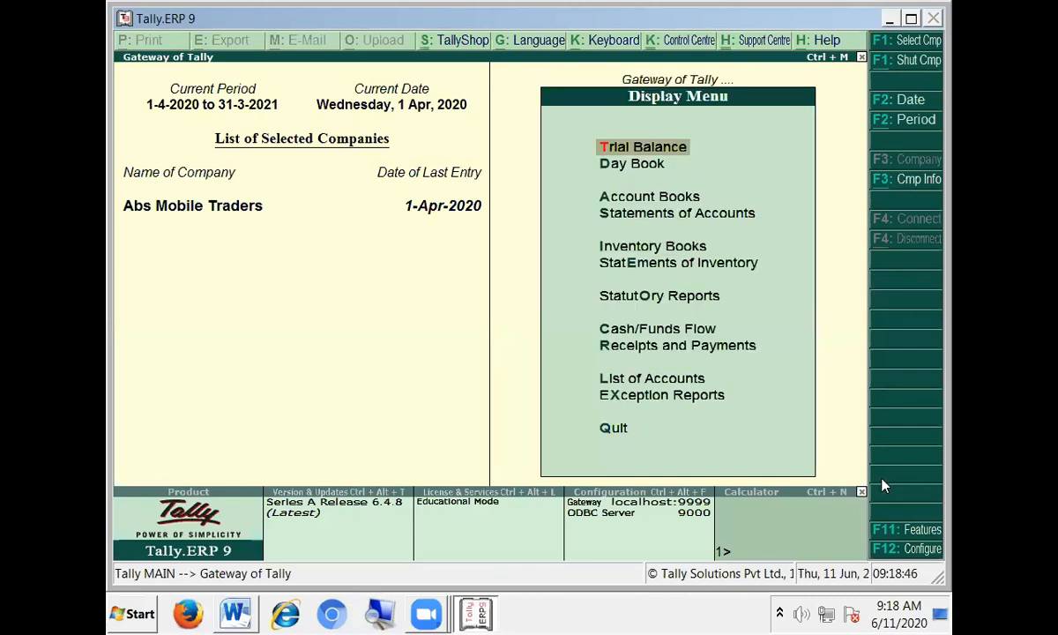
pyautogui.press('Down')
pyautogui.press('Down')
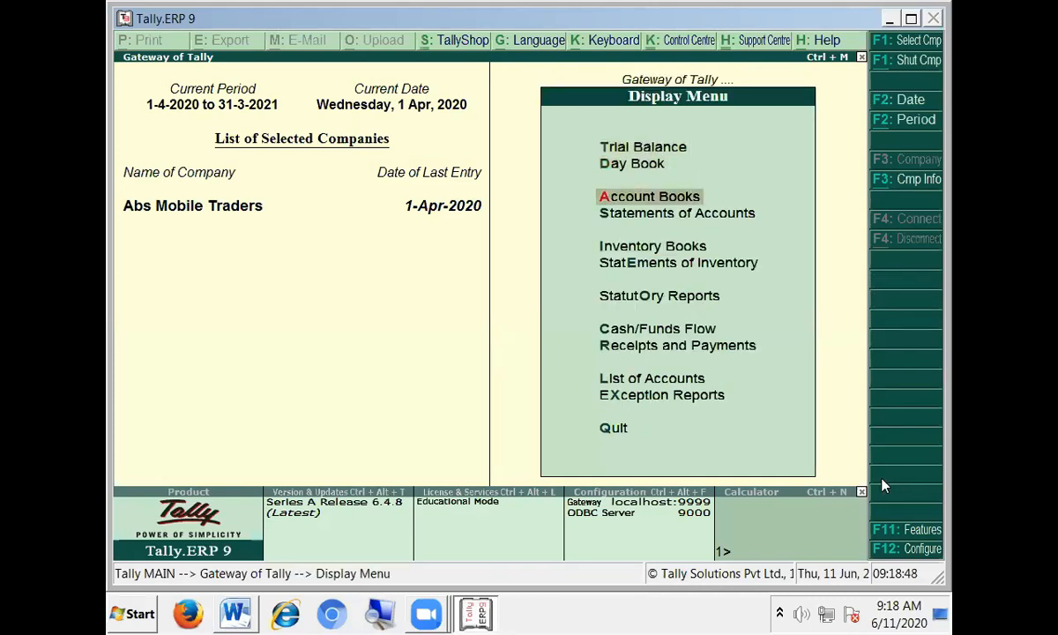
pyautogui.press('Down')
pyautogui.press('Down')
pyautogui.press('Down')
pyautogui.press('Down')
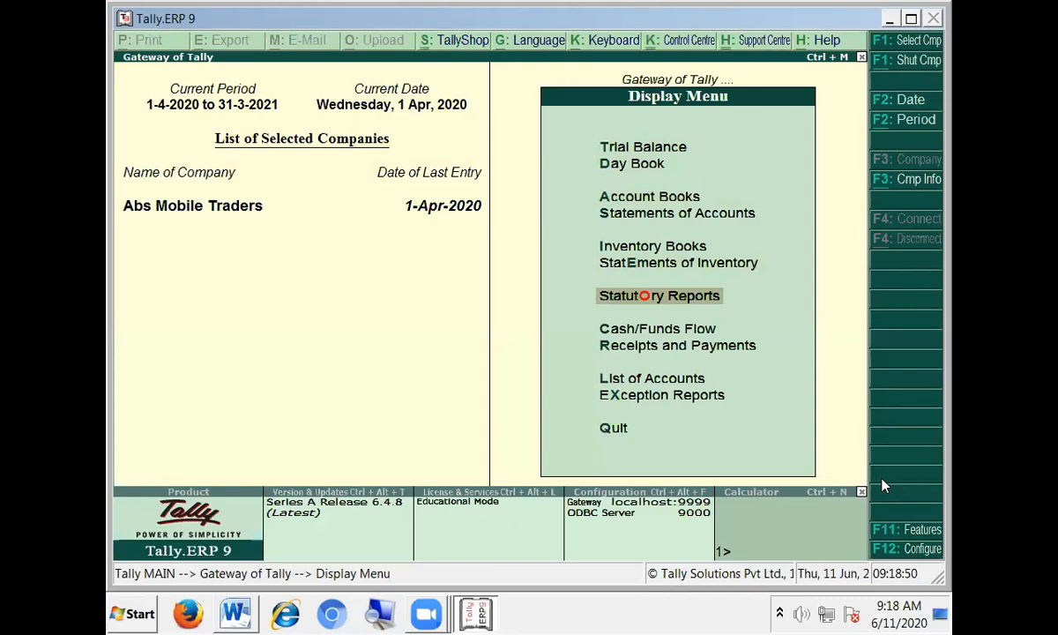
pyautogui.press('Return')
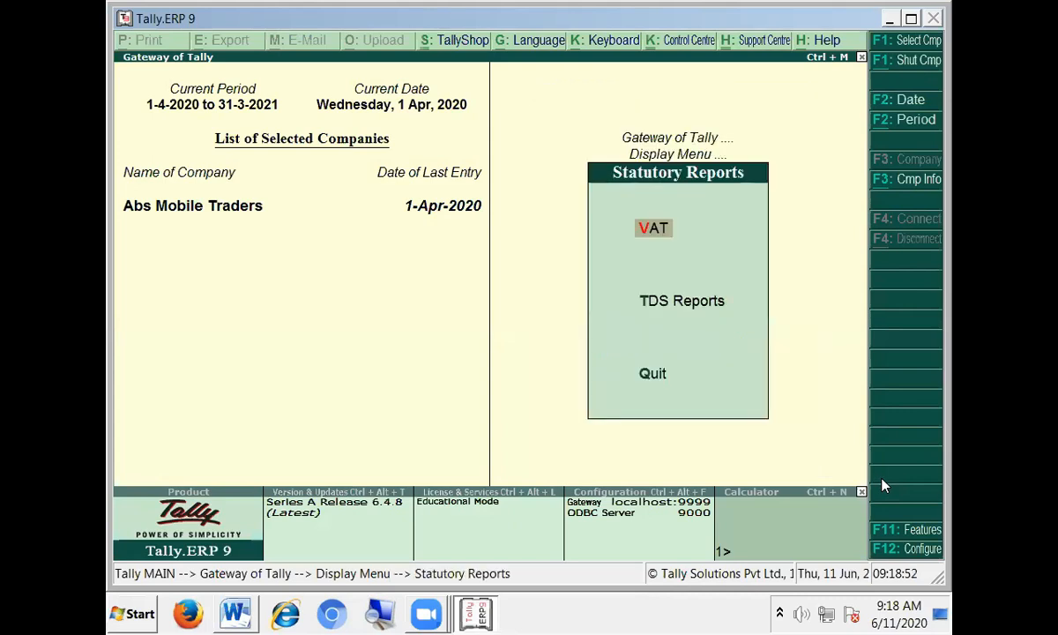
pyautogui.press('Return')
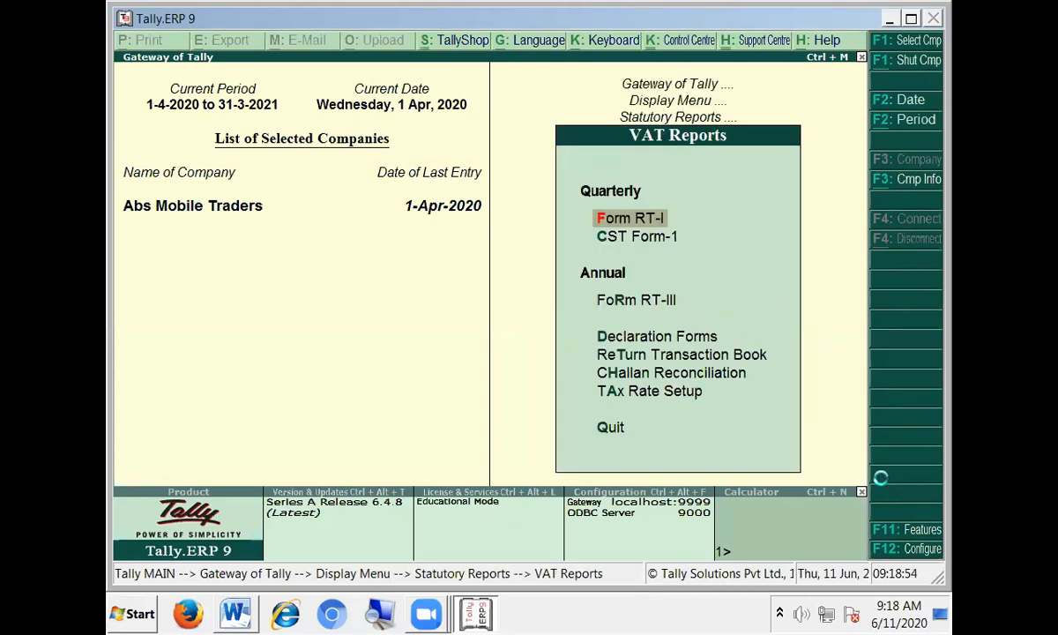
pyautogui.press('Return')
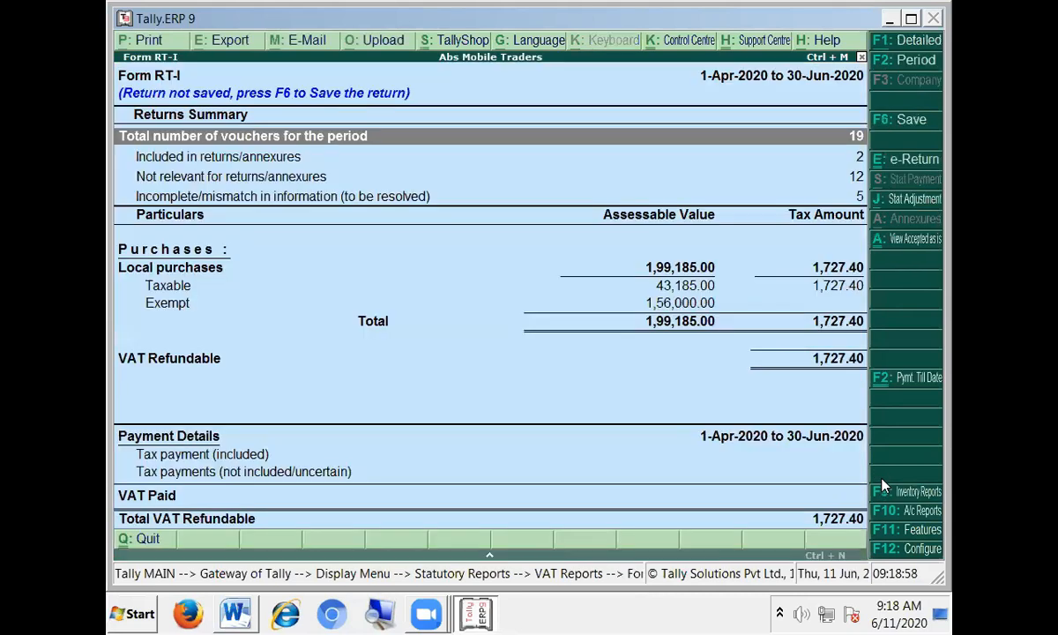
# - Examine the Contra monthly register behind the return's voucher total, review the input VAT figures, and close Form RT-I
pyautogui.press('Return')
pyautogui.press('Return')
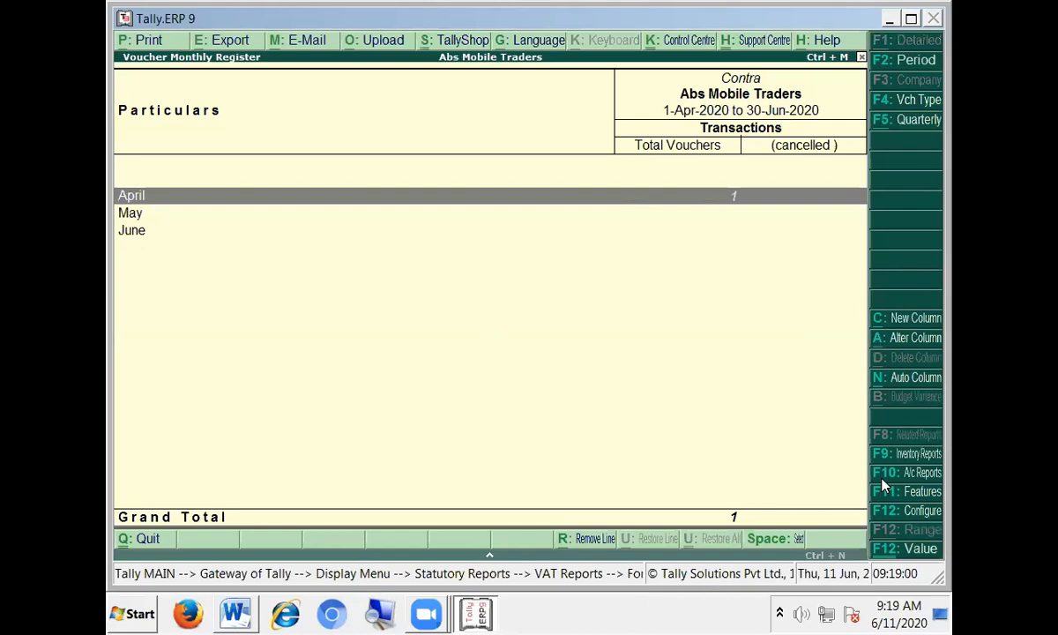
pyautogui.press('Escape')
pyautogui.press('Escape')
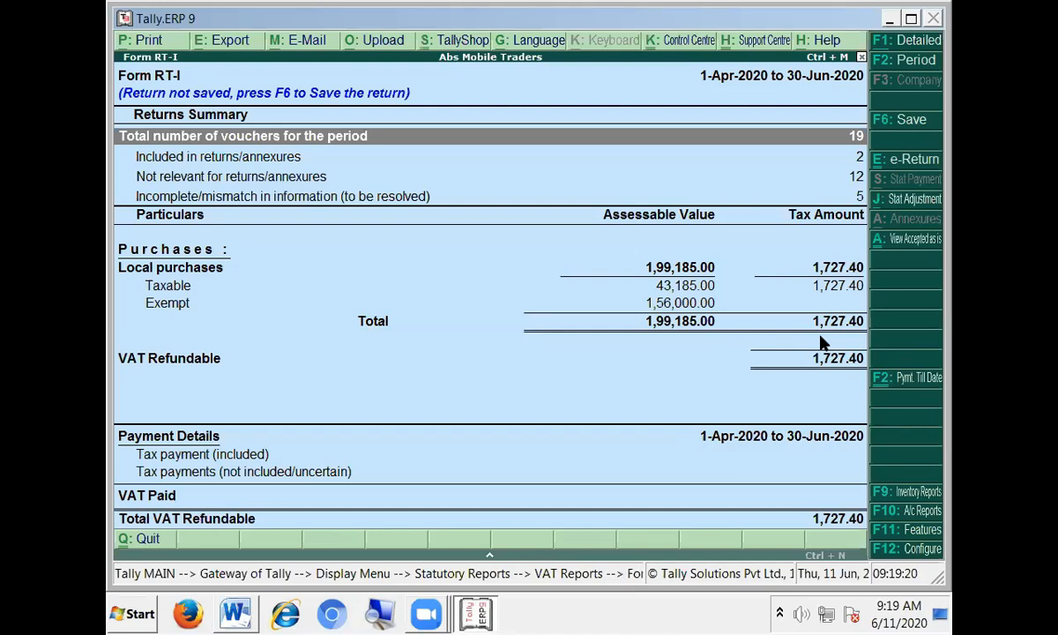
pyautogui.press('Escape')
pyautogui.press('Escape')
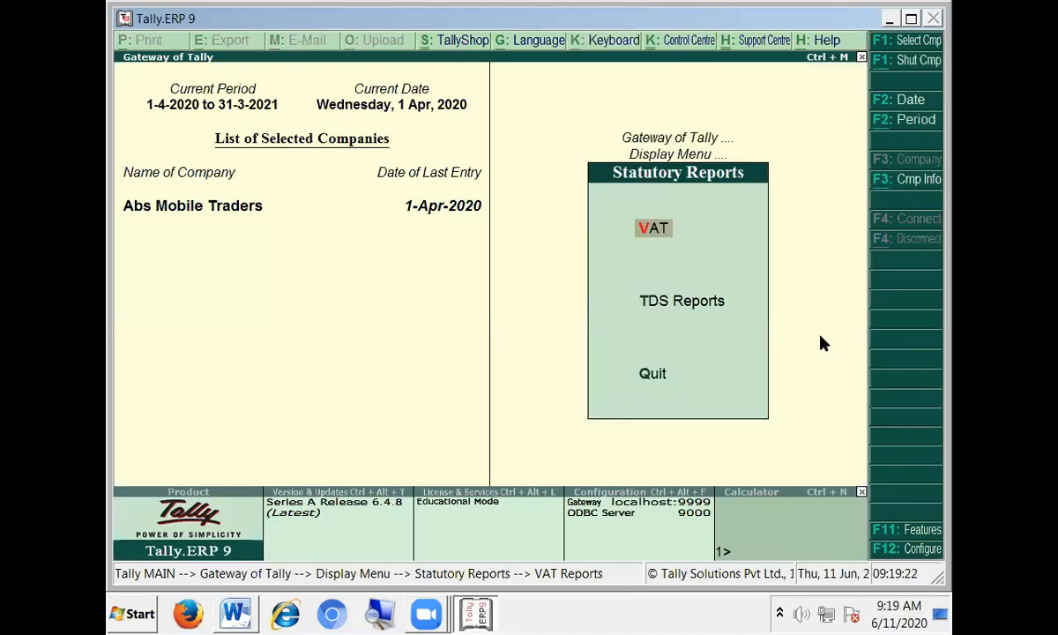
# - Leave the statutory reports and start a sales voucher with Cash as the party account
pyautogui.press('Escape')
pyautogui.press('Escape')
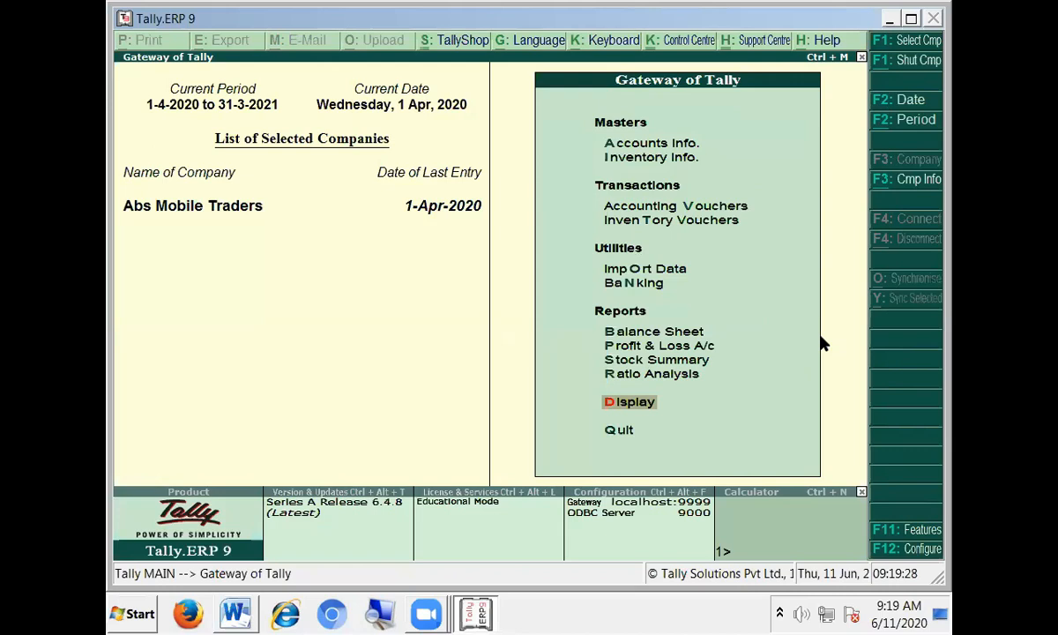
pyautogui.press('v')
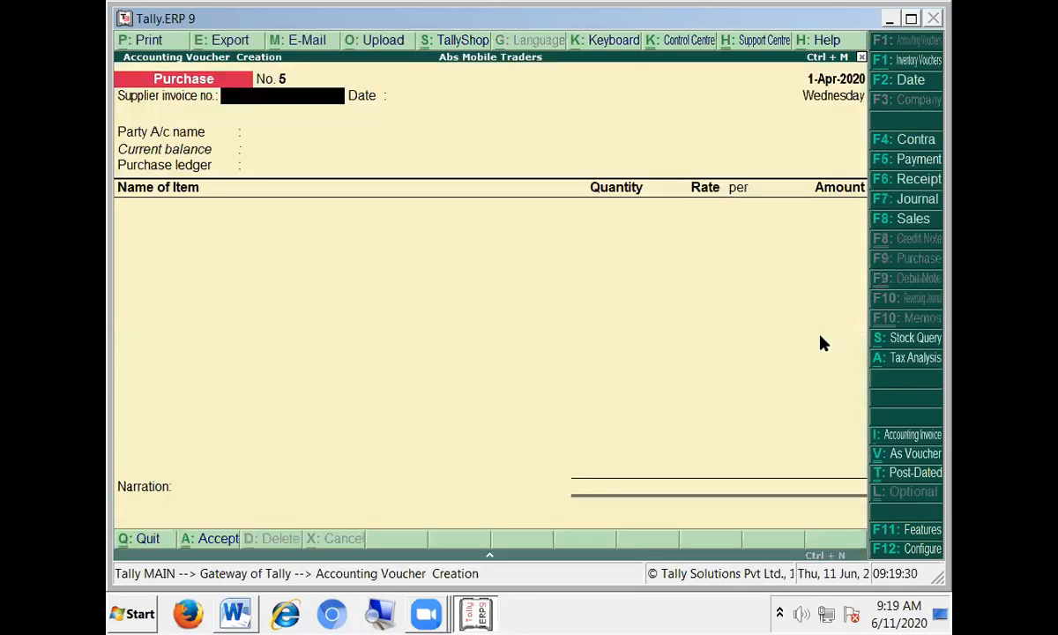
pyautogui.press('F8')
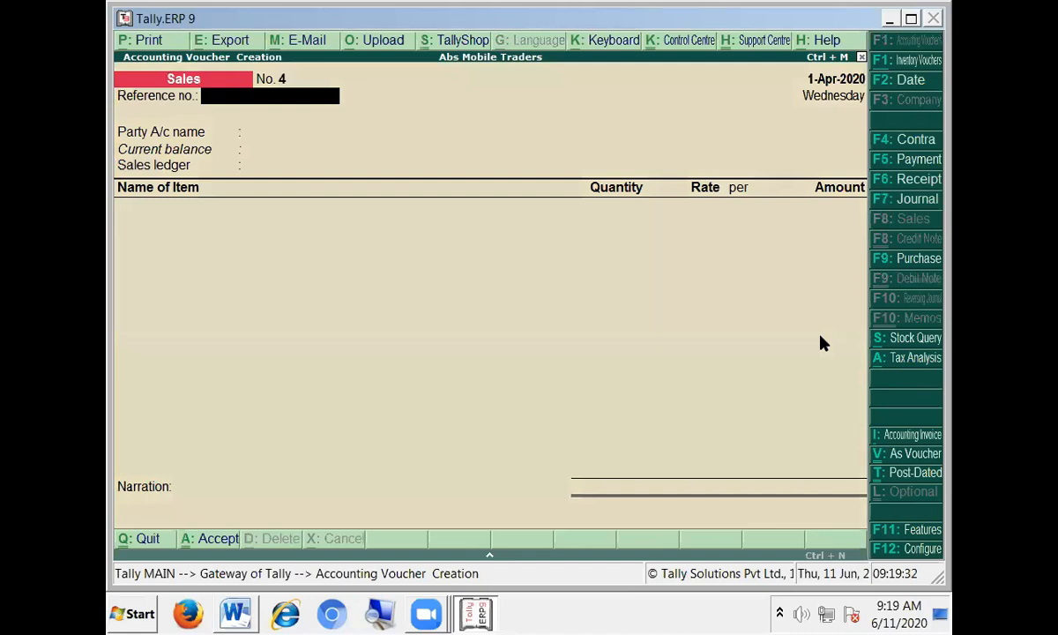
pyautogui.press('Return')
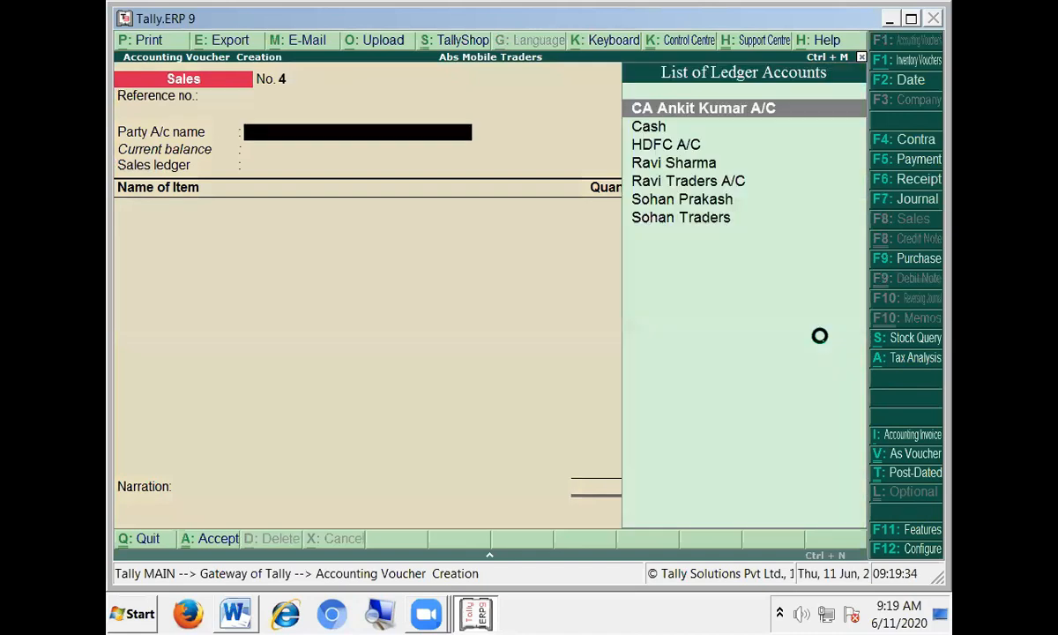
pyautogui.press('Down')
pyautogui.press('Return')
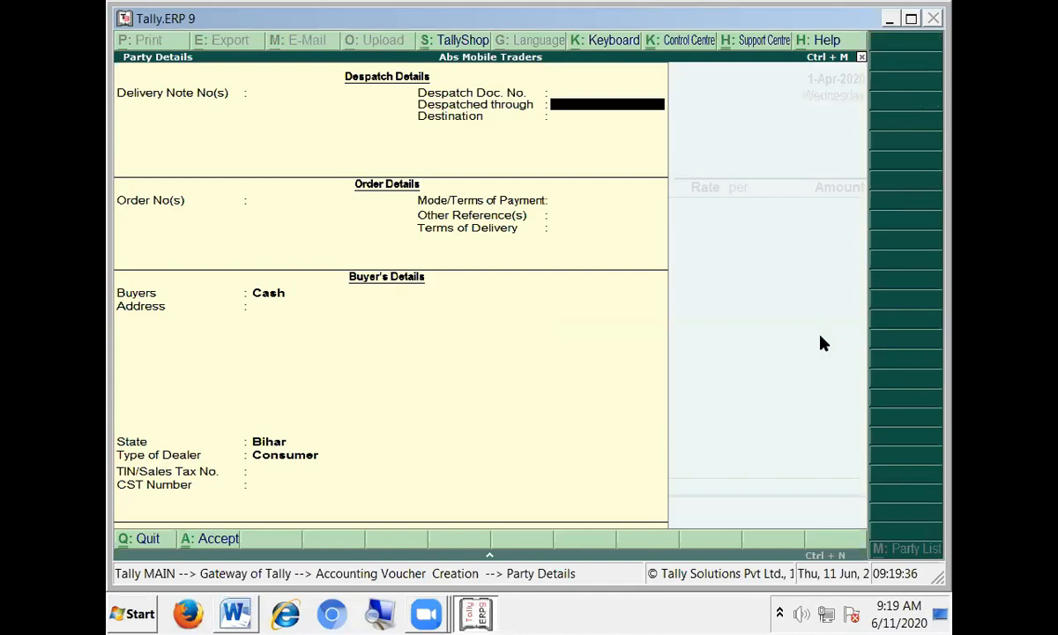
# - Leave the despatch and order details blank, set the buyer's dealer type to Regular, and choose Sales A/C as the sales ledger
pyautogui.press('Return')
pyautogui.press('Return')
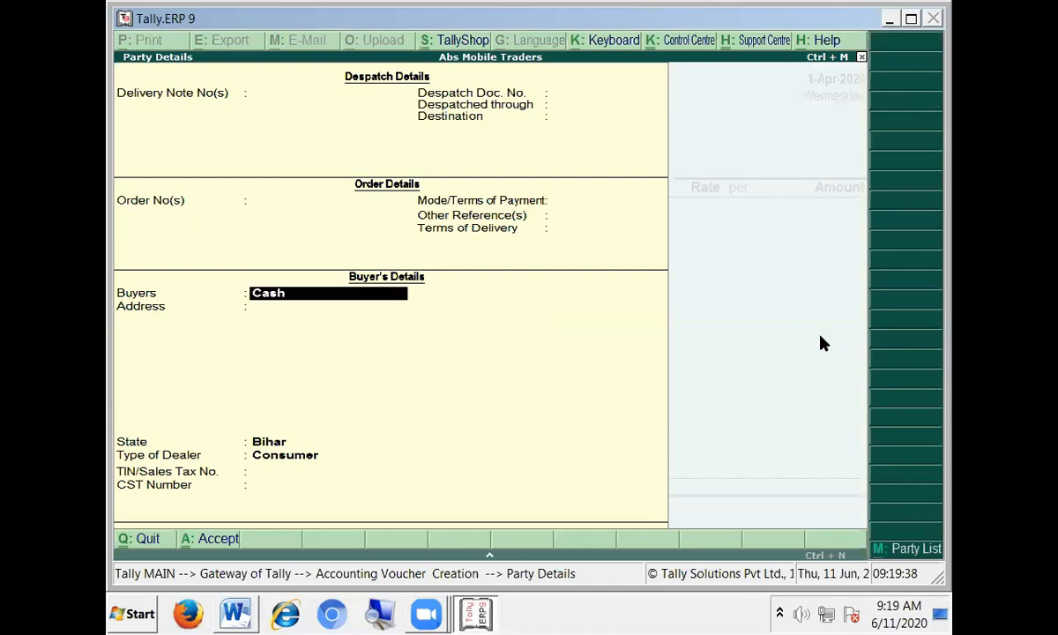
pyautogui.press('Return')
pyautogui.press('Return')
pyautogui.press('Return')
pyautogui.press('Down')
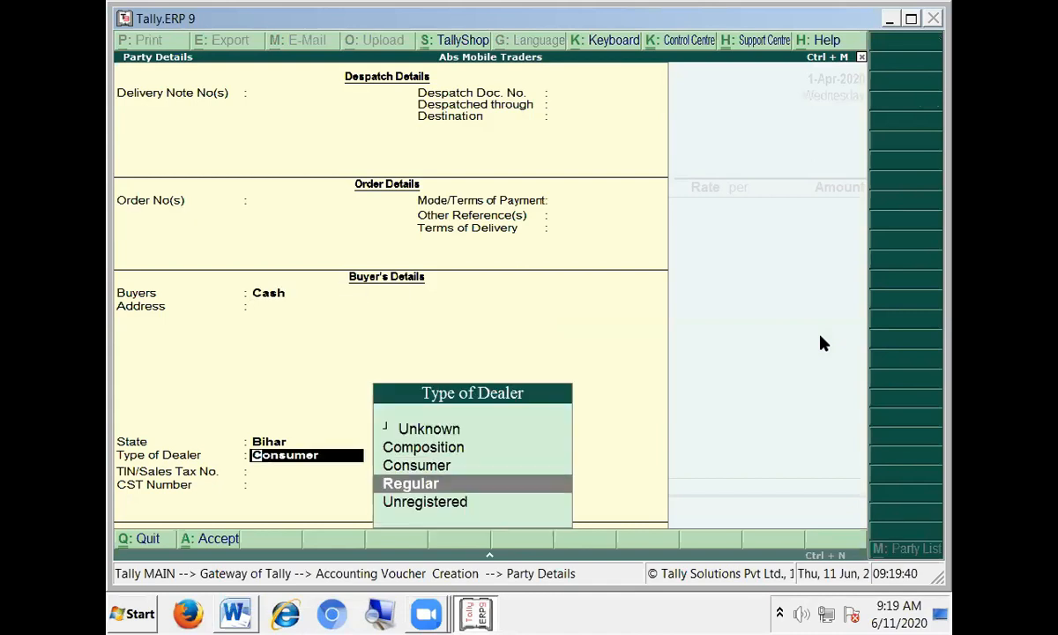
pyautogui.press('Return')
pyautogui.press('Return')
pyautogui.press('Return')
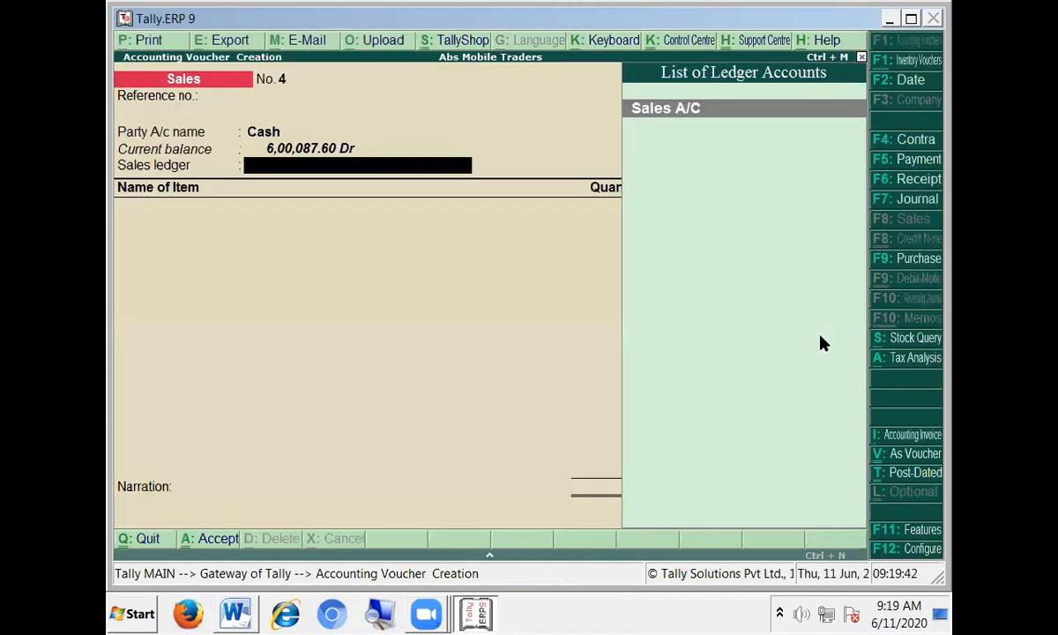
pyautogui.press('Return')
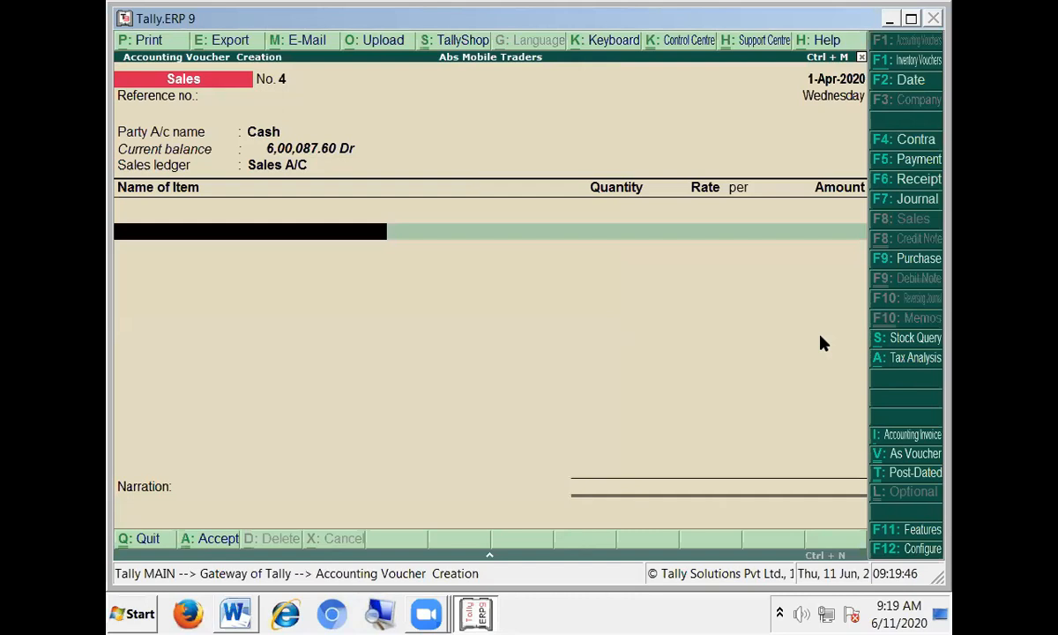
# - Add stock item 1600 to the sales voucher with a quantity of 5 PCS at a rate of 1,800
pyautogui.write('1')
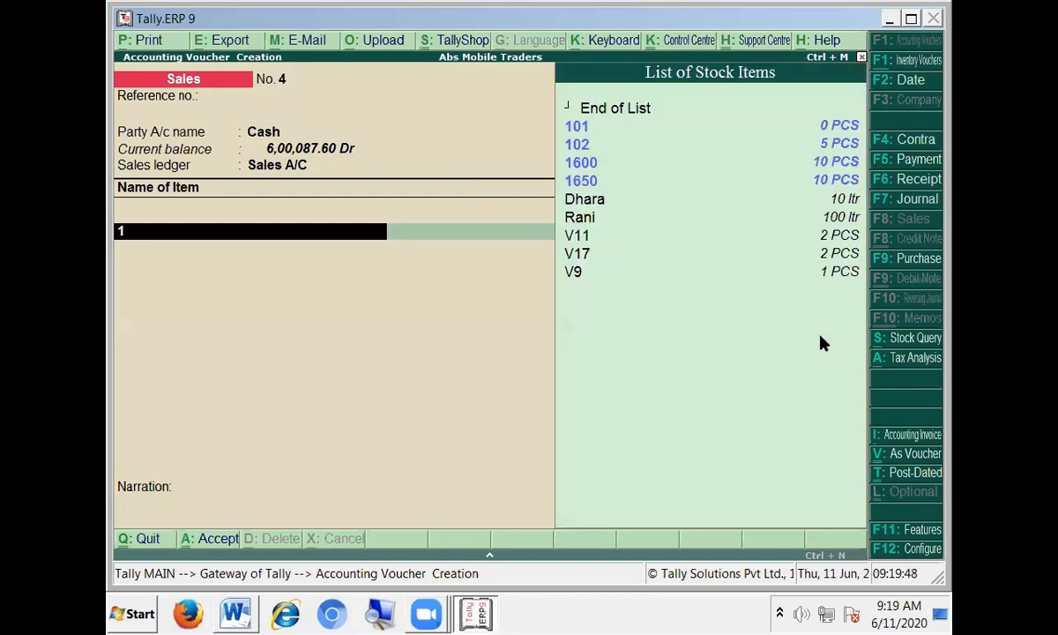
pyautogui.write('600')
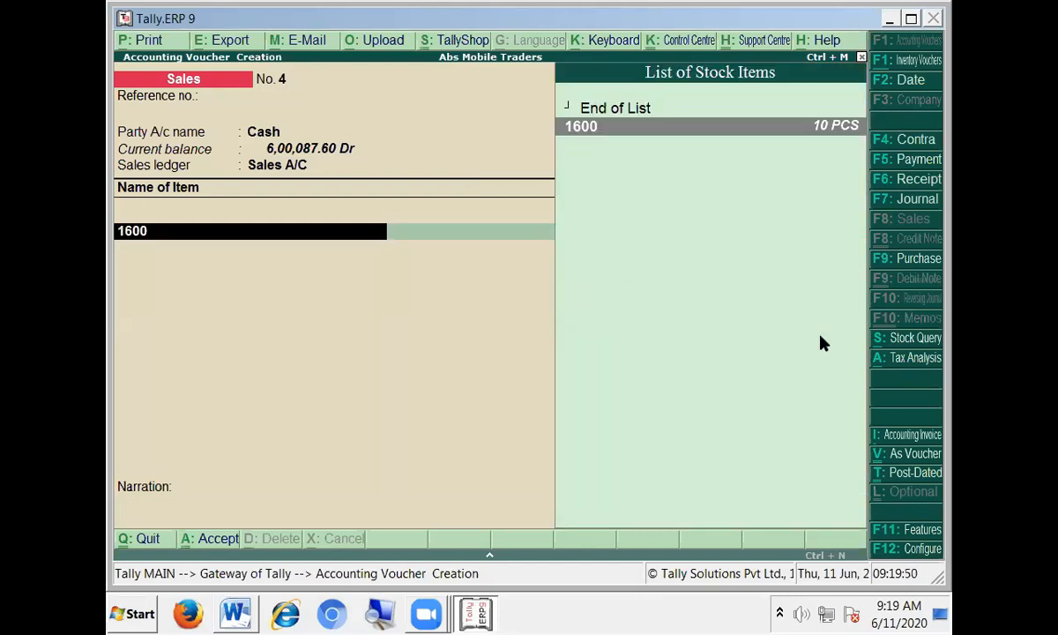
pyautogui.press('Return')
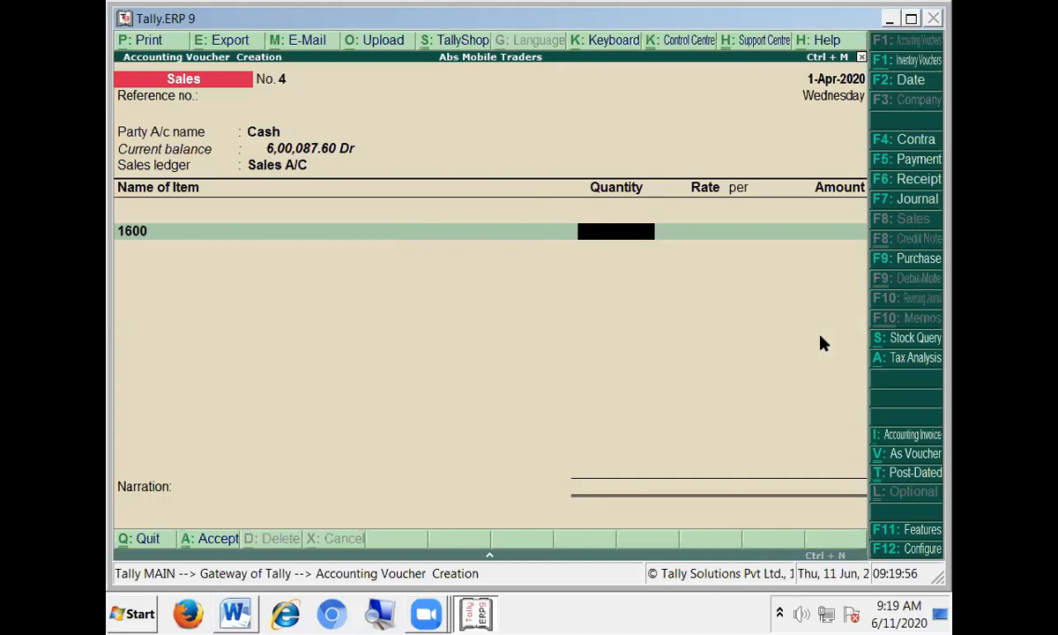
pyautogui.write('1')
pyautogui.press('BackSpace')
pyautogui.write('5')
pyautogui.press('Return')
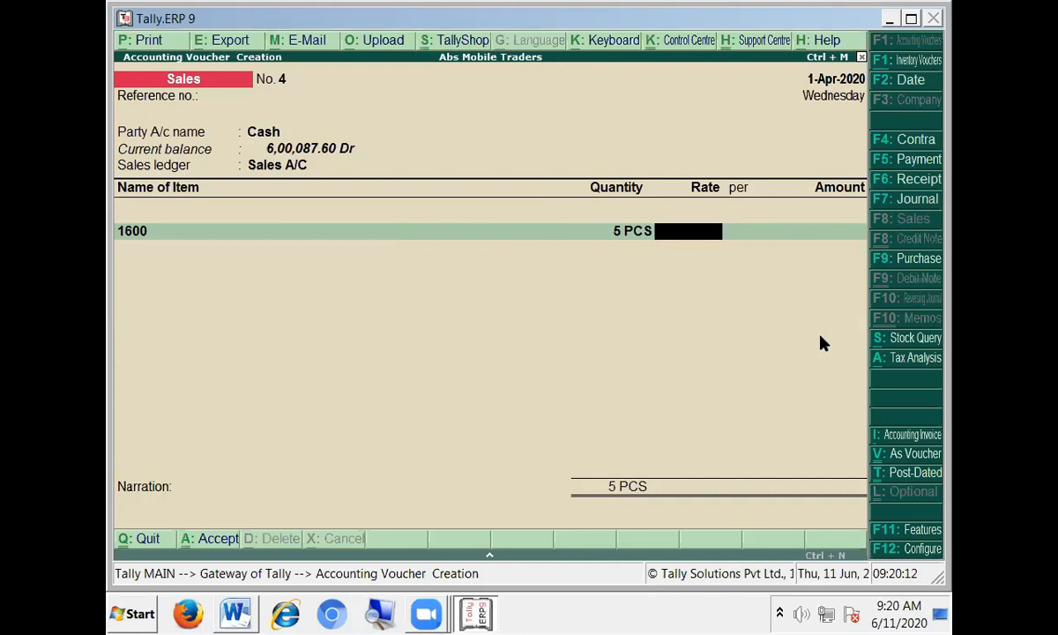
pyautogui.write('1800')
pyautogui.press('Return')
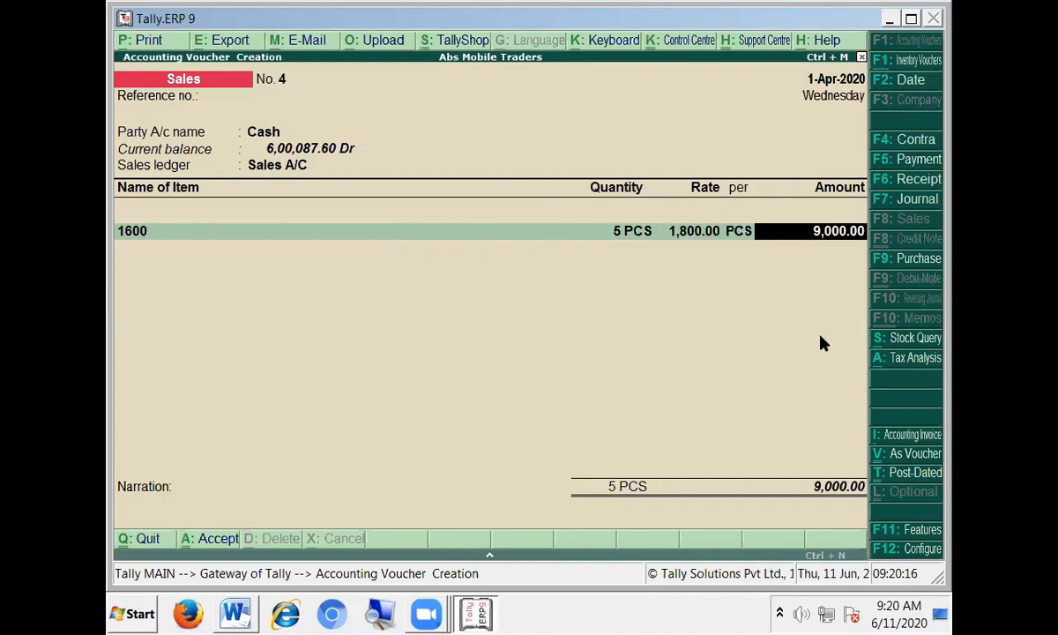
pyautogui.press('Return')
# - Add stock item 1650 with quantity 9 and check it against the sales table of vat question.docx in Word
pyautogui.write('1650')
pyautogui.press('Return')
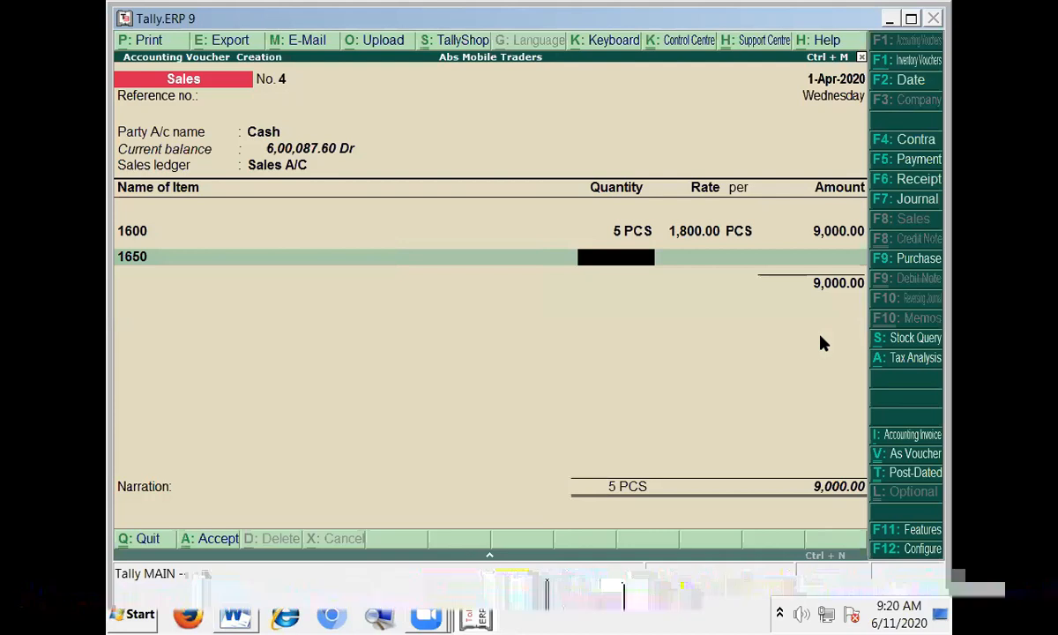
pyautogui.write('9')
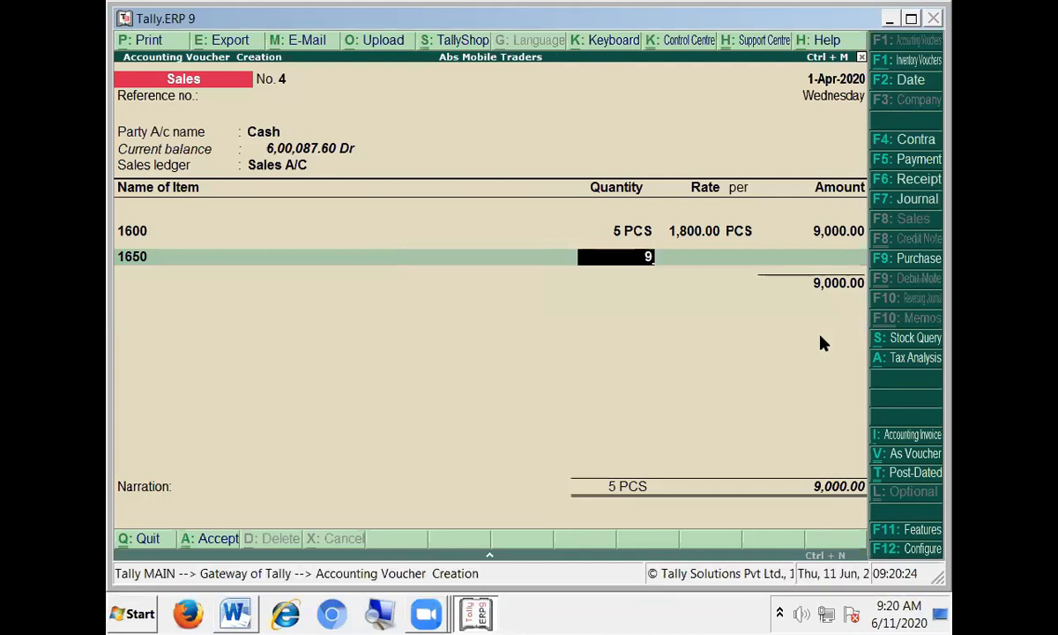
pyautogui.hotkey('alt', 'Tab')
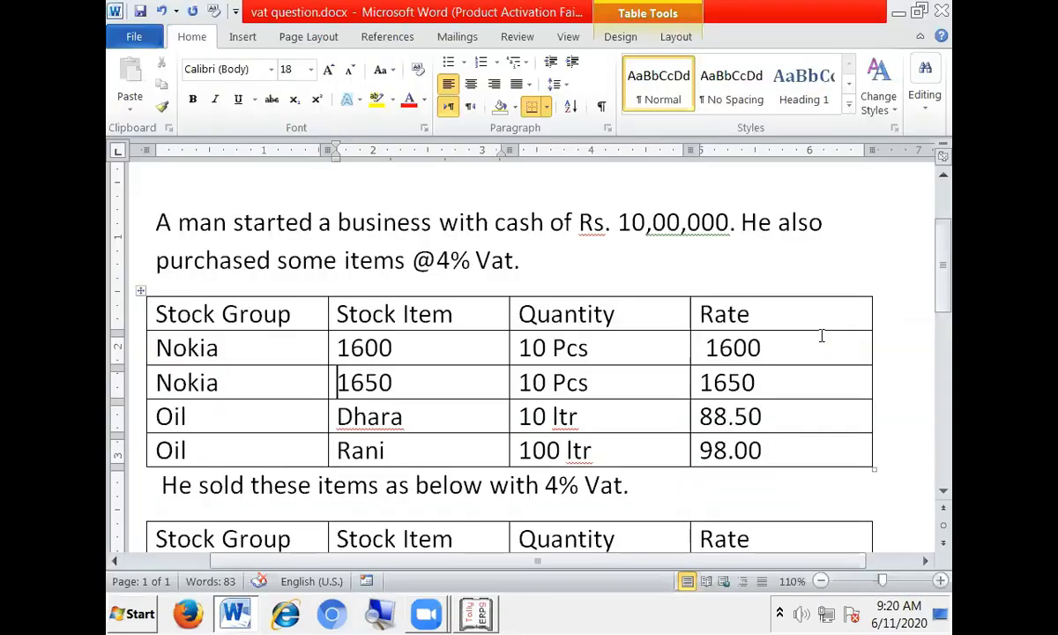
pyautogui.click(645, 450)
pyautogui.scroll(-3, 645, 457)
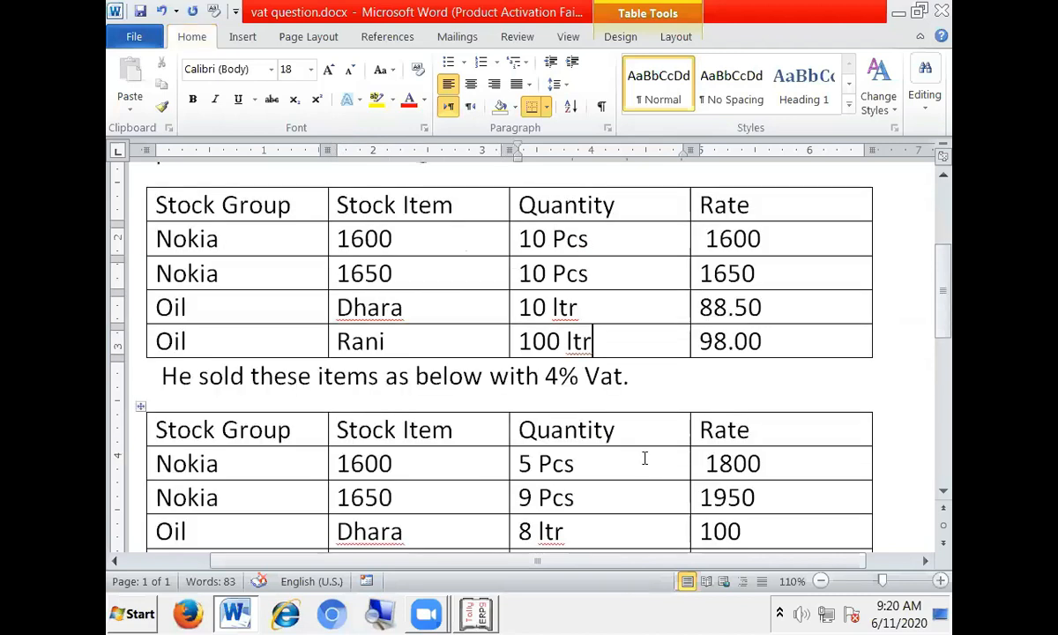
pyautogui.scroll(-3, 645, 458)
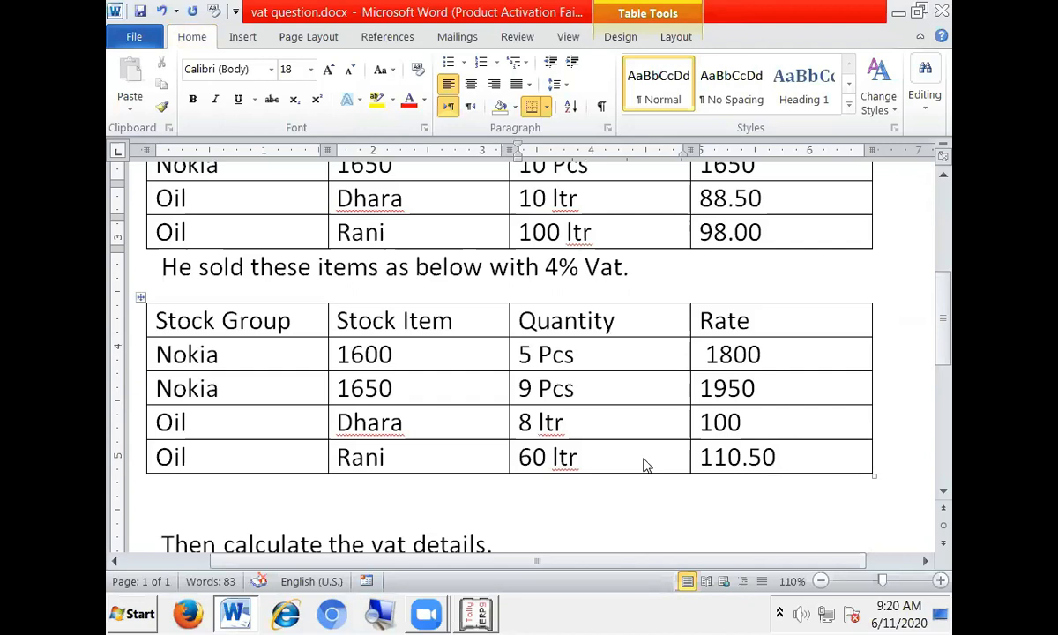
pyautogui.hotkey('alt', 'Tab')
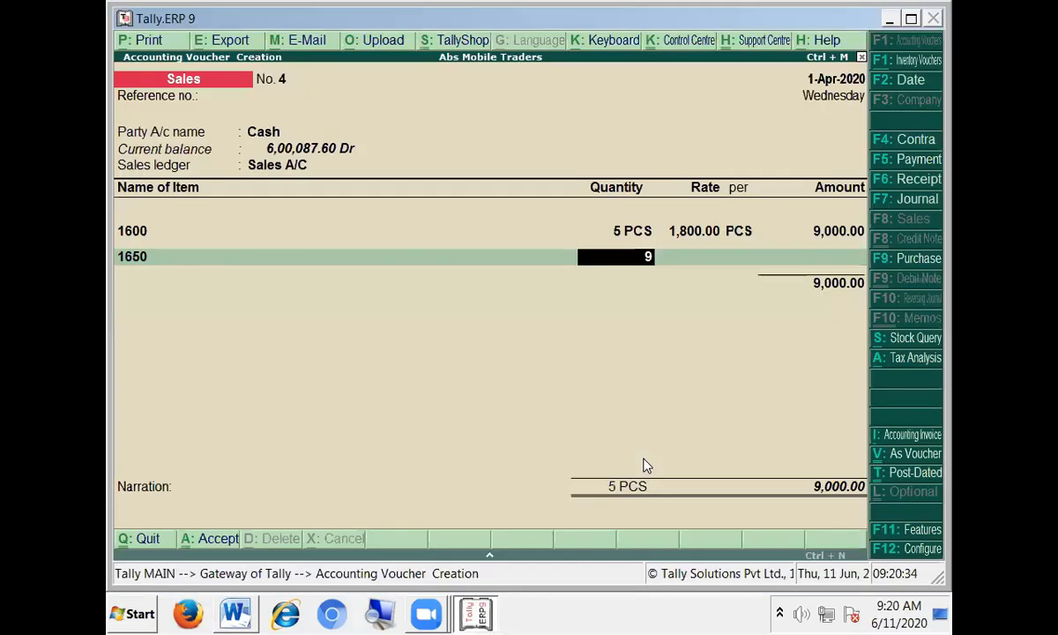
# - Set the rate of stock item 1650 to 1,950 per PCS and accept the line
pyautogui.press('Return')
pyautogui.write('1')
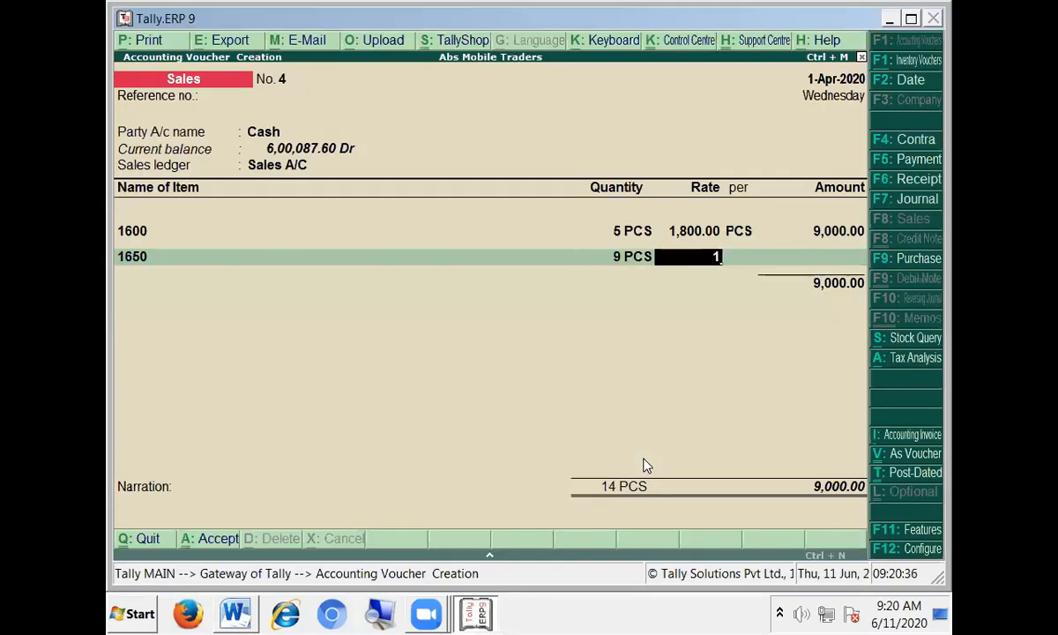
pyautogui.write('950')
pyautogui.press('Return')
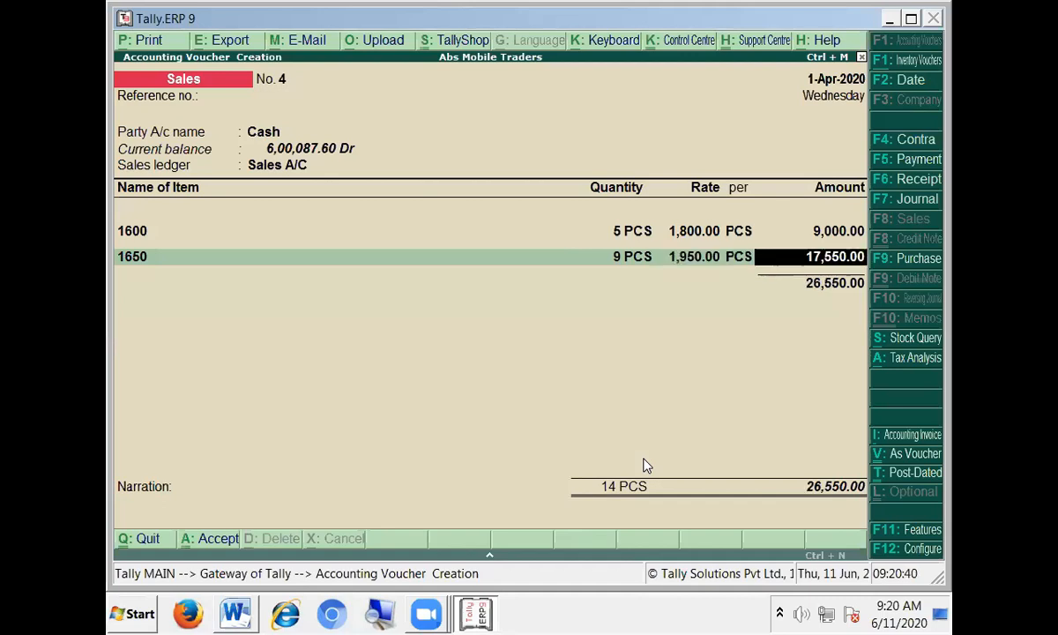
pyautogui.press('Return')
# - Add stock item Dhara with 8 ltr at a rate of 100, consulting the sales table in Word for the figures
pyautogui.write('Dhara')
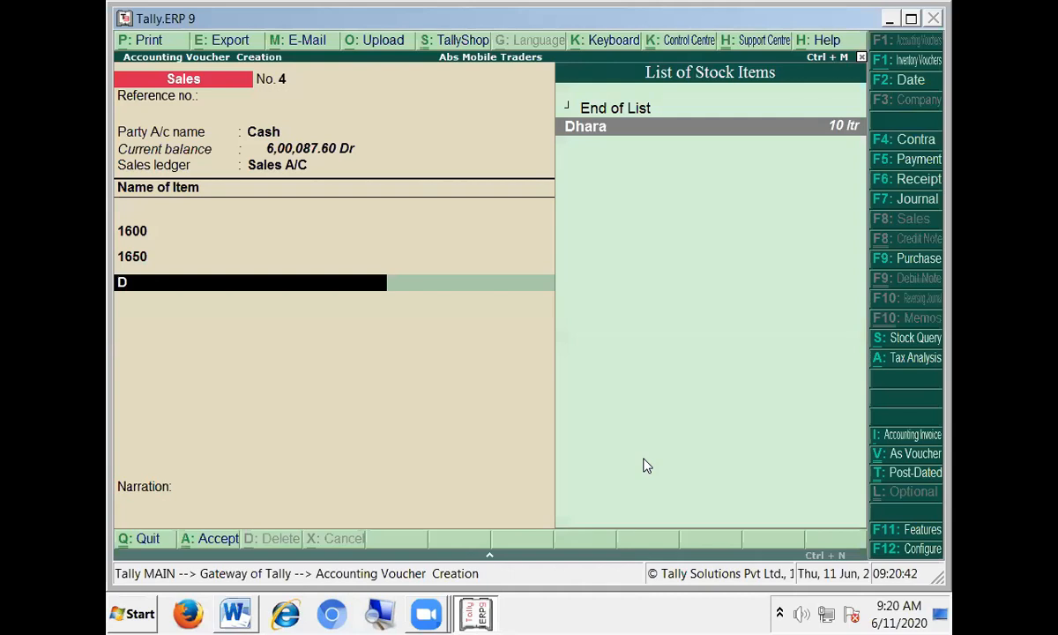
pyautogui.press('Return')
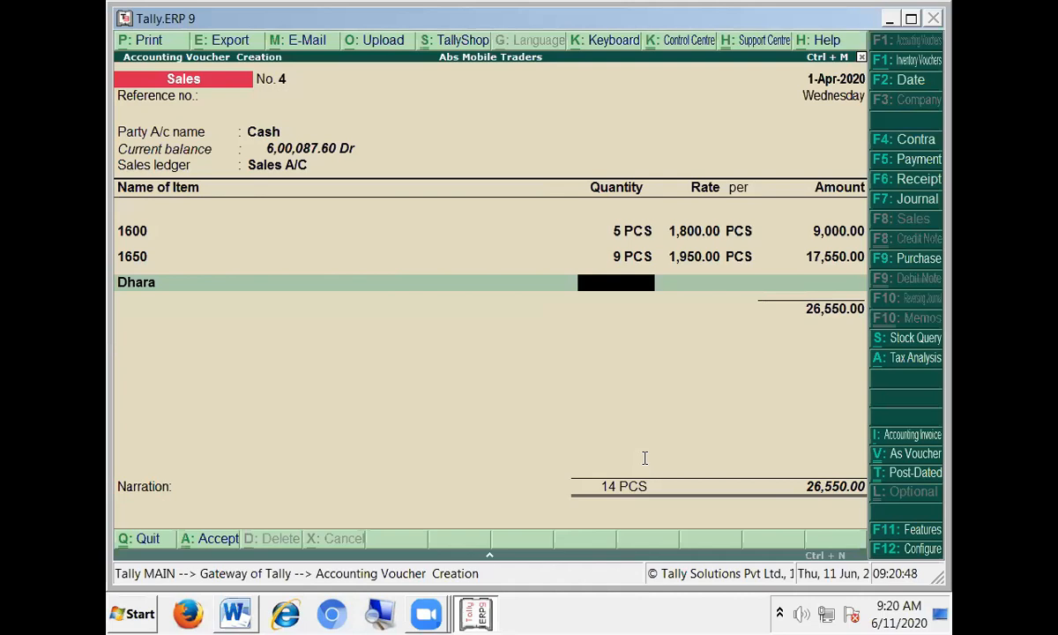
pyautogui.hotkey('alt', 'Tab')
pyautogui.hotkey('alt', 'Tab')
pyautogui.write('8')
pyautogui.press('Return')
pyautogui.write('100')
pyautogui.press('Return')
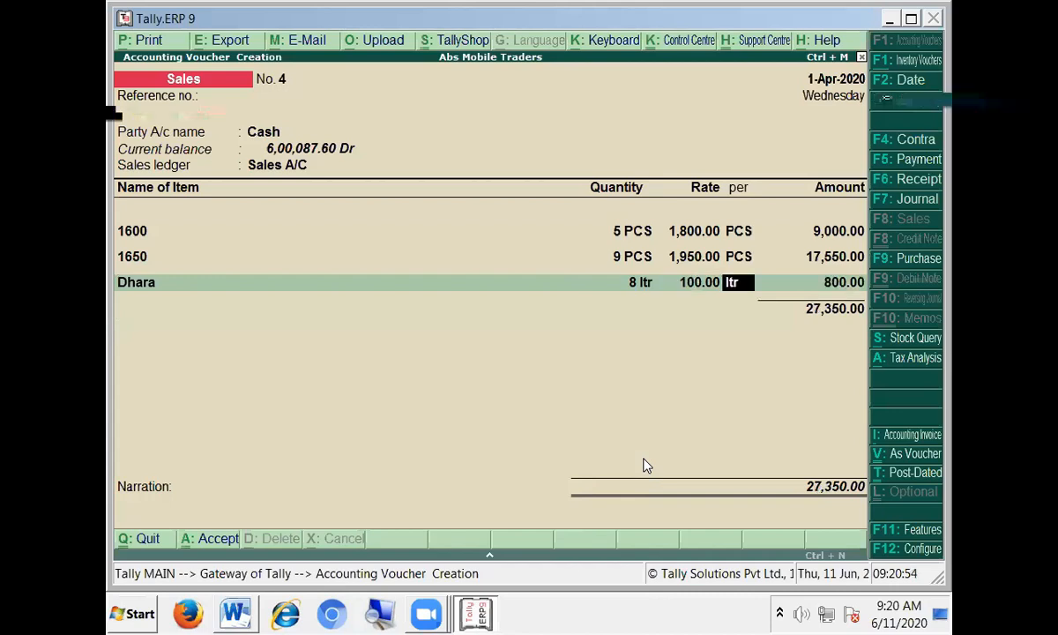
pyautogui.press('Return')
pyautogui.press('Return')
# - Add stock item Rani to the sales voucher with a quantity of 60 ltr at a rate of 110
pyautogui.write('R')
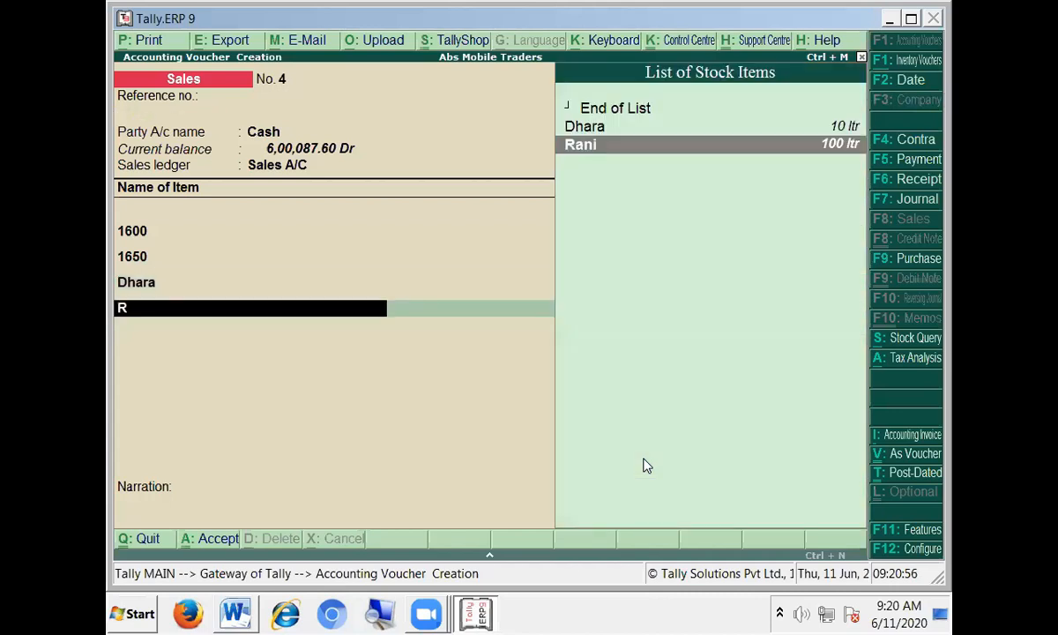
pyautogui.write('ani')
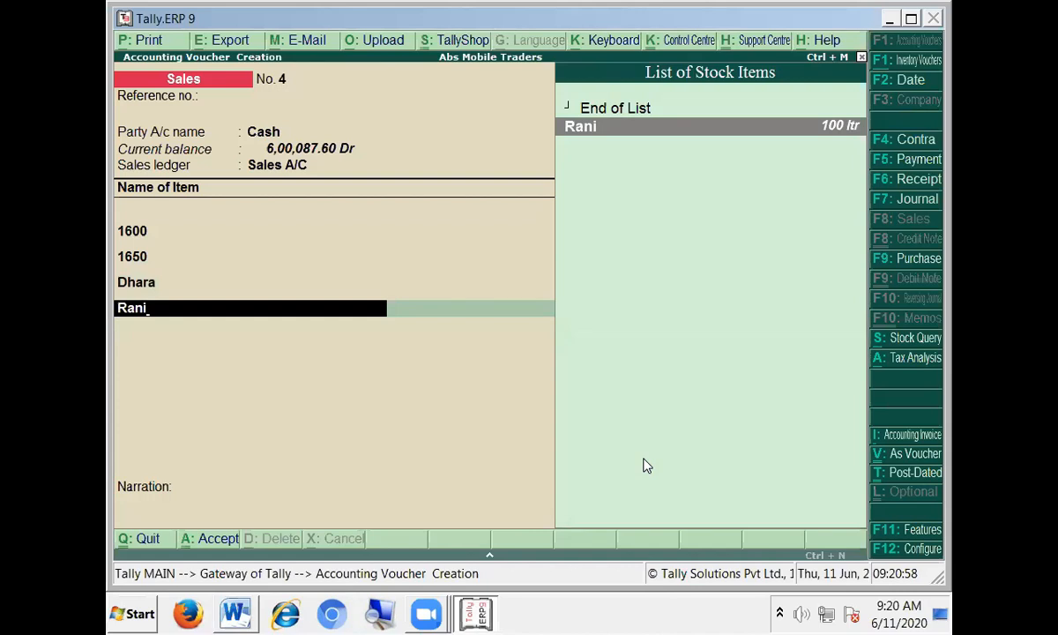
pyautogui.press('Return')
pyautogui.write('60')
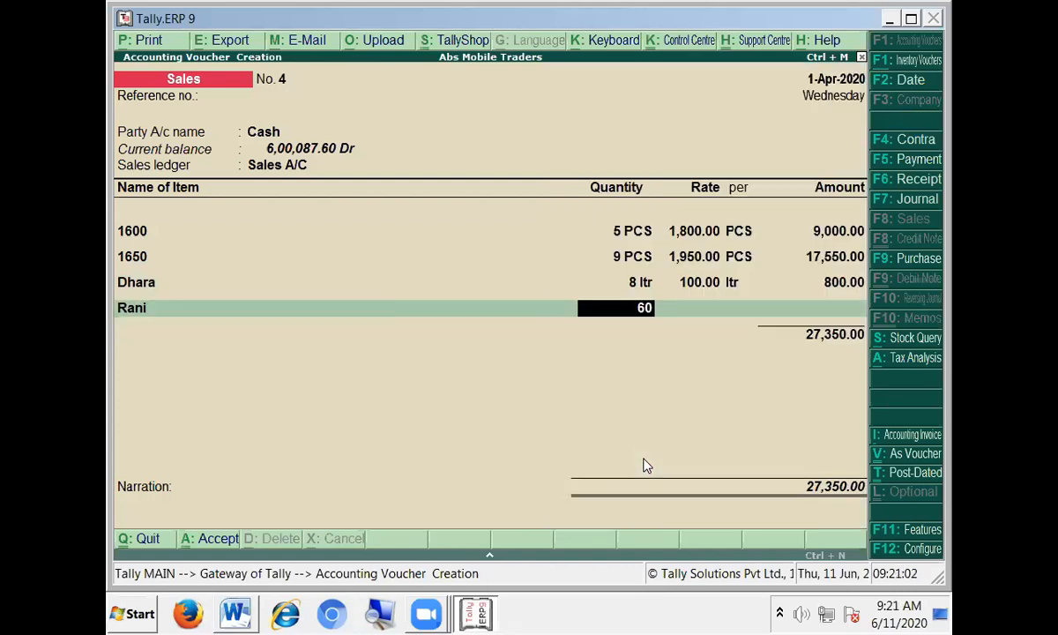
pyautogui.press('Return')
pyautogui.write('1')
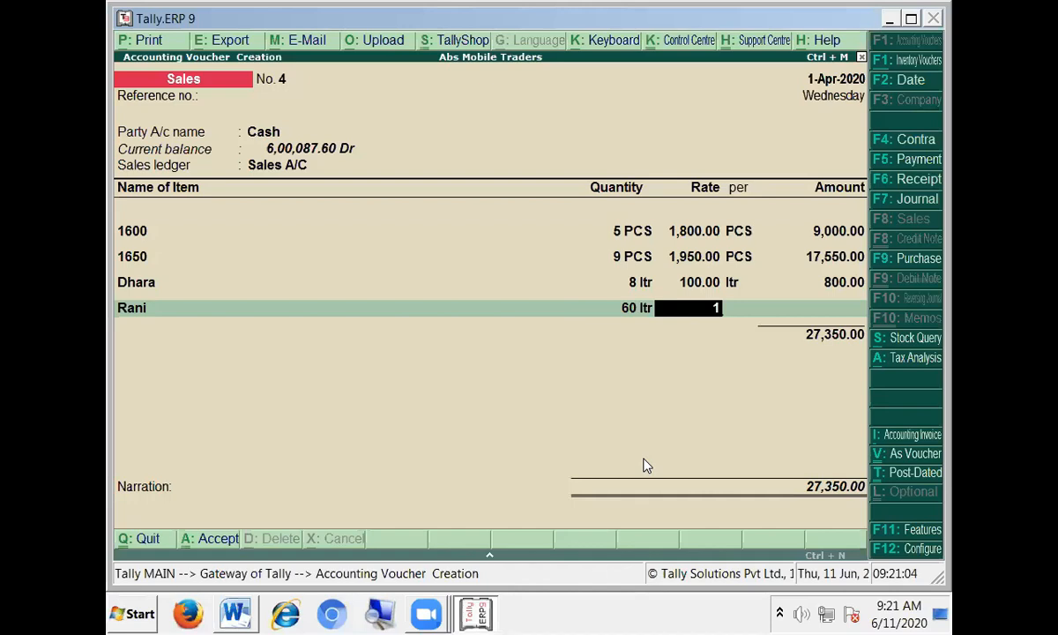
pyautogui.write('10')
pyautogui.press('Return')
# - Check Rani's rate in the Word question document and correct it to 110.50 in the Tally sales voucher
pyautogui.hotkey('alt', 'Tab')
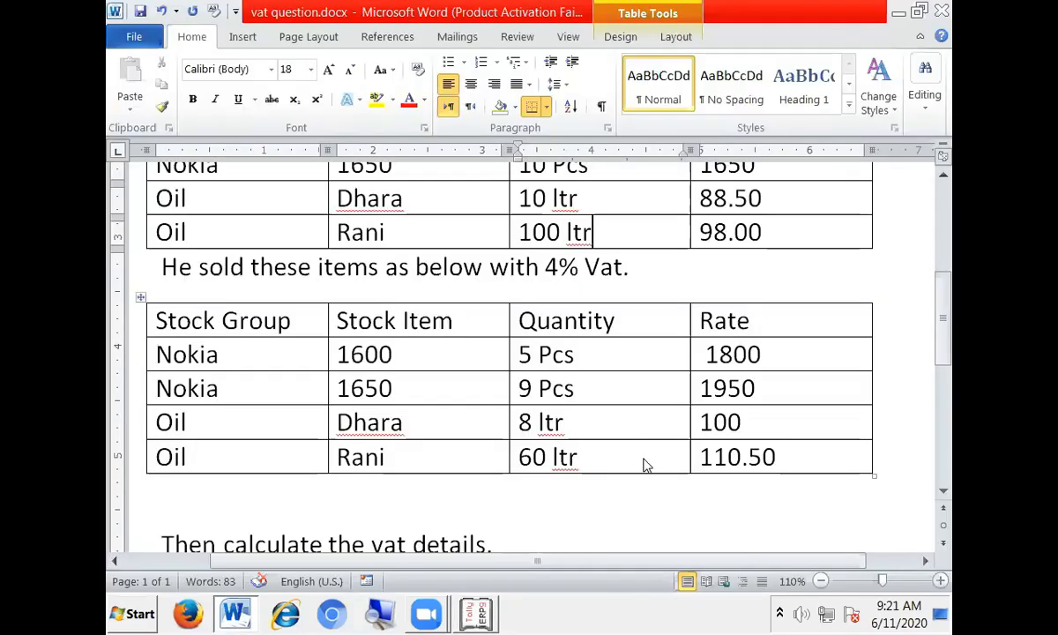
pyautogui.hotkey('alt', 'Tab')
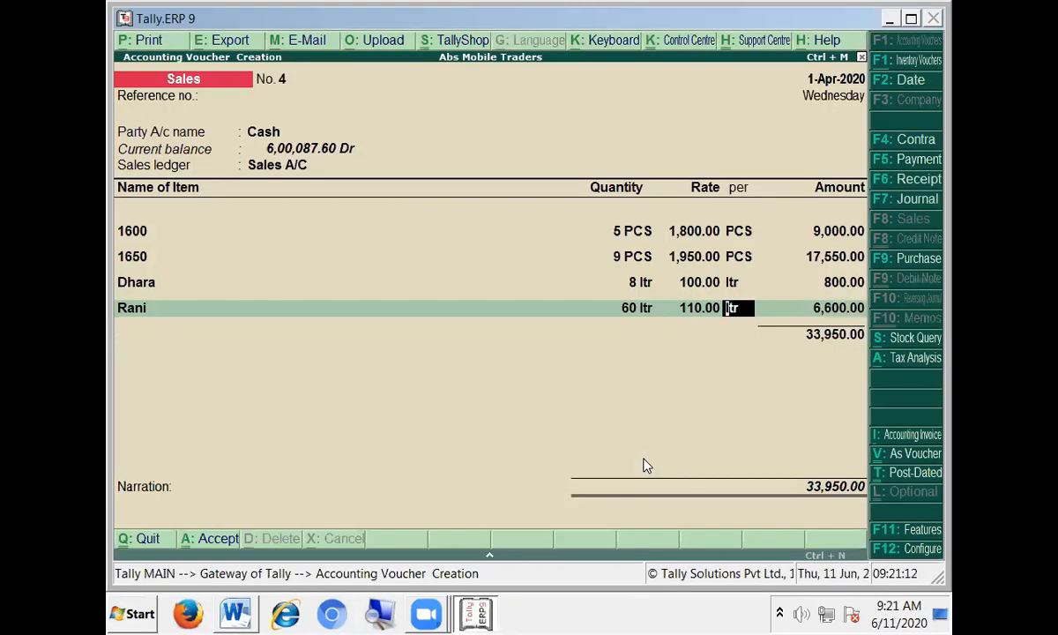
pyautogui.press('BackSpace')
pyautogui.write('110.50')
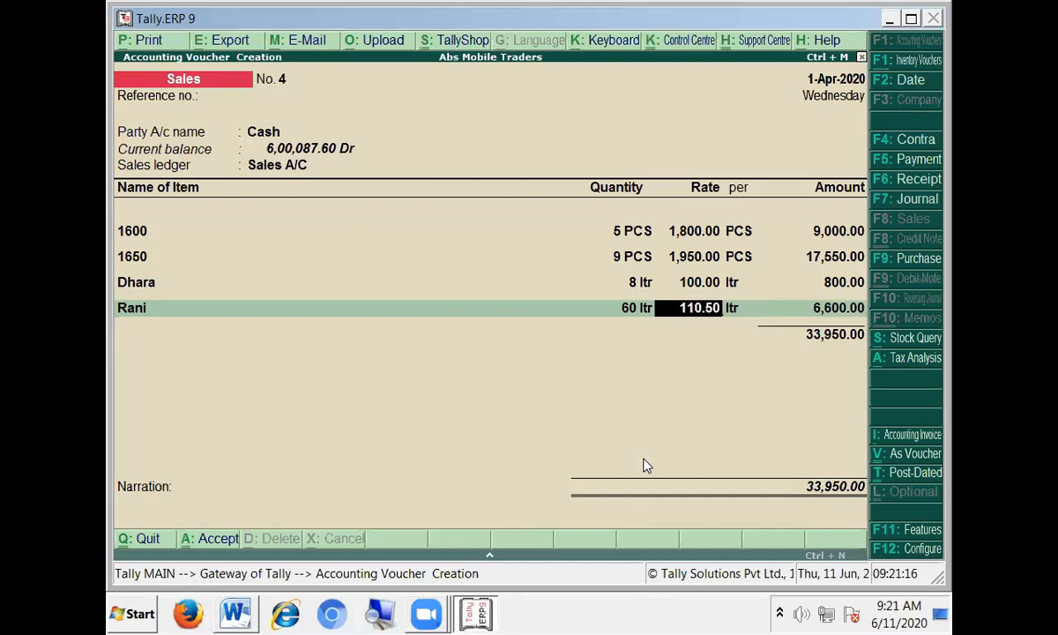
pyautogui.press('Return')
pyautogui.press('Return')
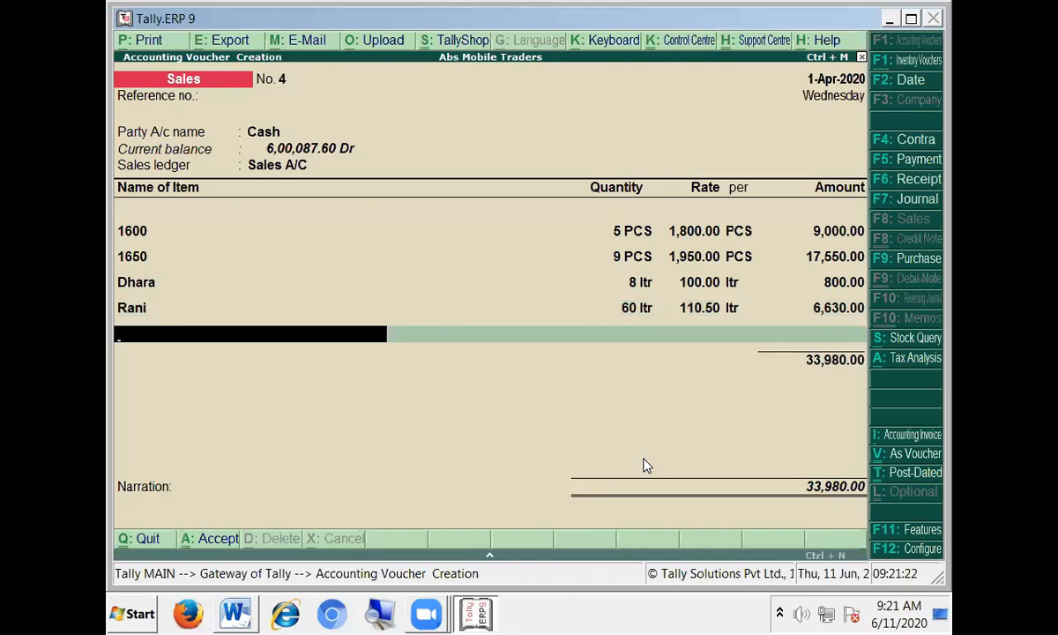
# - Finish the item list, add the Output Vat ledger to the cash sales voucher, and save it without a narration
pyautogui.press('Return')
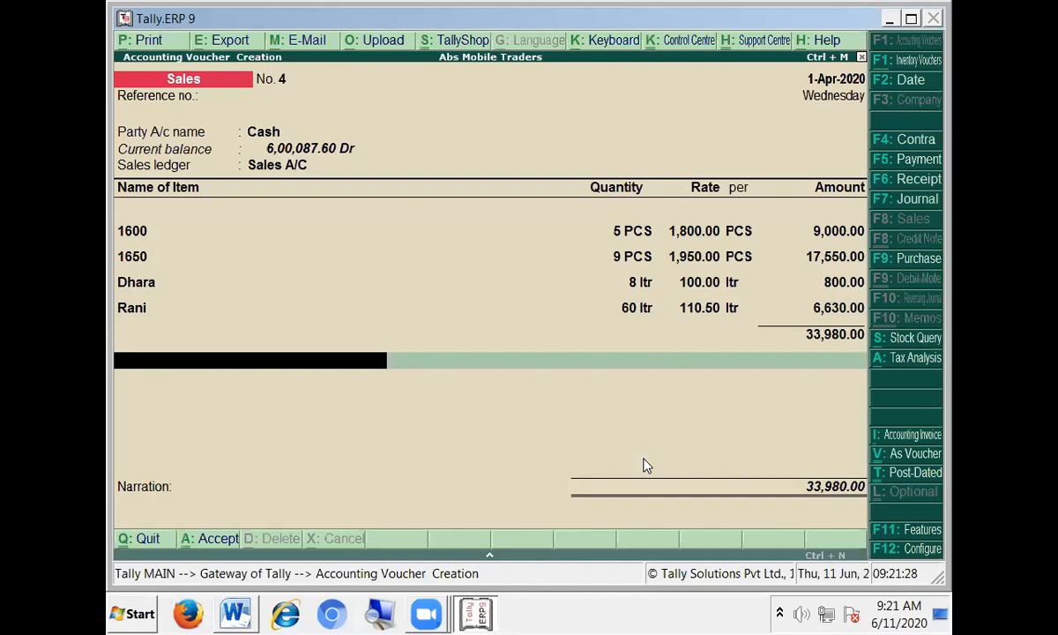
pyautogui.write('Ou')
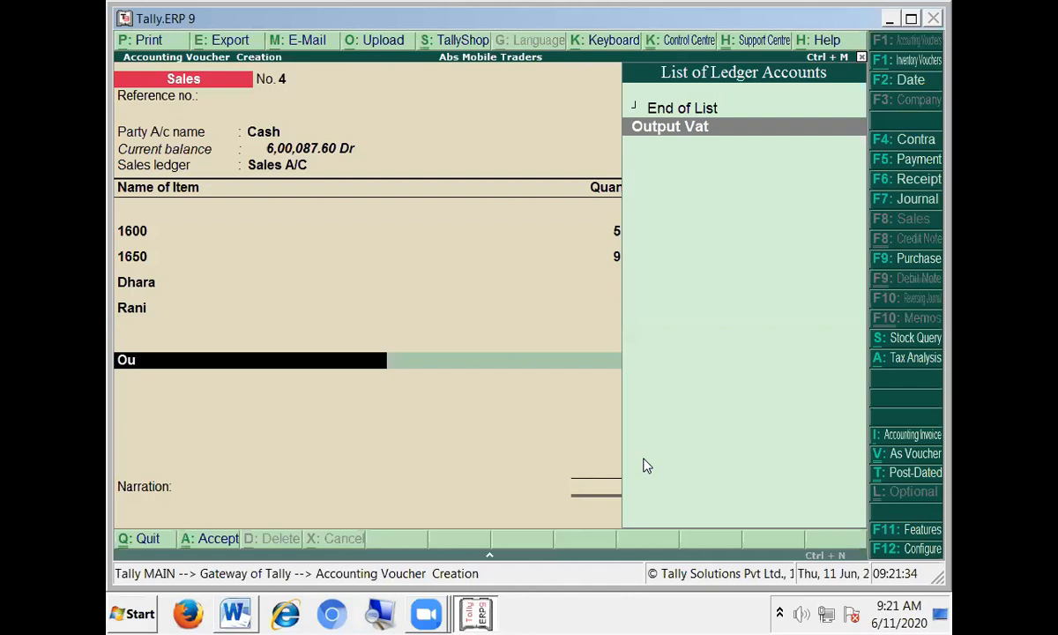
pyautogui.press('Return')
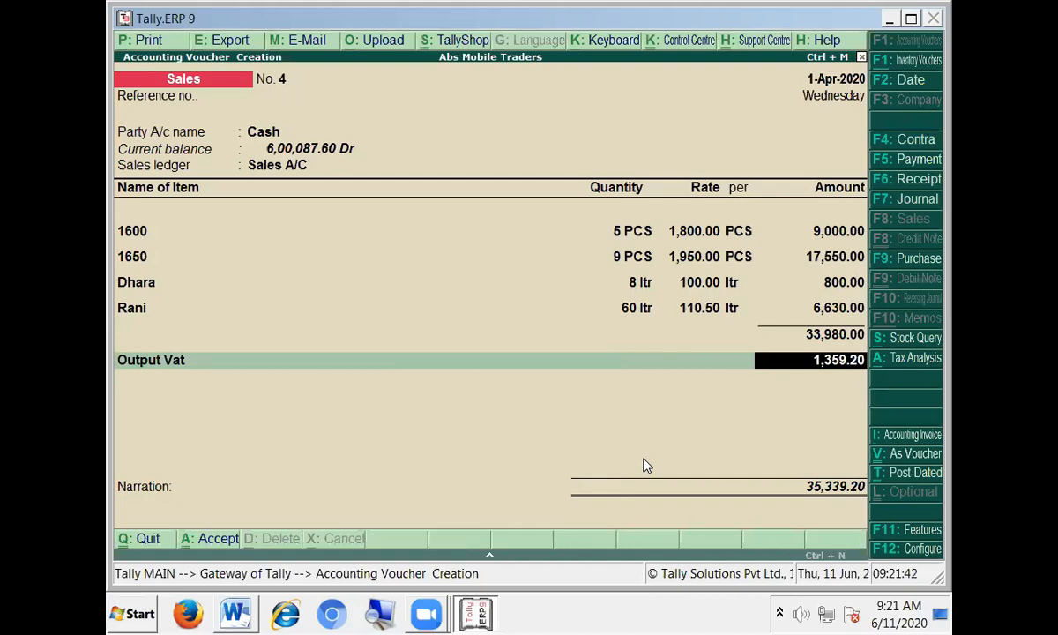
pyautogui.press('Return')
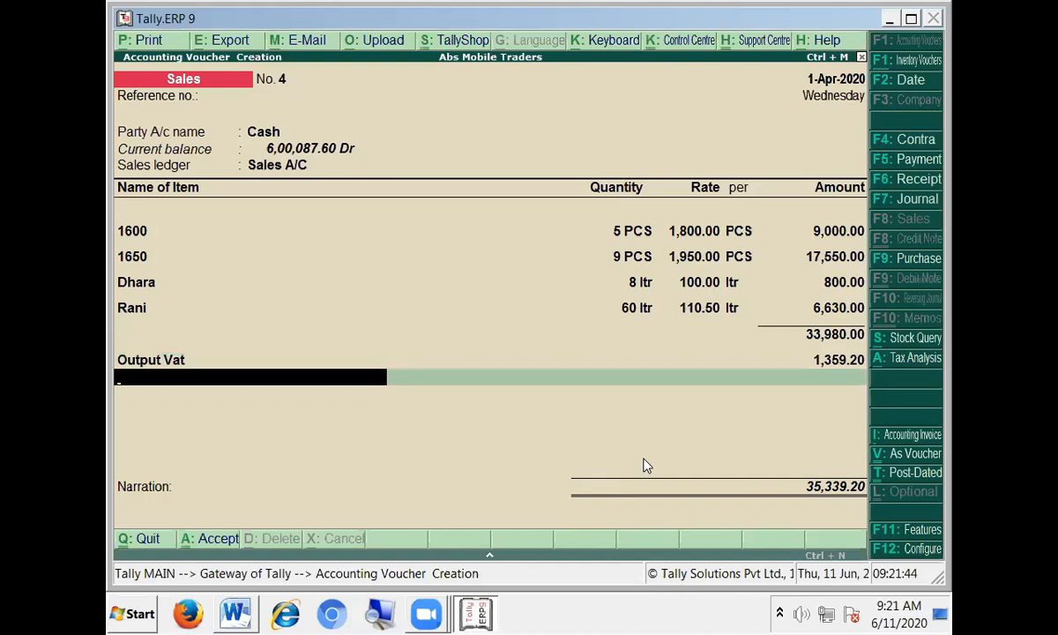
pyautogui.press('Return')
pyautogui.press('Return')
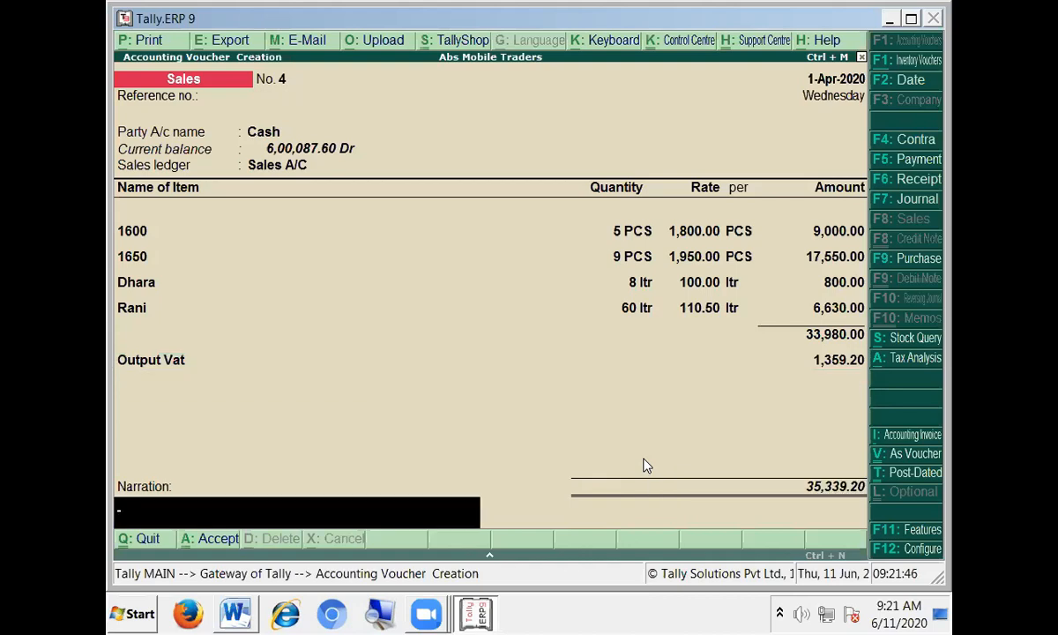
pyautogui.press('Return')
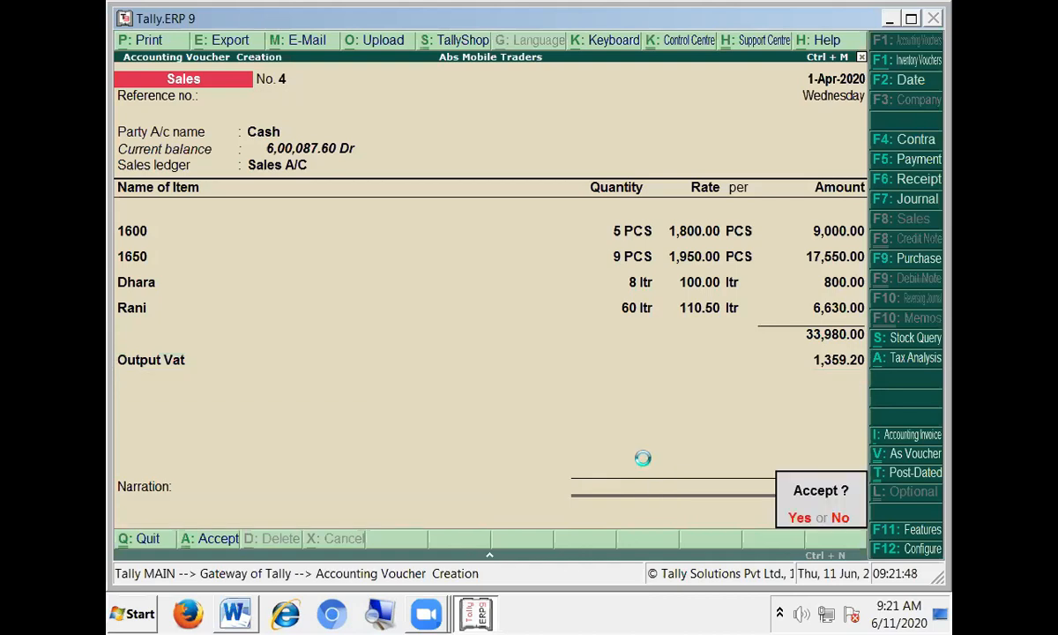
pyautogui.press('Return')
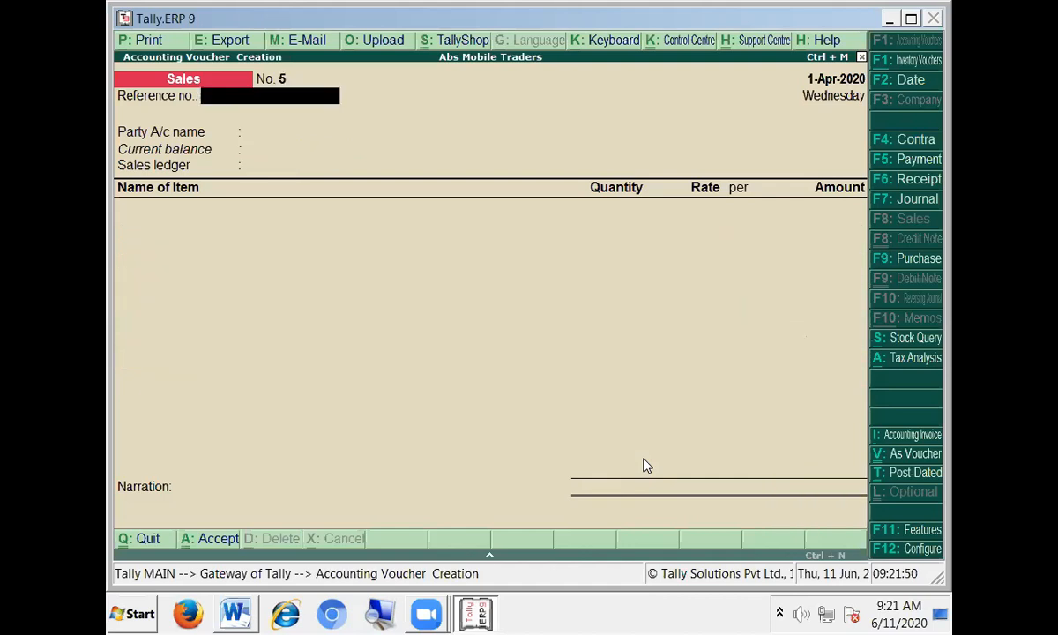
pyautogui.press('Escape')
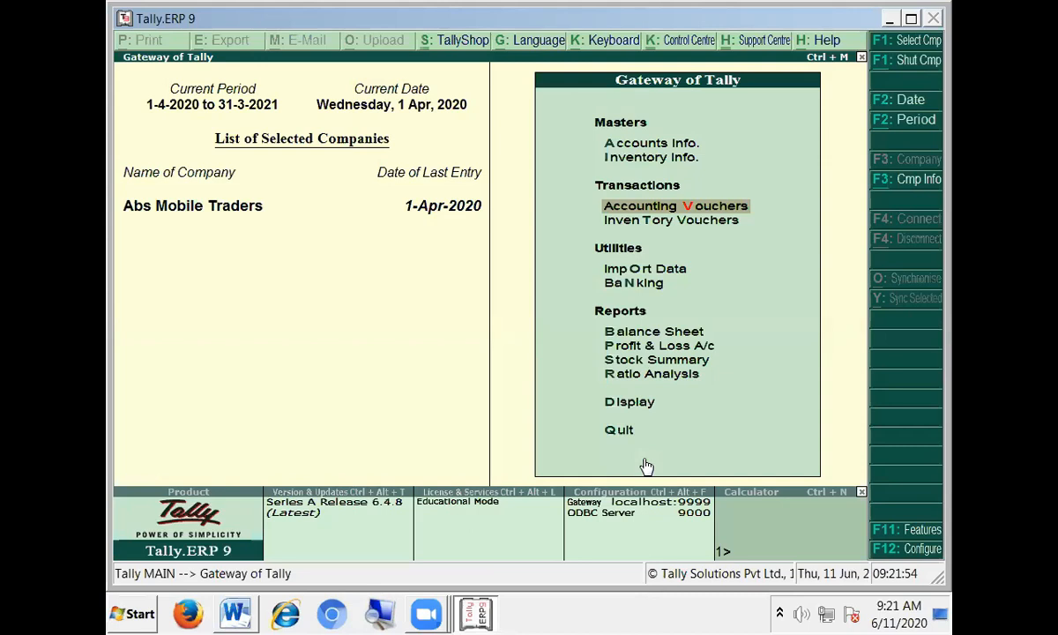
# - Open the quarterly Form RT-I VAT report from the statutory reports
pyautogui.press('d')
pyautogui.press('Down')
pyautogui.press('Down')
pyautogui.press('Down')
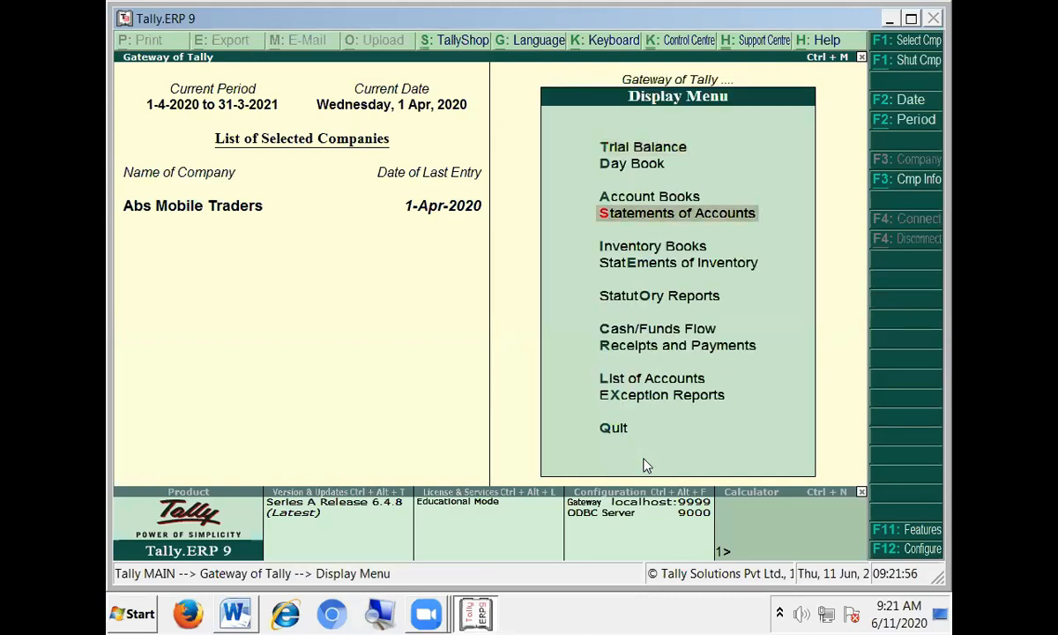
pyautogui.press('Down')
pyautogui.press('Down')
pyautogui.press('Down')
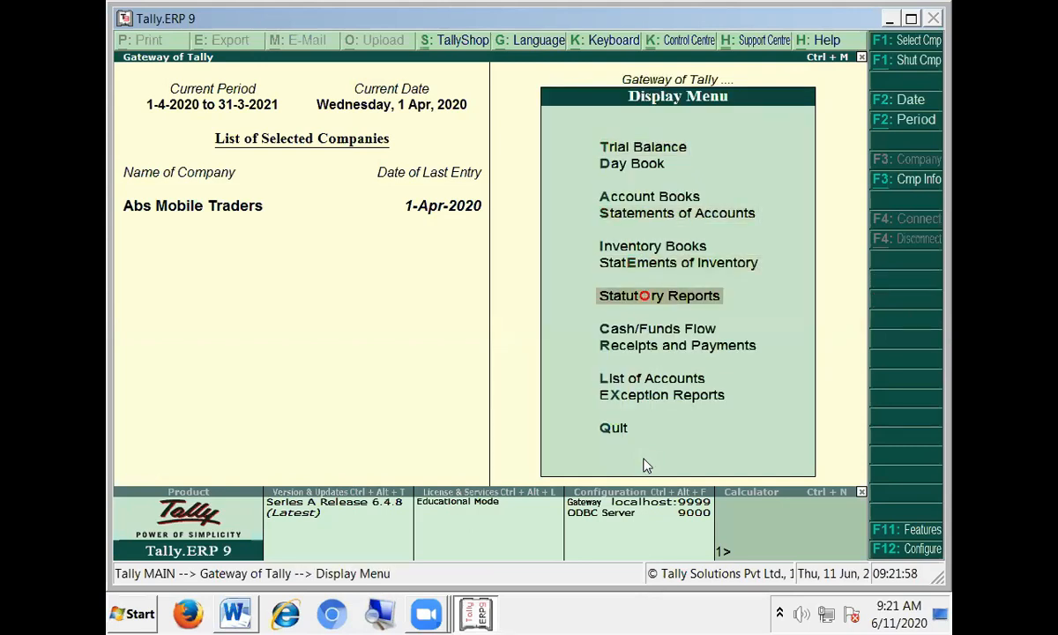
pyautogui.press('Return')
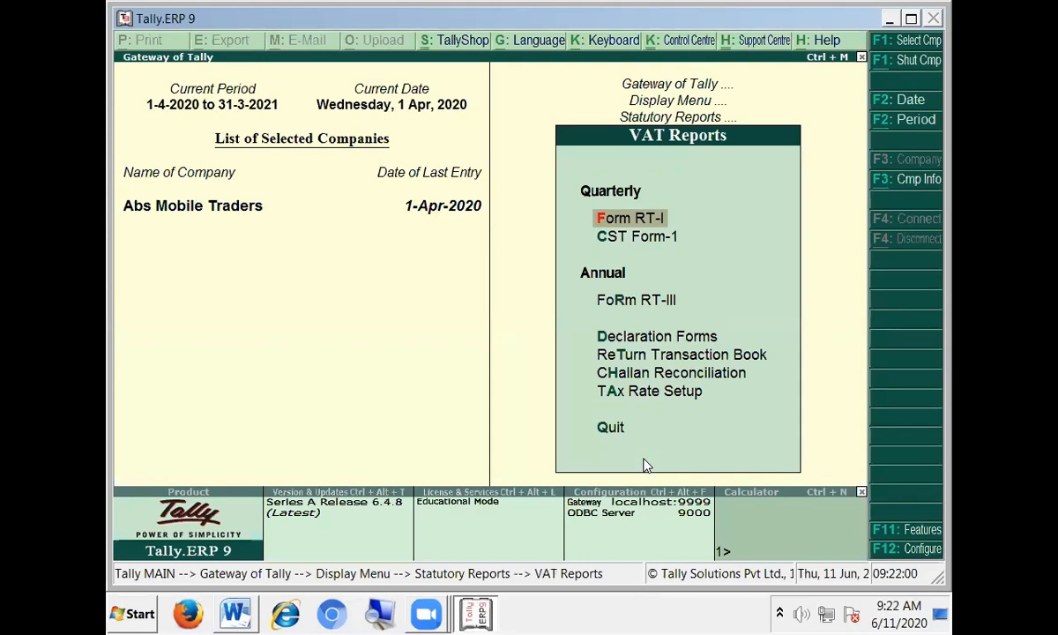
pyautogui.press('Return')
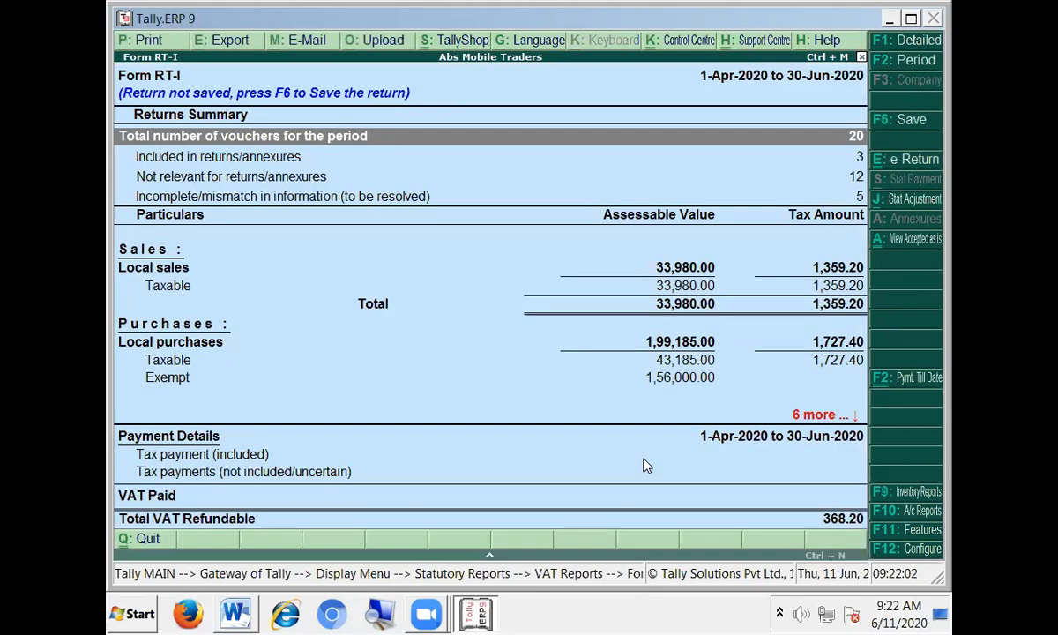
# - Examine the local sales, local purchases and VAT refundable figures in Form RT-I, and return to the Gateway of Tally
pyautogui.press('Down')
pyautogui.press('Down')
pyautogui.press('Down')
pyautogui.press('Down')
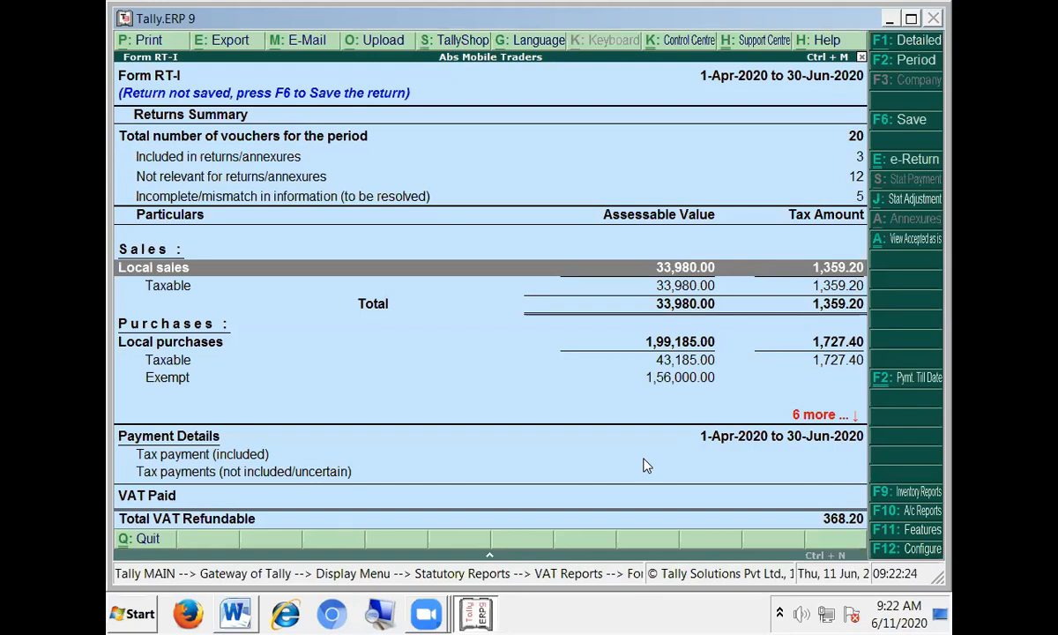
pyautogui.press('Down')
pyautogui.press('Down')
pyautogui.press('Down')
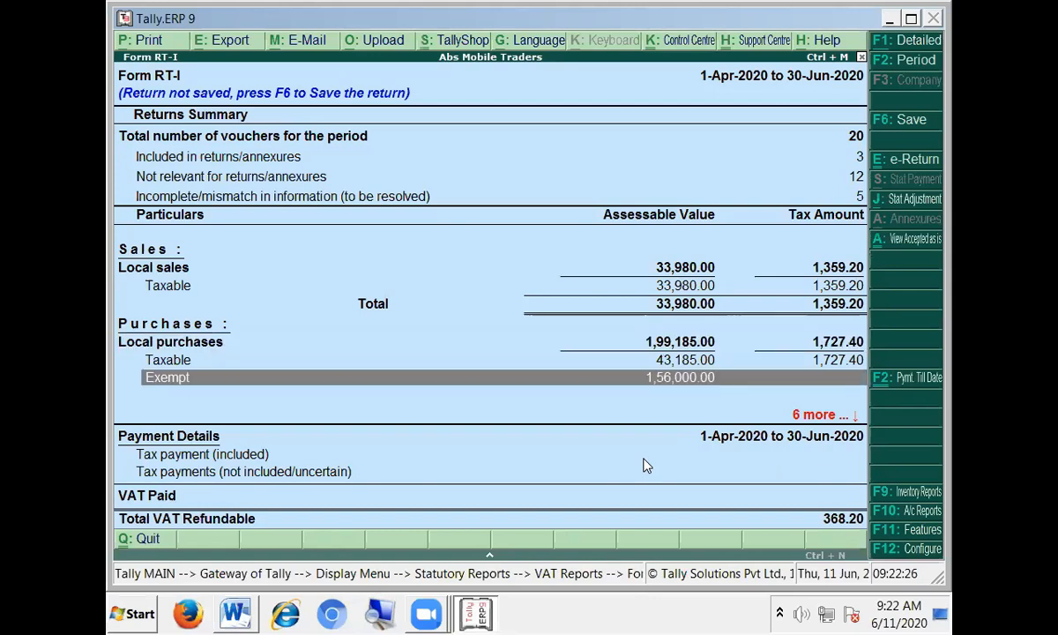
pyautogui.press('Up')
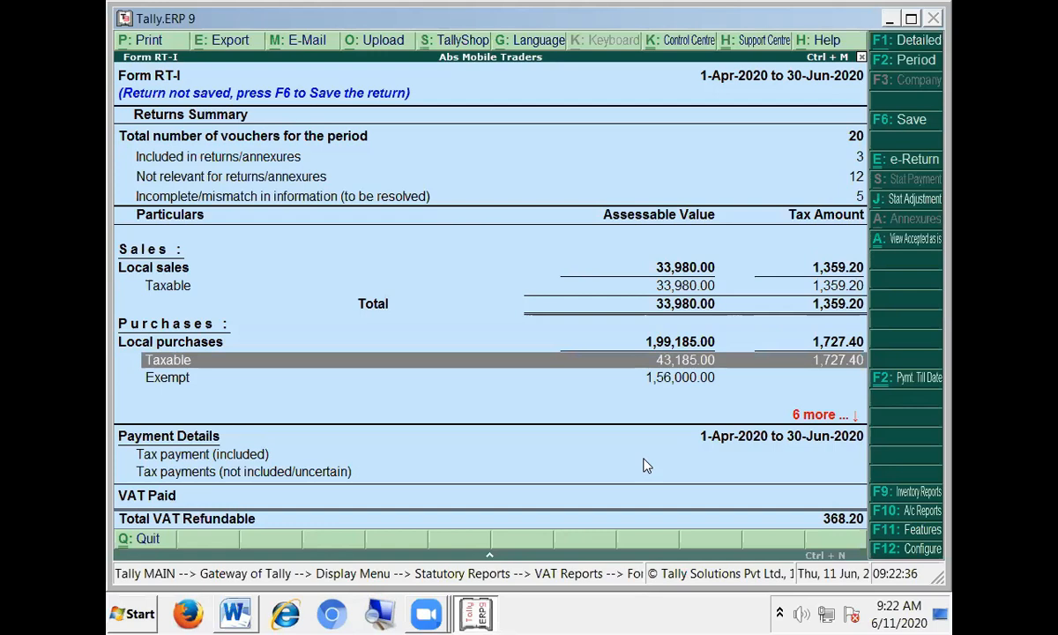
pyautogui.press('Down')
pyautogui.press('Down')
pyautogui.press('Down')
pyautogui.press('Down')
pyautogui.press('Down')
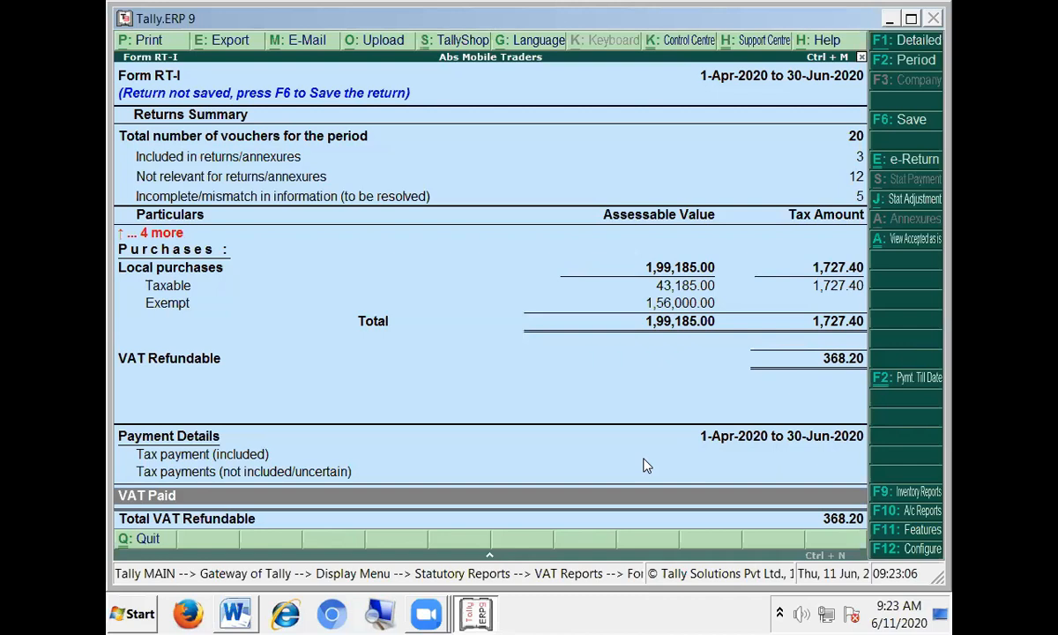
pyautogui.press('Escape')
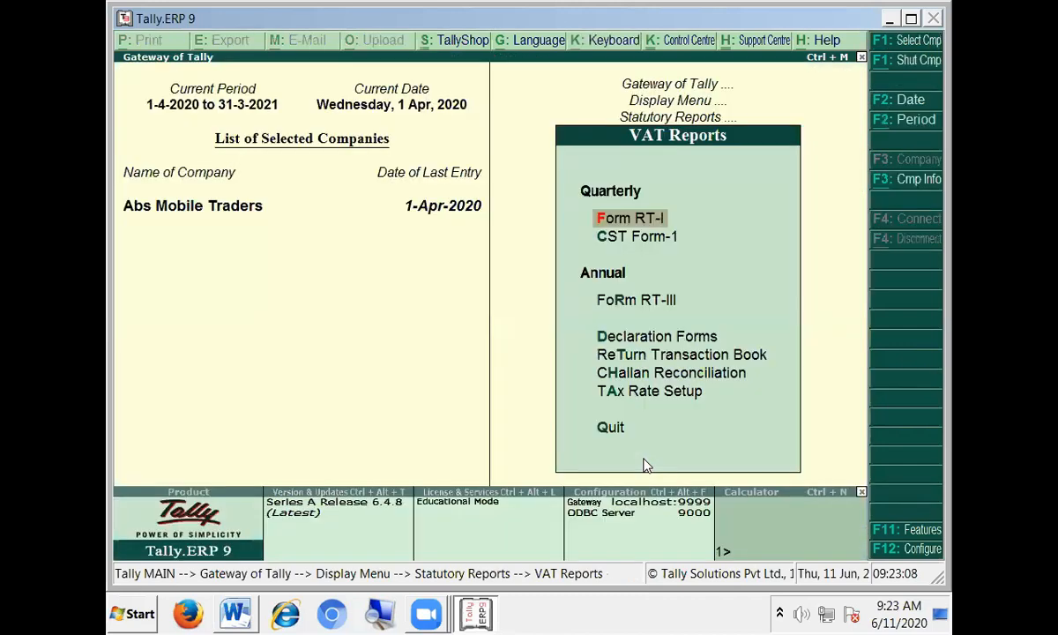
pyautogui.press('Escape')
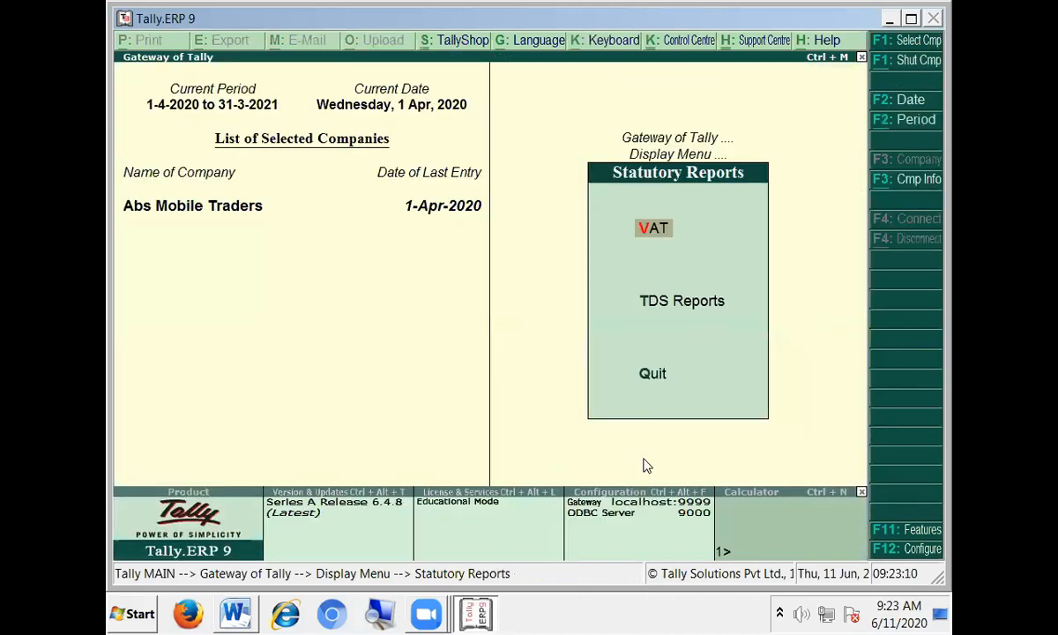
pyautogui.press('Escape')
pyautogui.press('Escape')
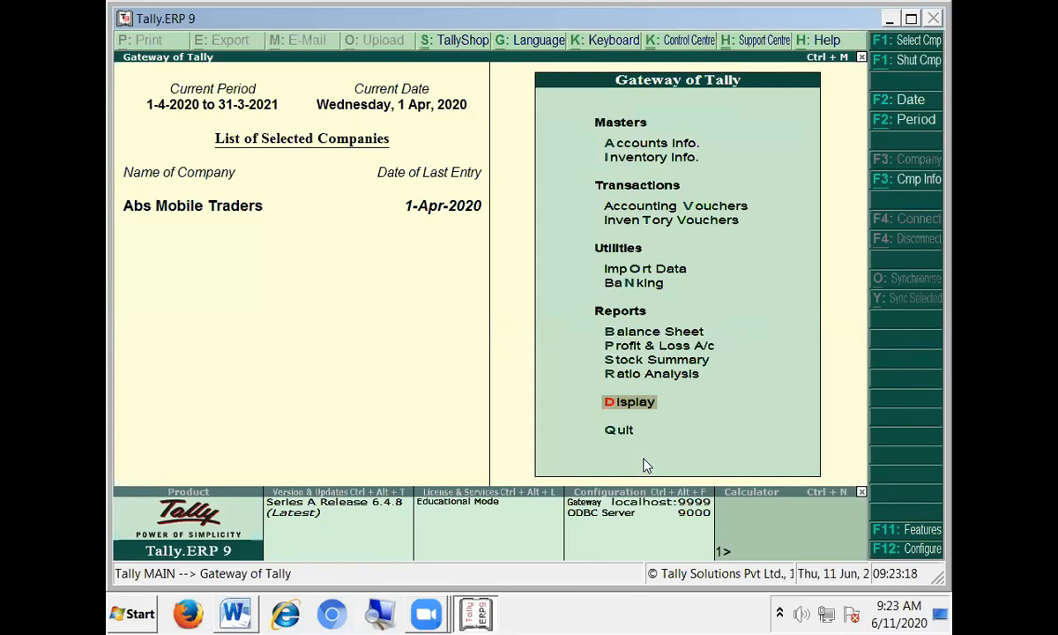
pyautogui.press('Up')
pyautogui.press('Up')
pyautogui.press('Up')
pyautogui.press('Up')
pyautogui.press('Up')
pyautogui.press('Up')
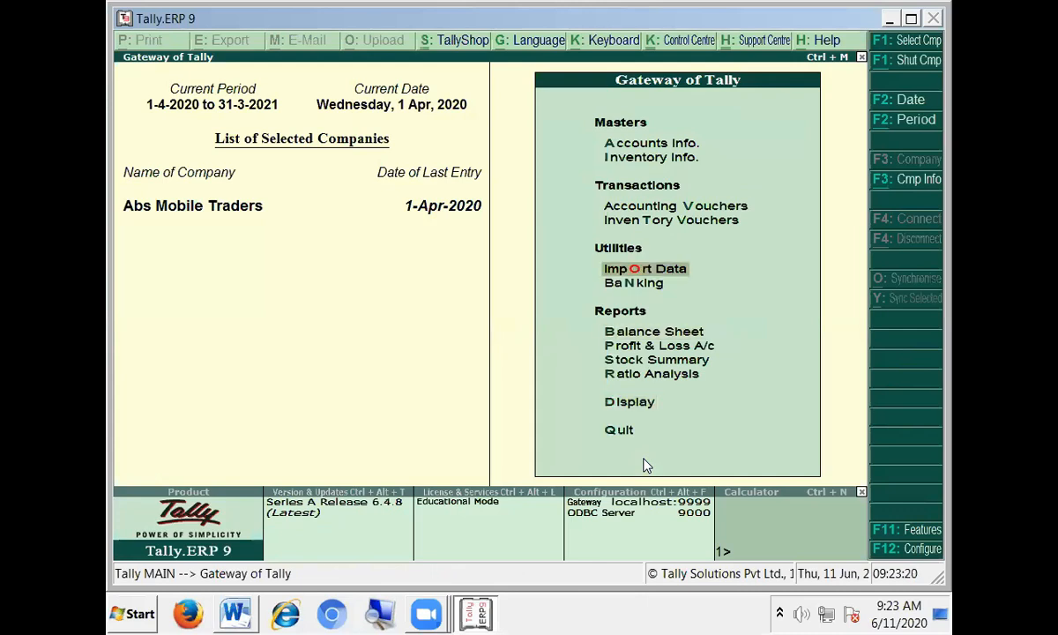
pyautogui.press('Up')
pyautogui.press('Up')
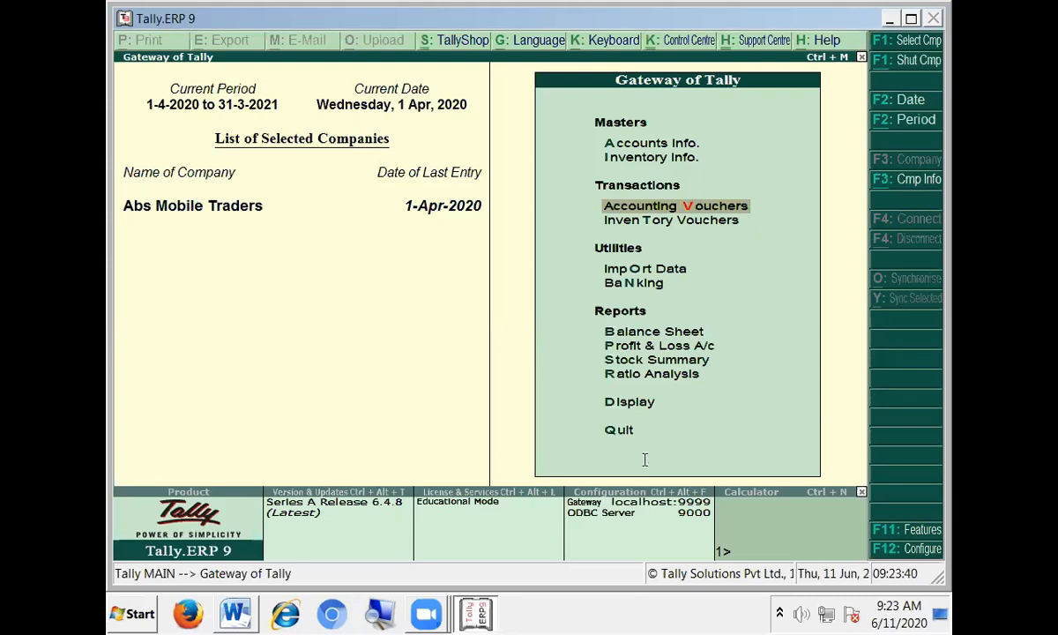
# - Switch to the Word question document and add the line "Process to see the Vat Report in Tally :-" below its last sentence
pyautogui.hotkey('alt', 'Tab')
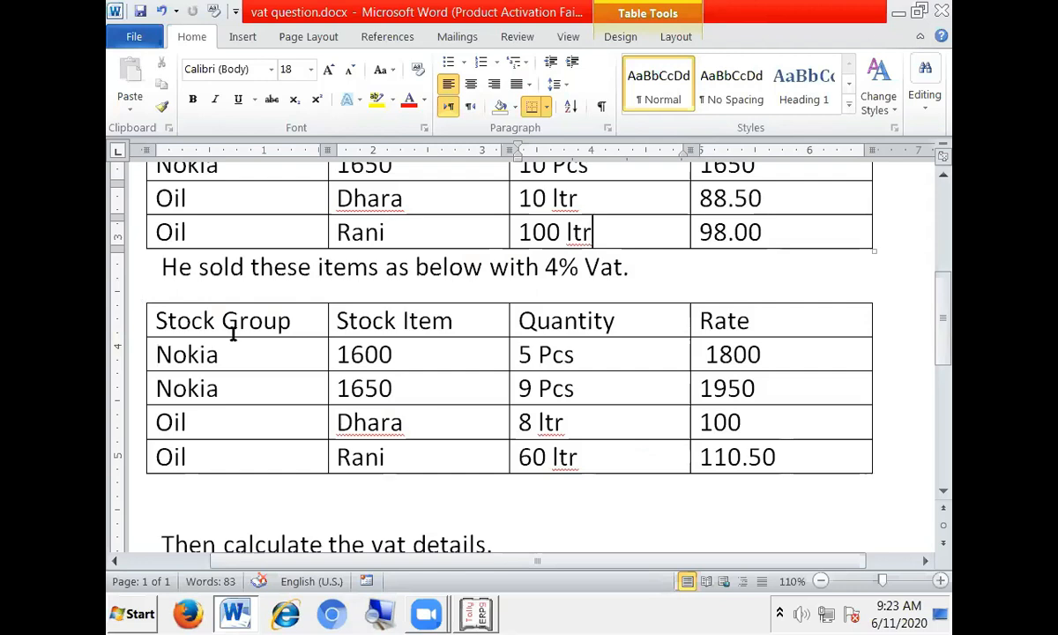
pyautogui.scroll(-5, 225, 324)
pyautogui.click(216, 313)
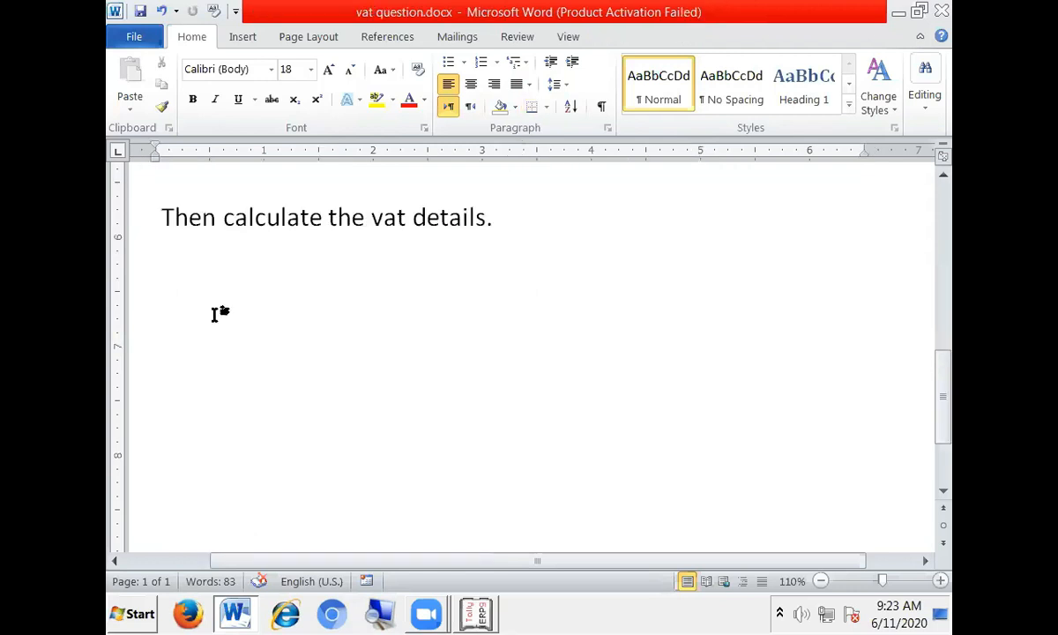
pyautogui.write('Proces')
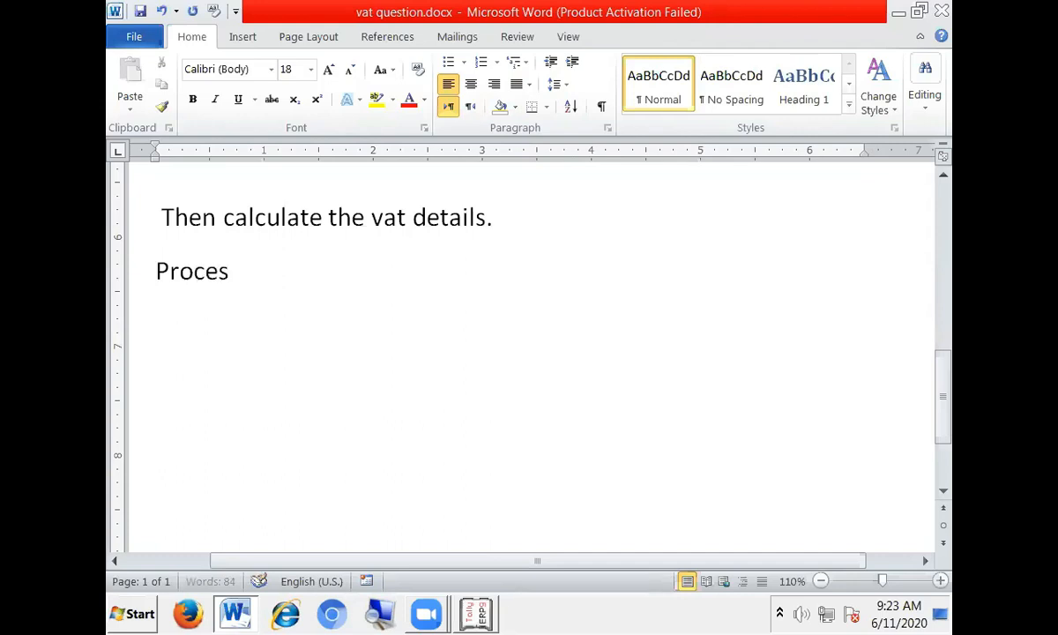
pyautogui.write('s to see the ')
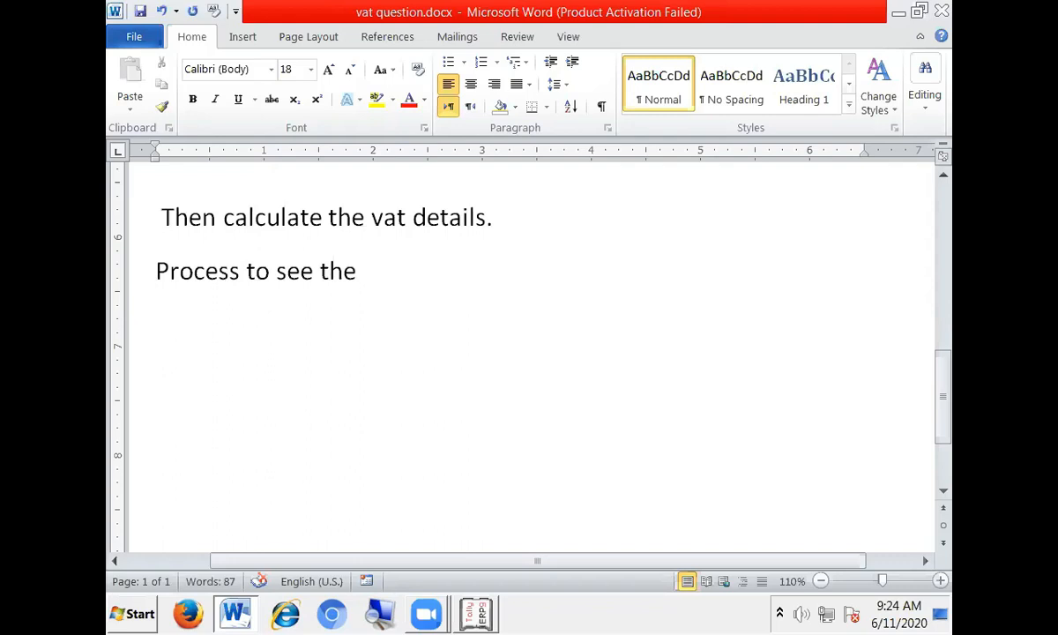
pyautogui.write('Vat Report in')
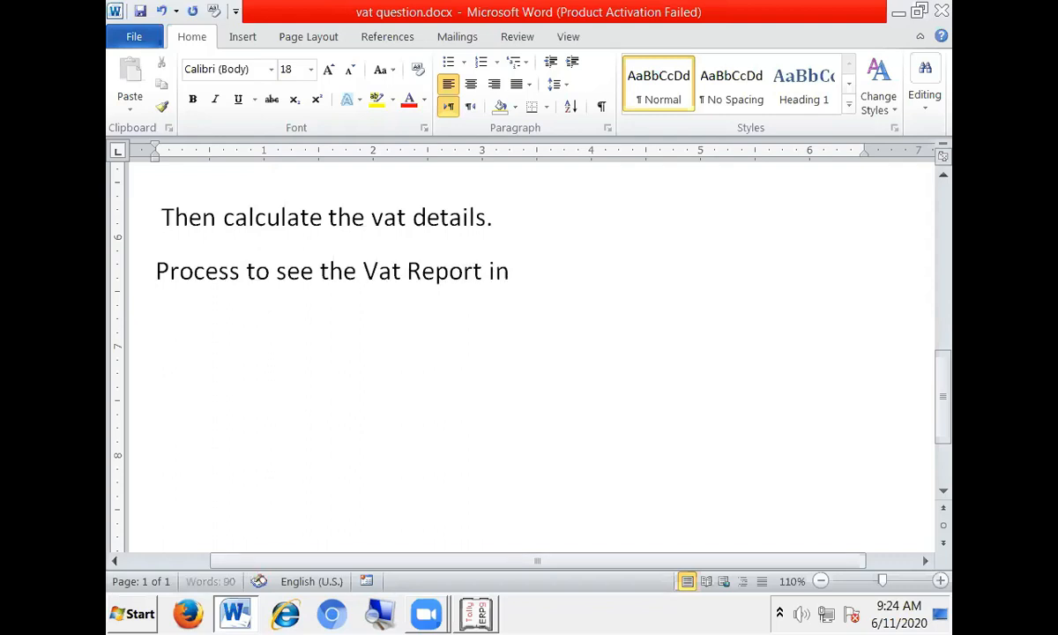
pyautogui.write(' Tally :-')
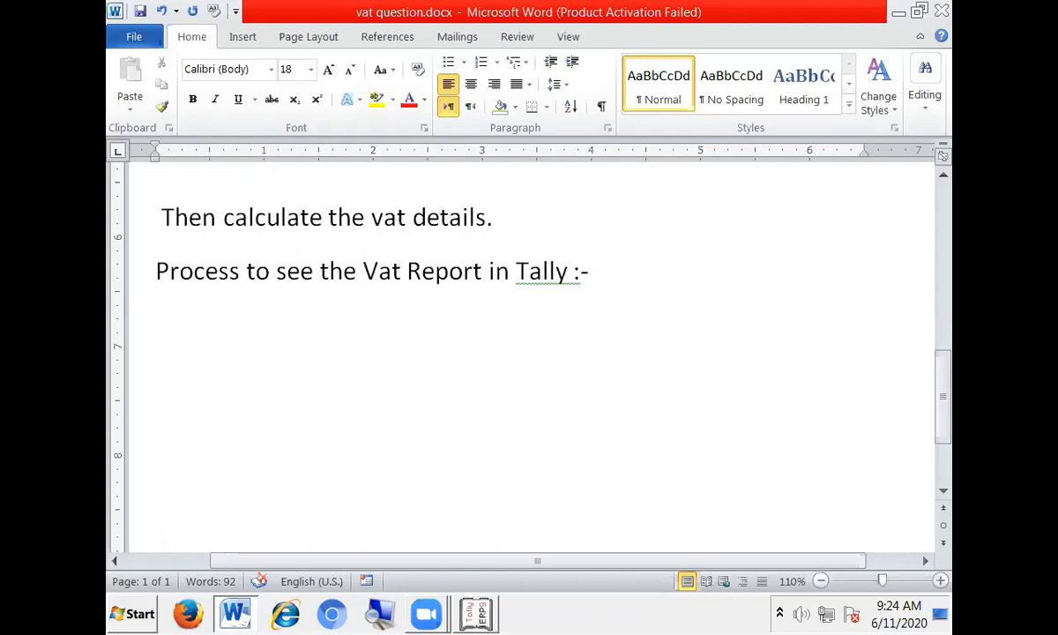
# - Start the menu path on a new line with "Gateway of Tally---Display ---"
pyautogui.press('Return')
pyautogui.write('Gateway of Tally---')
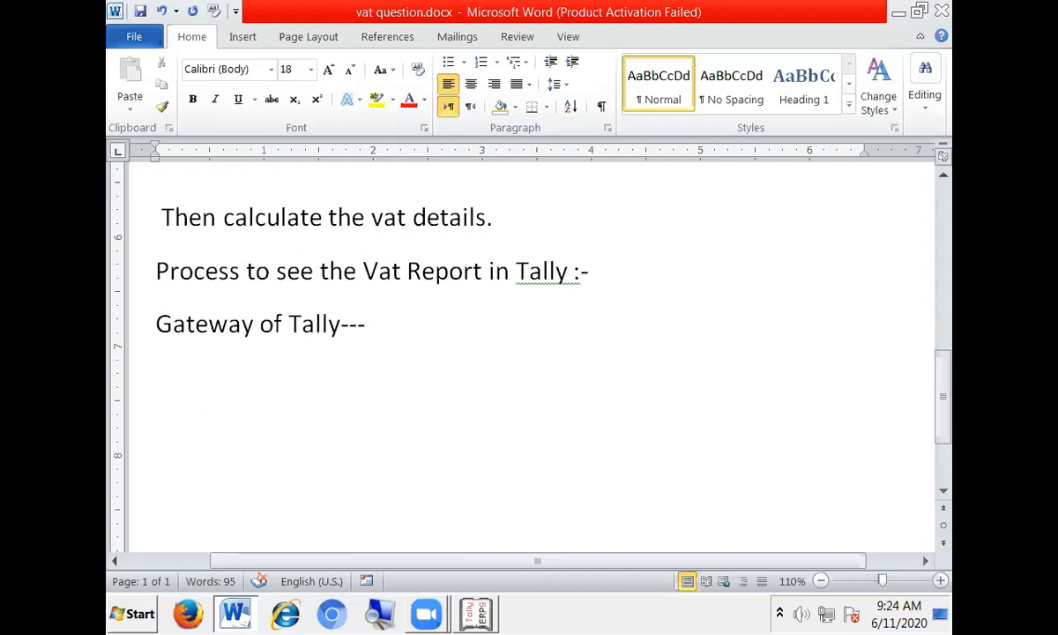
pyautogui.write('Display --- ')
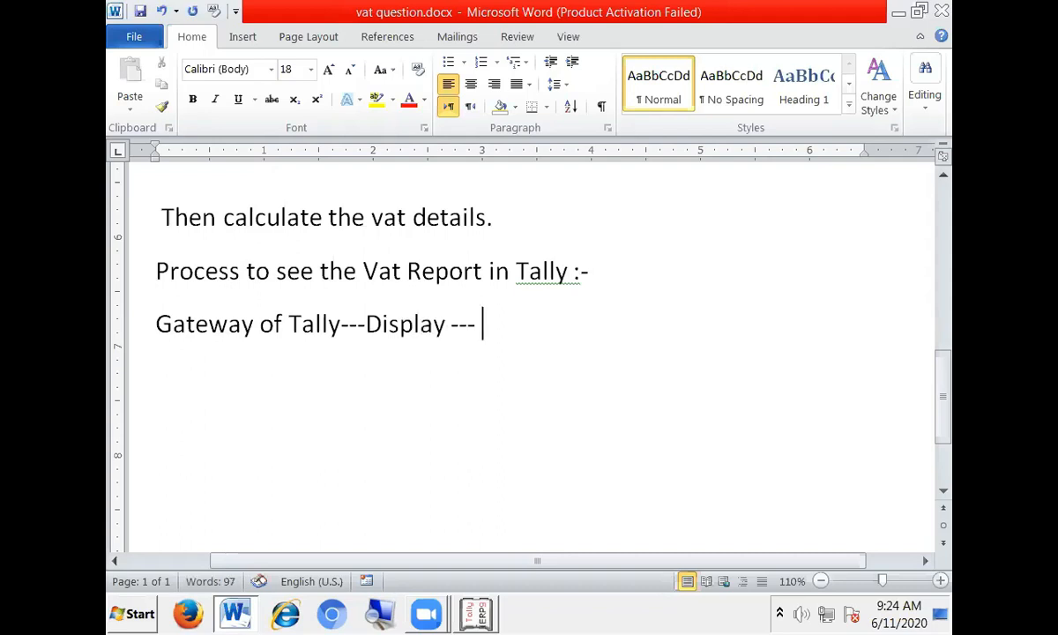
# - Continue the menu path with "Statutory Reports", correcting the misspelled first word with the spelling suggestion
pyautogui.write('Statoury')
pyautogui.press('BackSpace')
pyautogui.press('BackSpace')
pyautogui.press('BackSpace')
pyautogui.press('BackSpace')
pyautogui.press('BackSpace')
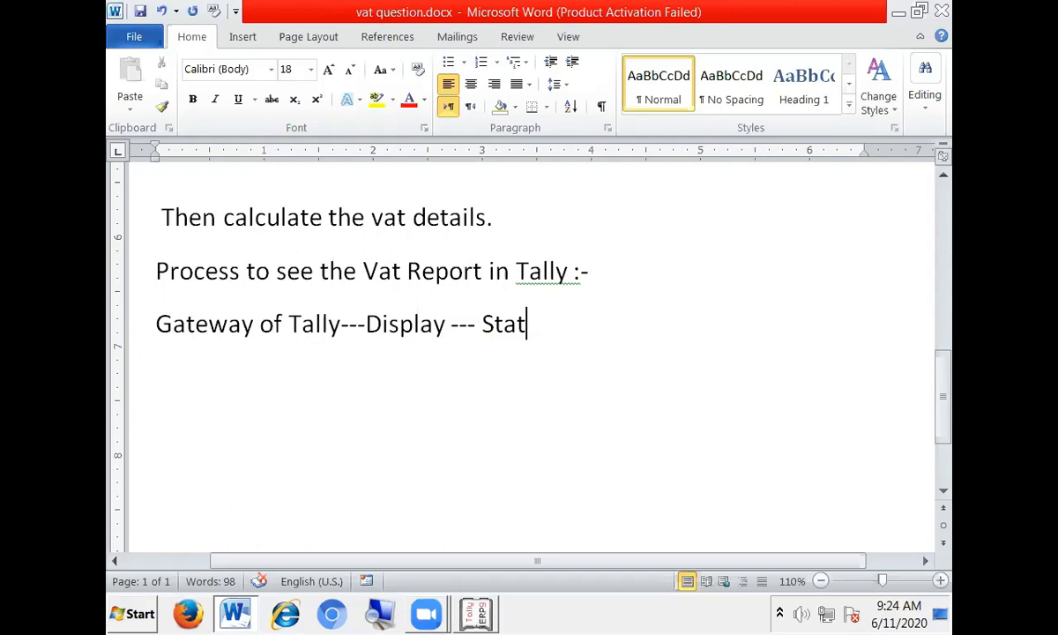
pyautogui.write('uory Re')
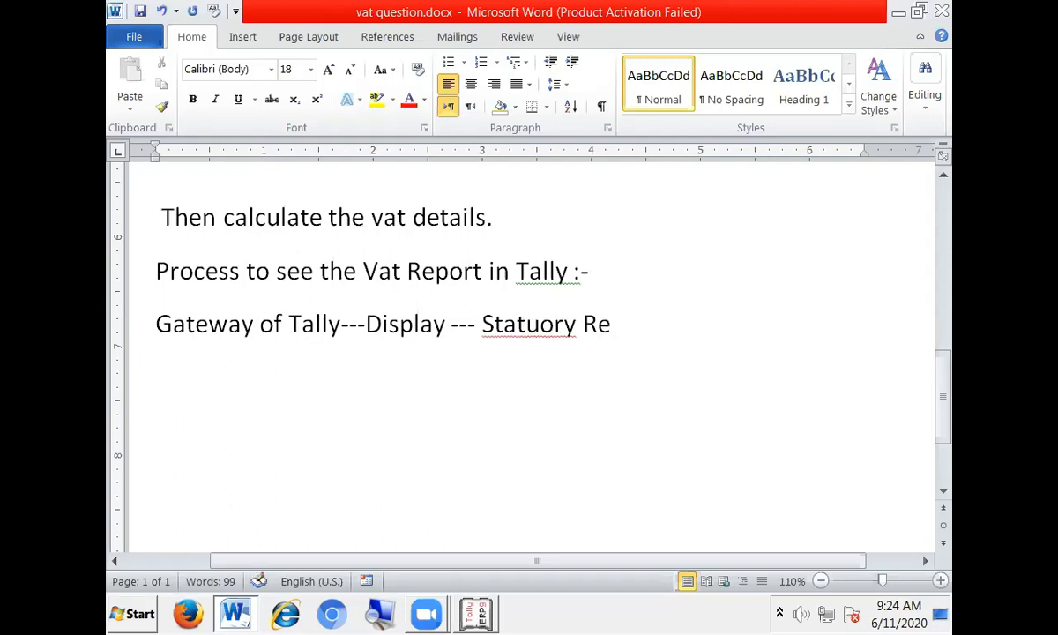
pyautogui.write('ports')
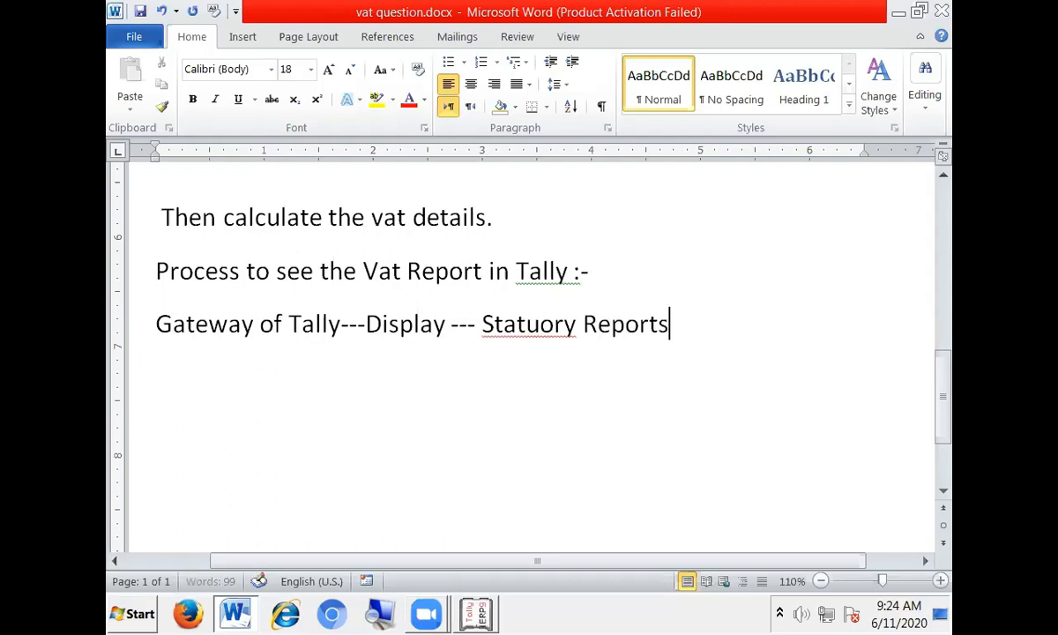
pyautogui.rightClick(552, 329)
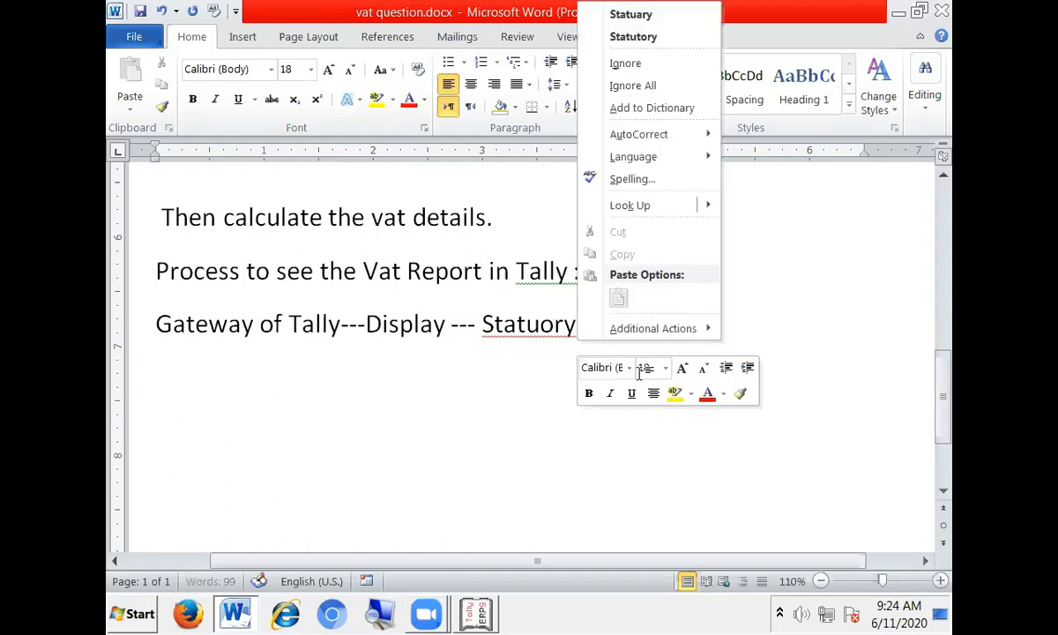
pyautogui.click(633, 37)
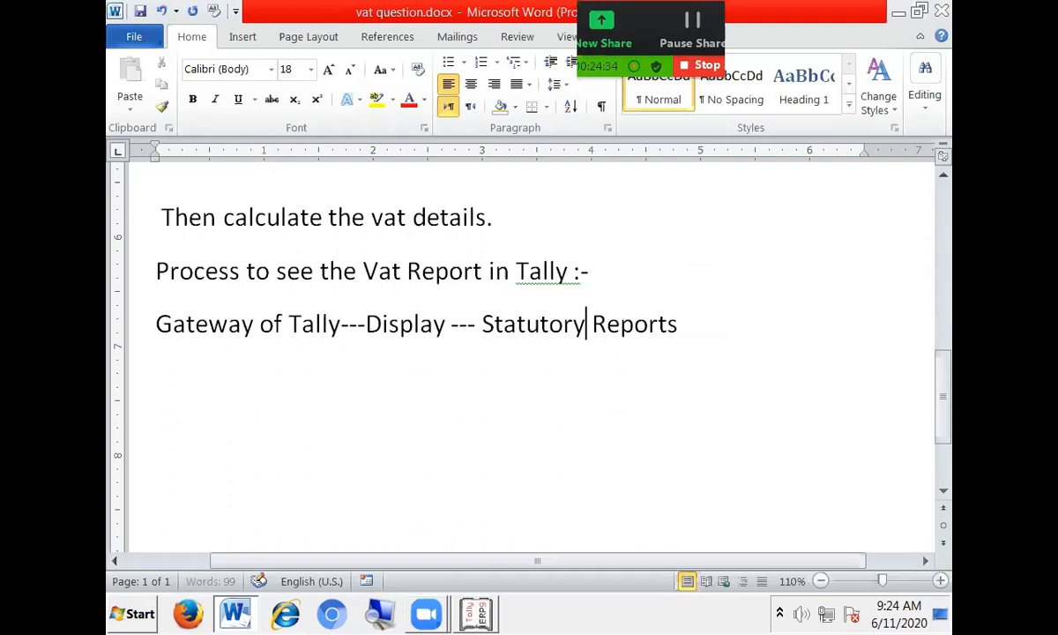
# - Complete the menu path after "Statutory Reports" with "--- VAT—Form IT-1"
pyautogui.click(702, 321)
pyautogui.write('--- ')
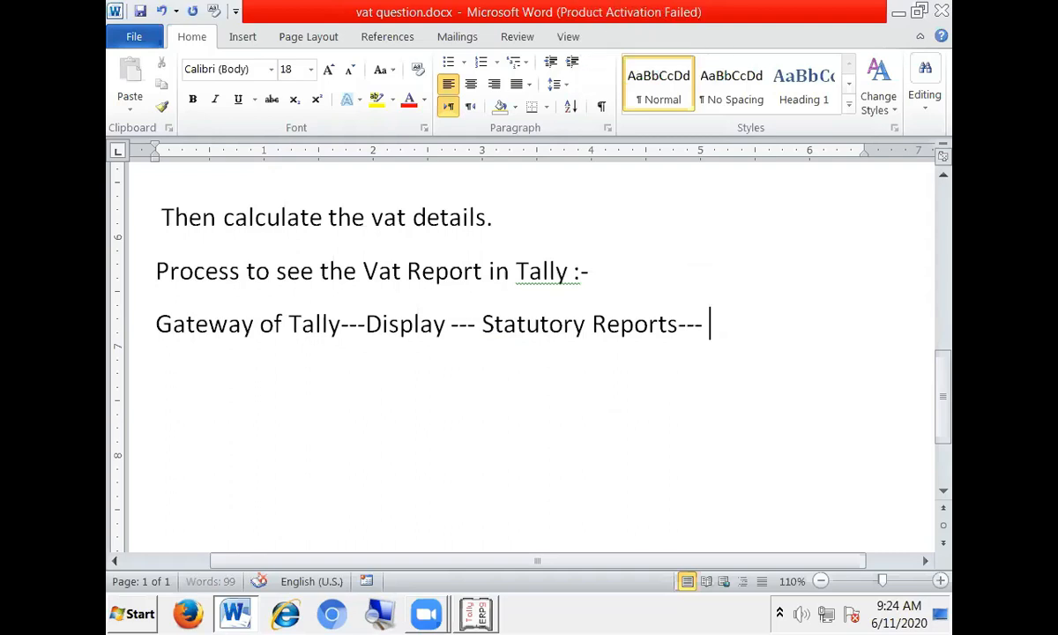
pyautogui.write('VAT--')
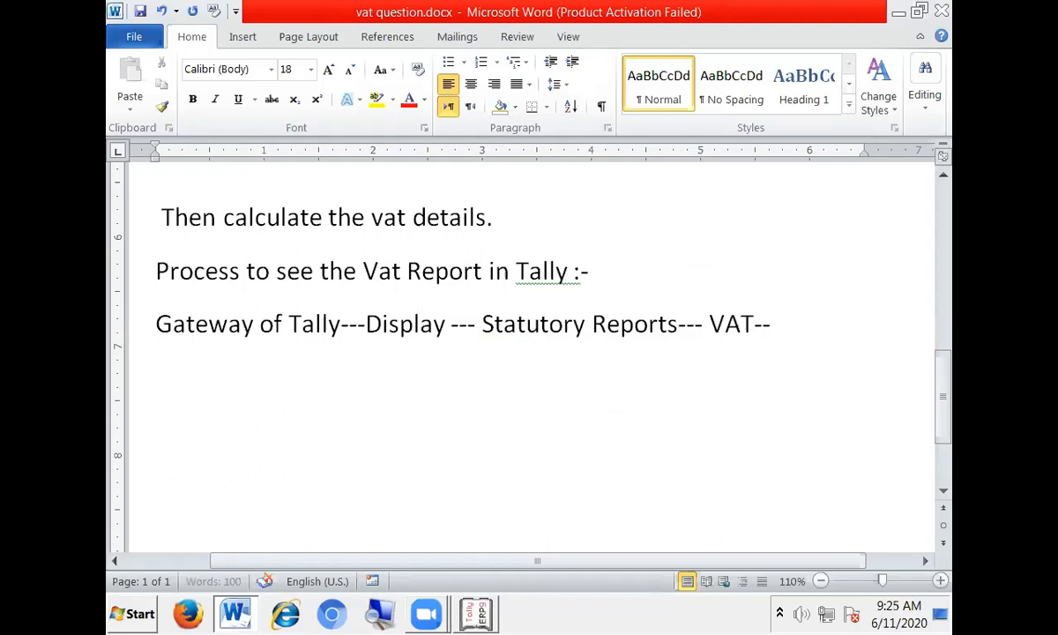
pyautogui.write(' IT-')
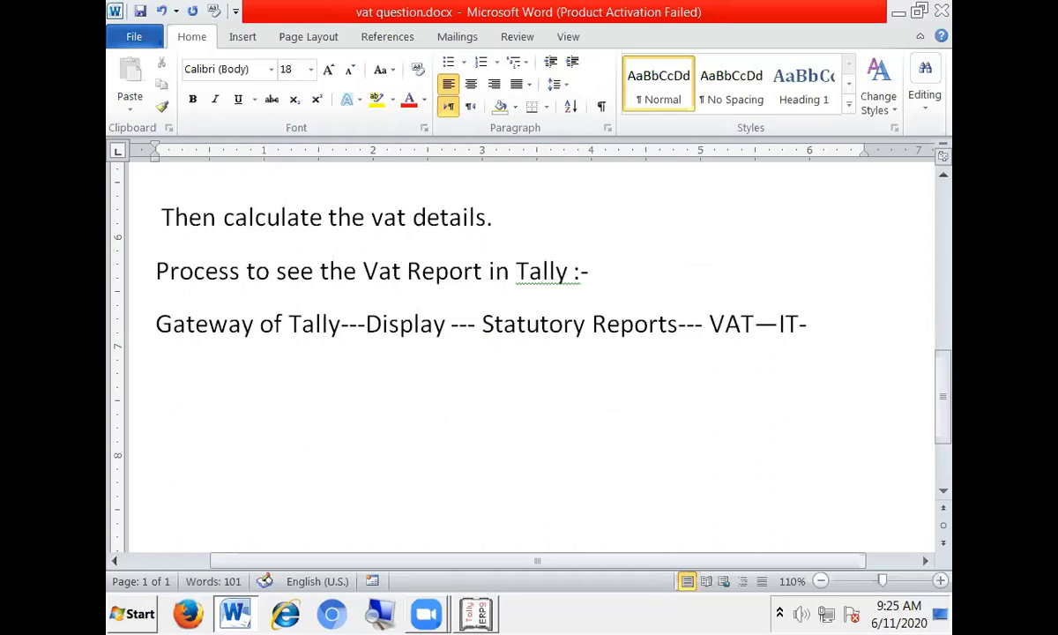
pyautogui.press('BackSpace')
pyautogui.press('BackSpace')
pyautogui.press('BackSpace')
pyautogui.write('Form')
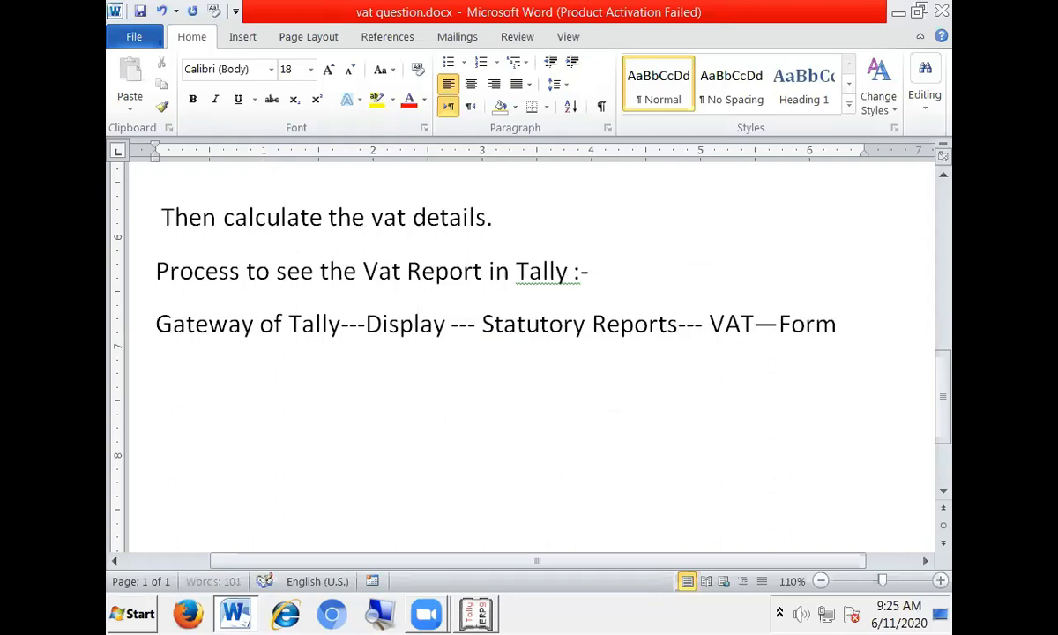
pyautogui.write(' IT-1')
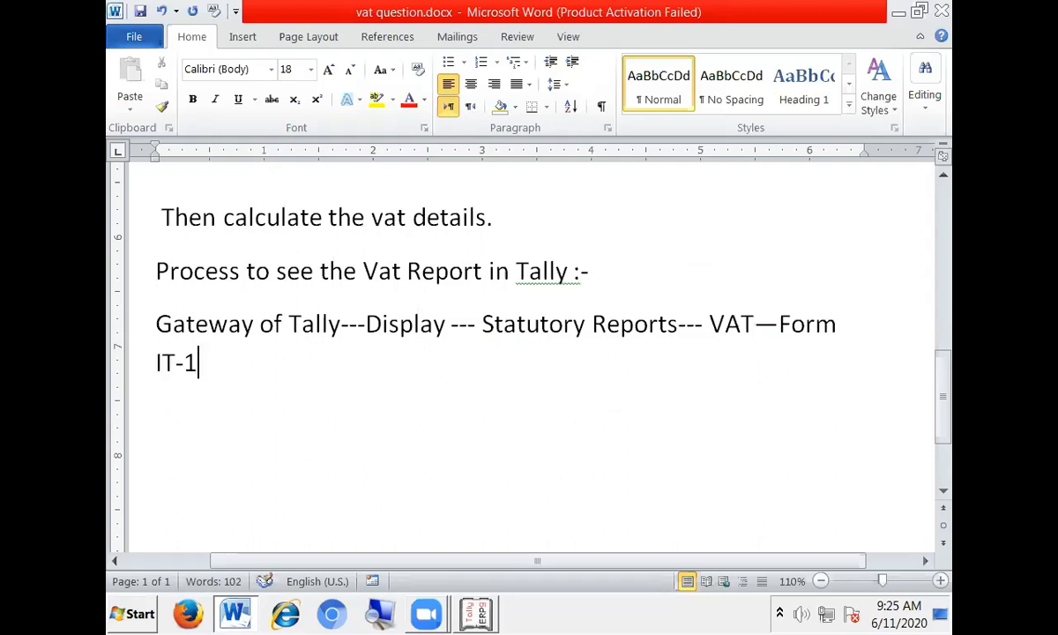
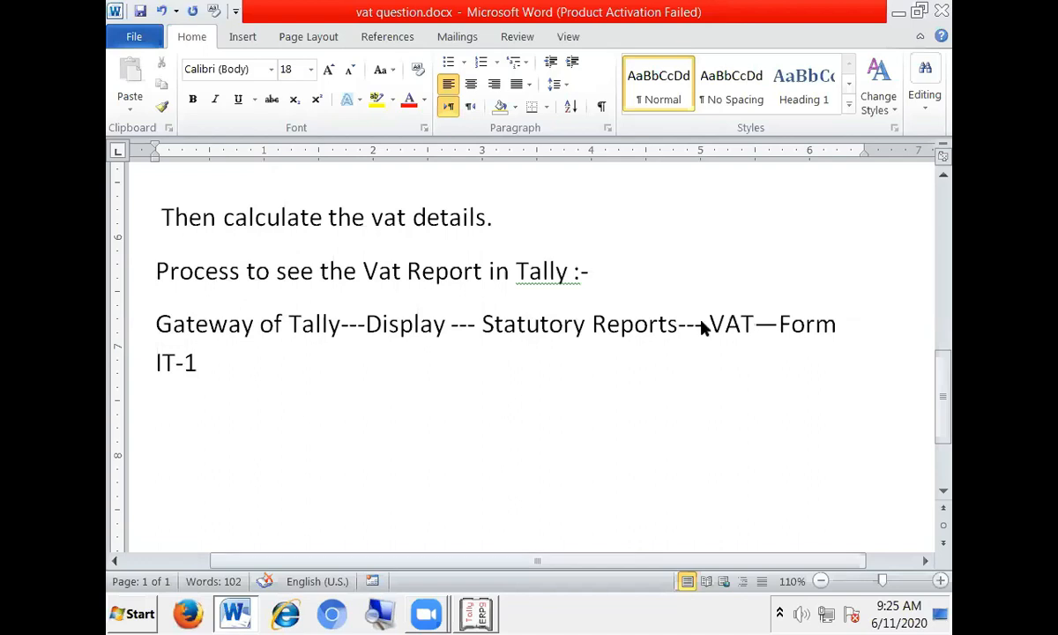
pyautogui.press('alt')
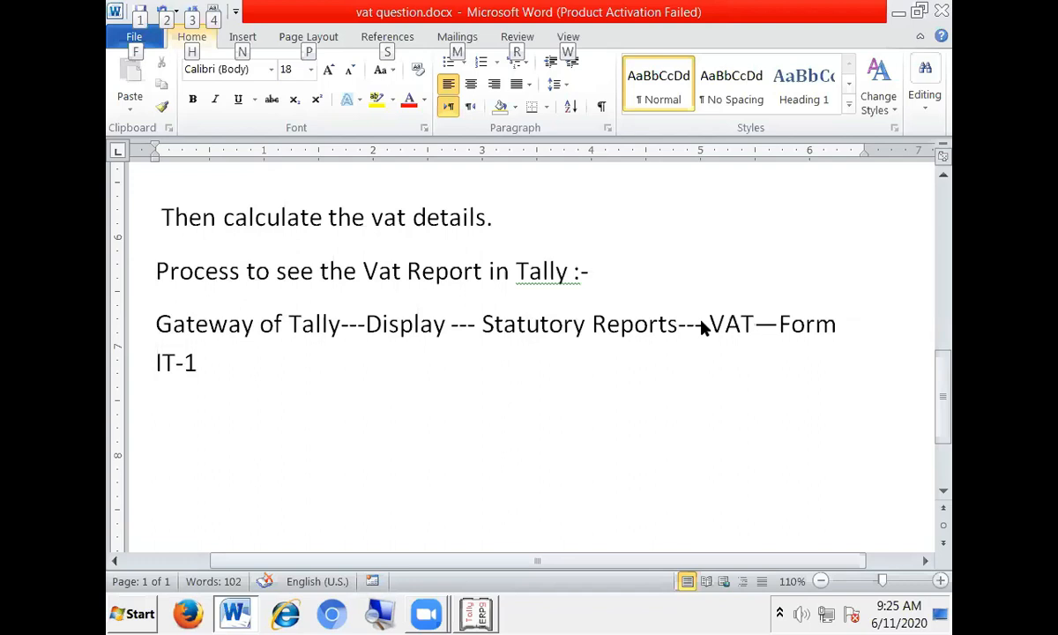
pyautogui.hotkey('alt', 'Tab')
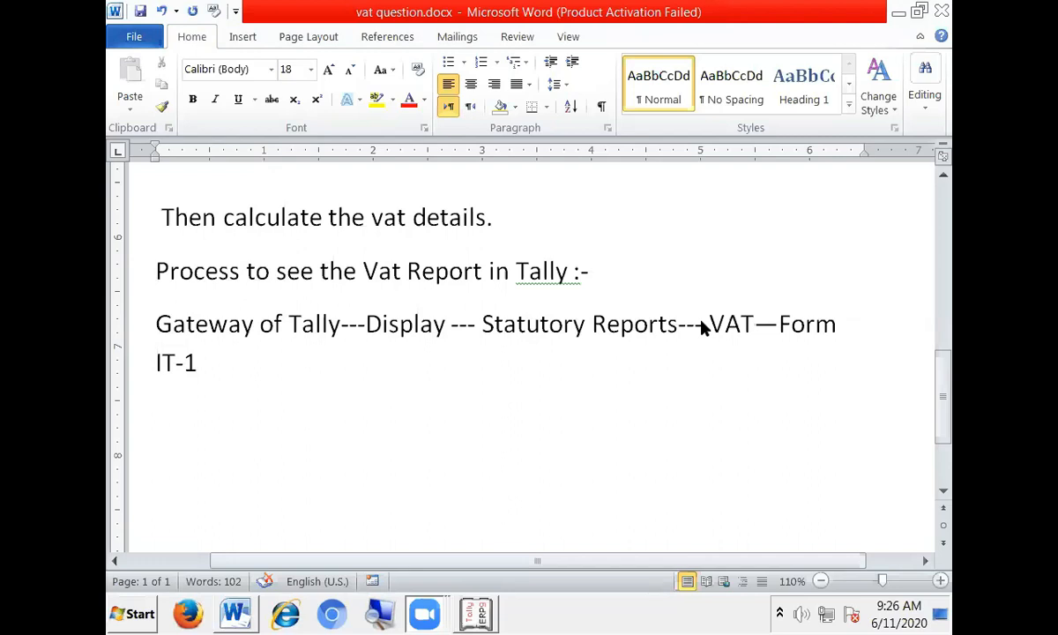
pyautogui.click(175, 213)
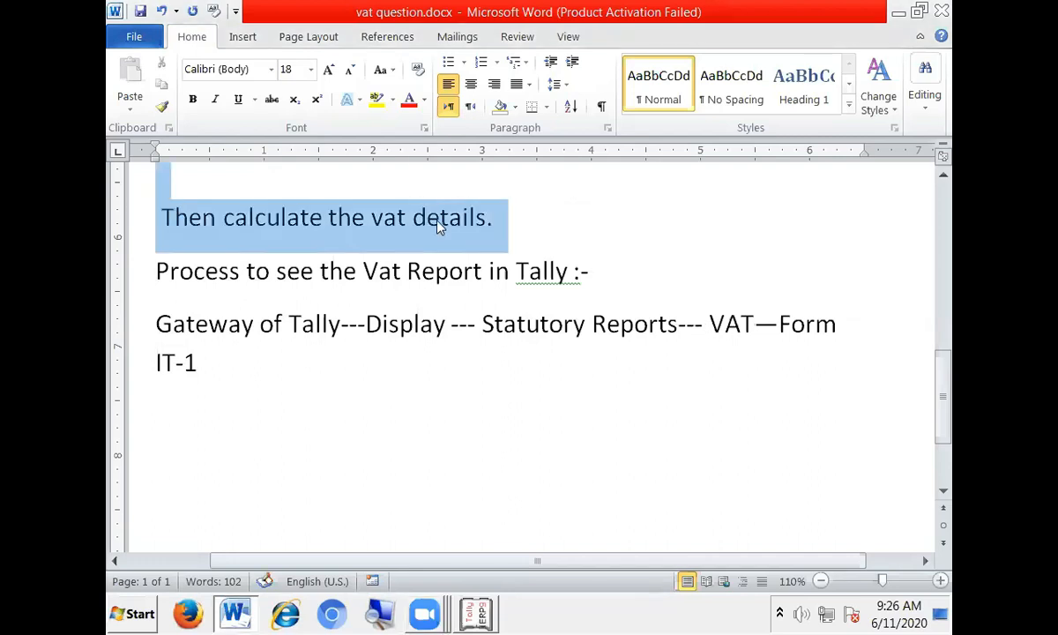
pyautogui.click(529, 222)
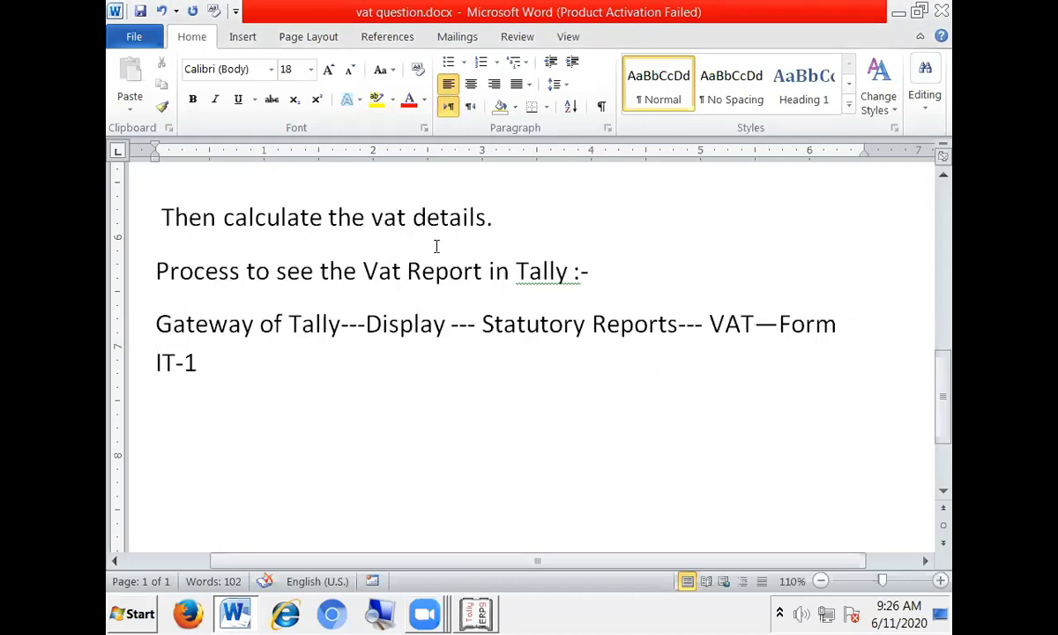
# - Insert a space after the first comma of the starting cash amount in the question's opening sentence, making it "10, 00,000"
pyautogui.scroll(10, 621, 254)
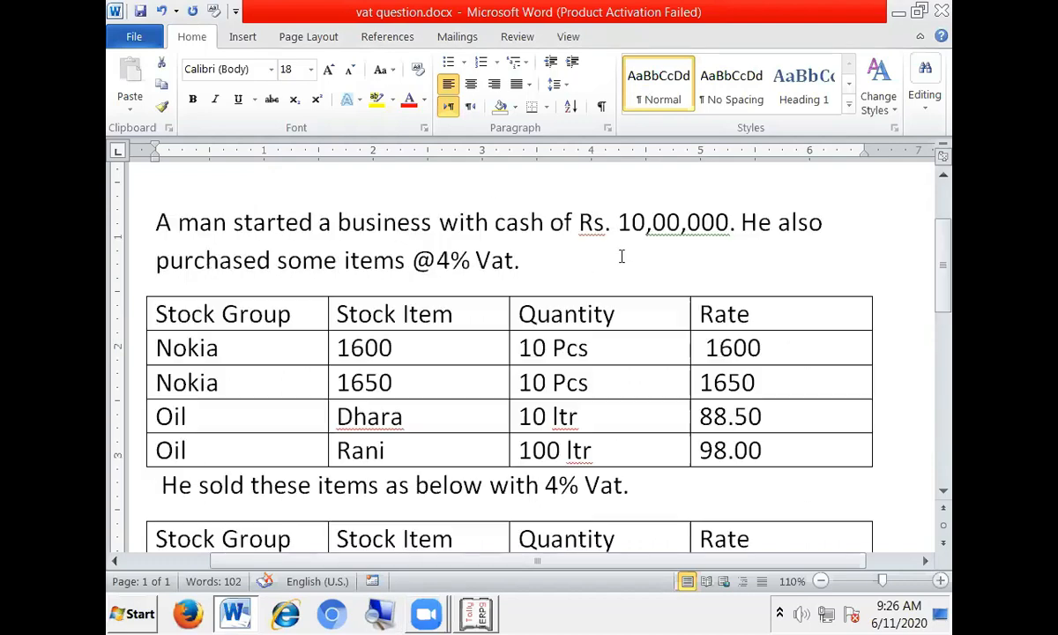
pyautogui.scroll(-8, 304, 513)
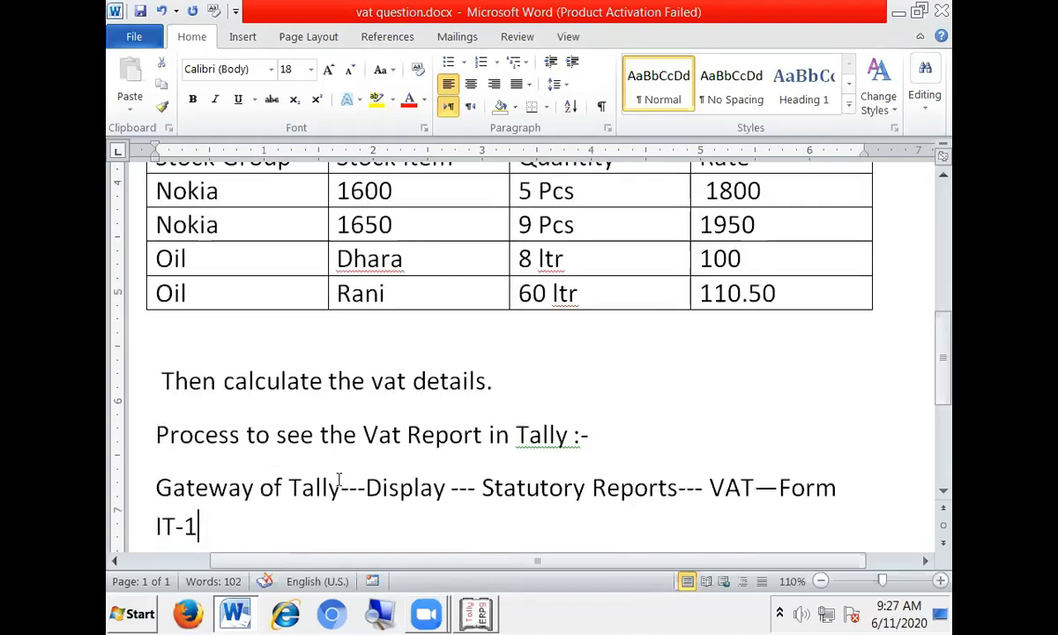
pyautogui.scroll(5, 344, 484)
pyautogui.scroll(3, 342, 474)
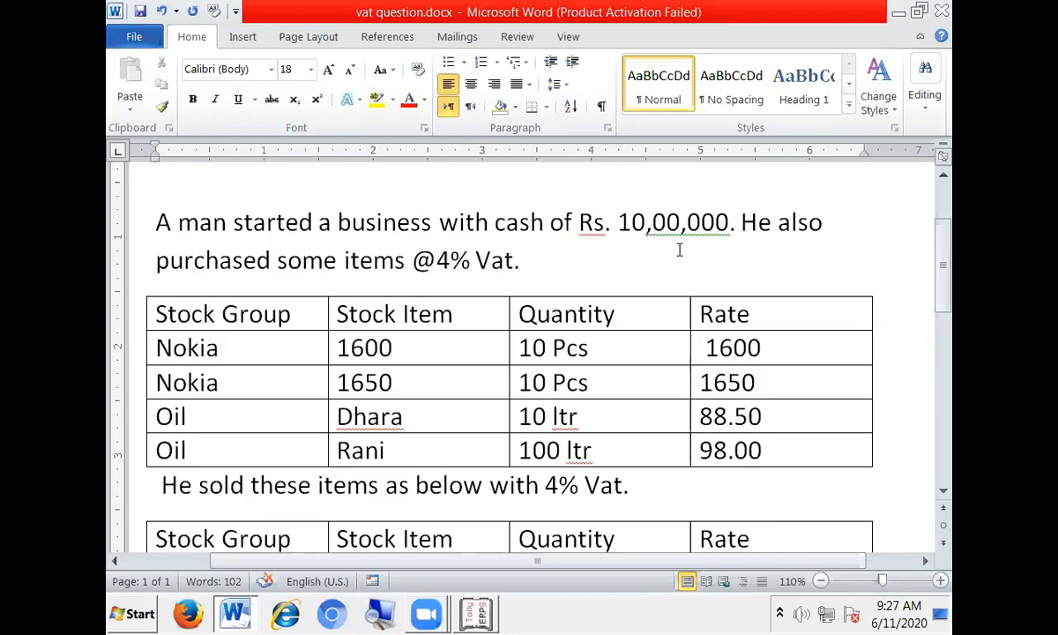
pyautogui.click(653, 222)
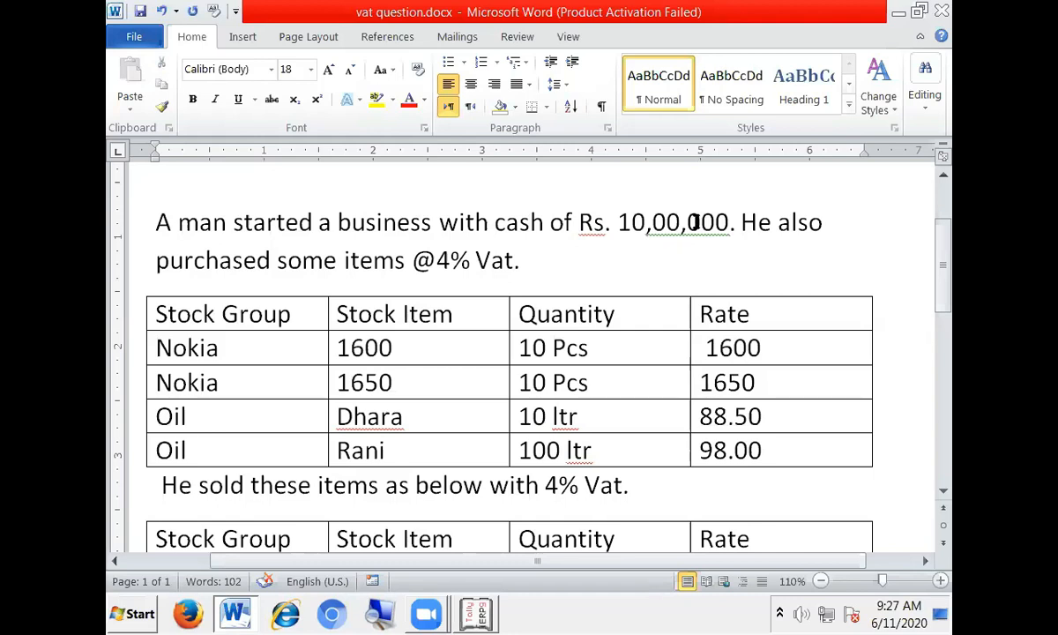
pyautogui.rightClick(598, 225)
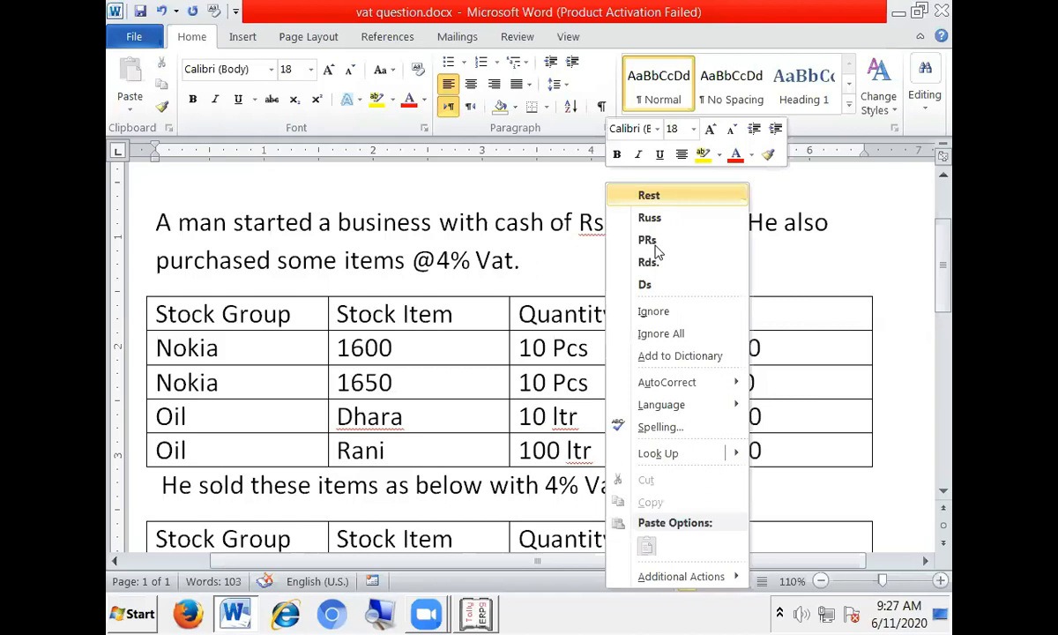
pyautogui.click(562, 265)
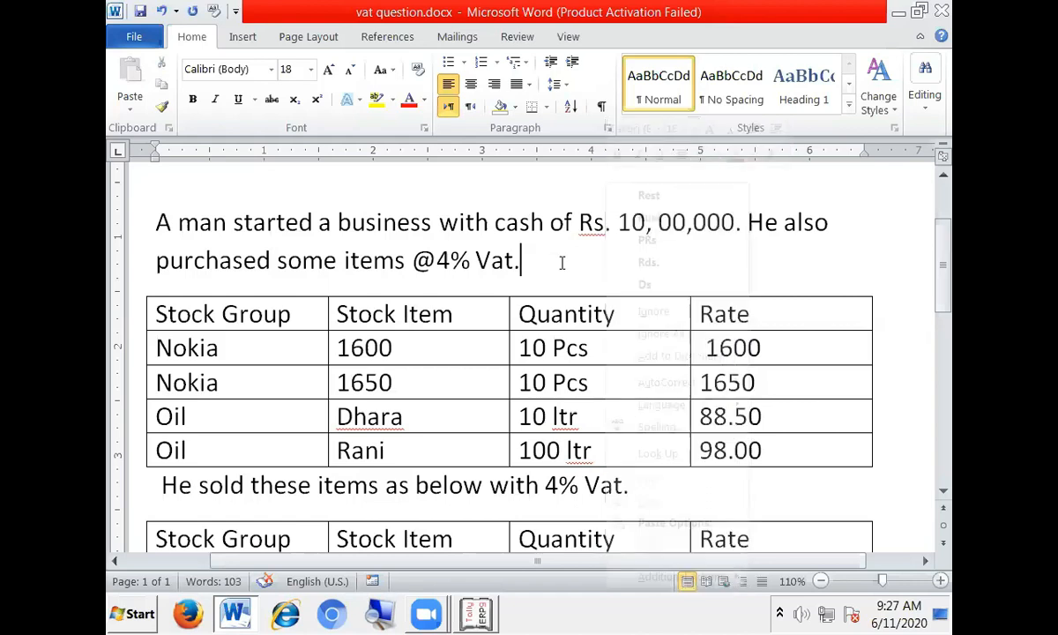
# - Switch to Tally.ERP 9 and select Accounts Info. in the Gateway of Tally
pyautogui.scroll(-6, 460, 352)
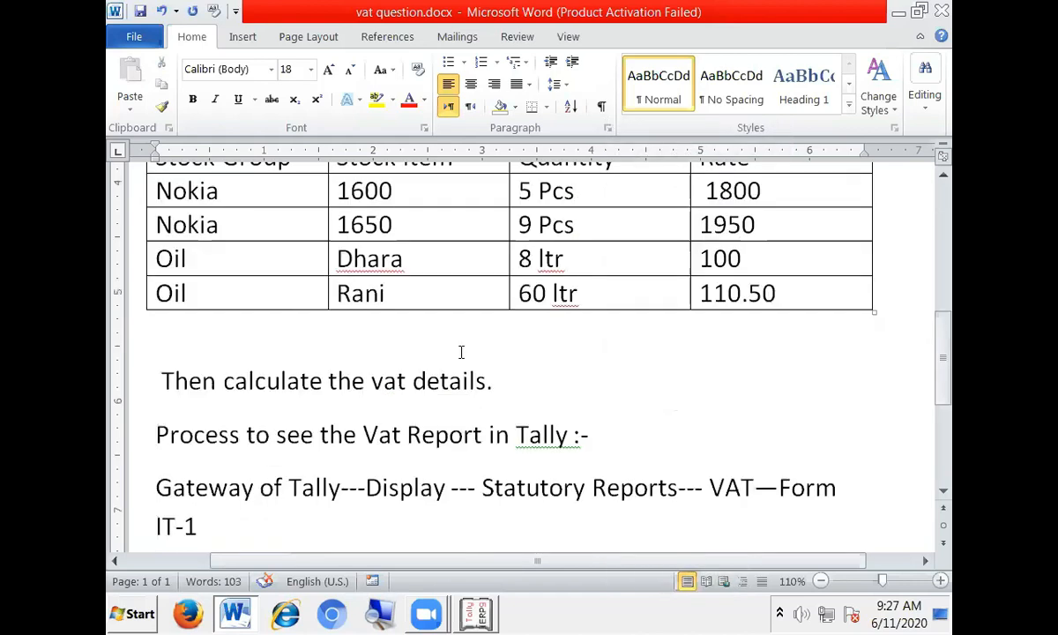
pyautogui.scroll(-3, 461, 351)
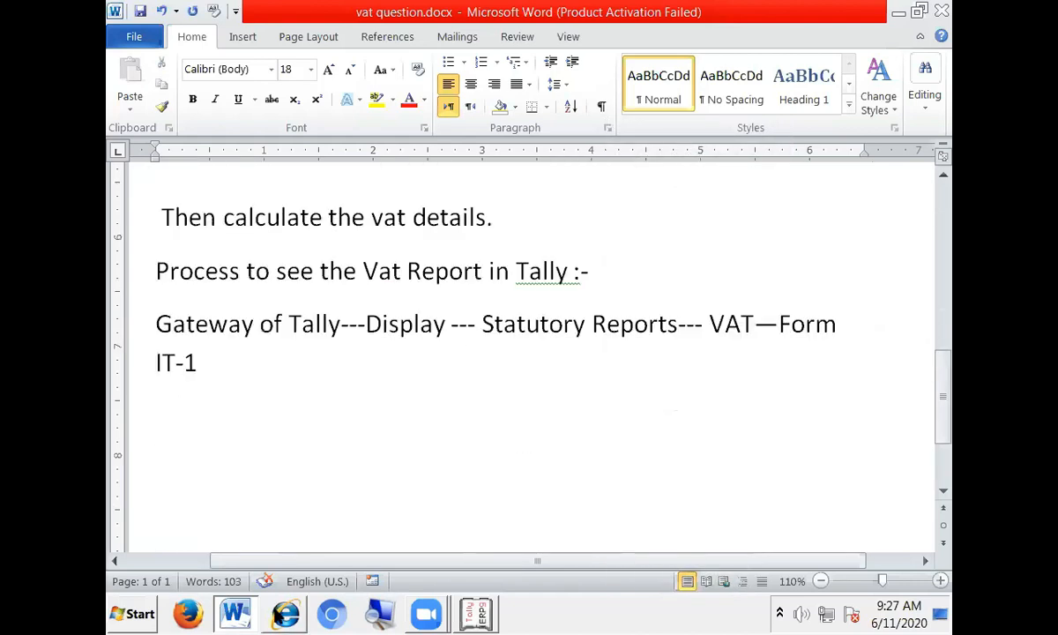
pyautogui.click(485, 614)
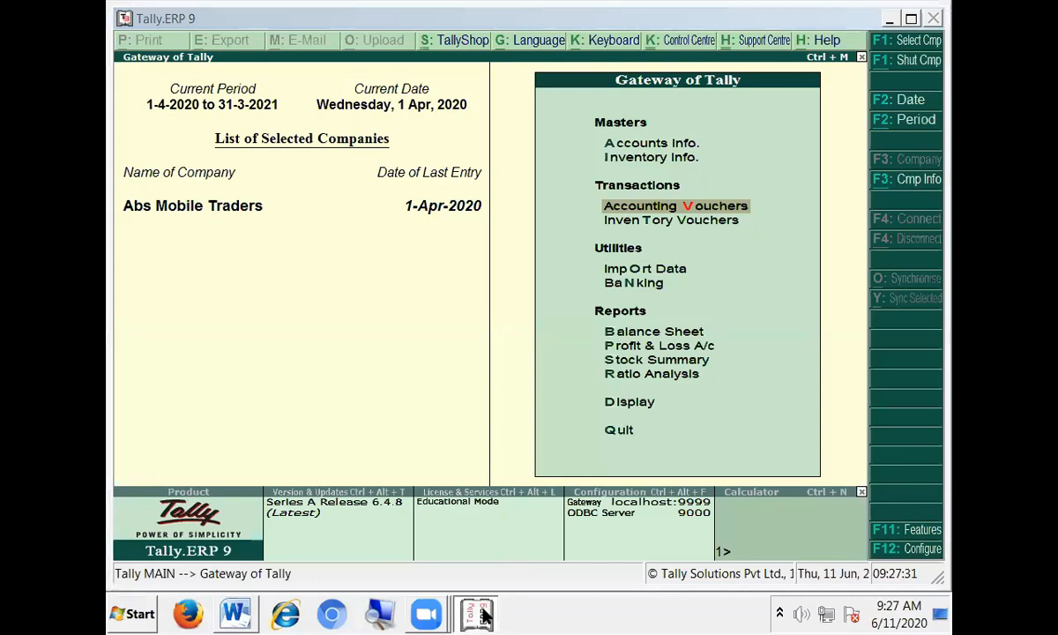
pyautogui.click(483, 616)
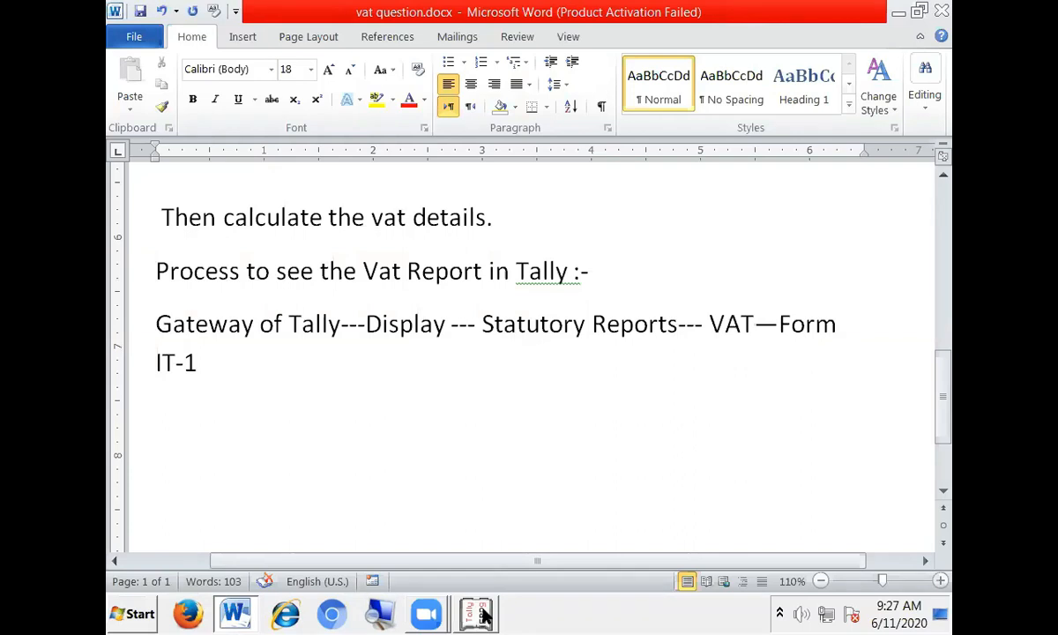
pyautogui.click(477, 614)
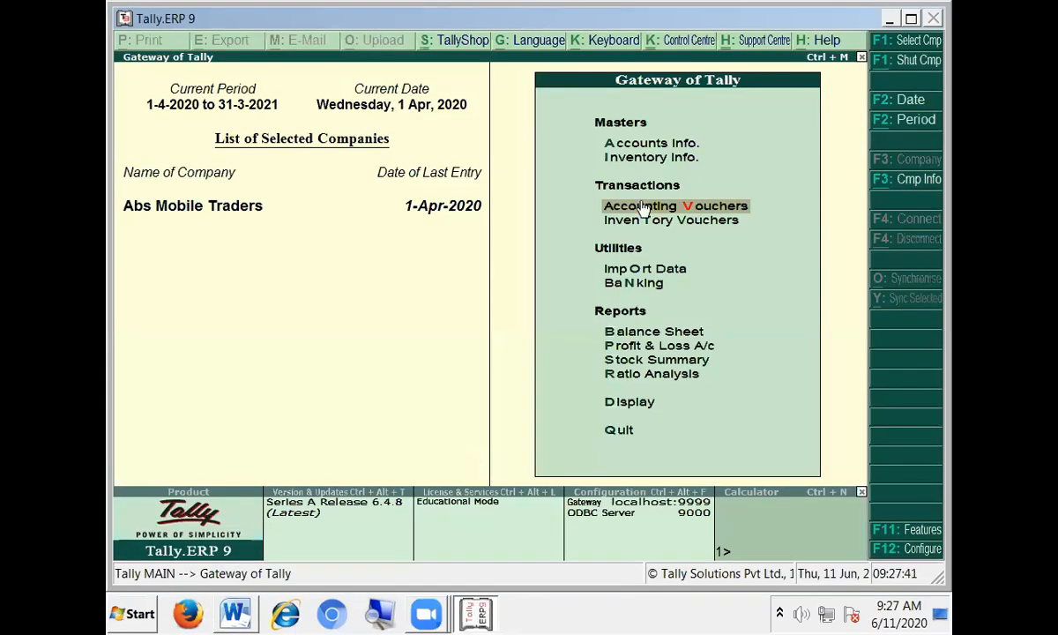
pyautogui.click(646, 145)
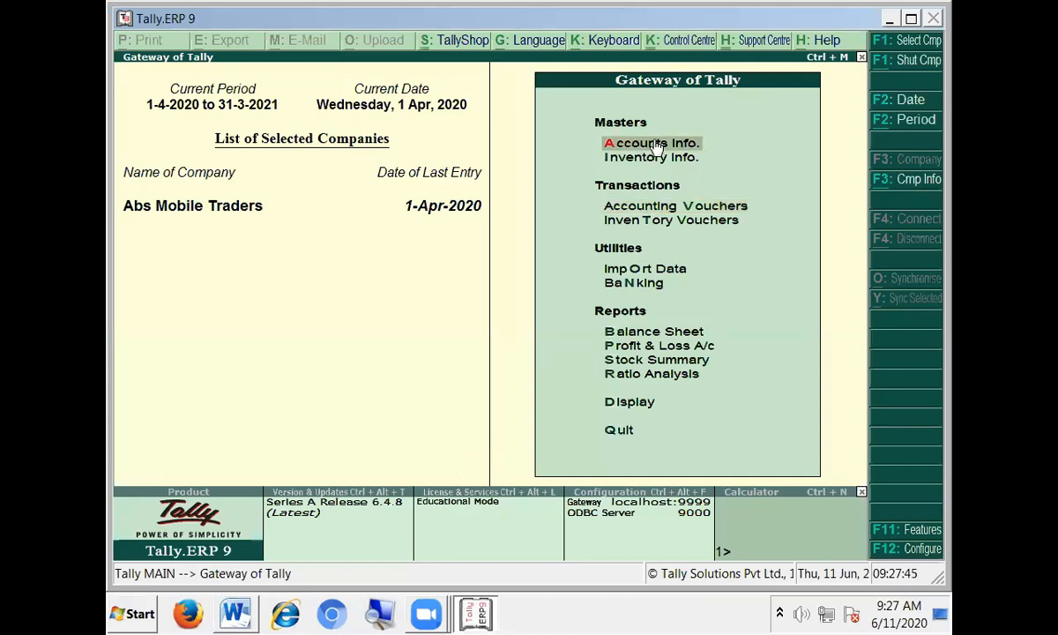